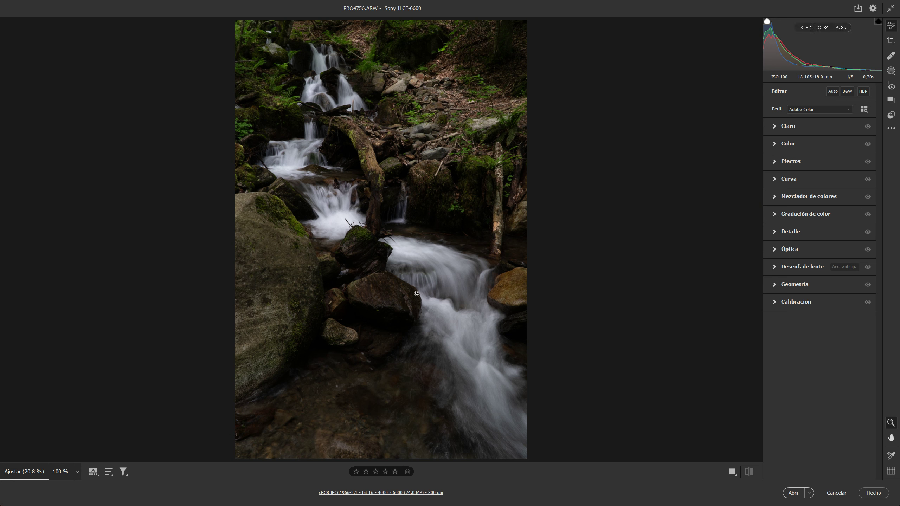
Compare 100% views of the waterfall, mossy boulder, forest stick and upper cascade against the full photo
click(447, 340)
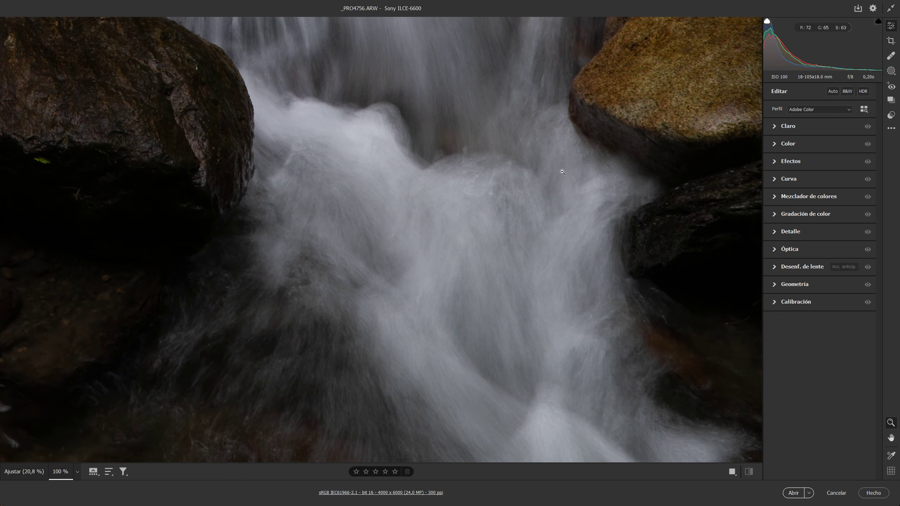
click(366, 219)
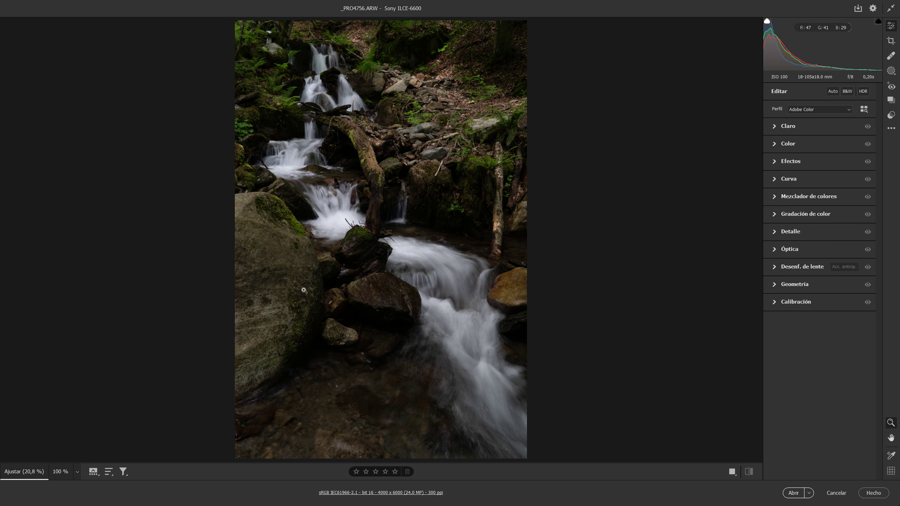
click(265, 293)
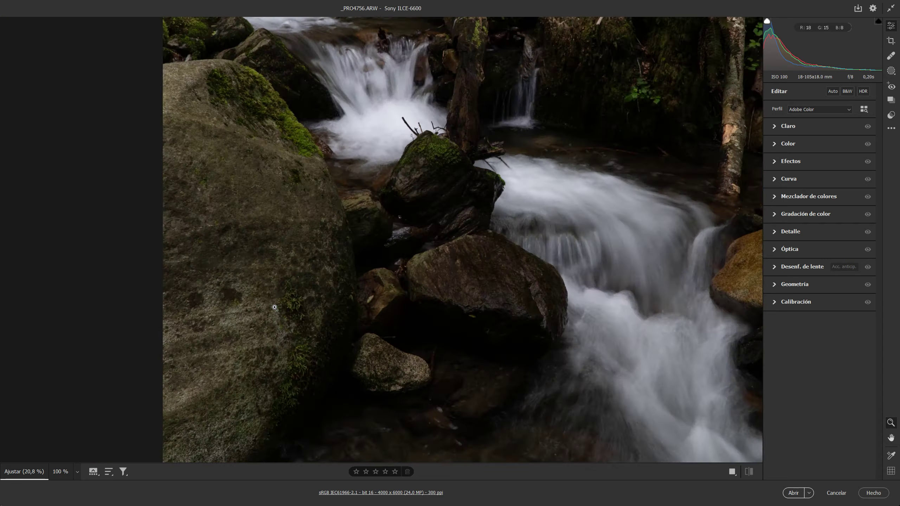
click(274, 307)
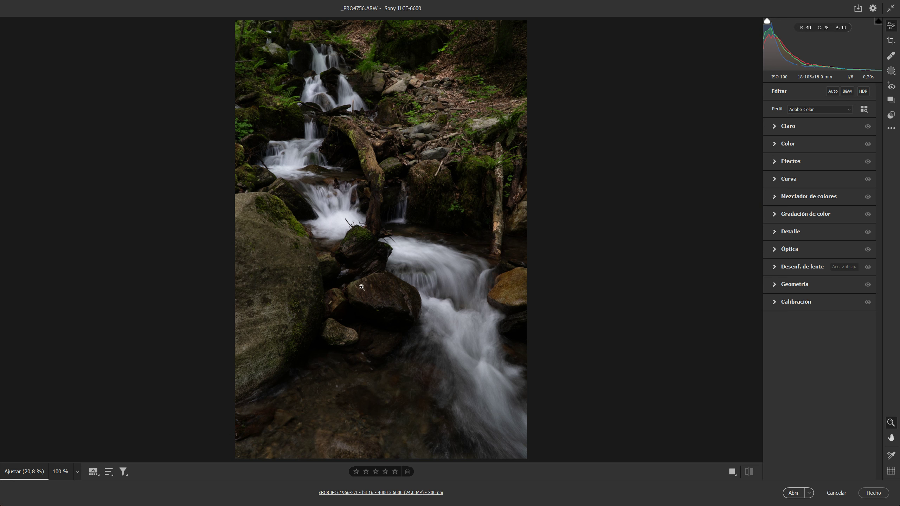
click(439, 165)
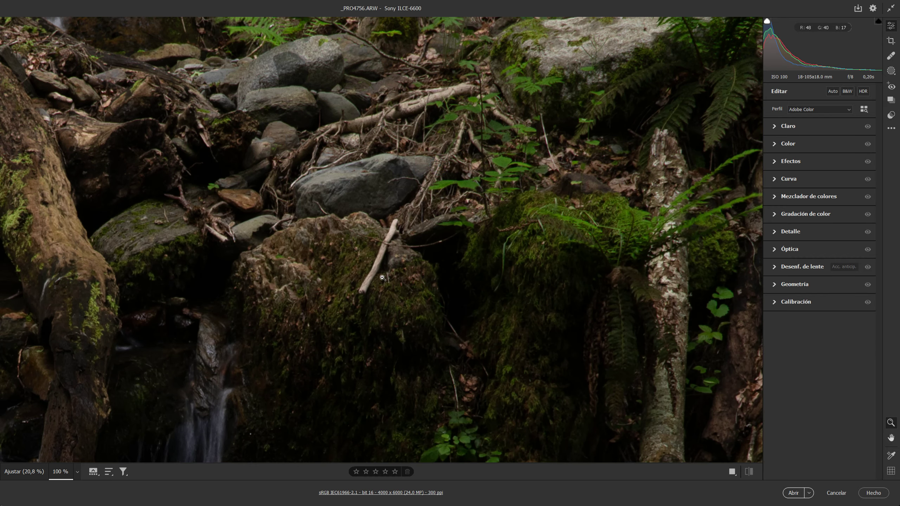
click(374, 283)
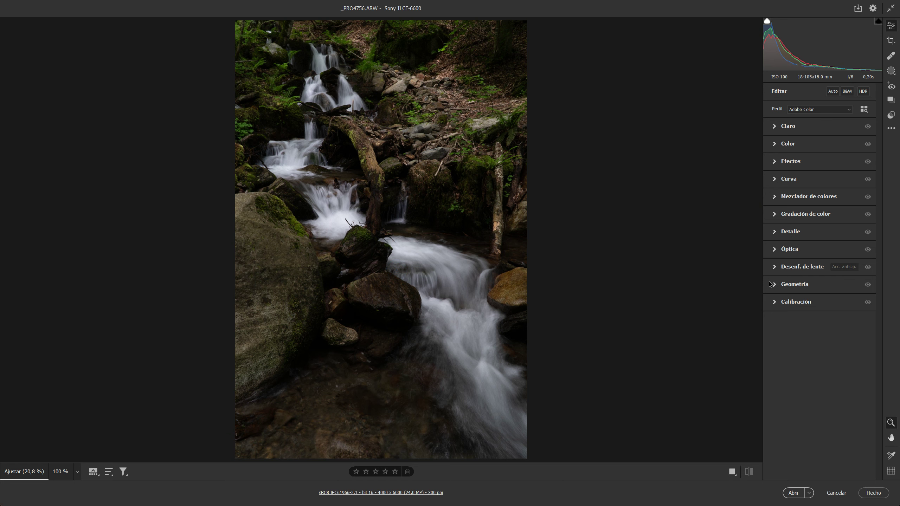
click(269, 38)
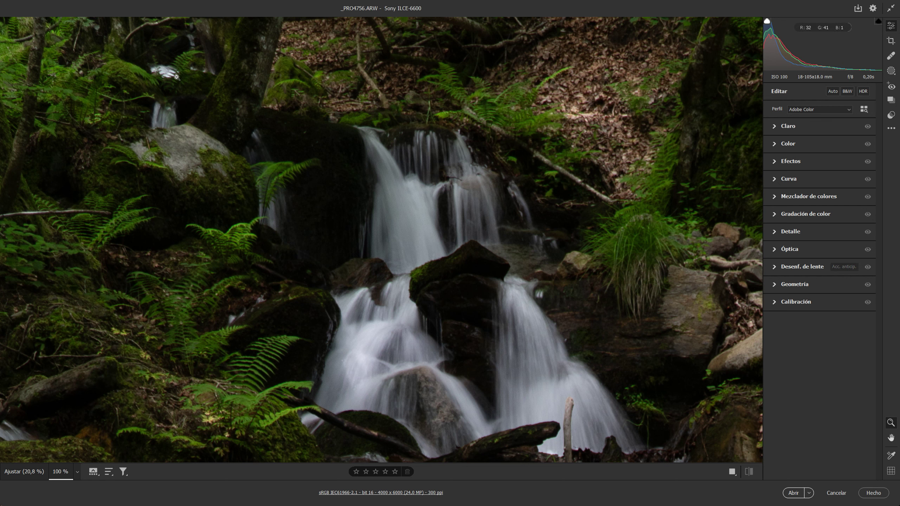
click(259, 171)
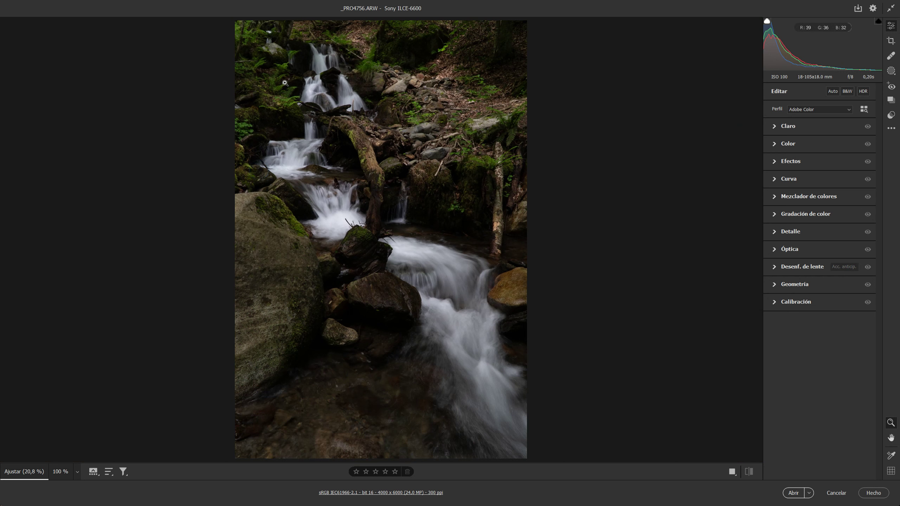
click(272, 35)
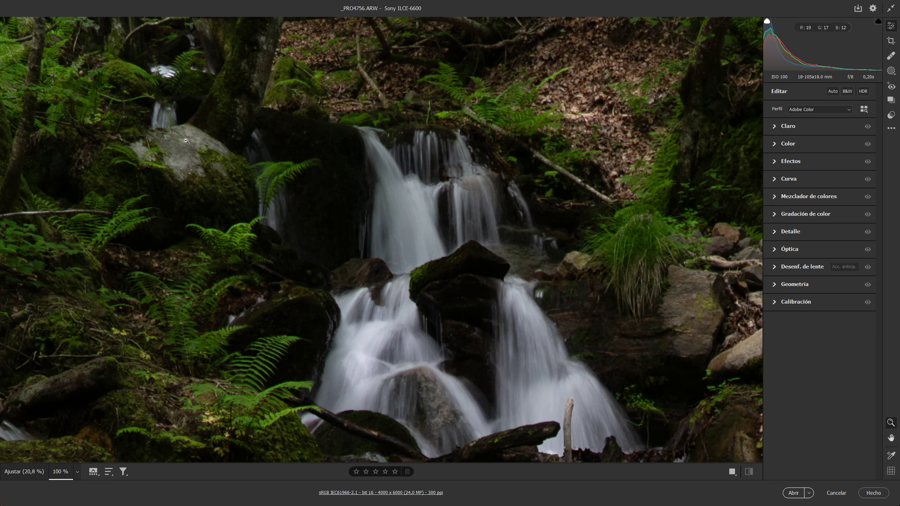
click(173, 105)
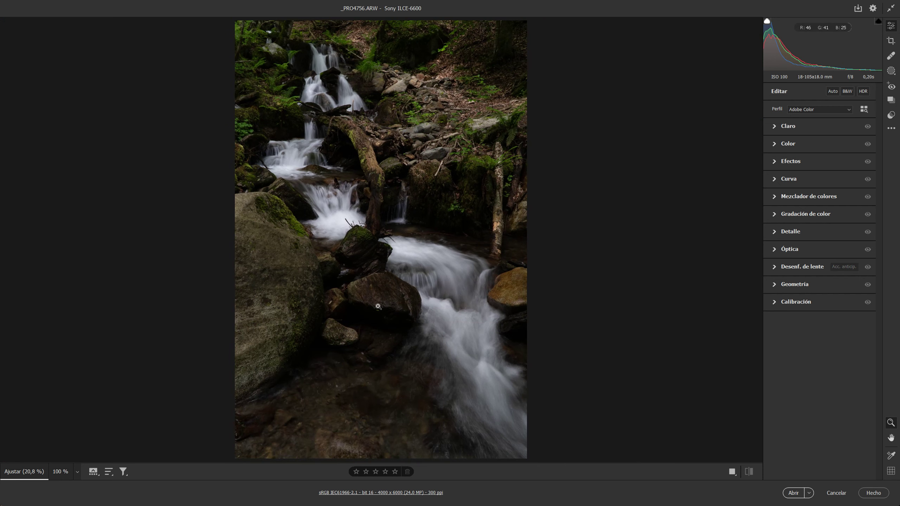
click(270, 35)
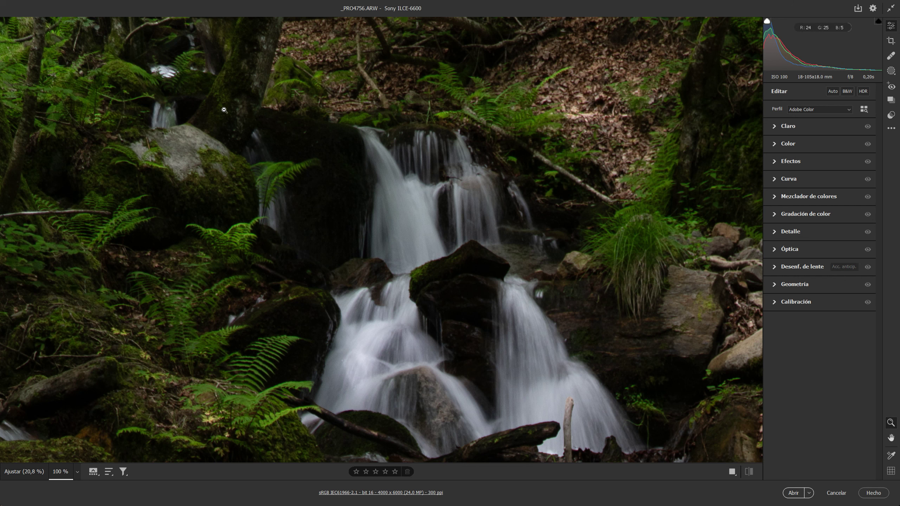
click(169, 92)
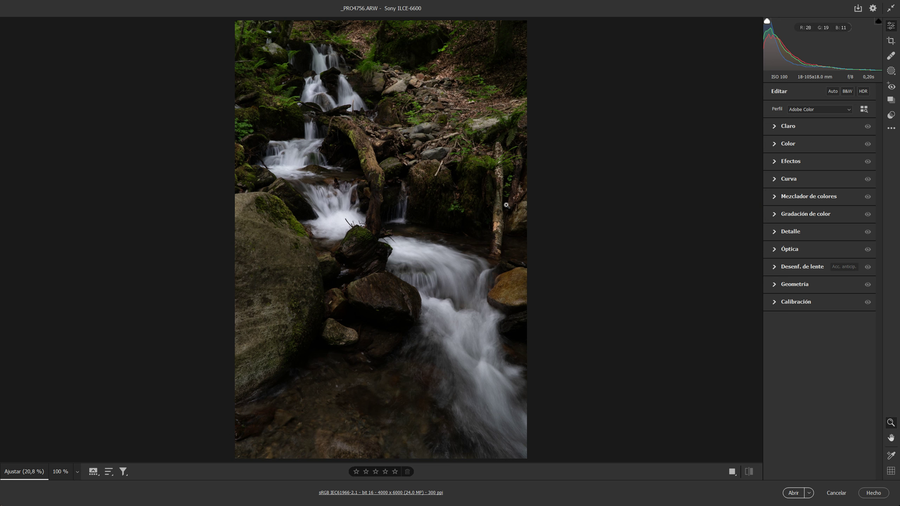
click(500, 214)
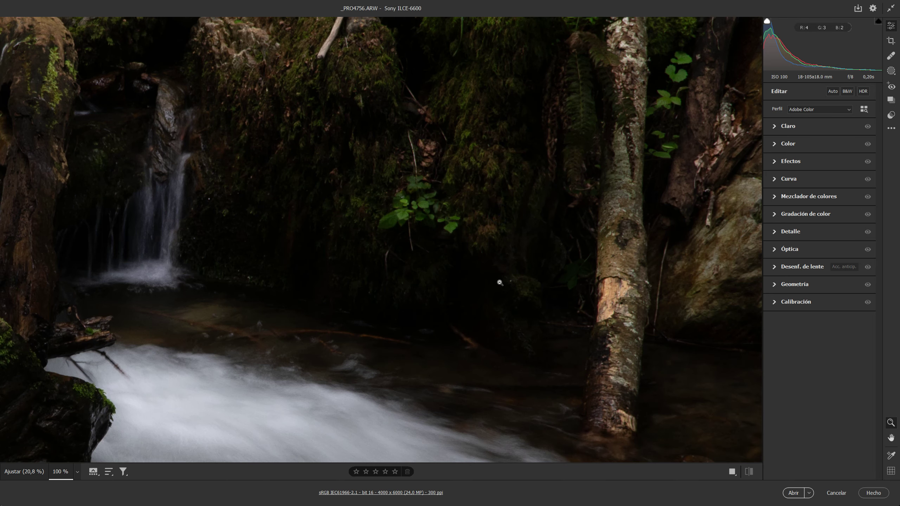
mouse_move(556, 192)
mouse_down()
mouse_move(388, 285)
mouse_move(421, 305)
mouse_move(452, 183)
mouse_up()
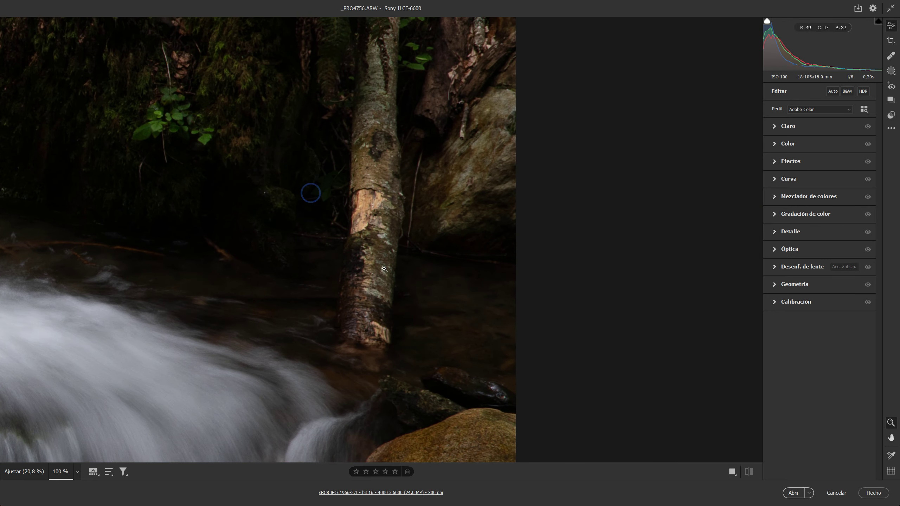
click(390, 269)
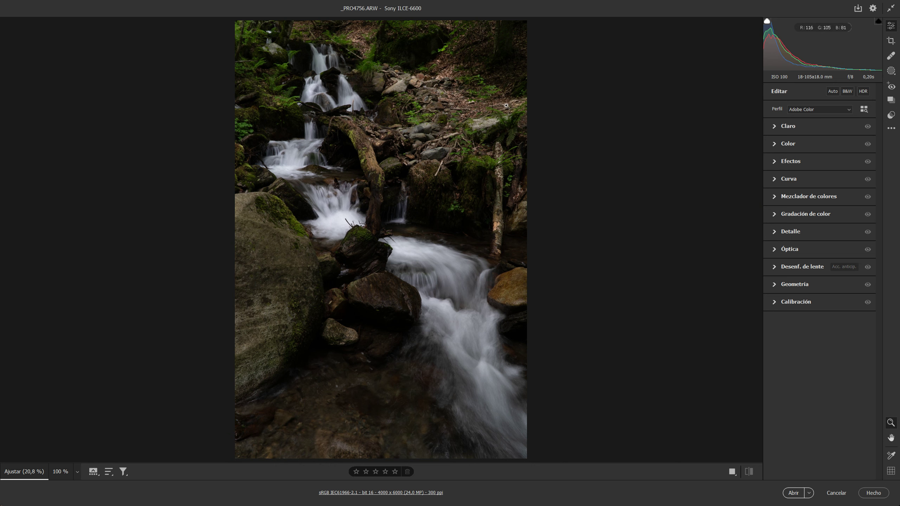
click(486, 118)
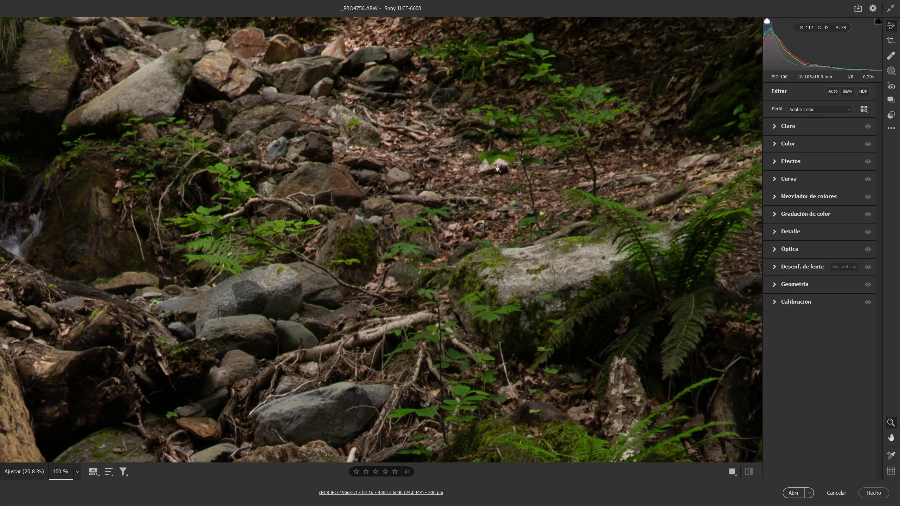
key(h)
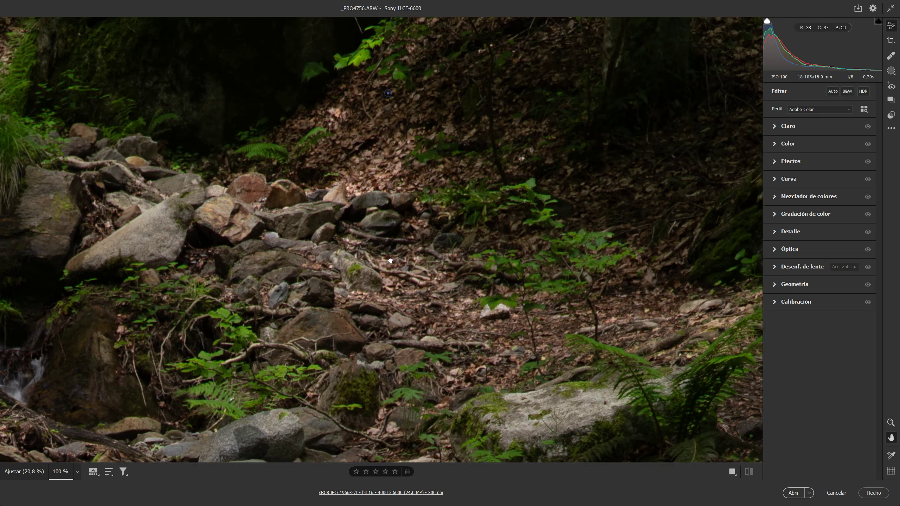
scroll(389, 97, up, 5)
scroll(423, 115, up, 5)
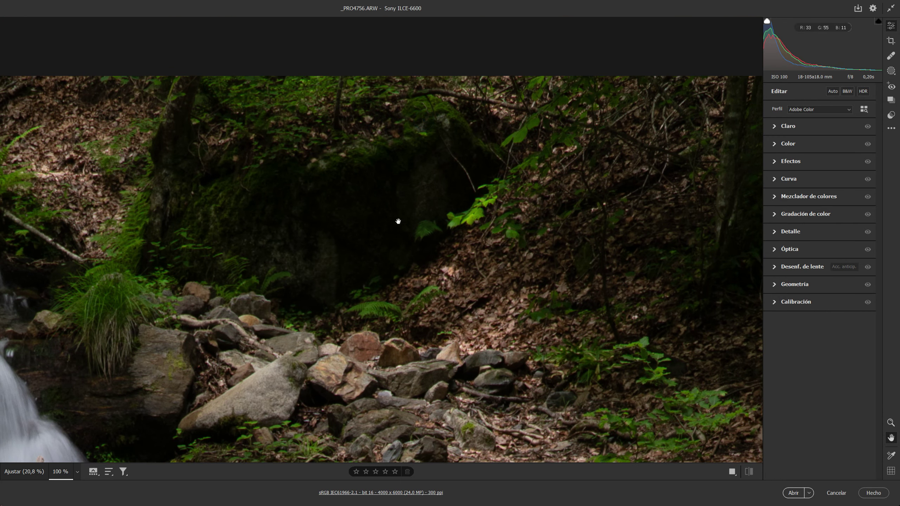
drag(397, 221, 567, 241)
drag(298, 141, 351, 162)
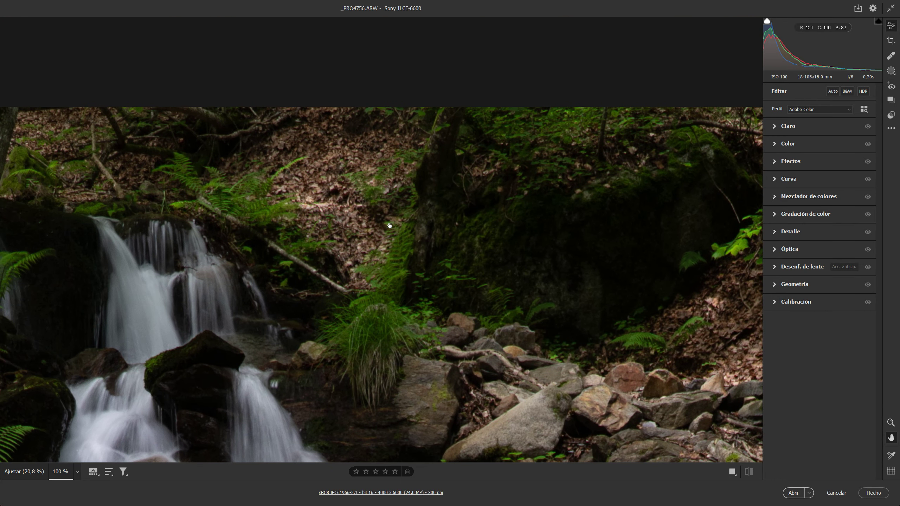
drag(418, 314, 503, 209)
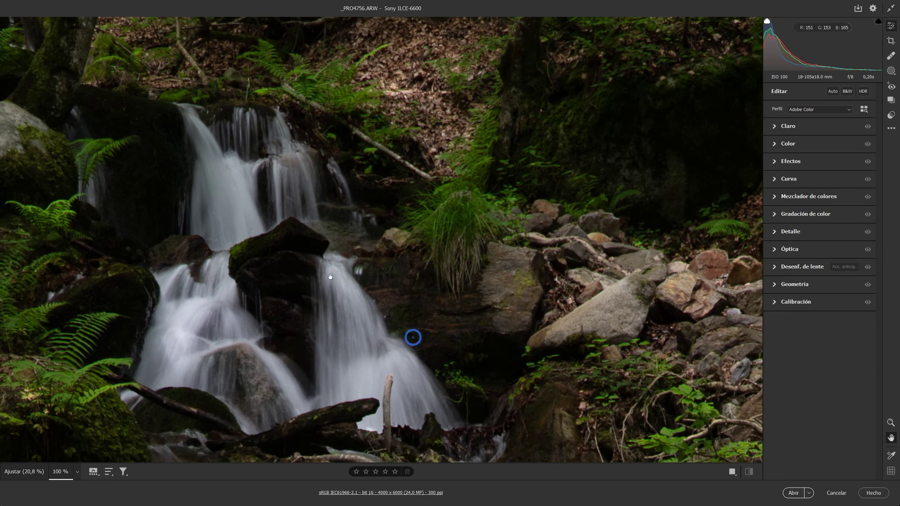
drag(331, 278, 508, 263)
scroll(257, 210, up, 5)
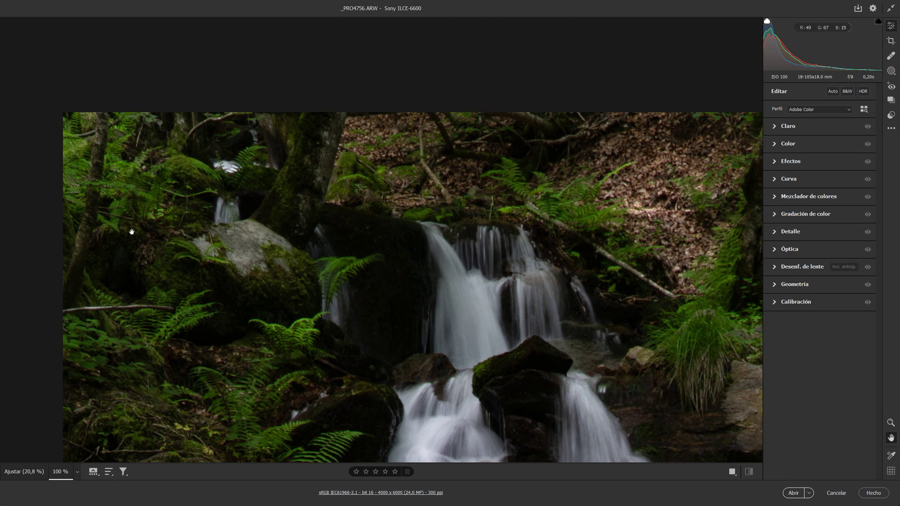
mouse_move(260, 296)
mouse_down()
mouse_move(221, 213)
mouse_move(241, 156)
mouse_up()
scroll(235, 181, down, 2)
scroll(241, 214, down, 2)
alt+click(241, 214)
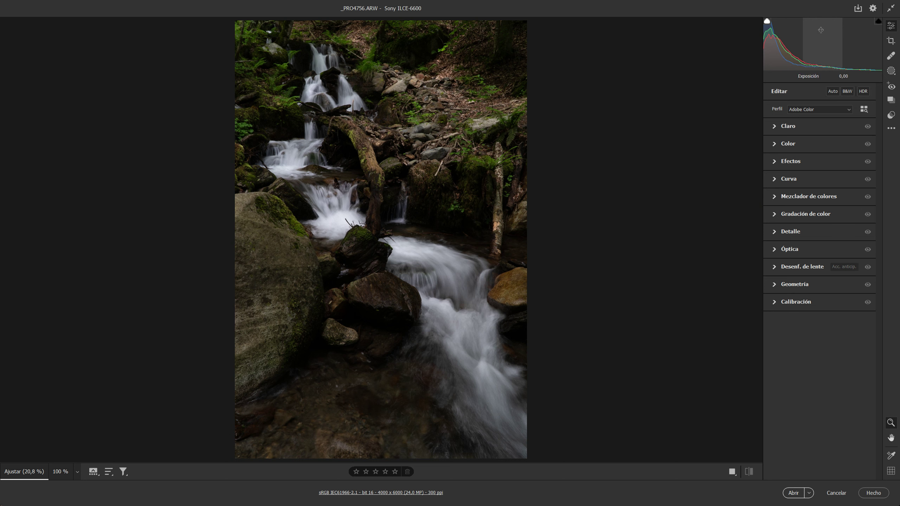
Toggle the shadow clipping warning and inspect the middle and upper cascades at 100%
click(879, 22)
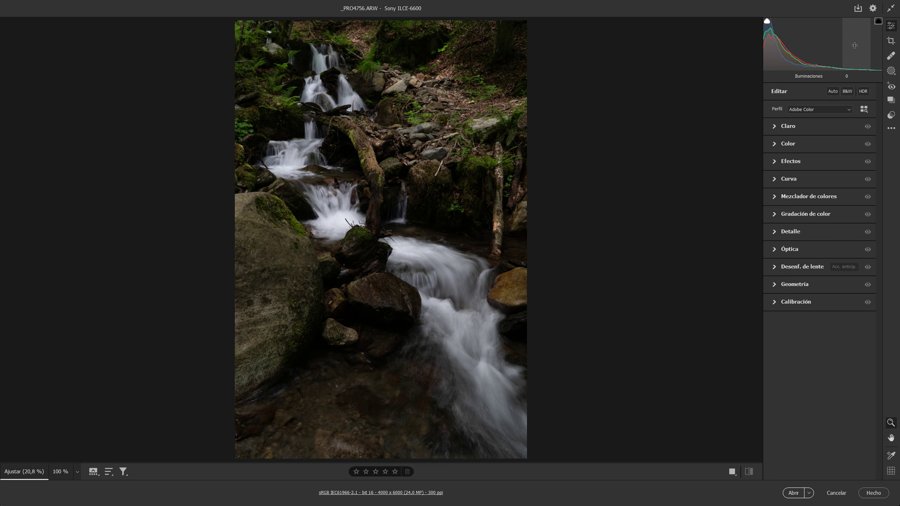
click(340, 220)
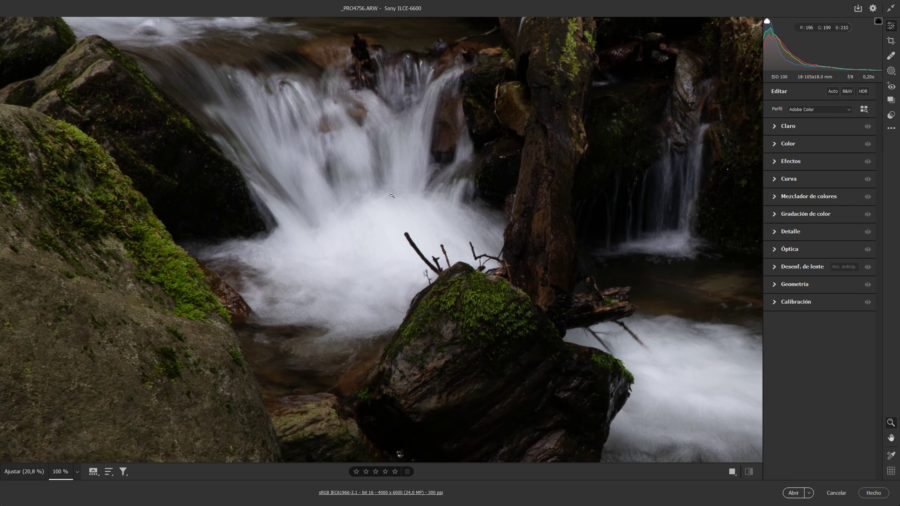
click(385, 245)
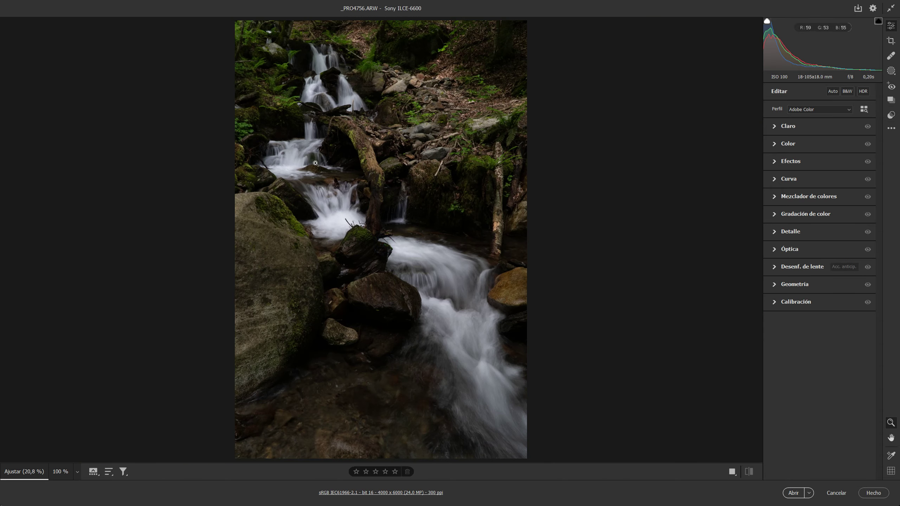
click(286, 165)
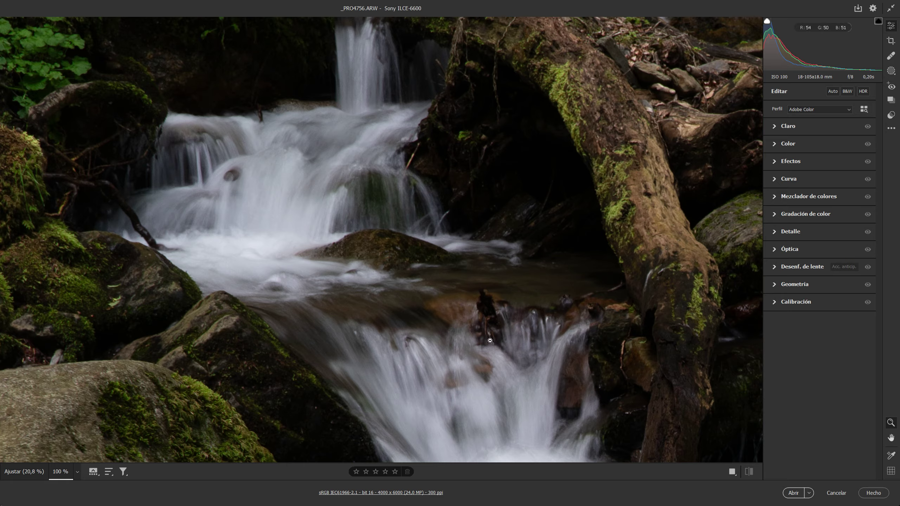
click(450, 300)
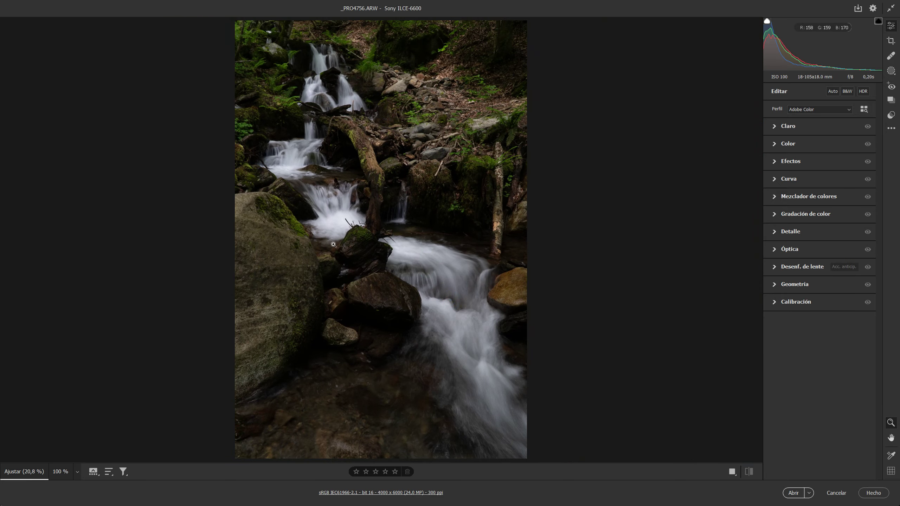
Check the middle cascade at 100% once more, then fit the whole photo in view
click(336, 224)
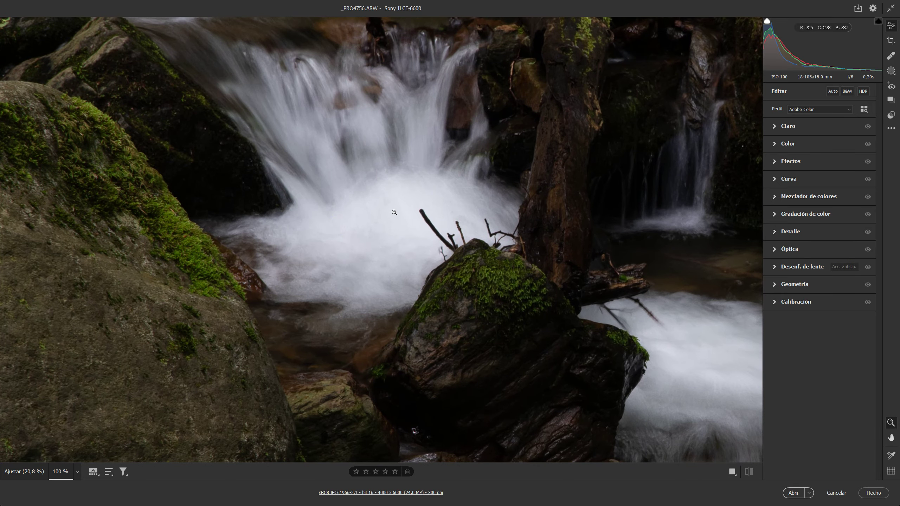
scroll(368, 205, up, 3)
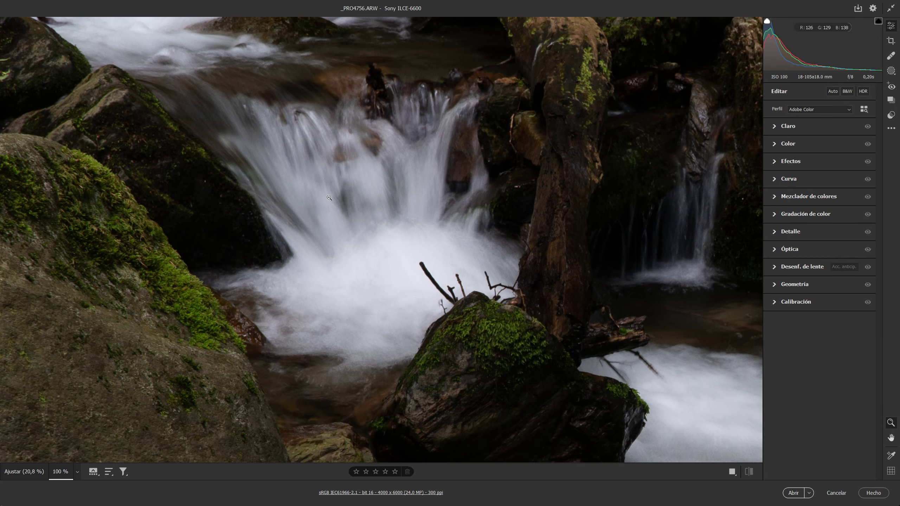
click(159, 60)
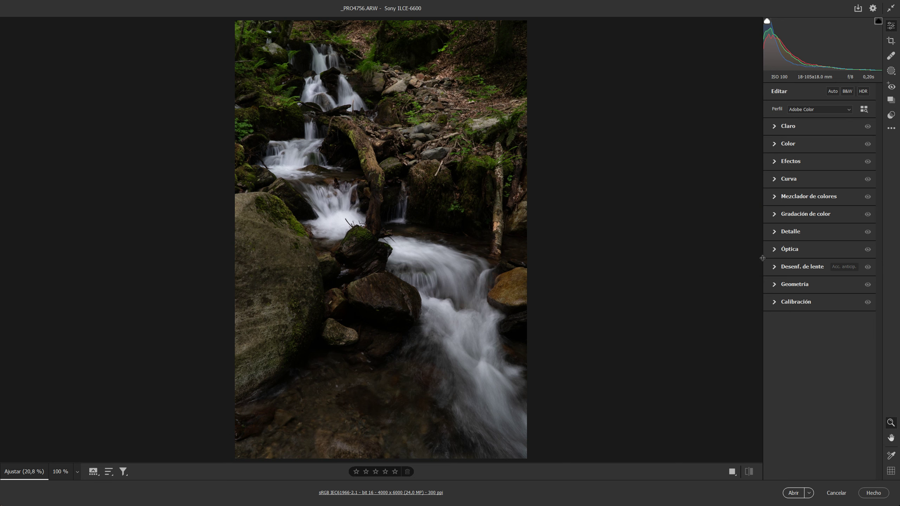
click(774, 249)
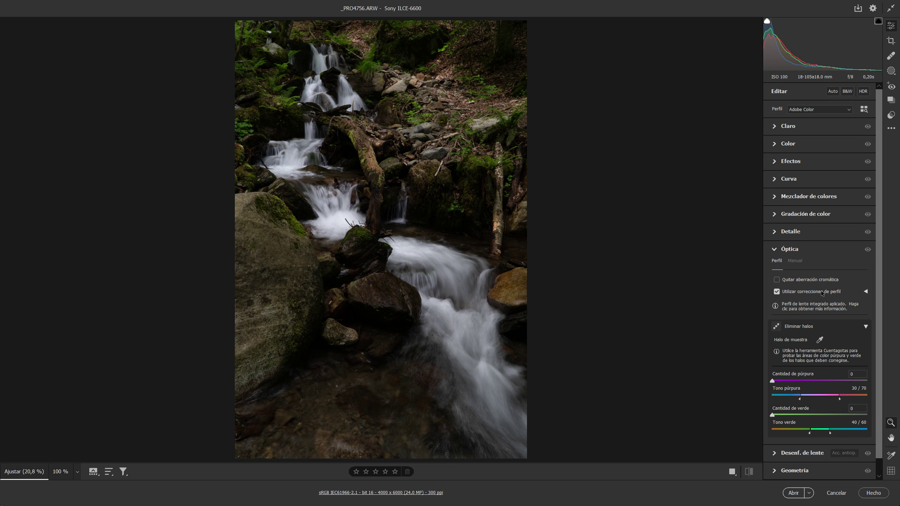
Compare the photo with and without lens profile corrections by toggling them repeatedly
click(776, 291)
click(776, 292)
click(777, 291)
click(776, 292)
click(777, 292)
click(776, 292)
click(776, 292)
click(776, 292)
click(776, 292)
click(777, 292)
click(776, 291)
click(776, 291)
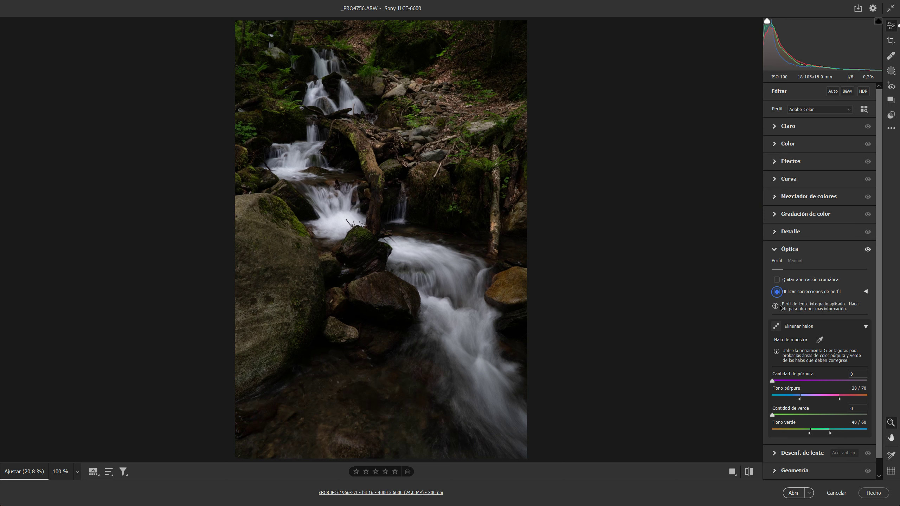
Review the lens profile details, leave profile corrections off and collapse Óptica
click(865, 292)
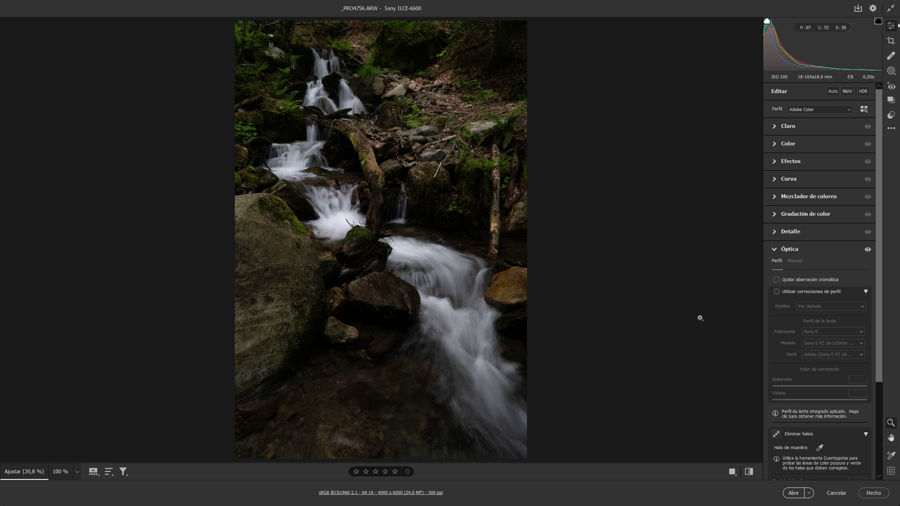
click(776, 292)
click(776, 292)
click(776, 291)
click(775, 250)
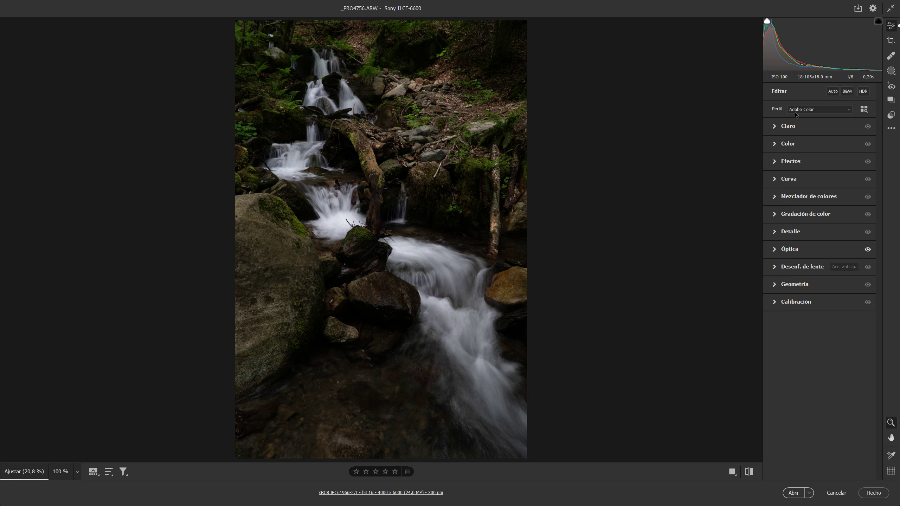
Turn on the shadow clipping warning to flag crushed blacks on the rocks and pool
click(767, 21)
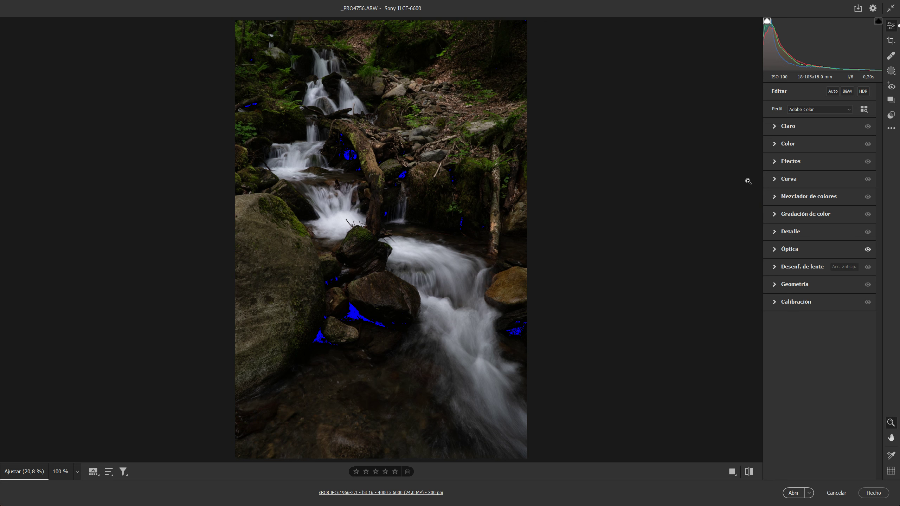
click(775, 126)
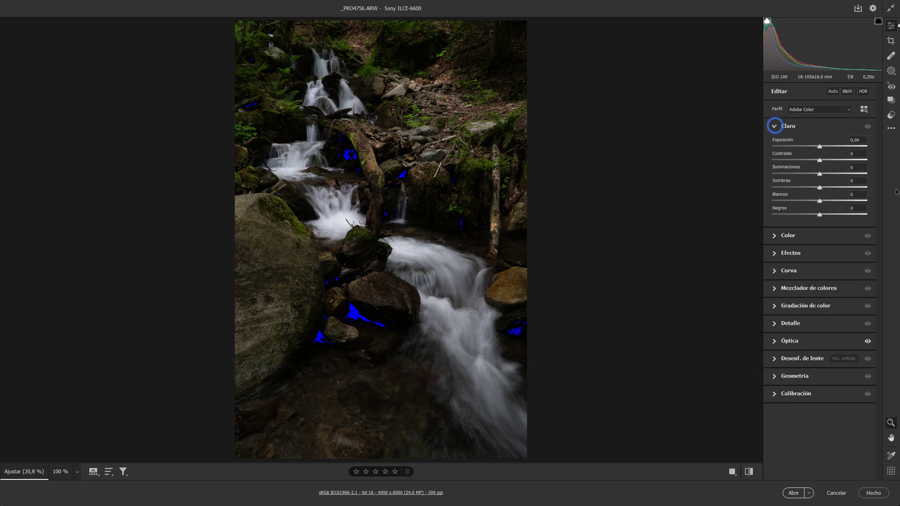
click(775, 127)
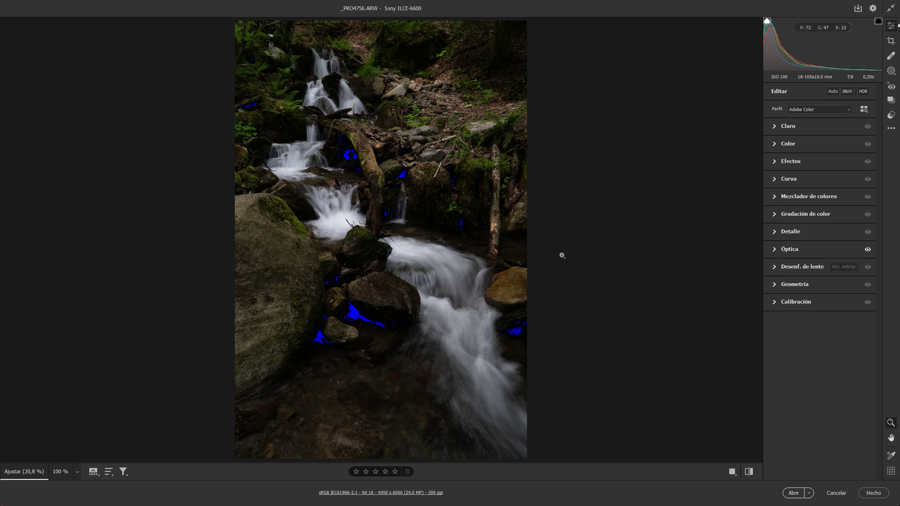
Try the Cámara Neutro and Adobe Neutro color profiles on the photo
click(808, 111)
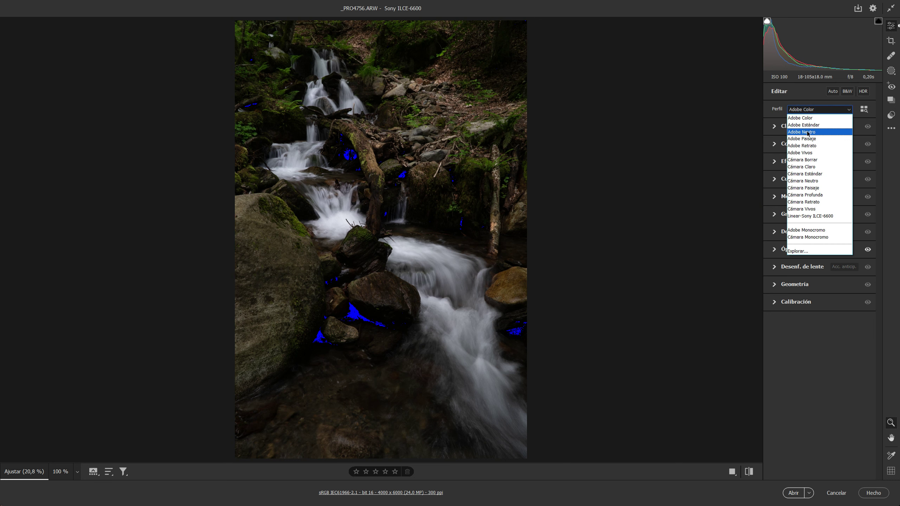
click(817, 181)
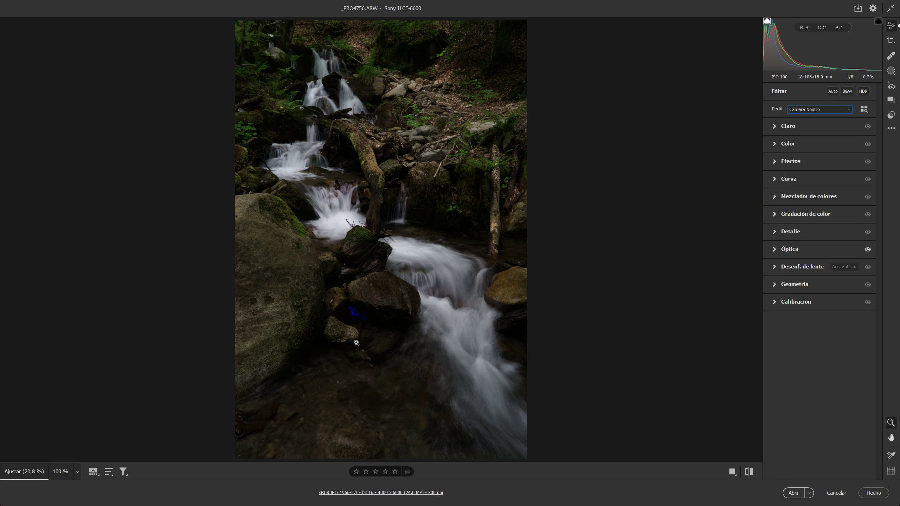
click(812, 110)
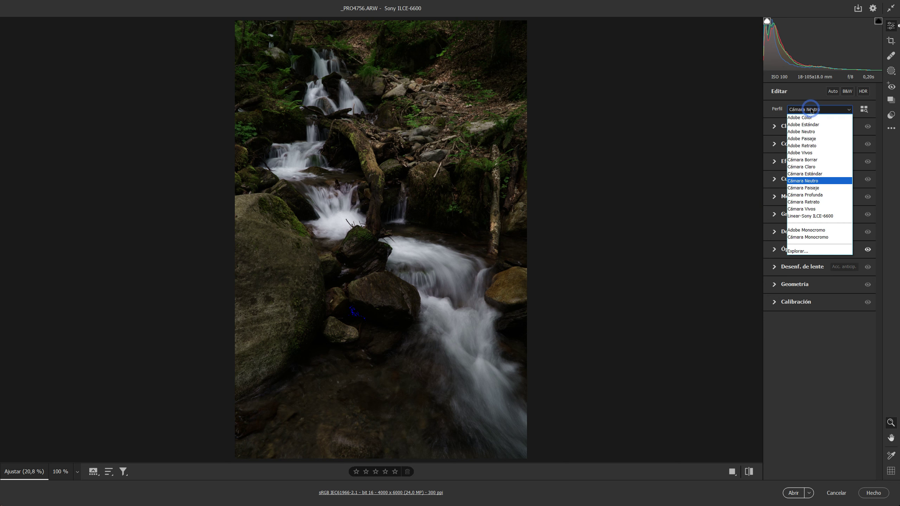
click(817, 131)
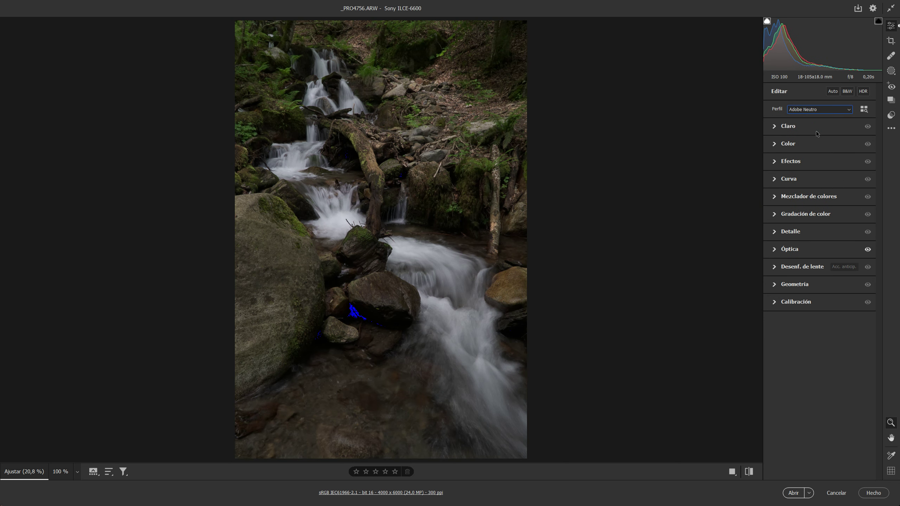
click(810, 110)
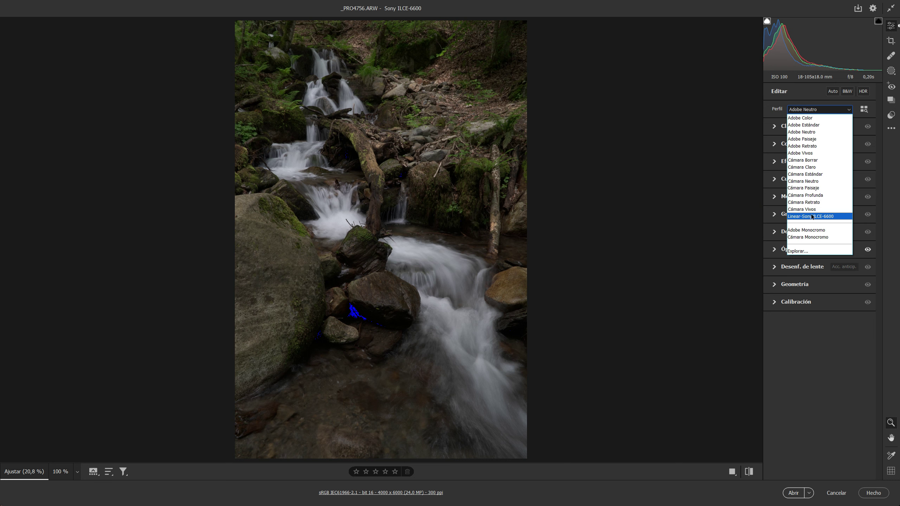
click(807, 132)
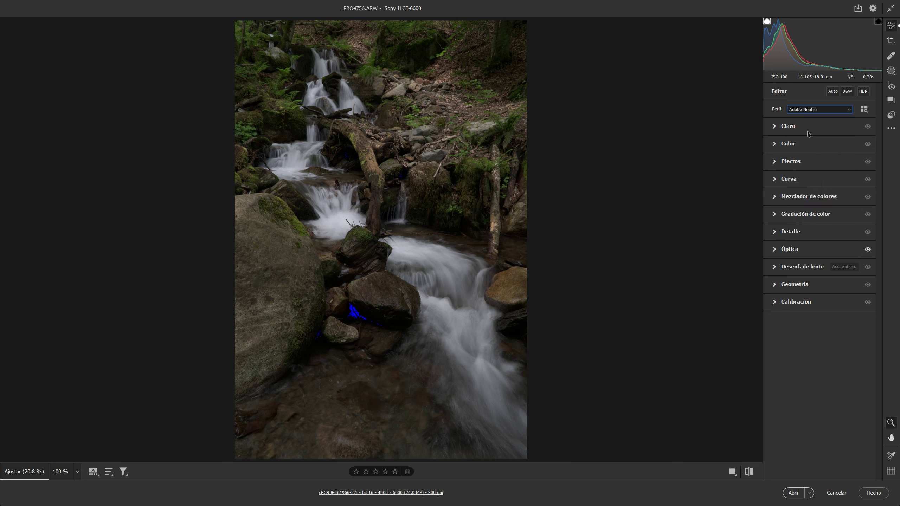
Compare the Linear-Sony ILCE-6600 profile, then settle on Cámara Neutro
click(807, 110)
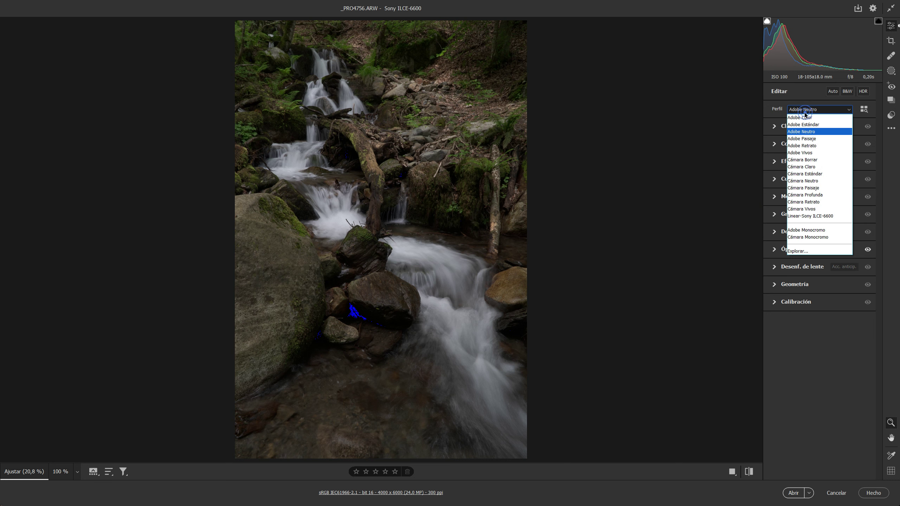
click(803, 181)
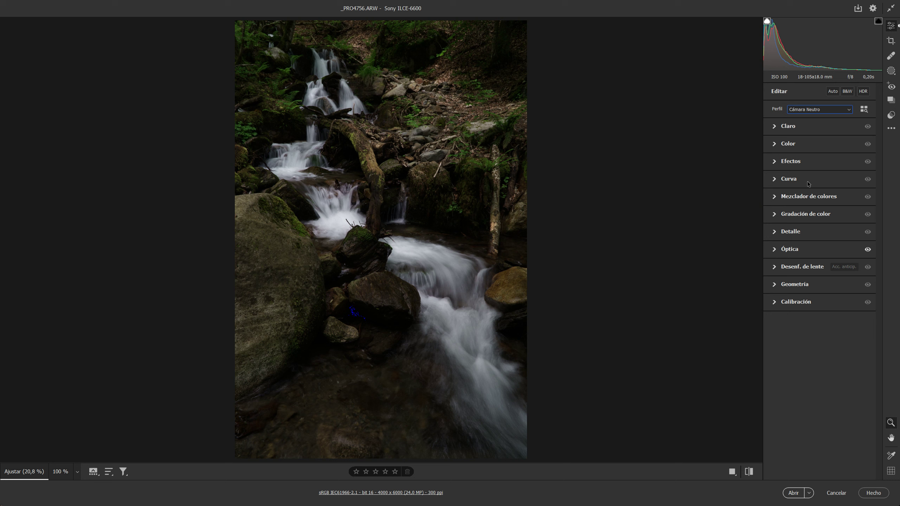
click(804, 110)
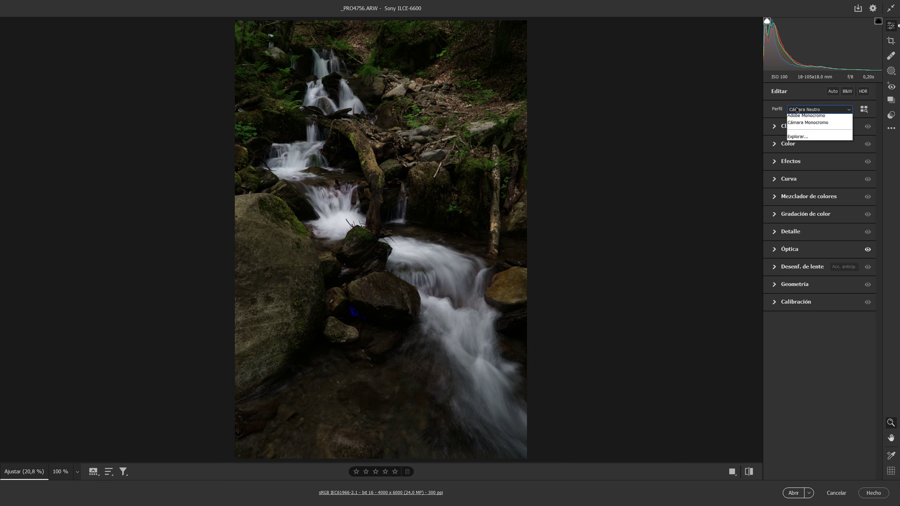
click(802, 216)
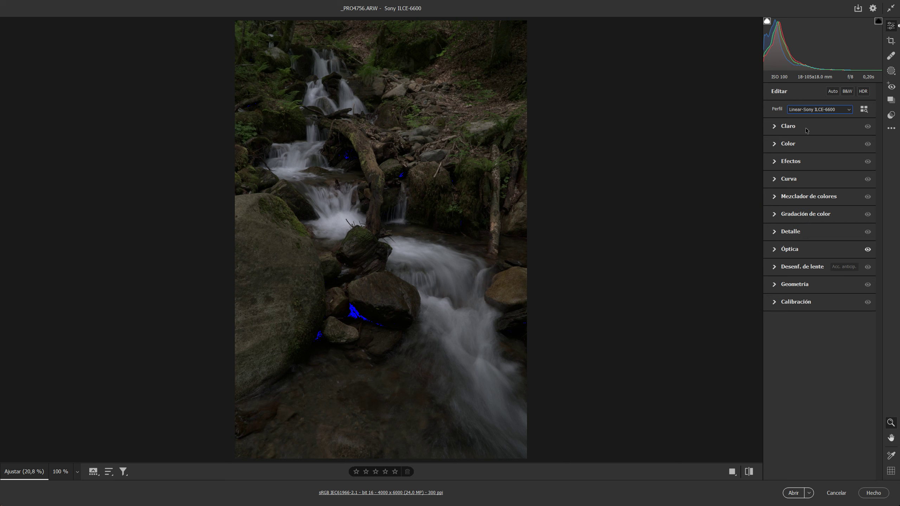
click(798, 112)
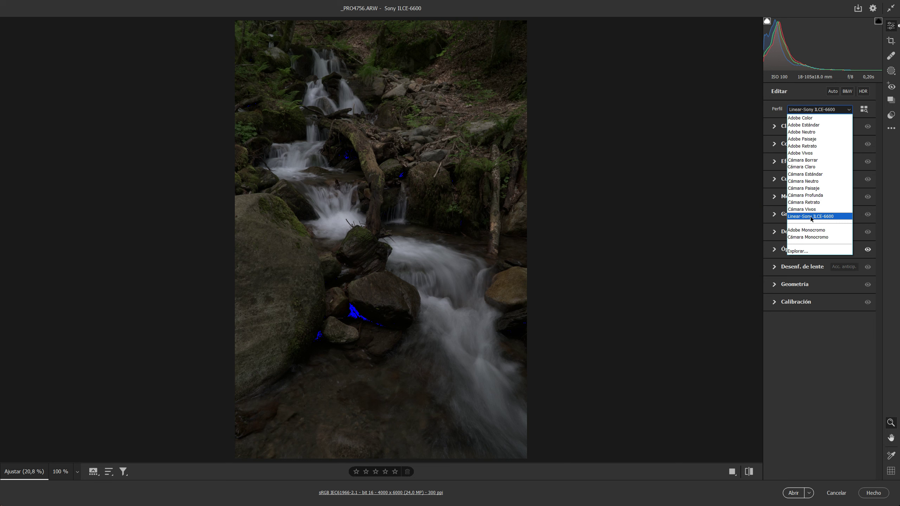
click(820, 181)
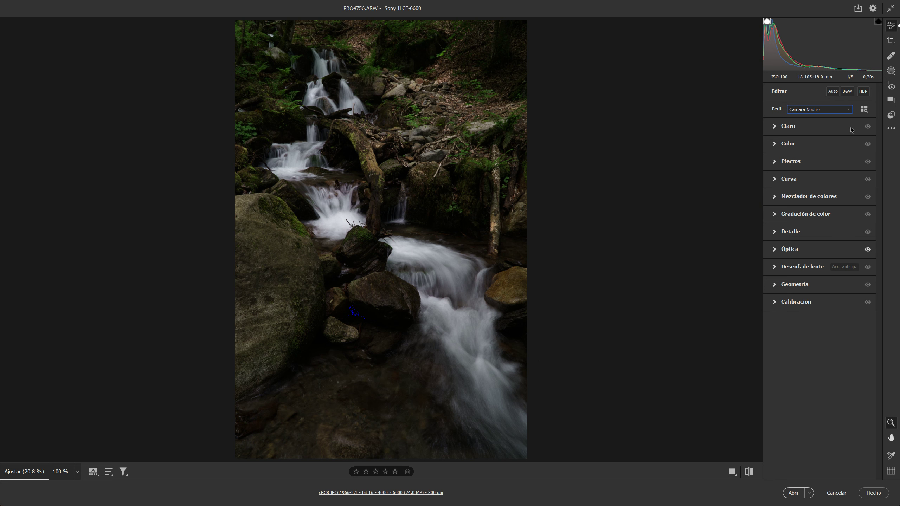
click(777, 127)
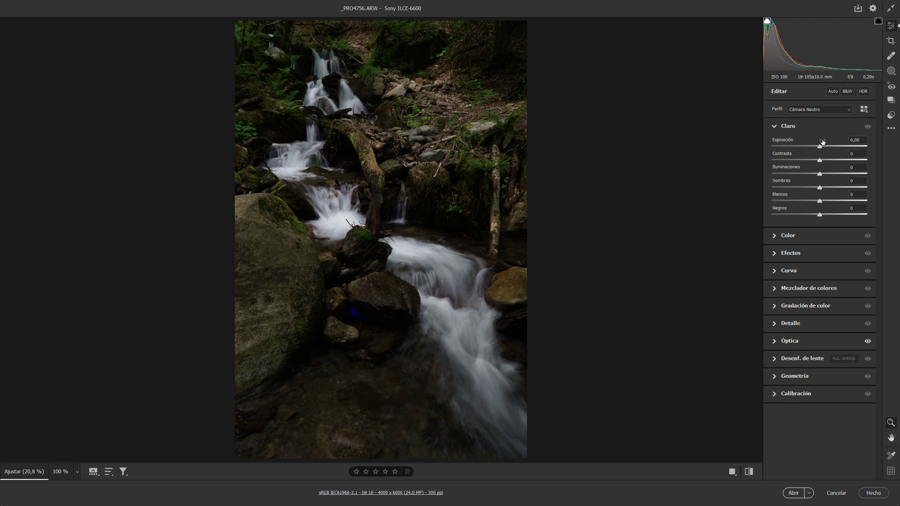
Fine-tune the Exposición slider to exactly +1,00
drag(819, 146, 826, 146)
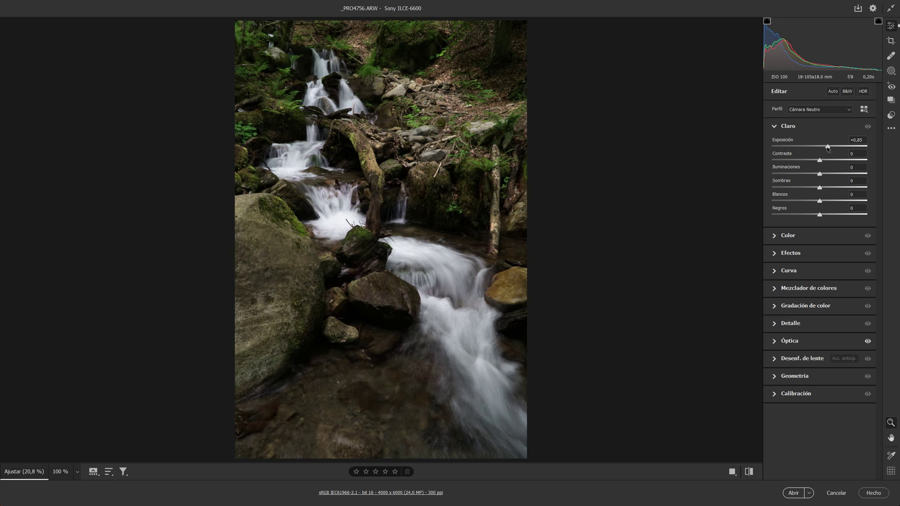
drag(829, 149, 830, 150)
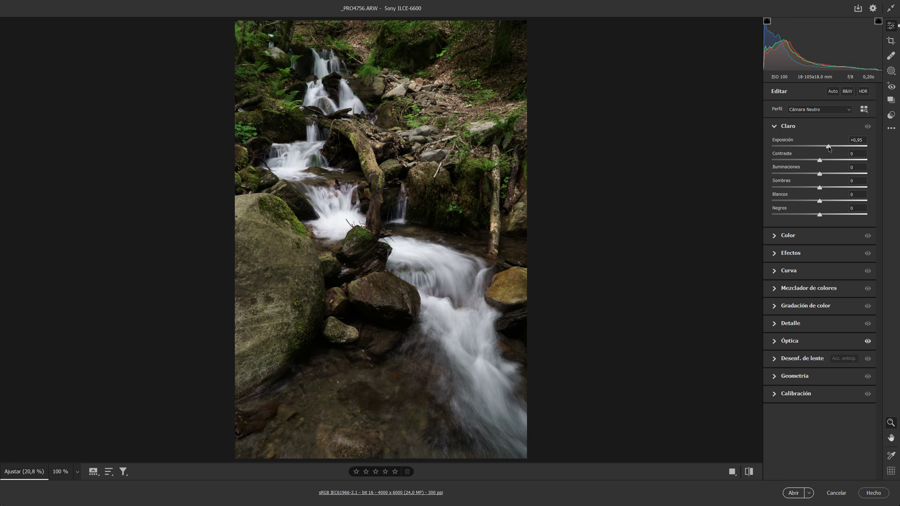
drag(829, 149, 830, 149)
drag(830, 146, 829, 146)
Push the tint toward magenta and check the upper forest at 100%
click(774, 126)
click(776, 144)
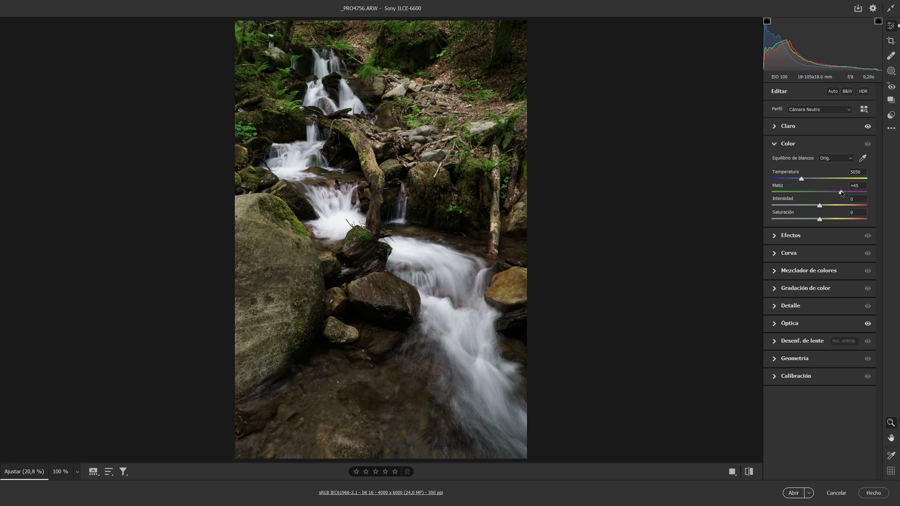
drag(841, 191, 846, 193)
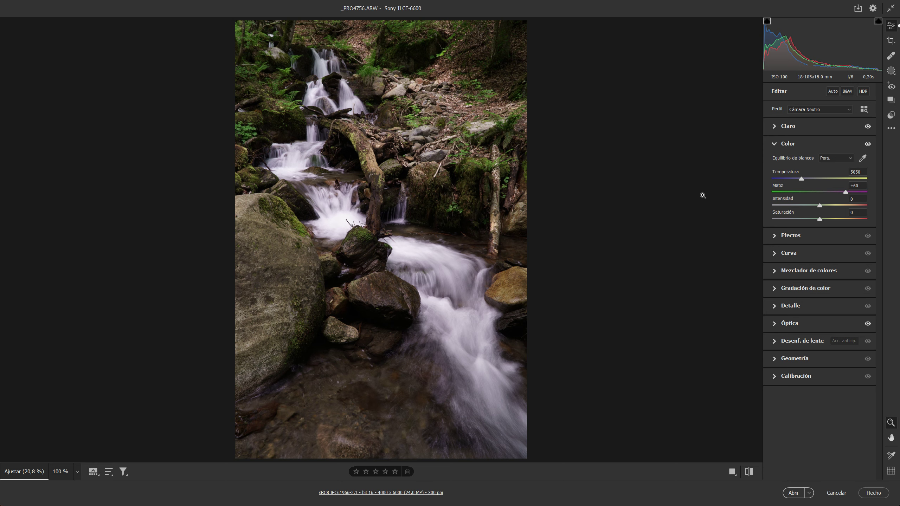
click(405, 40)
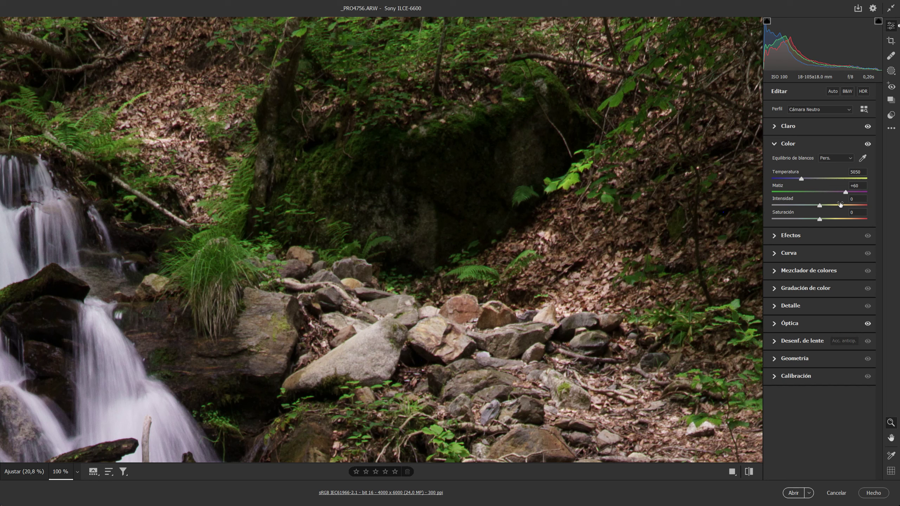
click(703, 266)
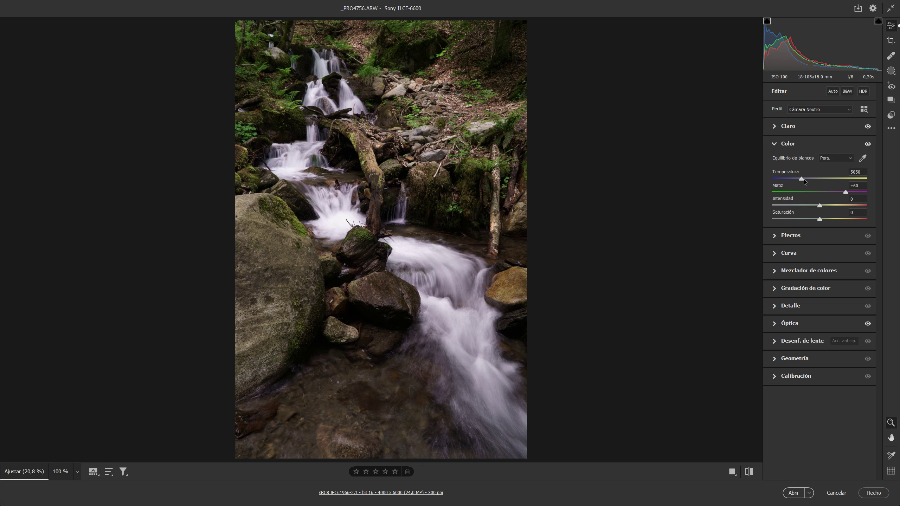
Settle the temperature at 5000 and fine-tune the tint to +45
drag(801, 178, 800, 178)
drag(800, 178, 801, 179)
drag(800, 178, 801, 180)
key(Down)
drag(845, 192, 841, 193)
drag(841, 191, 842, 194)
Sample the foliage green as a Color de punto and lower its saturation to -33
click(777, 145)
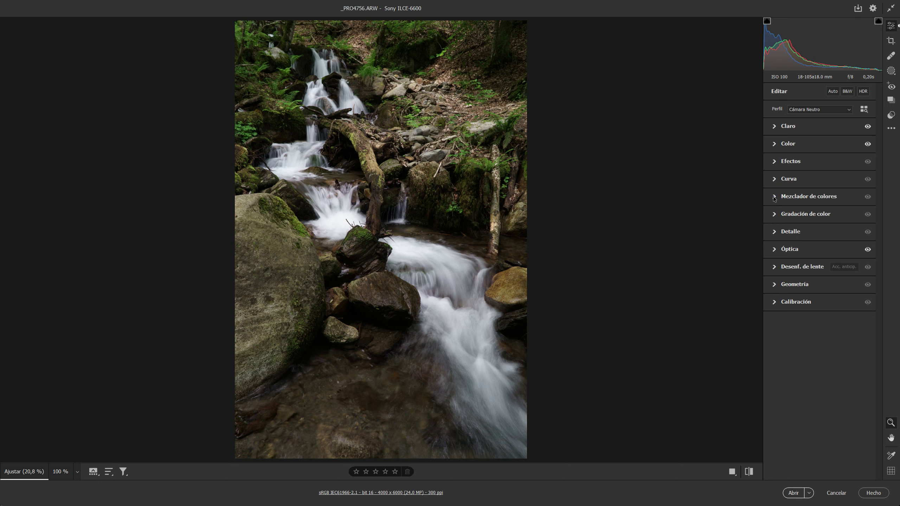
click(774, 198)
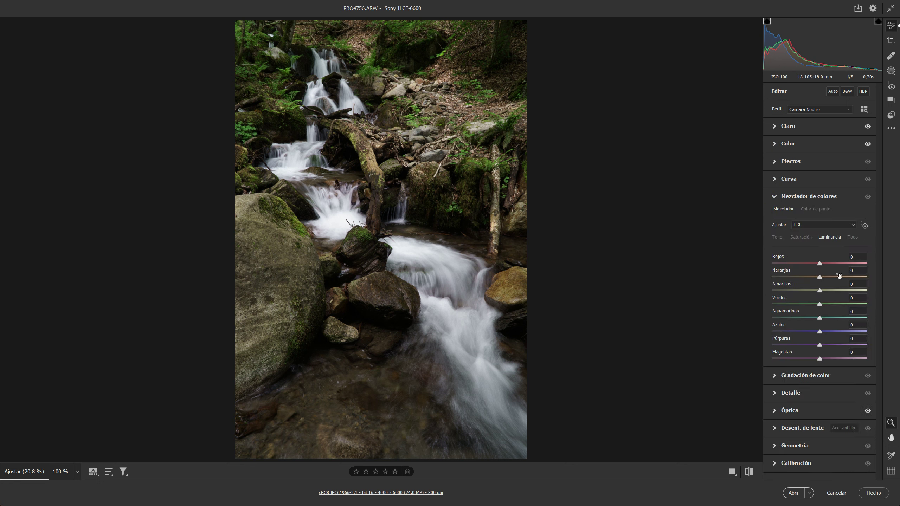
click(822, 211)
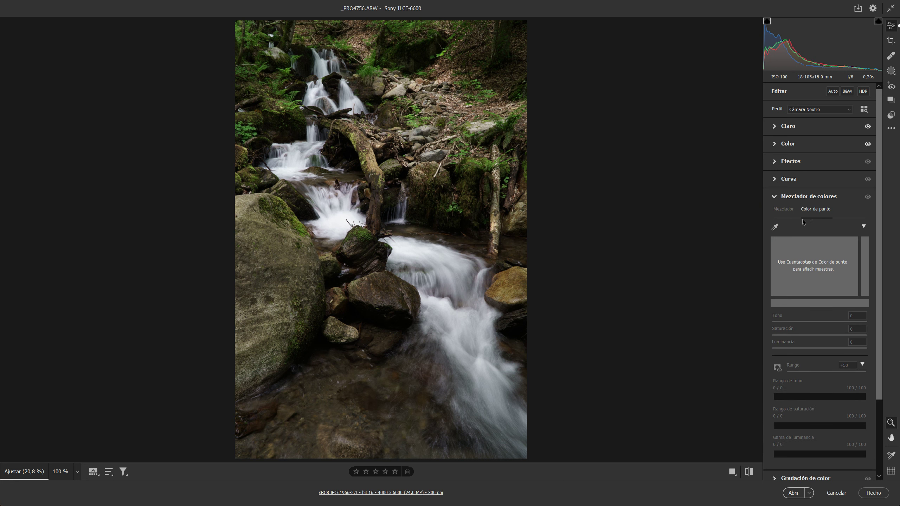
click(775, 227)
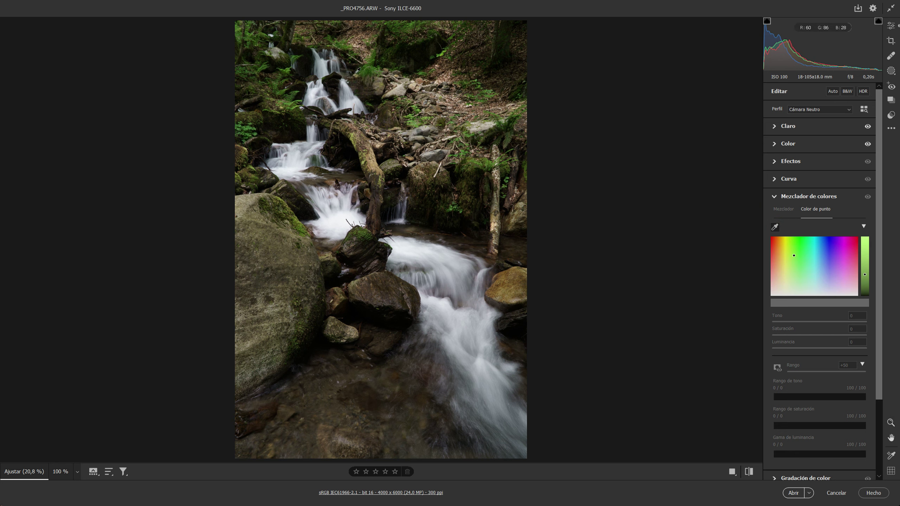
click(356, 75)
click(295, 99)
click(294, 100)
click(293, 100)
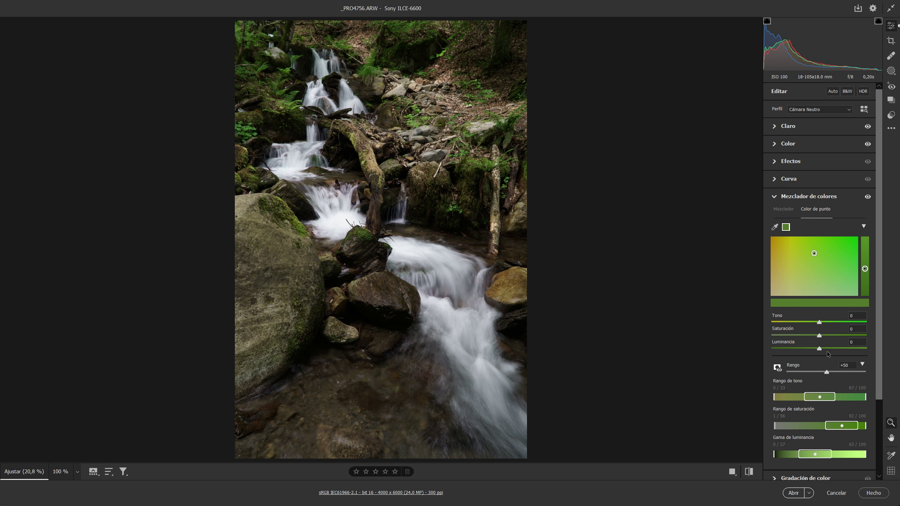
drag(820, 336, 802, 339)
Compare the photo with the color mixer on and off, then collapse the mixer
click(867, 197)
click(868, 197)
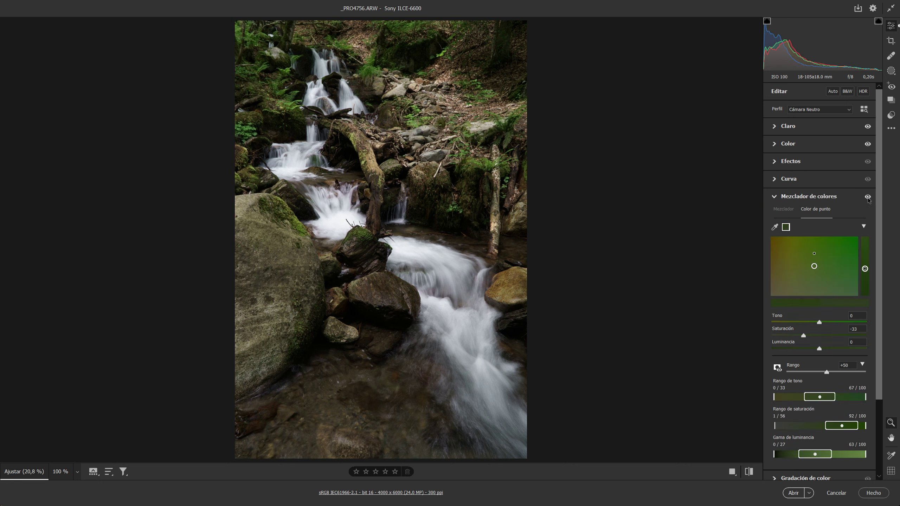
click(867, 197)
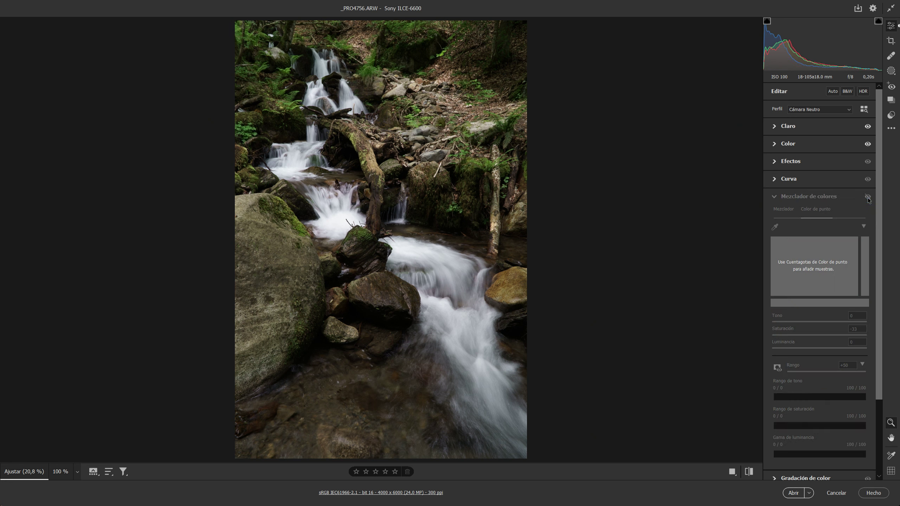
click(868, 198)
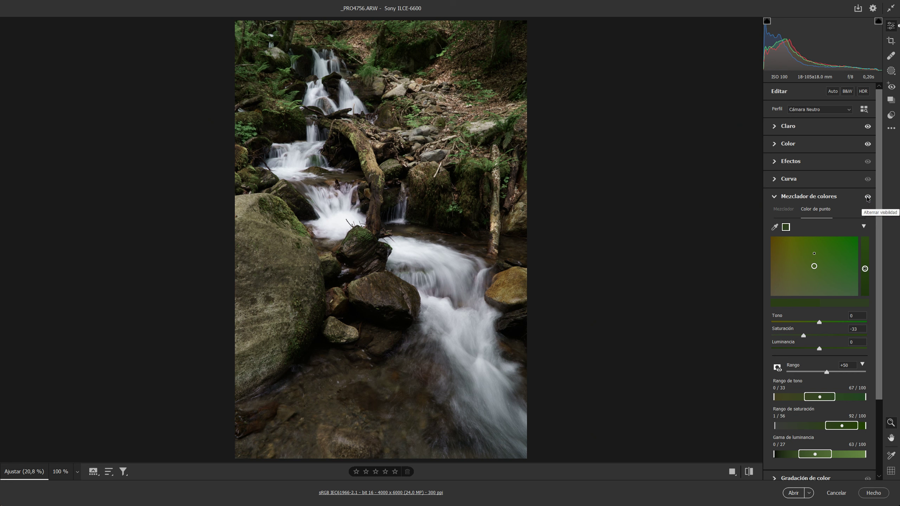
click(868, 197)
click(867, 197)
click(867, 198)
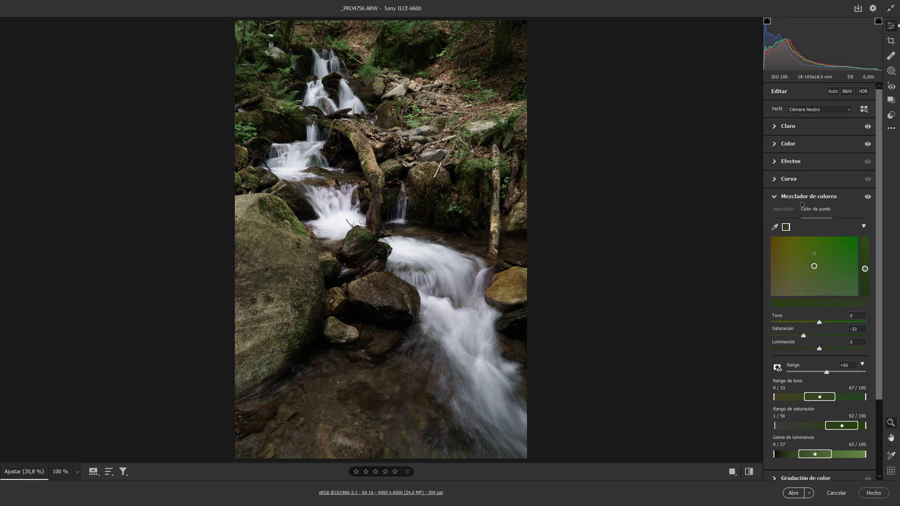
click(770, 198)
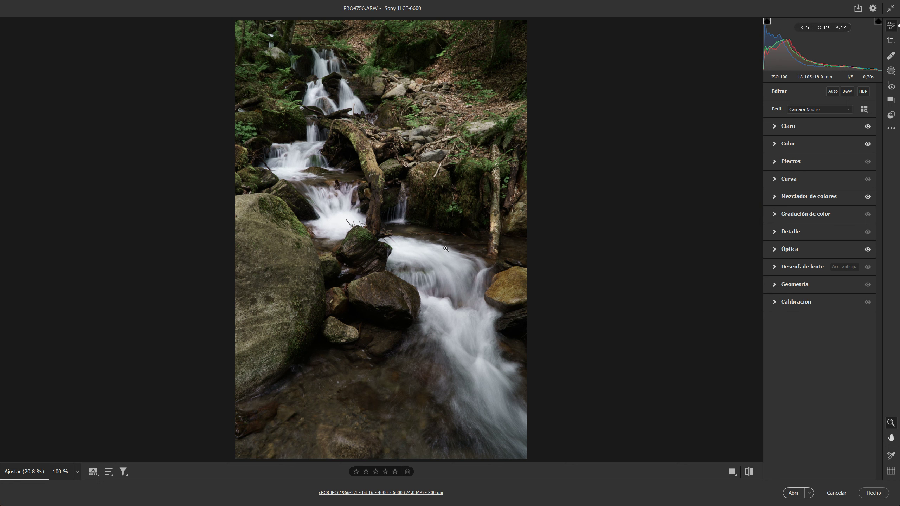
Trial a -22 highlights reduction, compare it, then reset Iluminaciones to 0
click(775, 127)
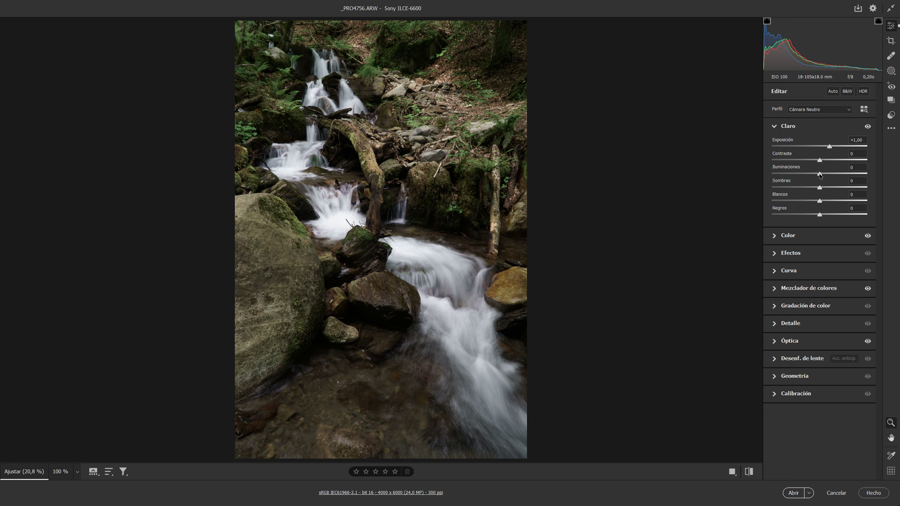
drag(819, 173, 818, 174)
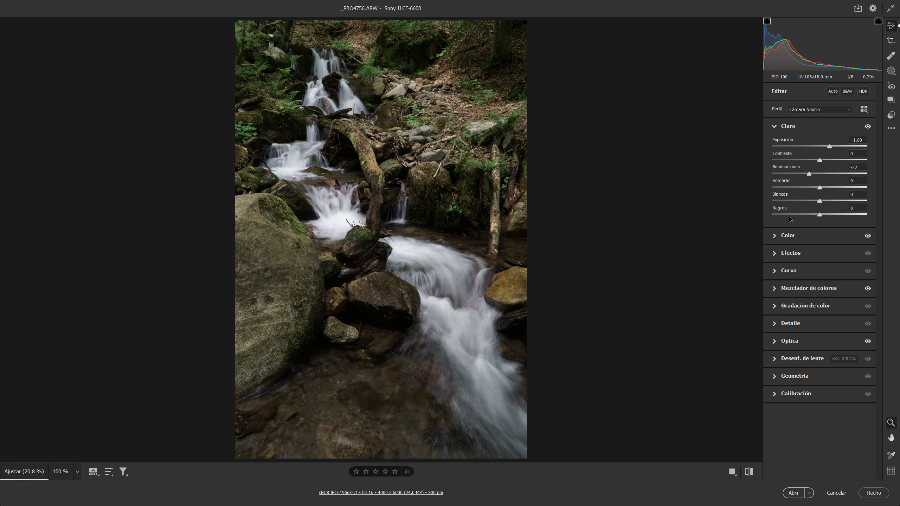
click(867, 126)
click(868, 126)
double_click(809, 174)
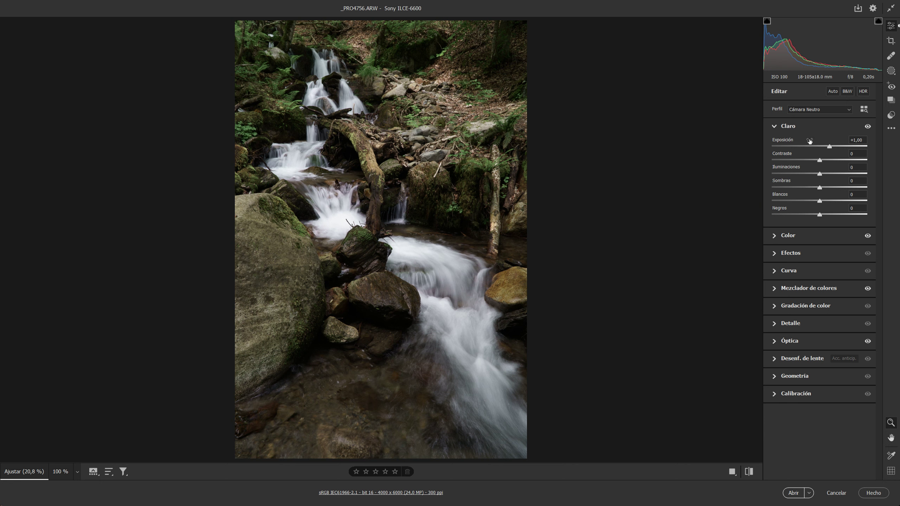
click(891, 72)
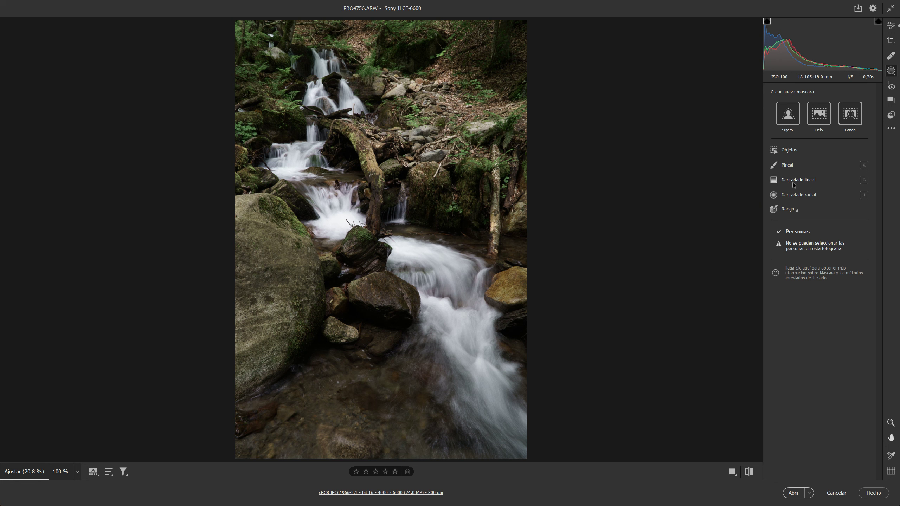
Draw a trial linear gradient across the lower waterfall, then delete all masks
click(781, 181)
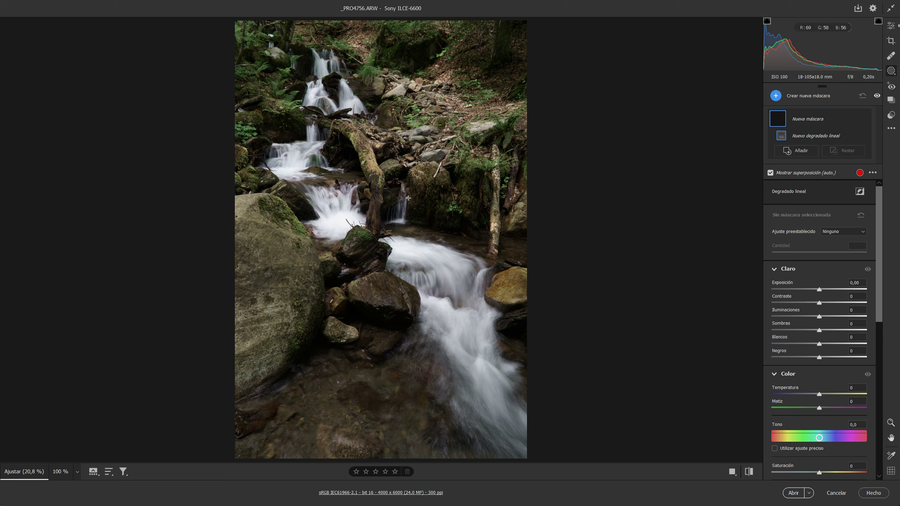
drag(456, 320, 459, 342)
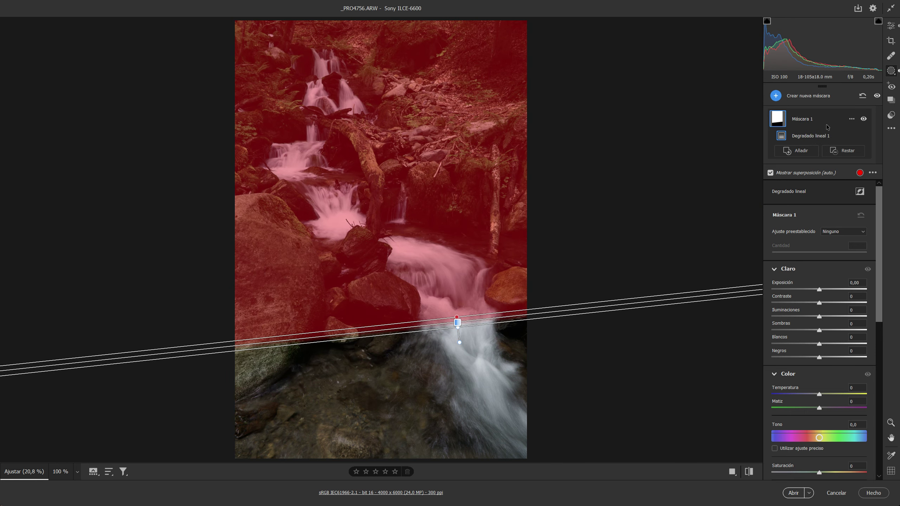
click(850, 120)
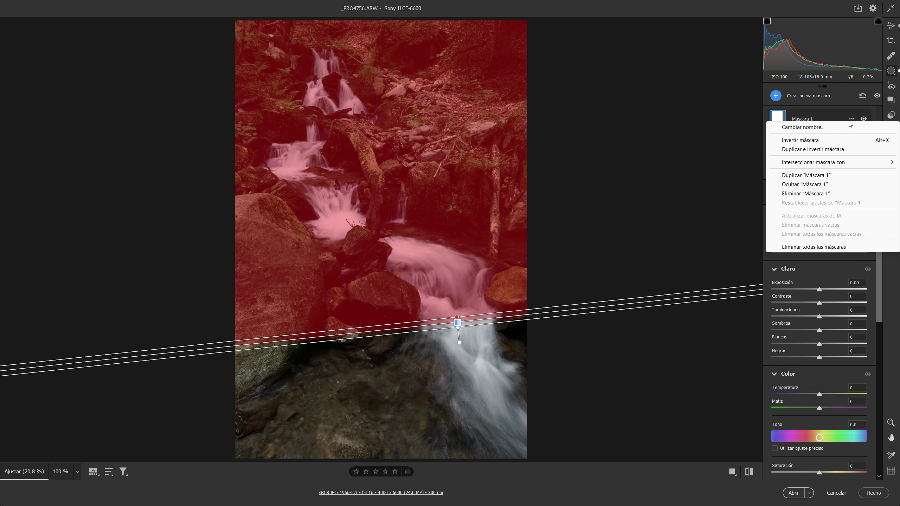
click(819, 246)
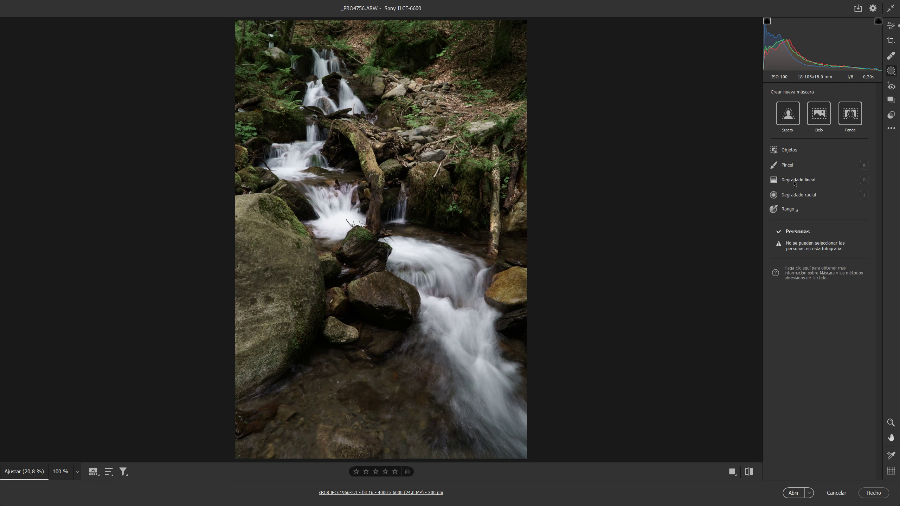
click(814, 198)
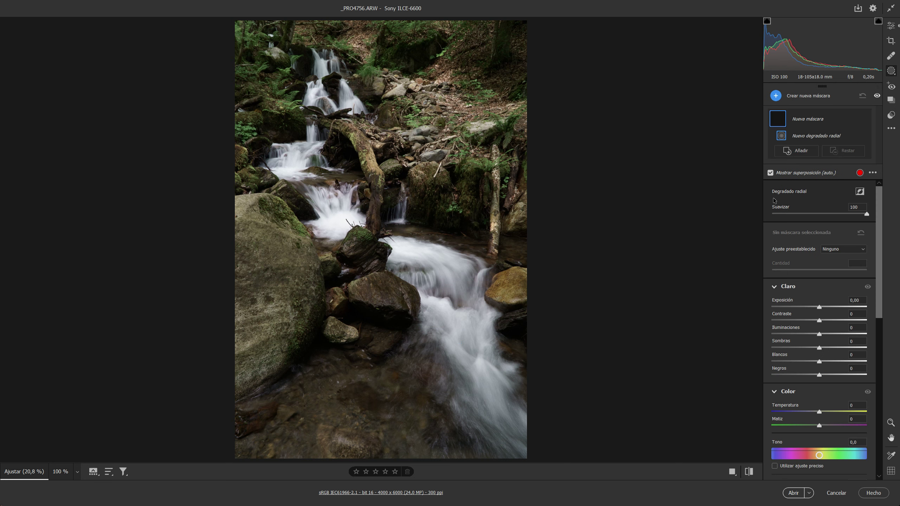
Draw a radial gradient over the lower cascade, tilt, move and widen it, and lower its highlights to -17
drag(455, 304, 497, 389)
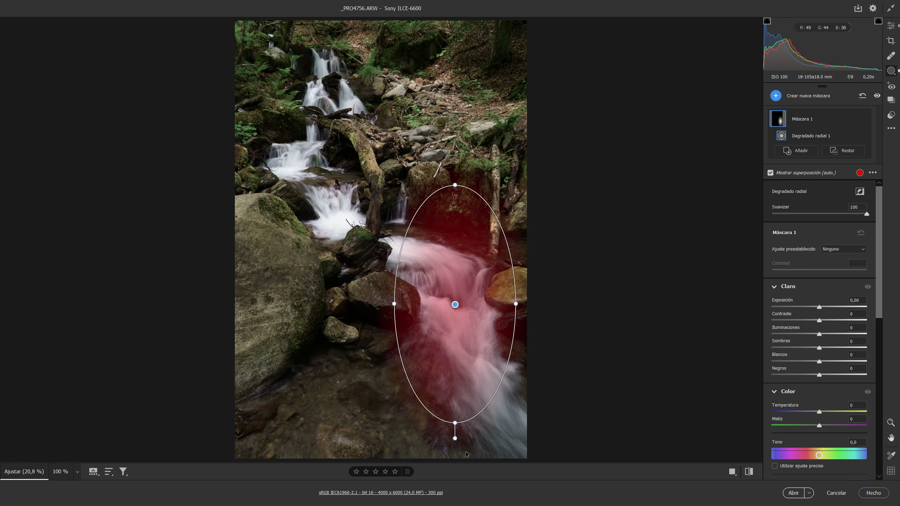
drag(467, 172, 438, 173)
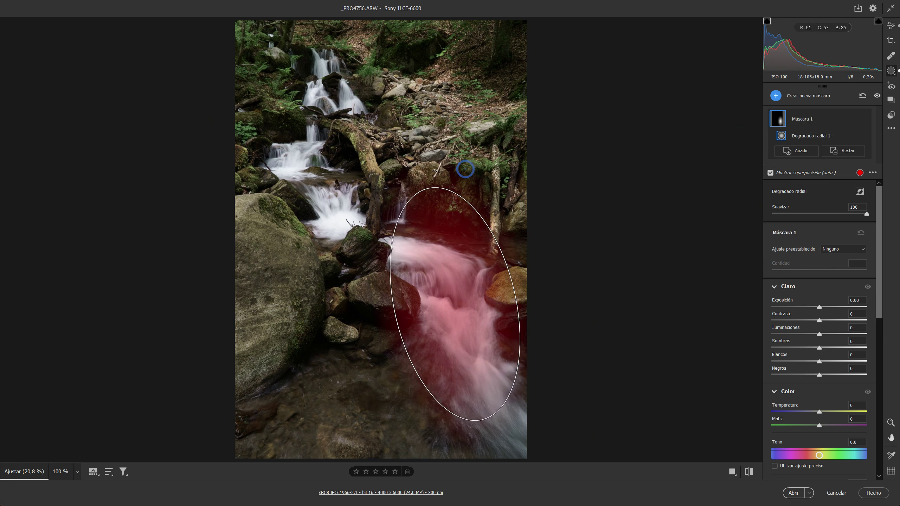
drag(455, 305, 473, 375)
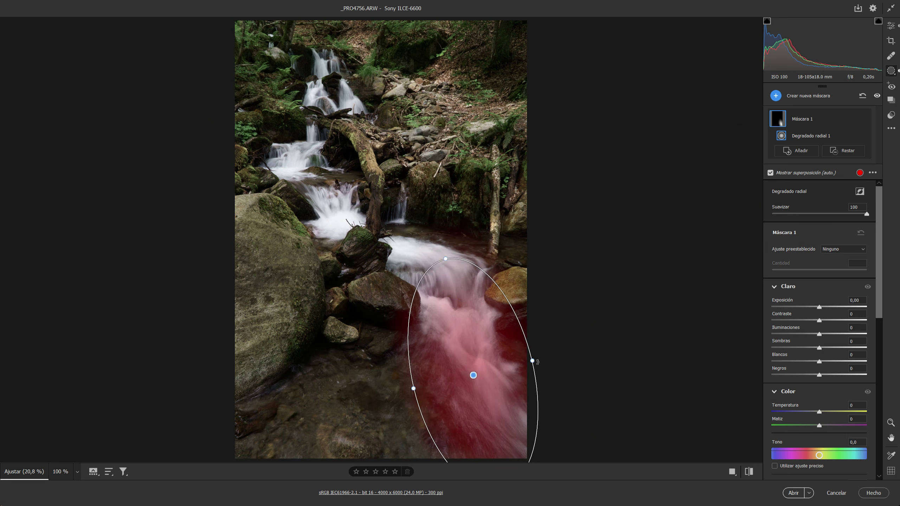
drag(532, 361, 542, 357)
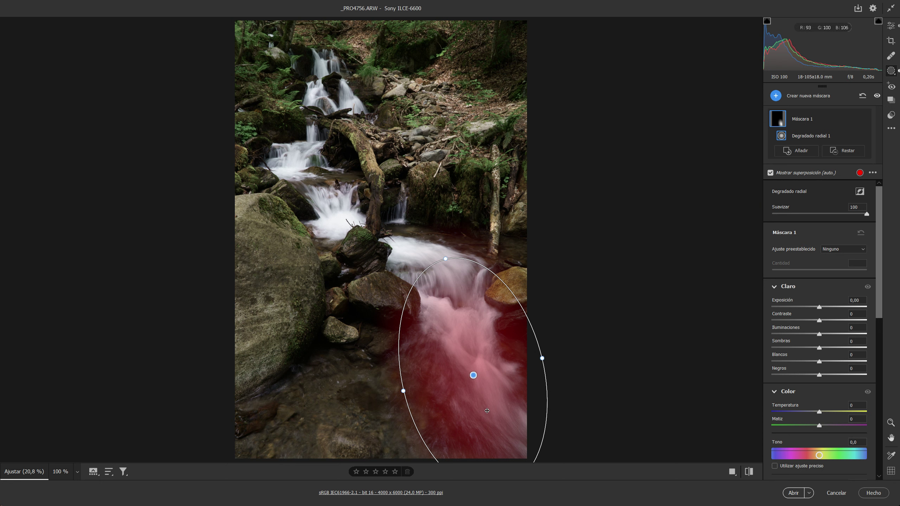
click(819, 334)
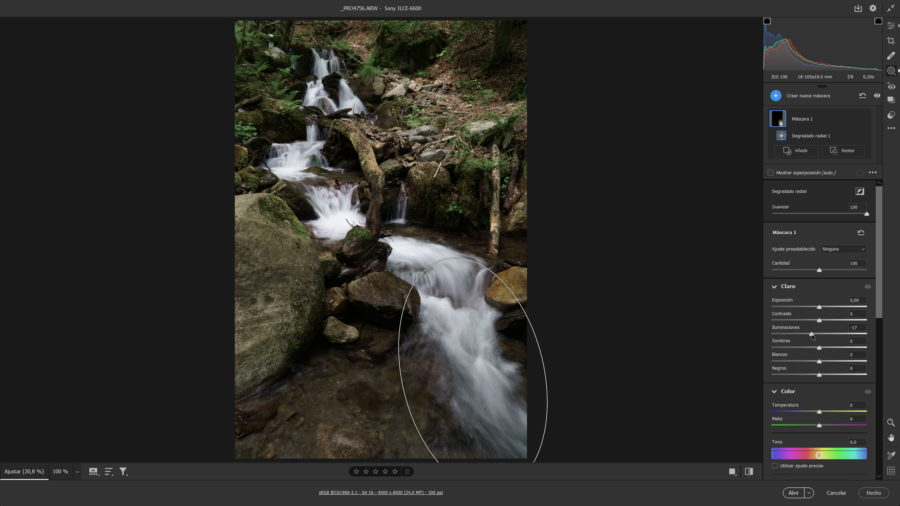
Lower the mask's highlights to -19 and toggle its visibility to compare the result
drag(810, 335, 809, 335)
click(864, 119)
click(863, 118)
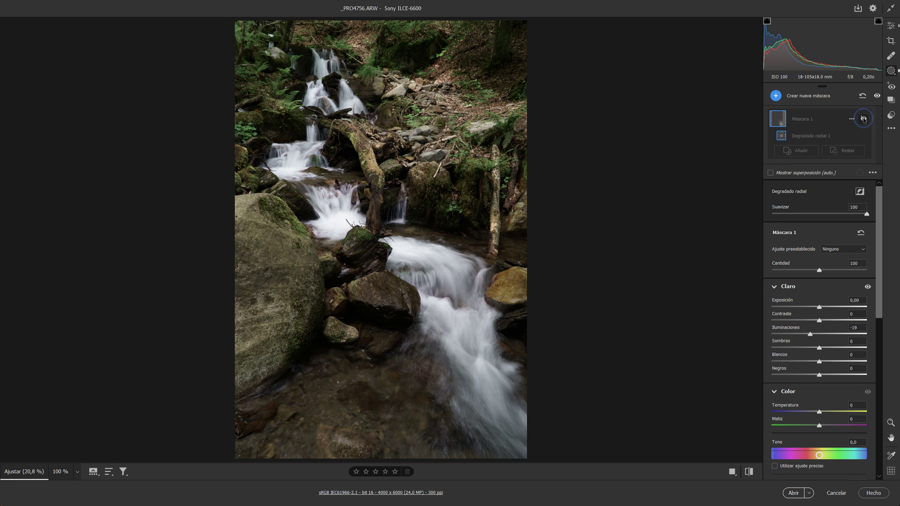
click(863, 119)
click(863, 119)
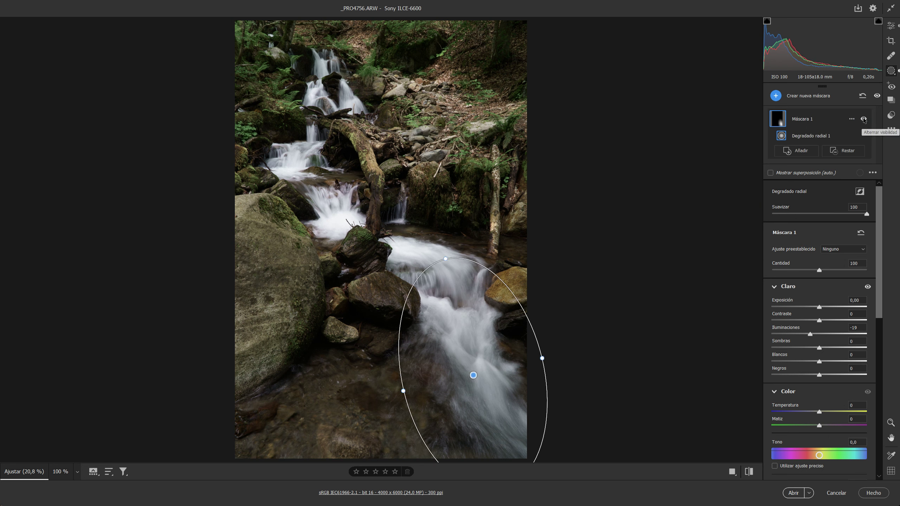
Set blacks to -7 and whites to +30 inside the radial mask
drag(820, 375, 819, 376)
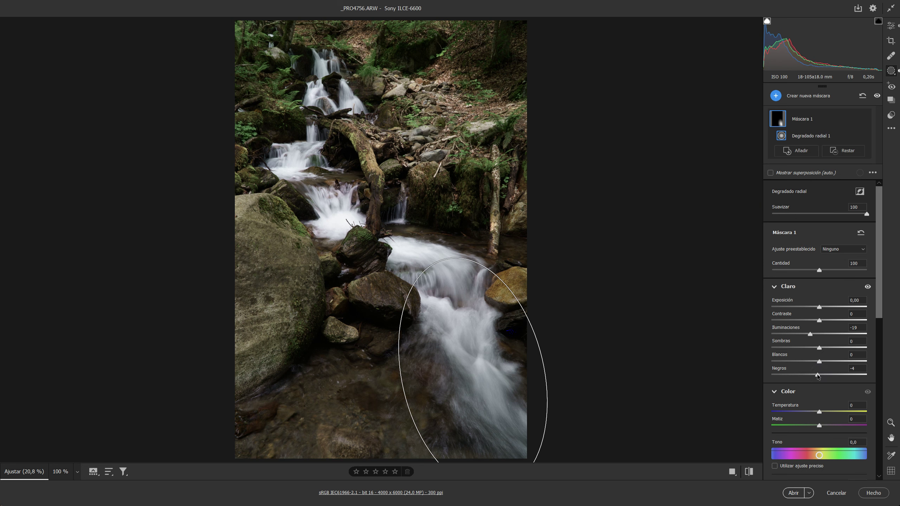
drag(818, 376, 818, 377)
drag(818, 362, 822, 362)
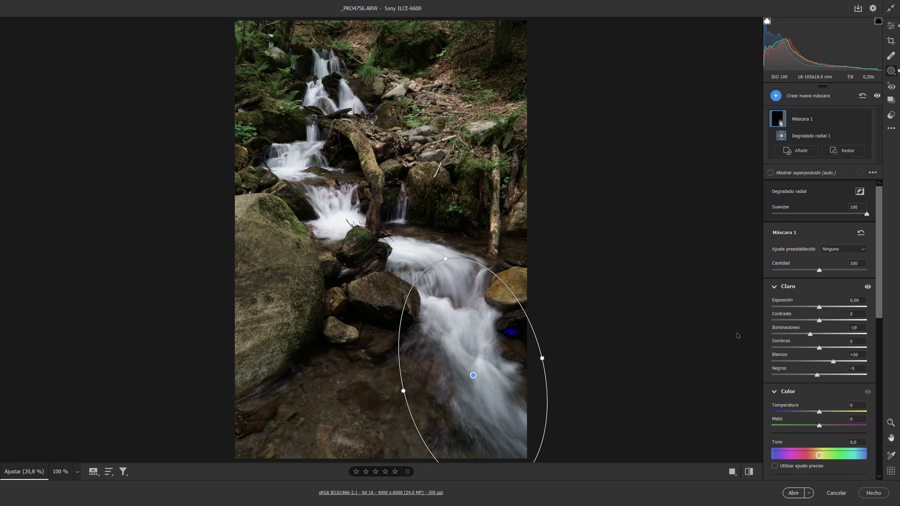
mouse_move(473, 374)
drag(817, 375, 815, 375)
click(846, 152)
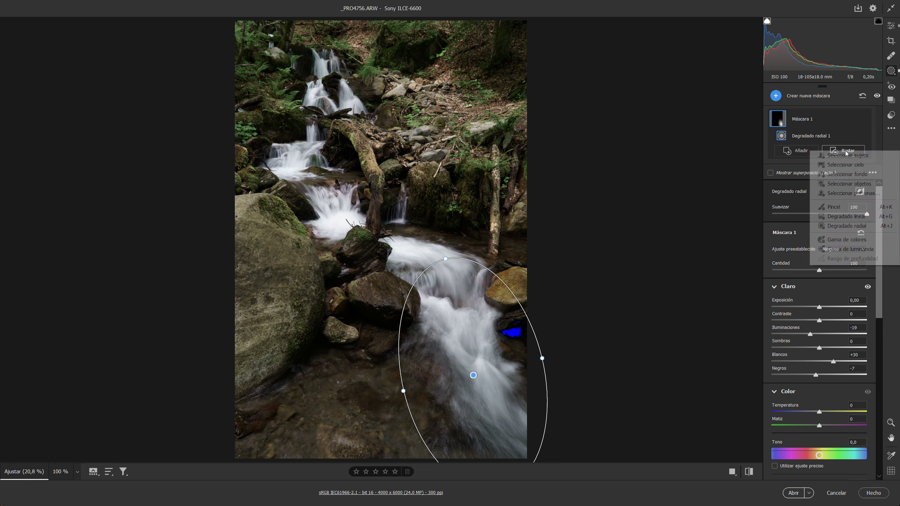
Subtract a brushed area from Máscara 1's radial gradient
click(840, 207)
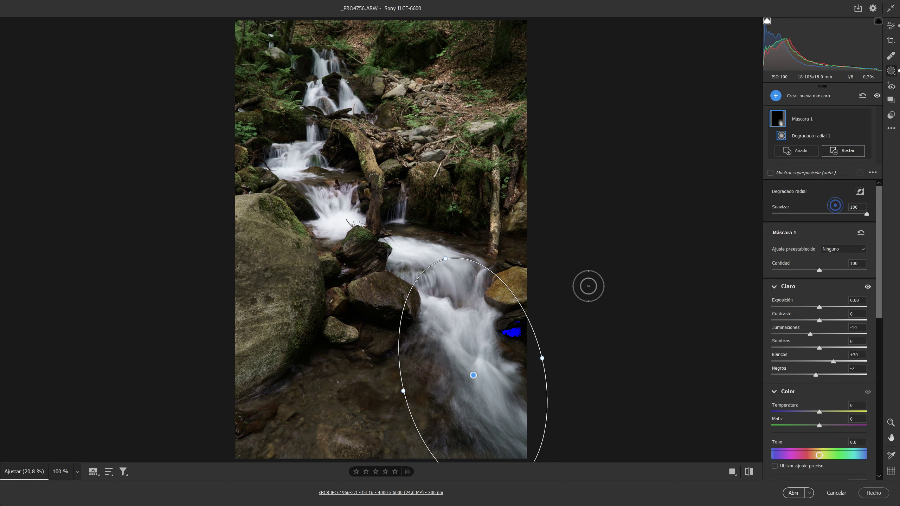
drag(508, 333, 510, 332)
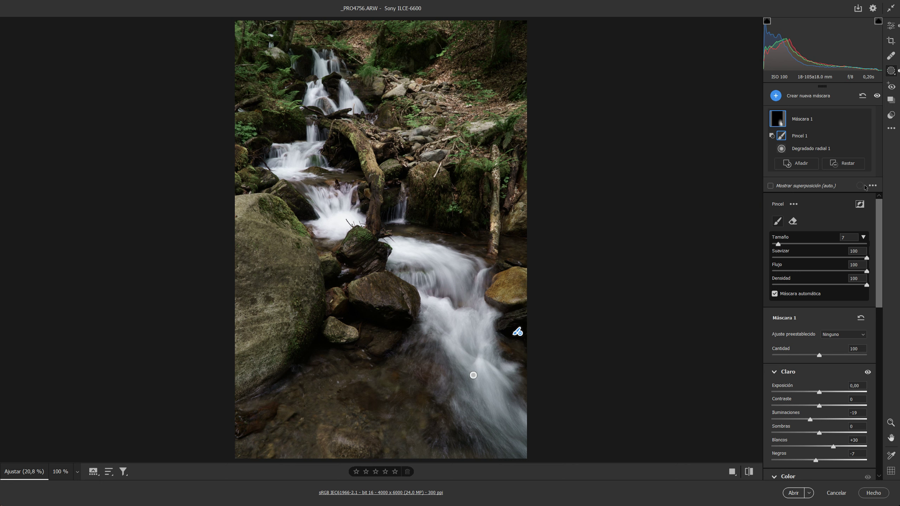
mouse_move(801, 118)
click(800, 165)
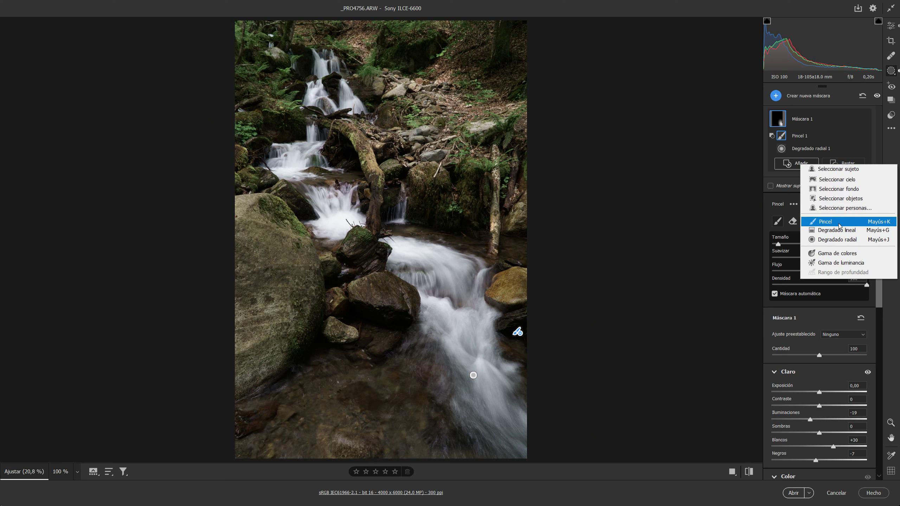
Add a second radial gradient to Máscara 1 and shape it taller and wider over the central cascade
click(840, 240)
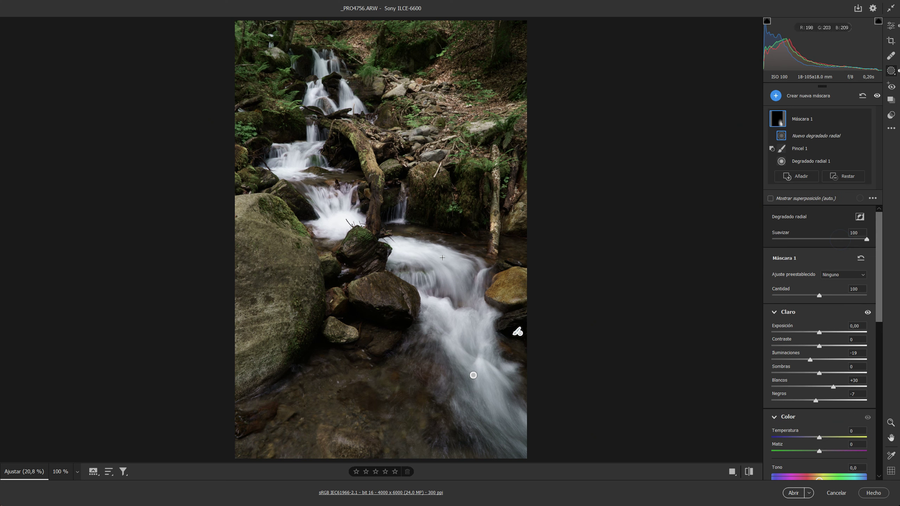
drag(426, 252, 465, 276)
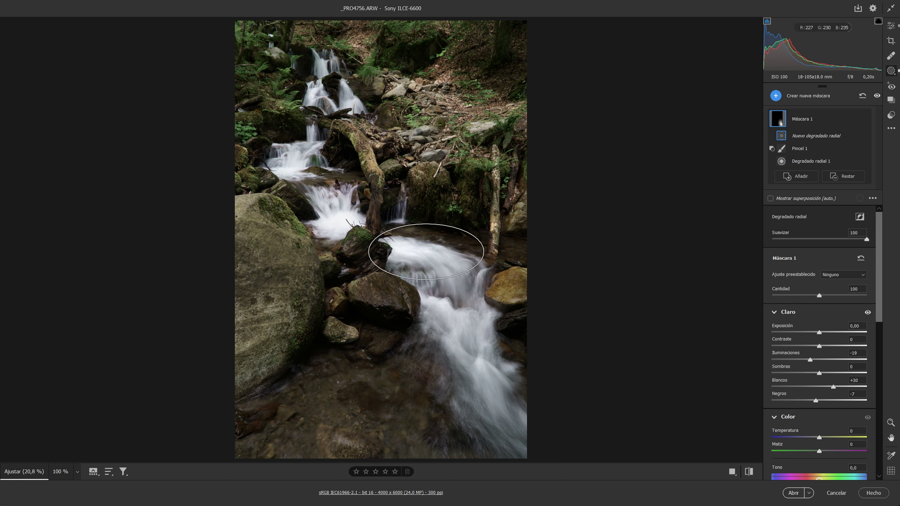
mouse_move(465, 276)
mouse_down()
mouse_move(479, 267)
mouse_move(448, 270)
mouse_up()
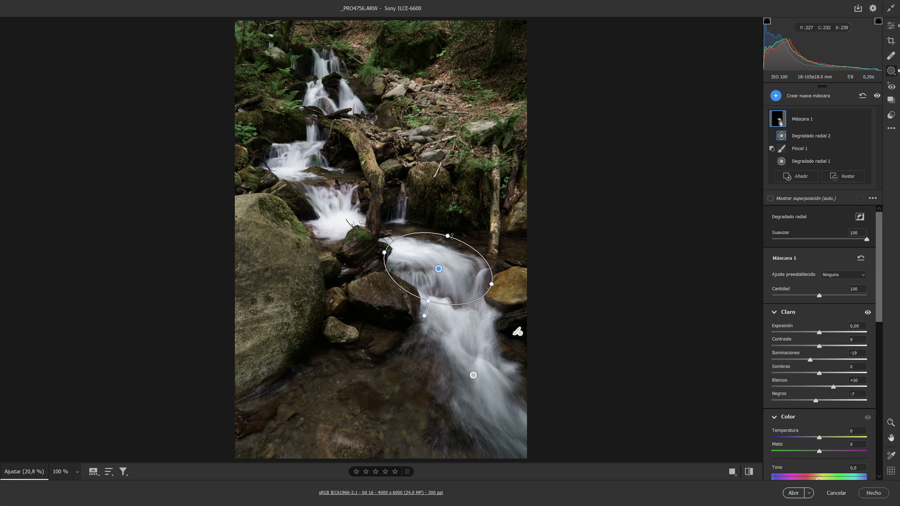
drag(432, 302, 426, 308)
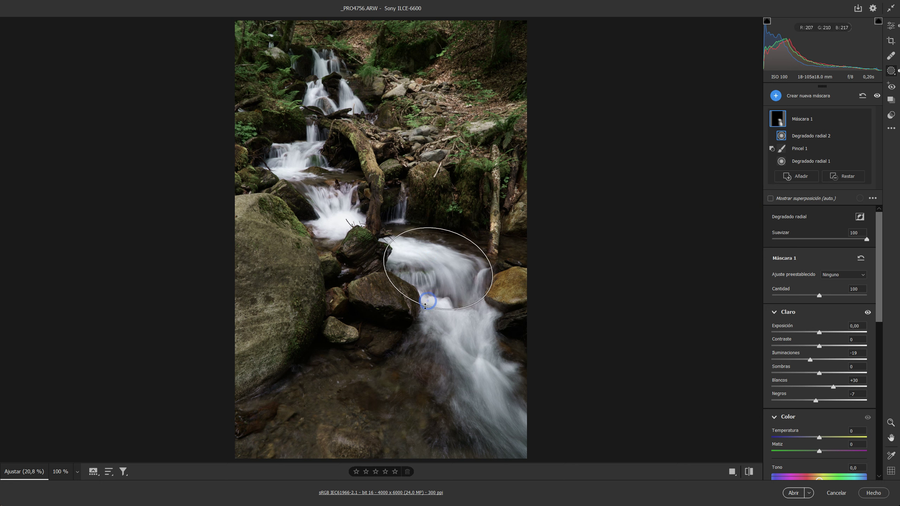
drag(384, 253, 368, 248)
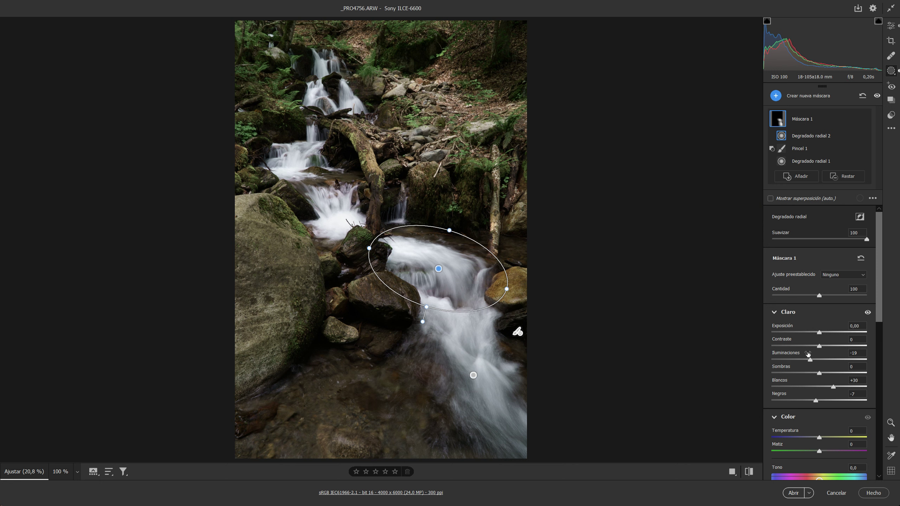
Toggle Degradado radial 2 off and on to compare its effect, leaving it on
mouse_move(815, 136)
mouse_move(863, 136)
click(863, 136)
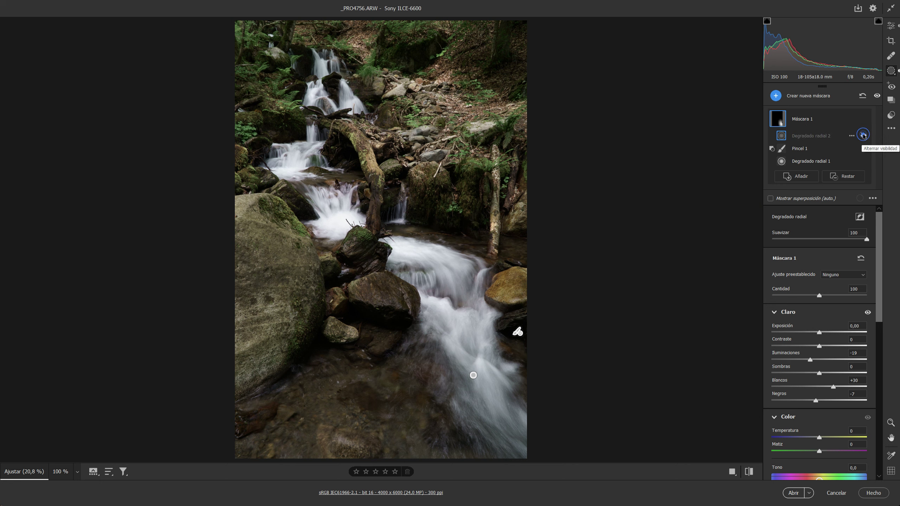
click(863, 136)
click(863, 136)
click(863, 136)
click(863, 136)
click(863, 136)
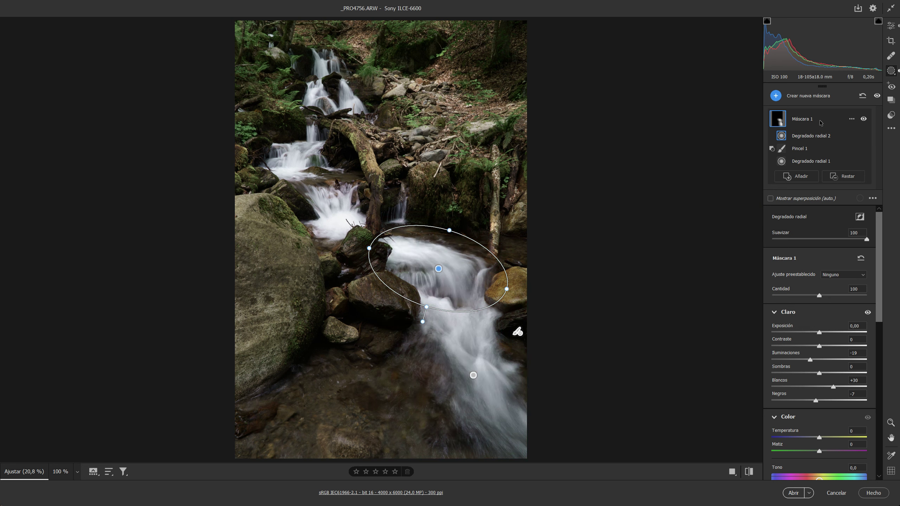
Add a trial third radial gradient to Máscara 1 over the upper-left cascade
click(851, 119)
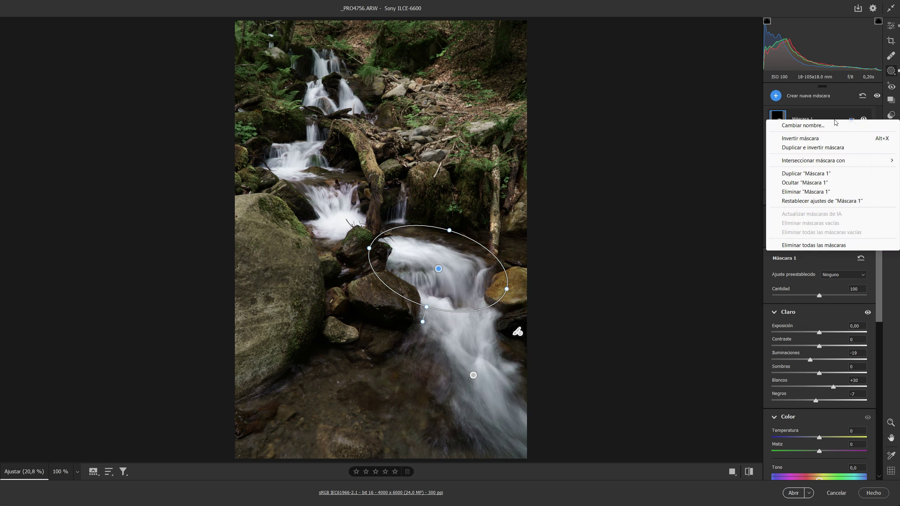
click(850, 117)
click(800, 180)
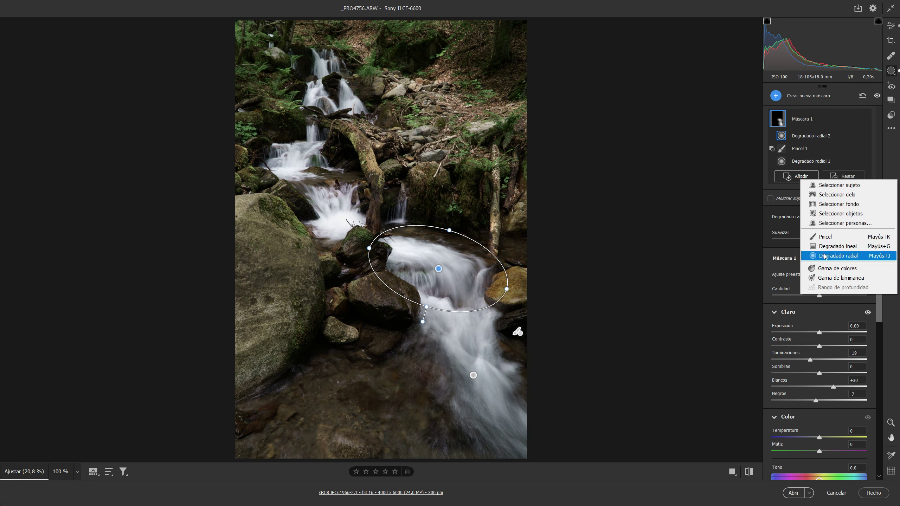
click(823, 255)
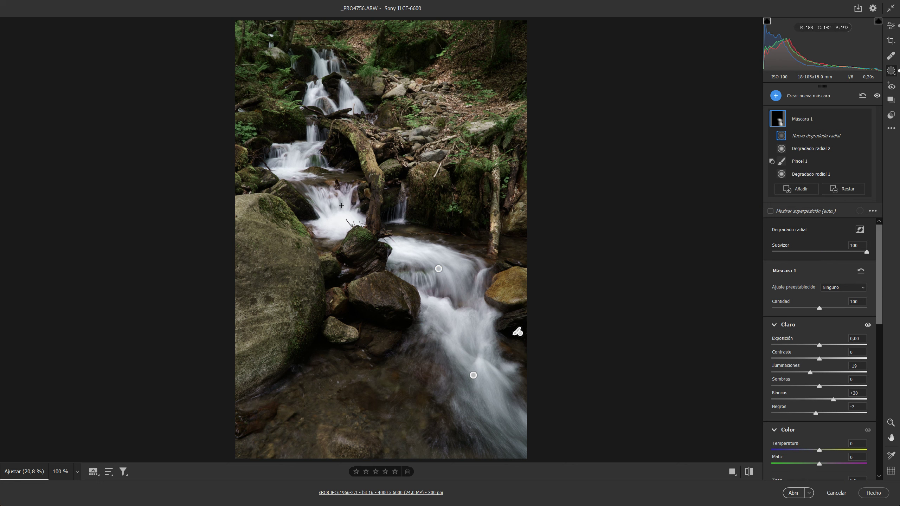
drag(331, 203, 363, 230)
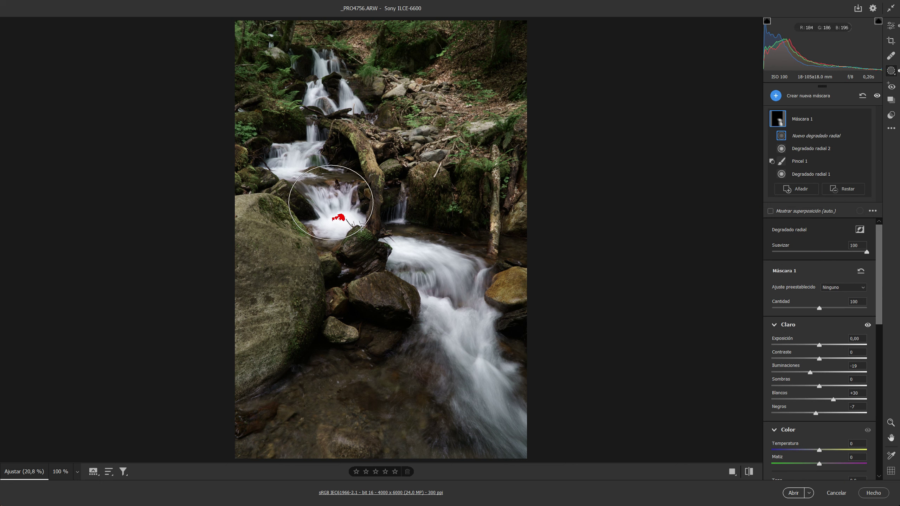
drag(326, 206, 330, 215)
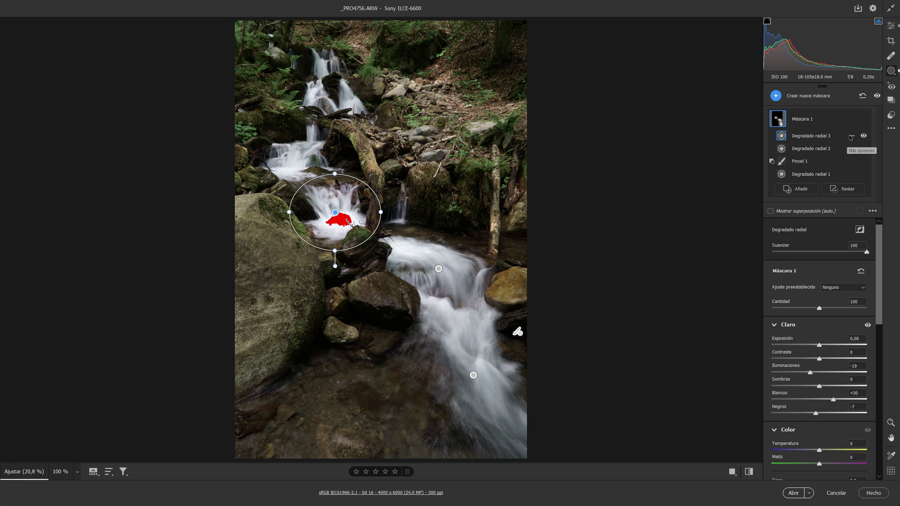
Delete Degradado radial 3 and start a separate new radial gradient mask
click(850, 136)
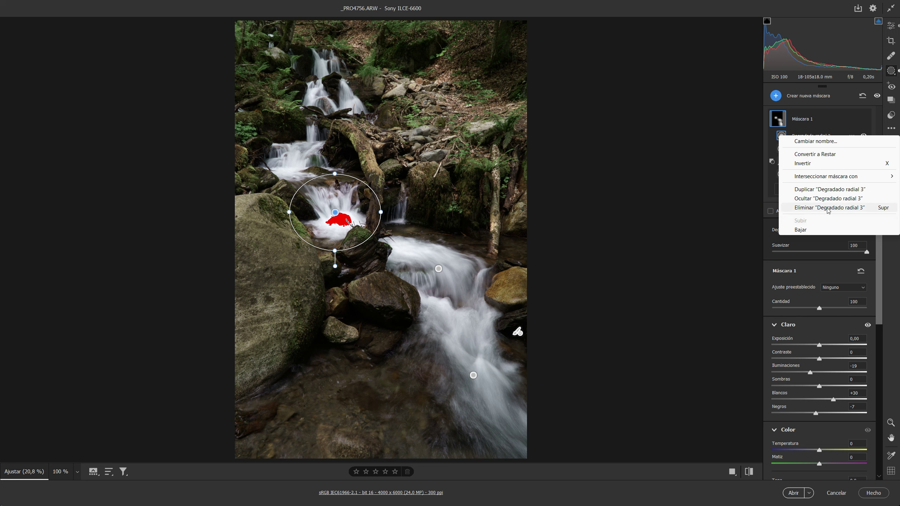
click(828, 208)
click(775, 95)
click(810, 176)
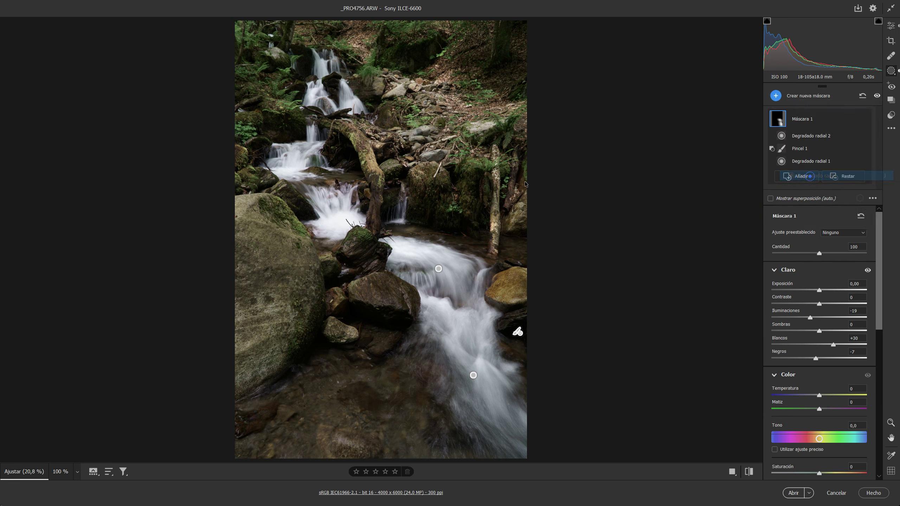
Draw a radial gradient over the cascade above the left boulder and lower its highlights to -52
drag(340, 211, 362, 231)
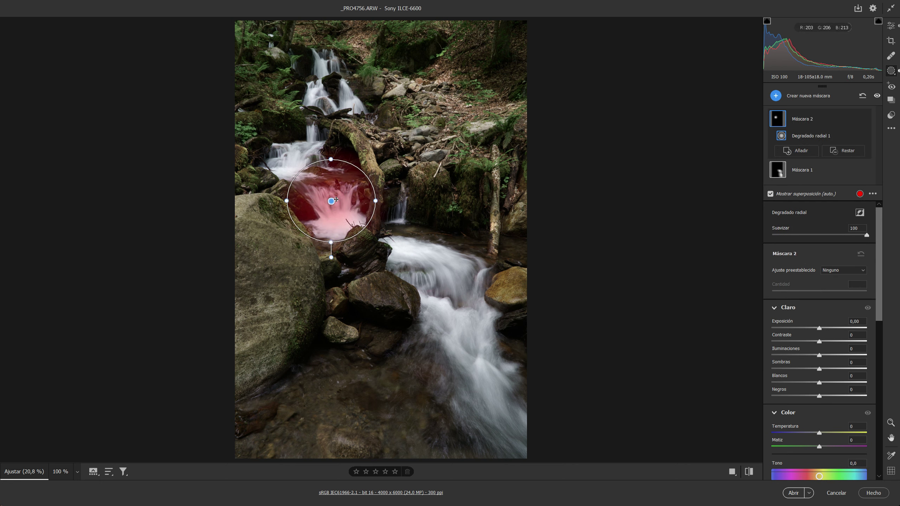
drag(362, 230, 367, 241)
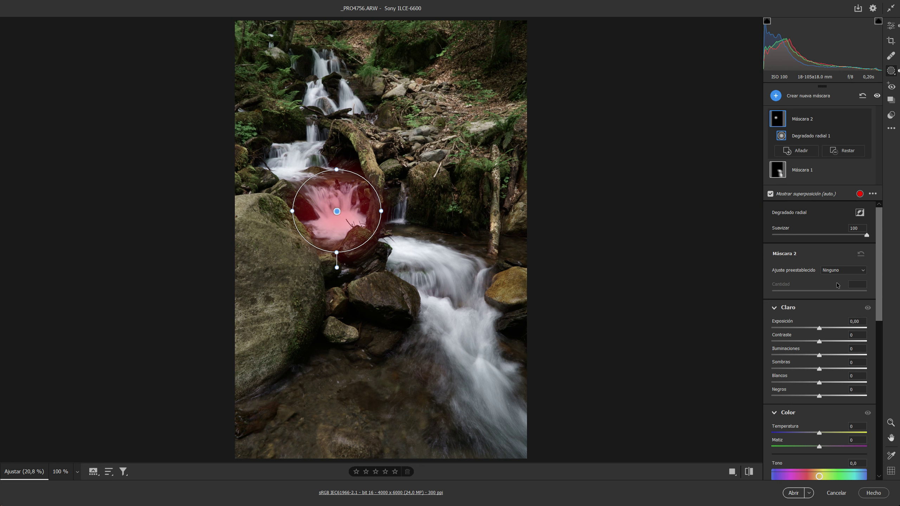
drag(819, 355, 815, 357)
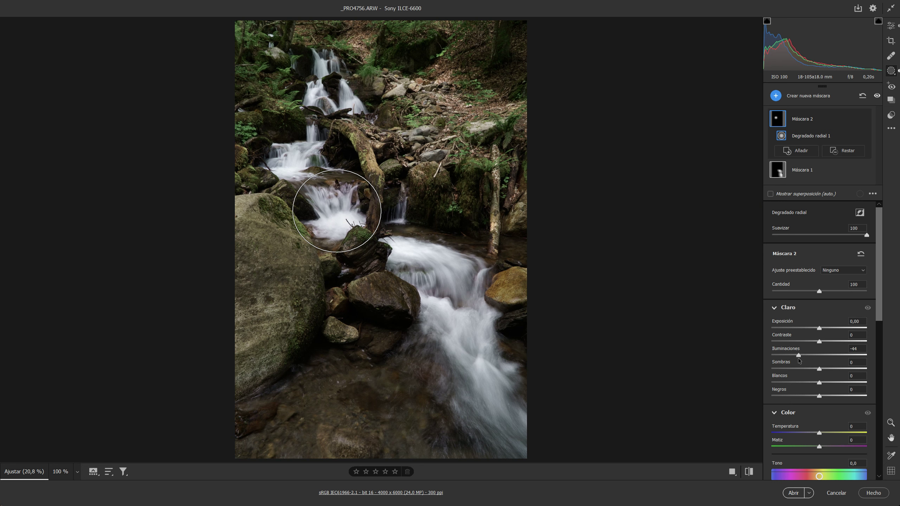
drag(796, 359, 794, 360)
Raise the whites inside Máscara 2 to +16
drag(819, 382, 823, 384)
drag(826, 384, 824, 385)
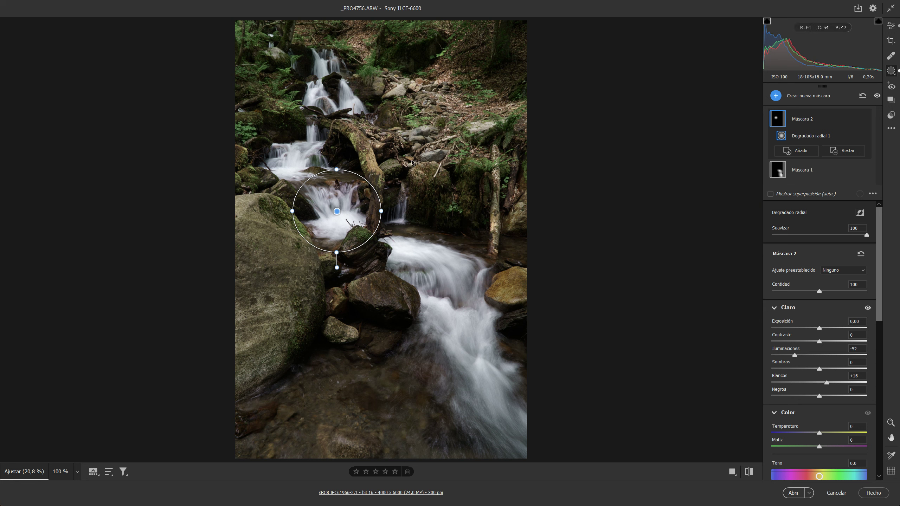
click(776, 96)
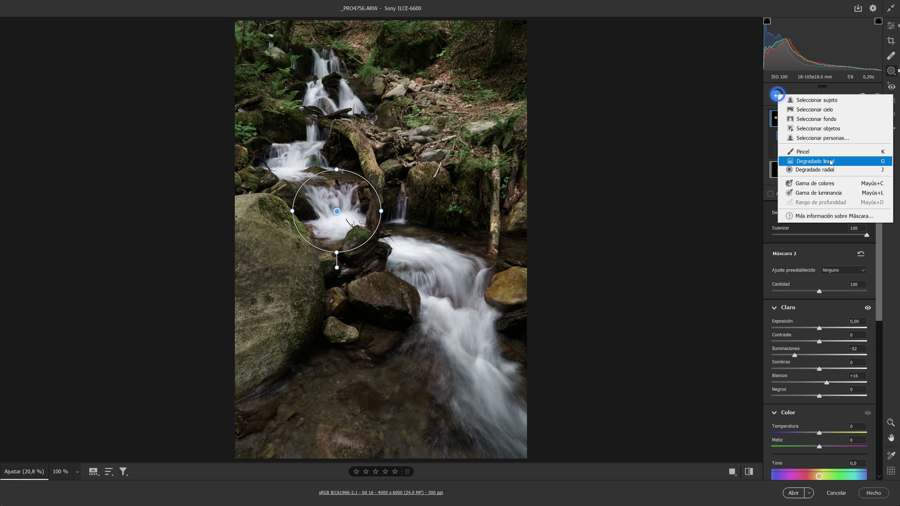
Draw a new radial gradient around the upper cascade with highlights -38 and whites +22
click(813, 170)
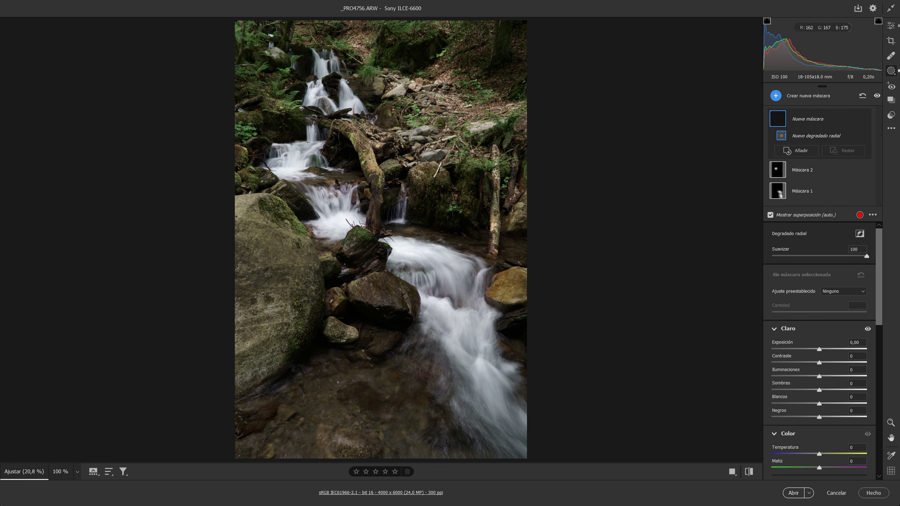
drag(302, 138, 337, 156)
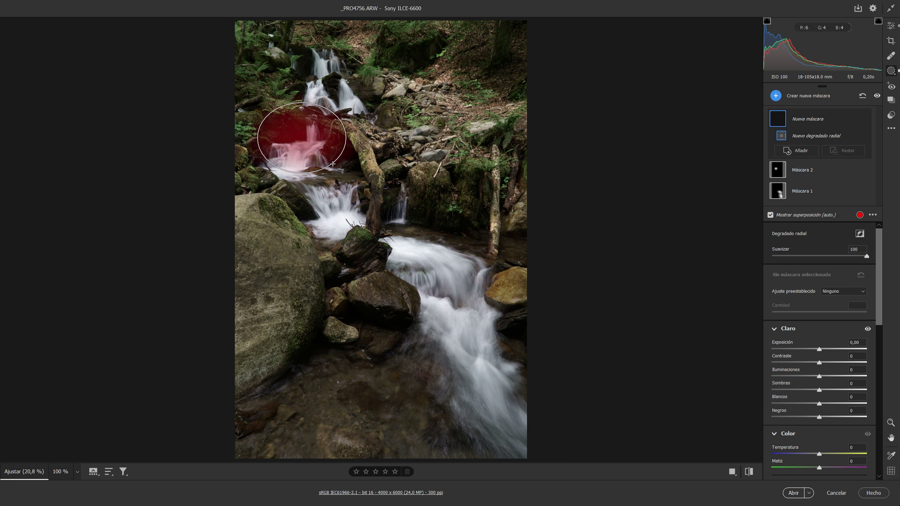
mouse_move(337, 157)
mouse_down()
mouse_move(336, 166)
mouse_move(305, 157)
mouse_up()
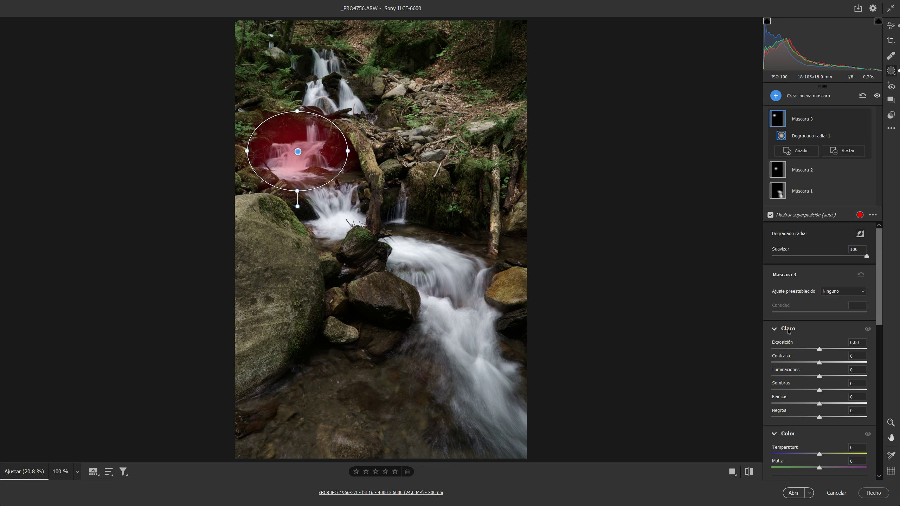
drag(818, 376, 811, 376)
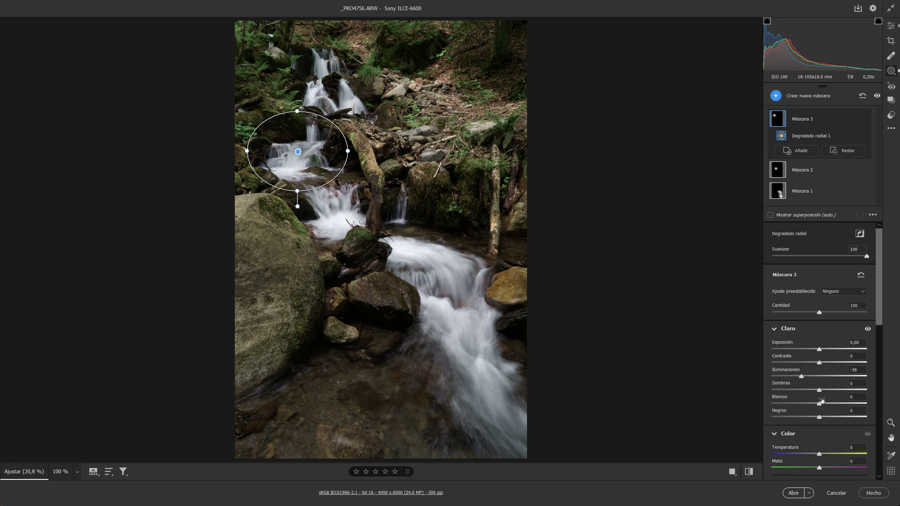
drag(818, 404, 824, 407)
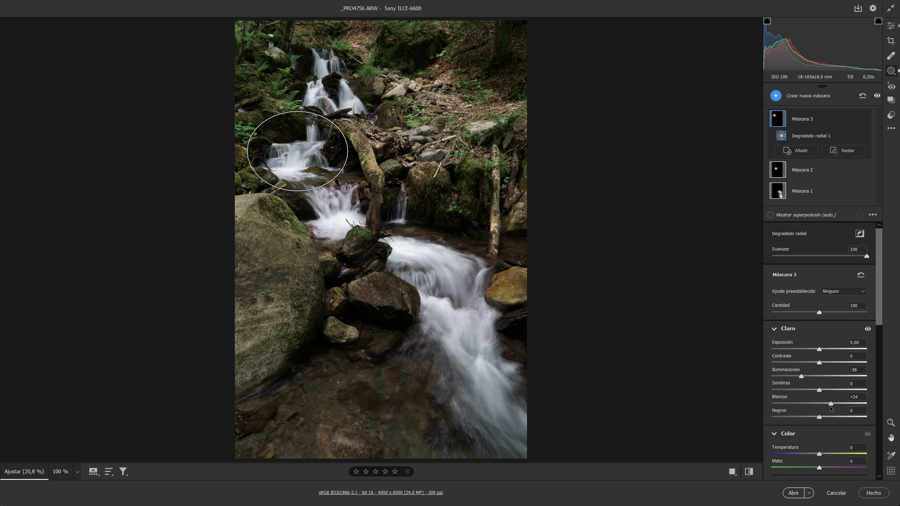
drag(830, 406, 828, 406)
Create a new radial gradient mask over the top falls, lowering highlights and slightly raising whites
click(775, 96)
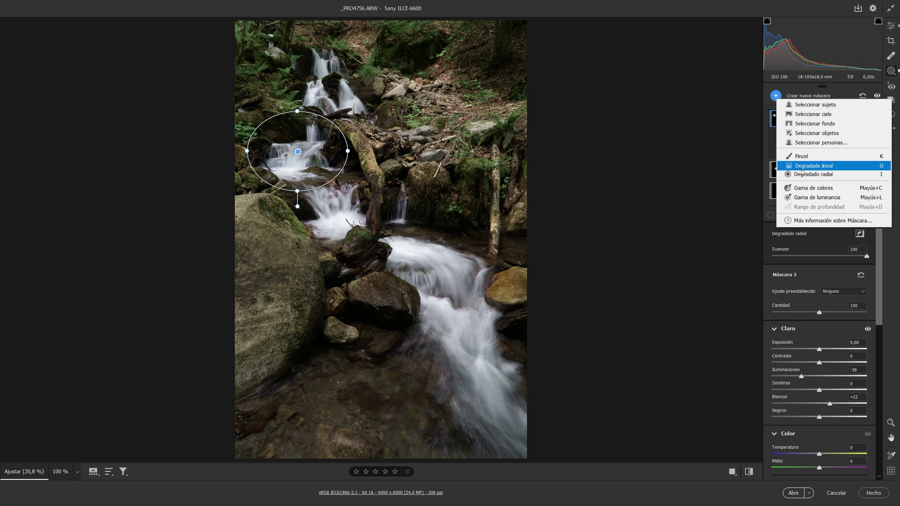
click(818, 175)
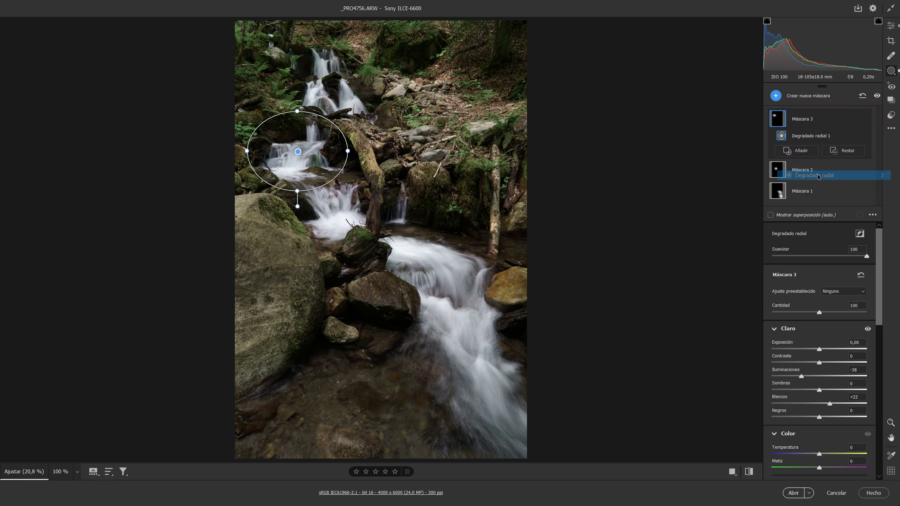
drag(320, 68, 358, 100)
drag(323, 65, 330, 81)
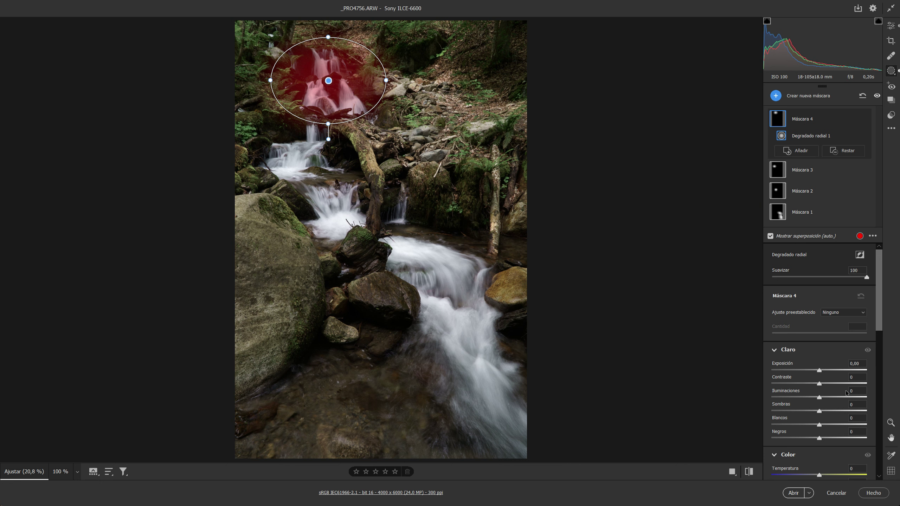
drag(819, 397, 807, 397)
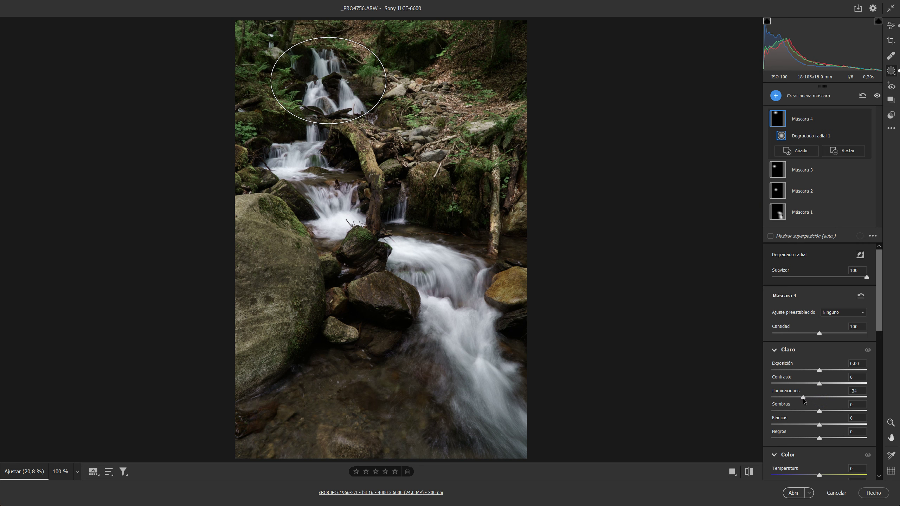
drag(819, 424, 823, 425)
Expand the mask's Efectos section and view the upper waterfall at 100% zoom
scroll(839, 336, down, 5)
scroll(843, 335, down, 5)
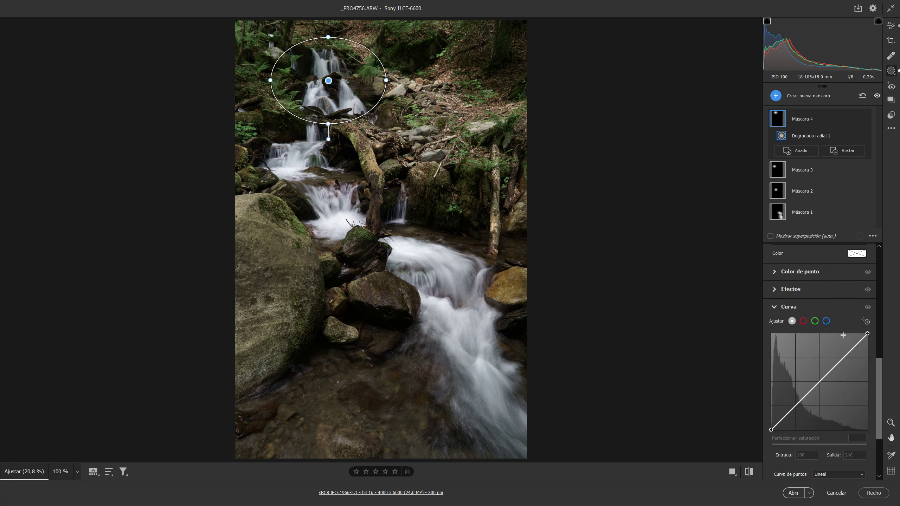
click(780, 290)
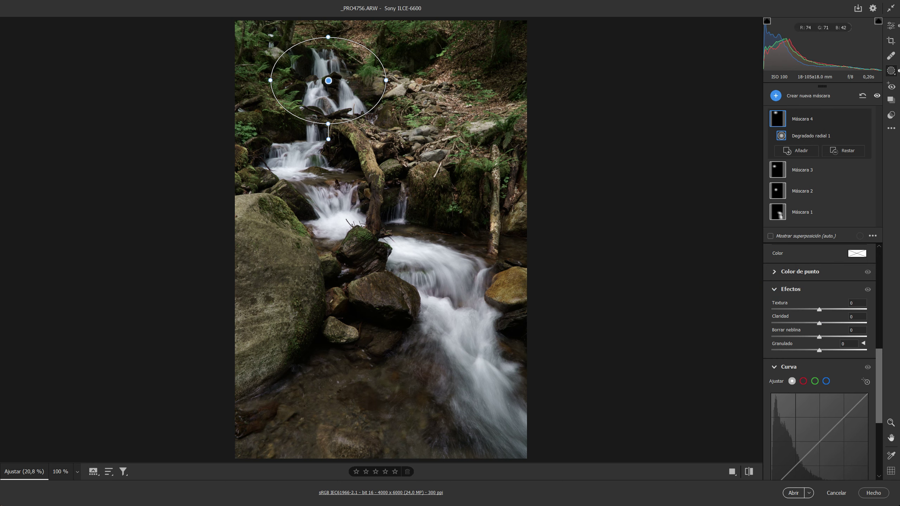
click(77, 472)
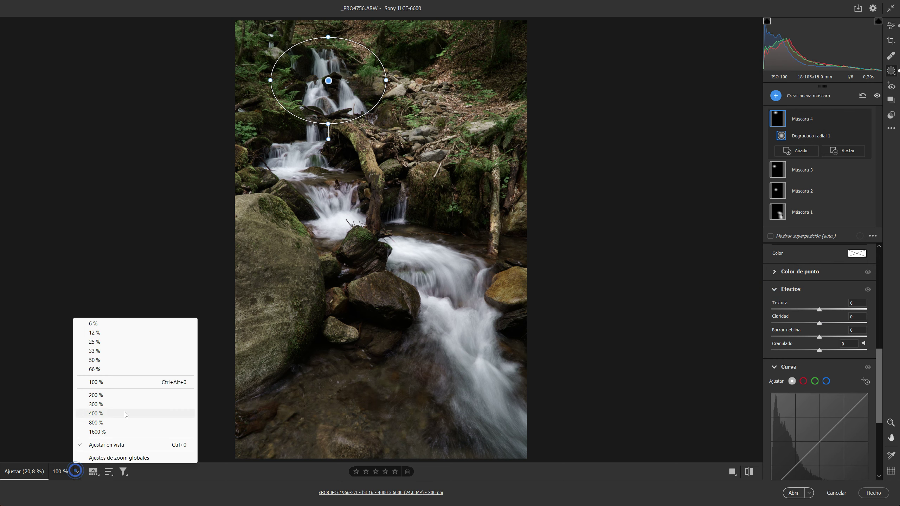
click(99, 382)
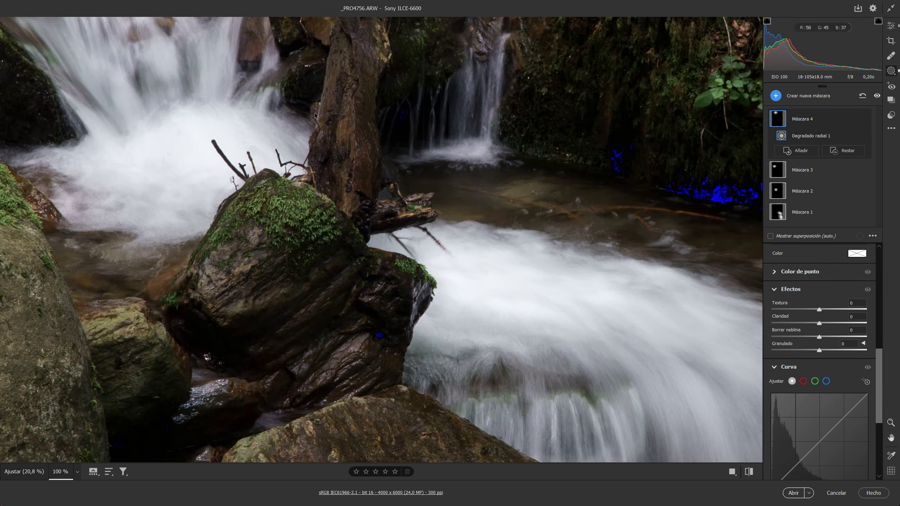
drag(270, 58, 485, 386)
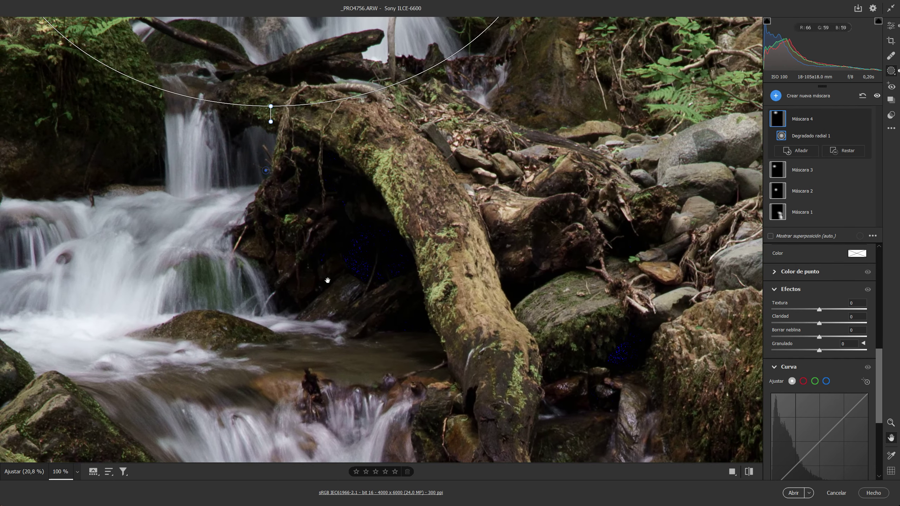
scroll(485, 385, up, 3)
scroll(461, 337, up, 4)
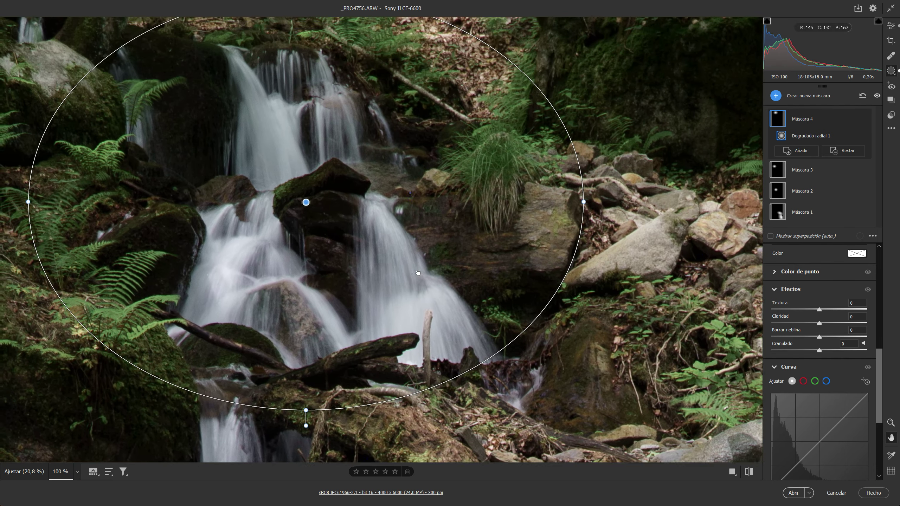
scroll(443, 302, up, 2)
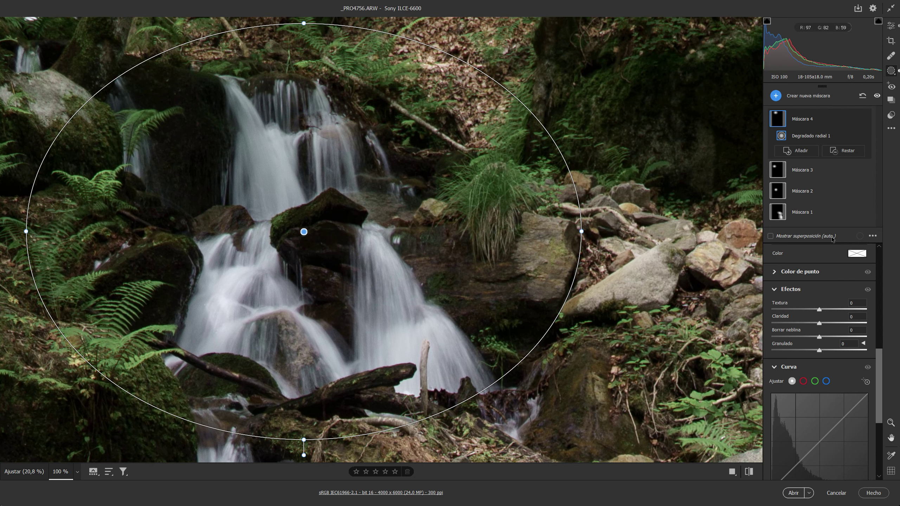
Toggle the radial gradient's visibility to compare the upper waterfall with and without it
mouse_move(815, 135)
click(864, 135)
click(863, 135)
click(864, 136)
click(864, 136)
click(863, 136)
Set the mask's Claridad to +14 and Borrar neblina to +10
drag(818, 324, 825, 328)
drag(820, 336, 823, 337)
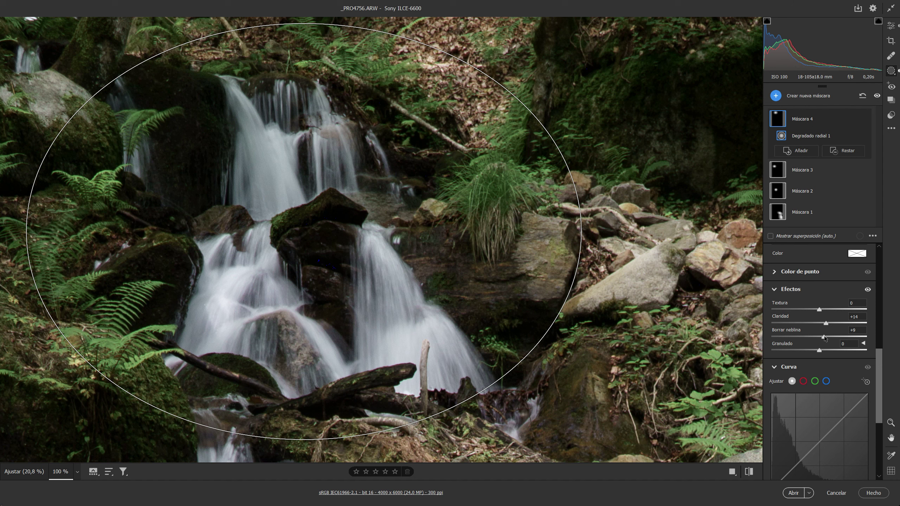
drag(824, 336, 825, 336)
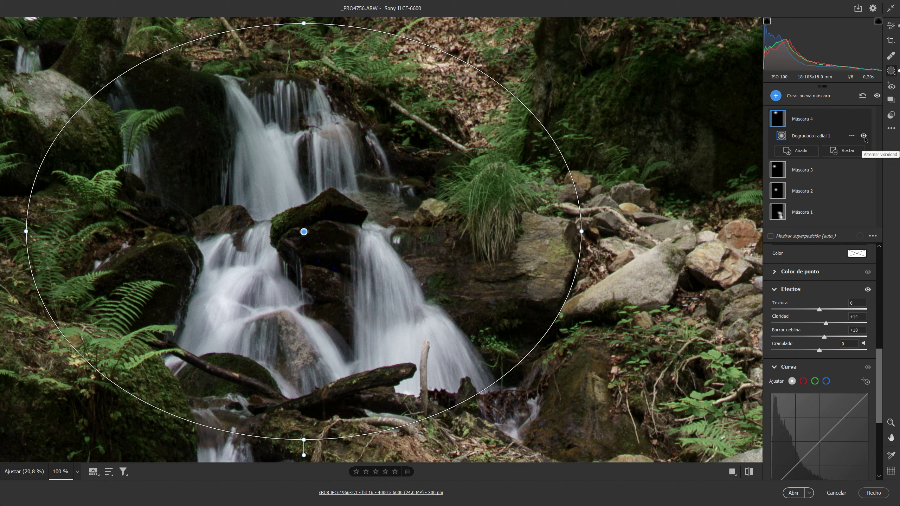
click(863, 136)
Toggle Degradado radial 1 off and on to compare, then fit the whole photo in view
click(863, 136)
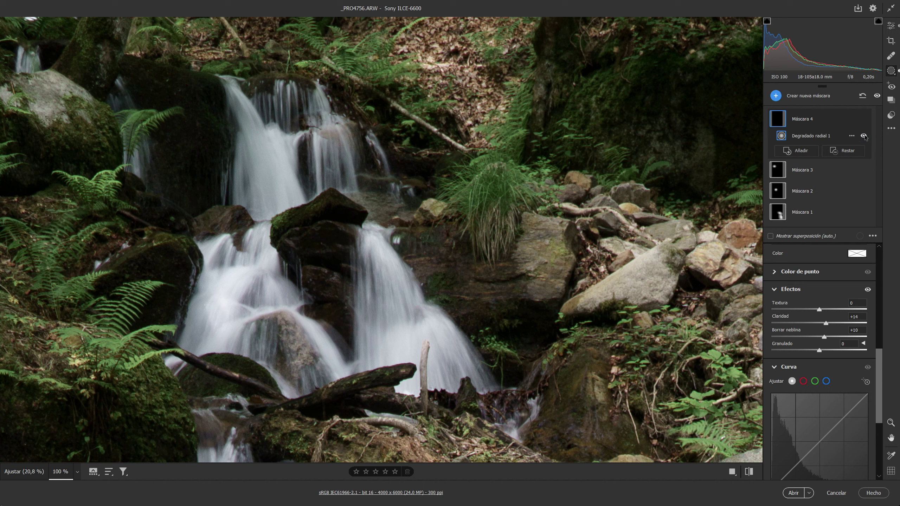
click(863, 135)
click(863, 135)
click(863, 135)
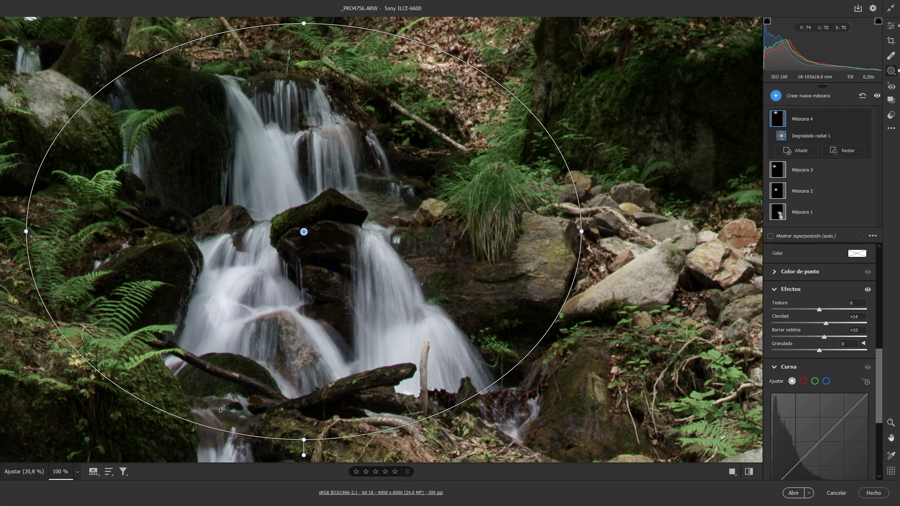
alt+click(221, 411)
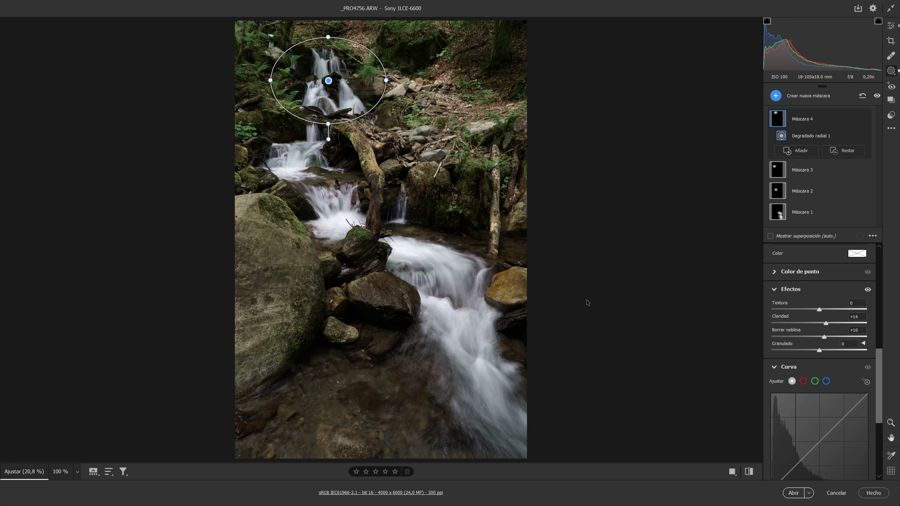
click(776, 96)
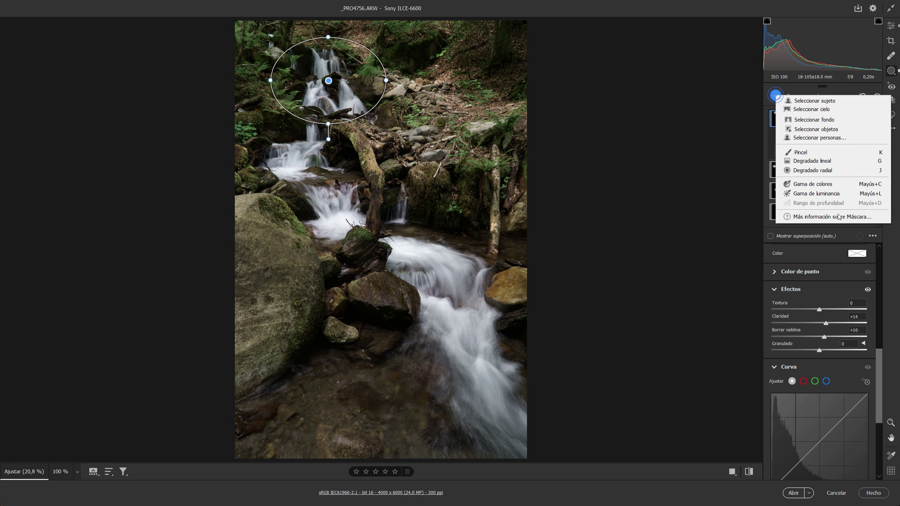
Drag a linear gradient up from the lower-left foreground rocks and set its exposure to -0.65
click(826, 163)
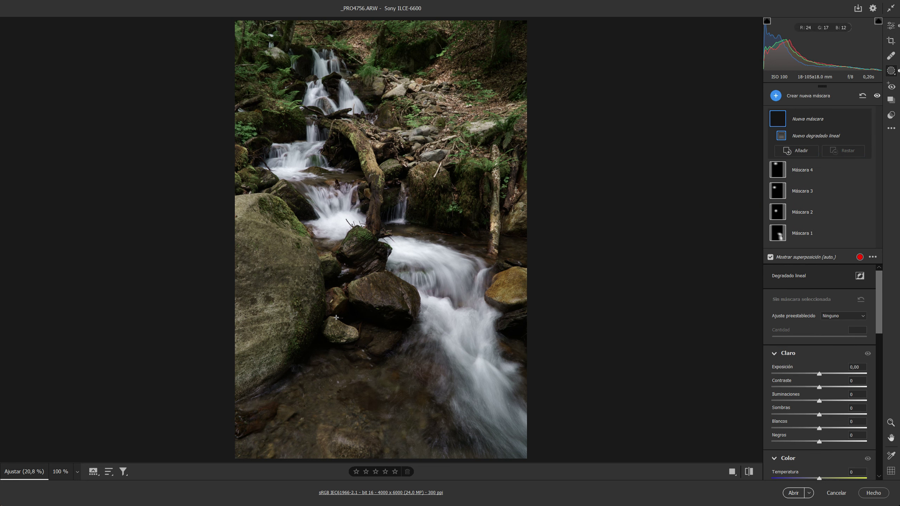
drag(336, 318, 379, 259)
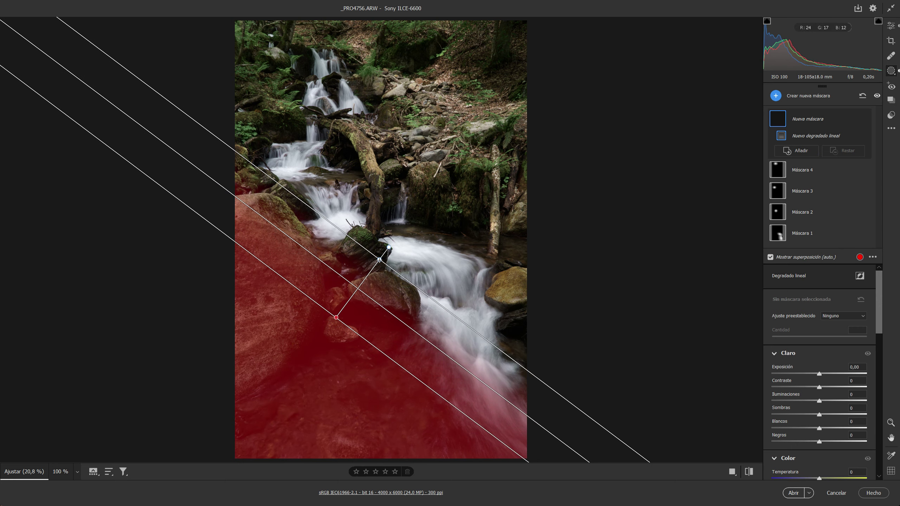
drag(336, 318, 317, 349)
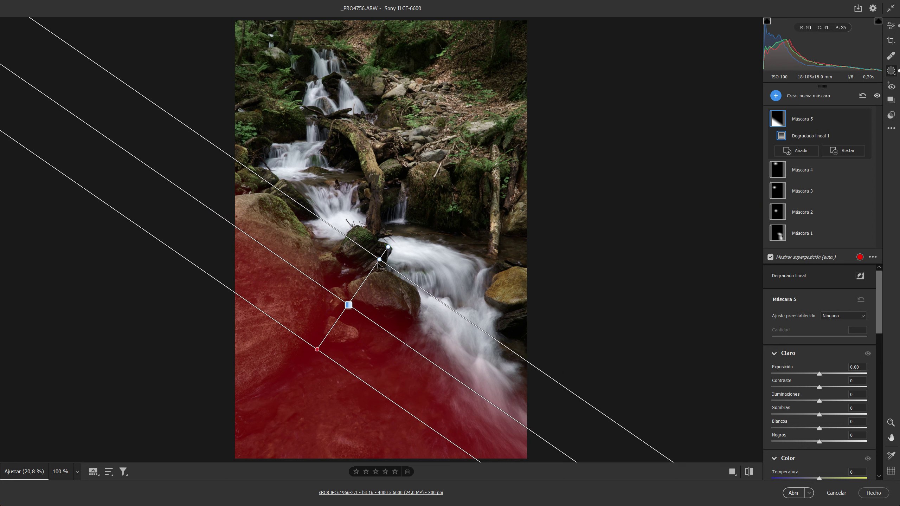
drag(380, 259, 408, 253)
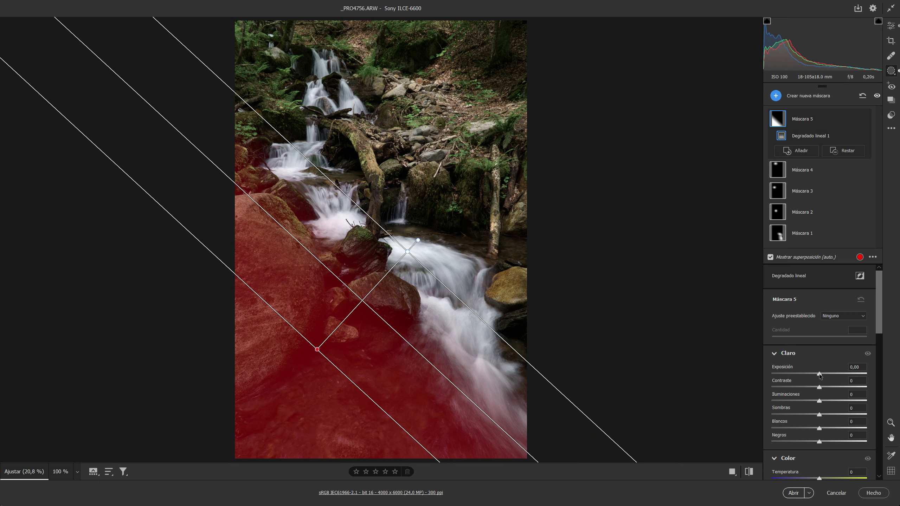
drag(819, 374, 817, 375)
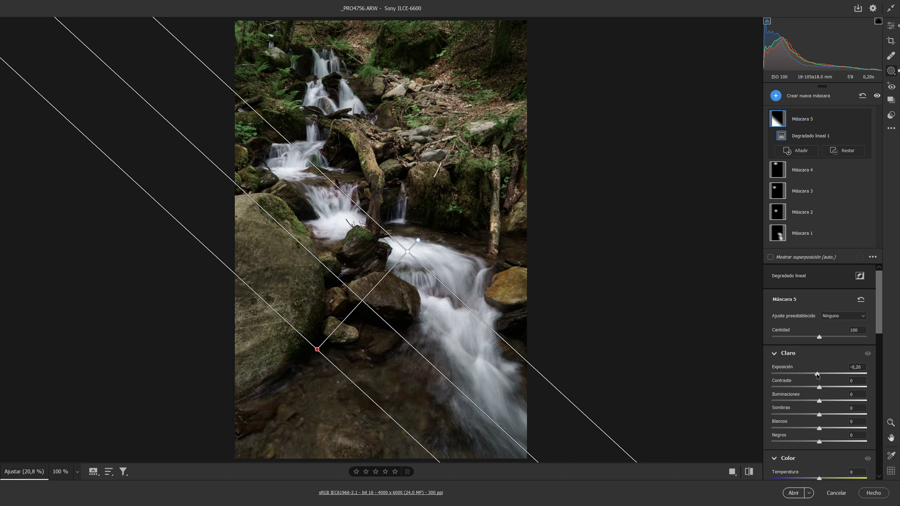
drag(817, 375, 812, 376)
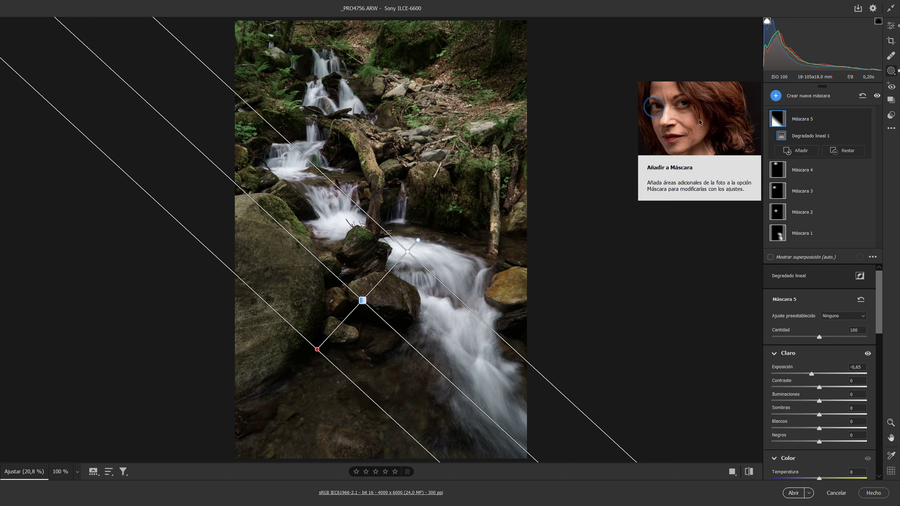
Add a second linear gradient to Mask 5 over the upper-right woods, with the red overlay shown
click(794, 149)
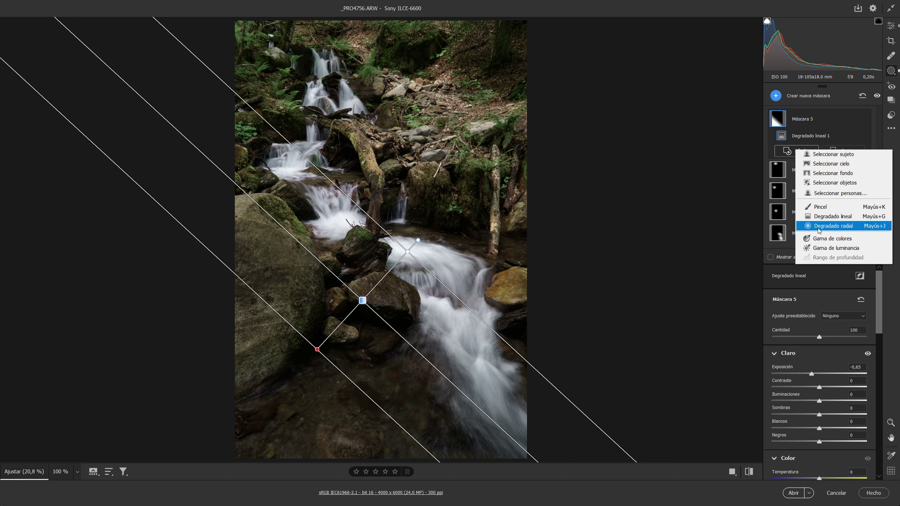
click(847, 216)
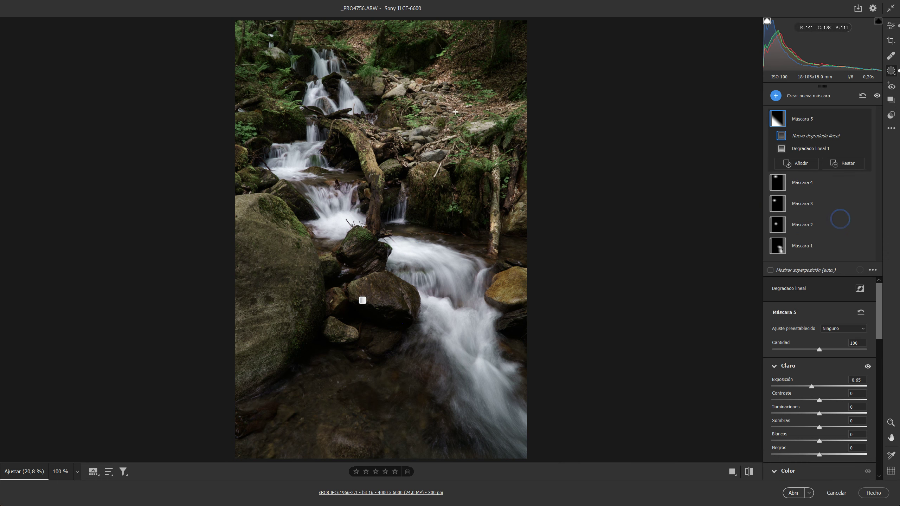
drag(417, 90, 382, 129)
mouse_move(418, 91)
mouse_down()
mouse_move(433, 82)
mouse_move(416, 96)
mouse_move(421, 89)
mouse_up()
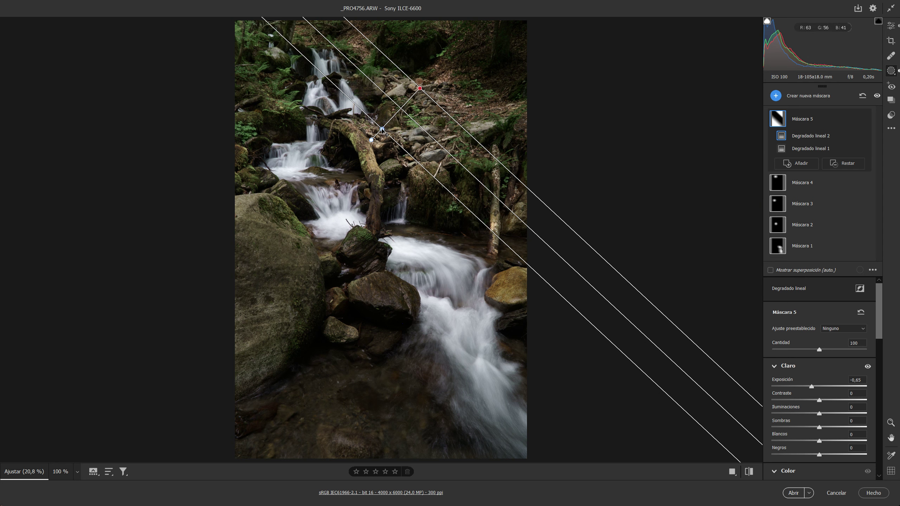
drag(382, 129, 380, 131)
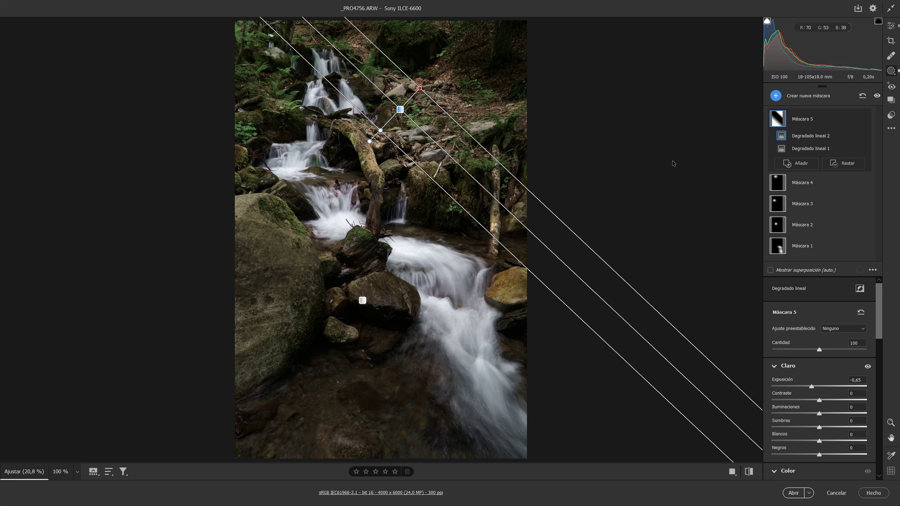
click(770, 269)
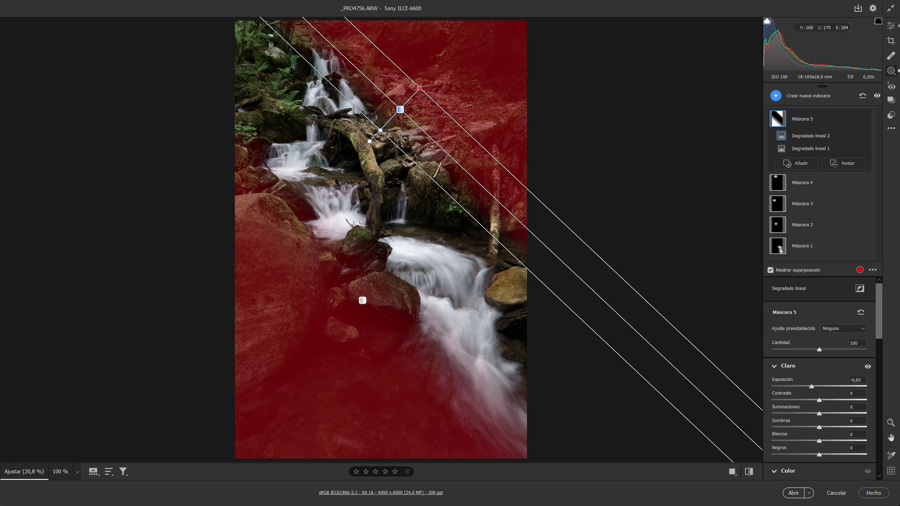
drag(380, 130, 362, 149)
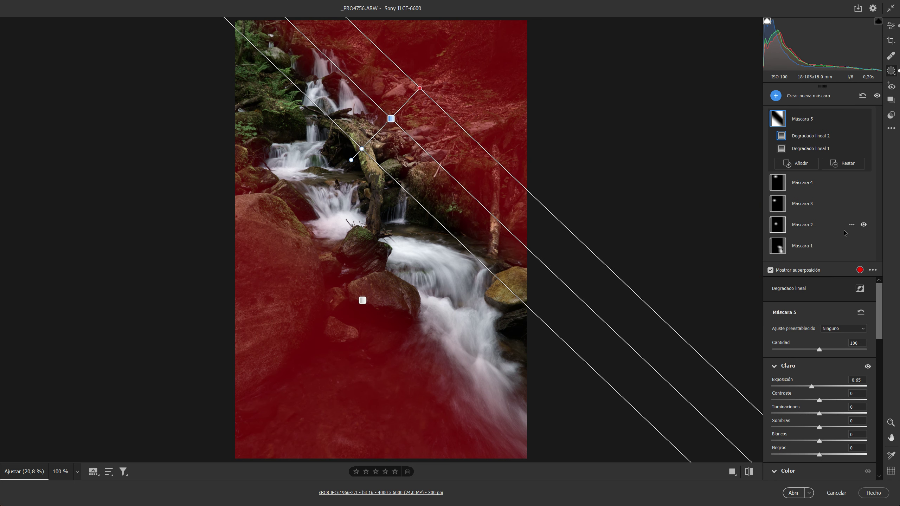
click(846, 164)
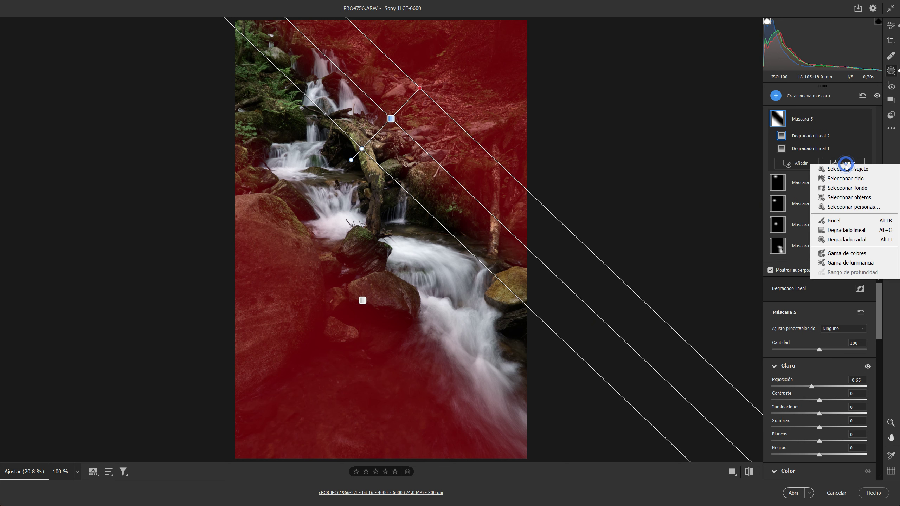
Brush the top waterfall and the upper cascade out of Mask 5 with two subtracting brushes
click(834, 220)
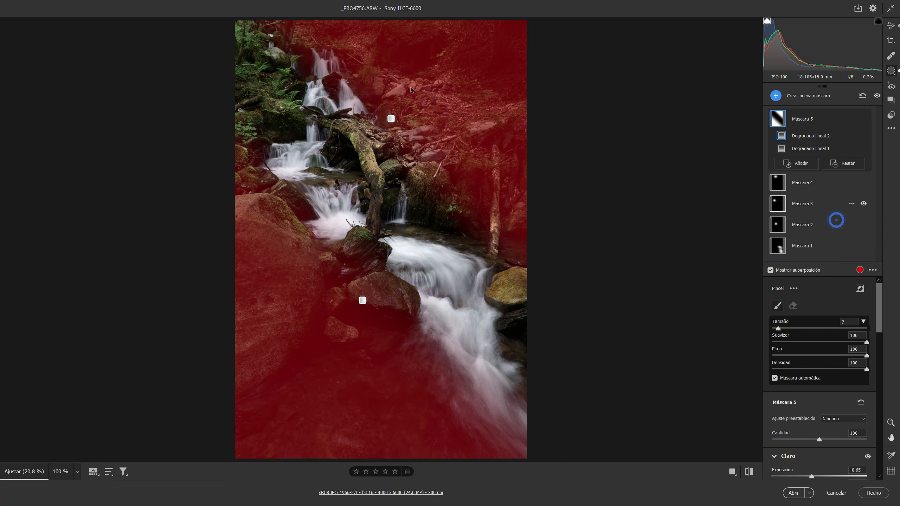
mouse_move(337, 85)
mouse_down()
mouse_move(318, 54)
mouse_move(355, 94)
mouse_move(296, 54)
mouse_up()
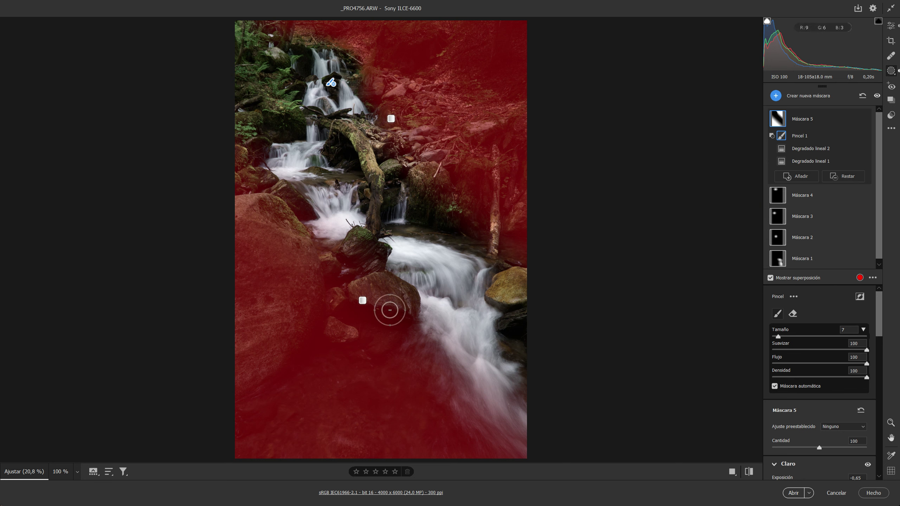
click(363, 301)
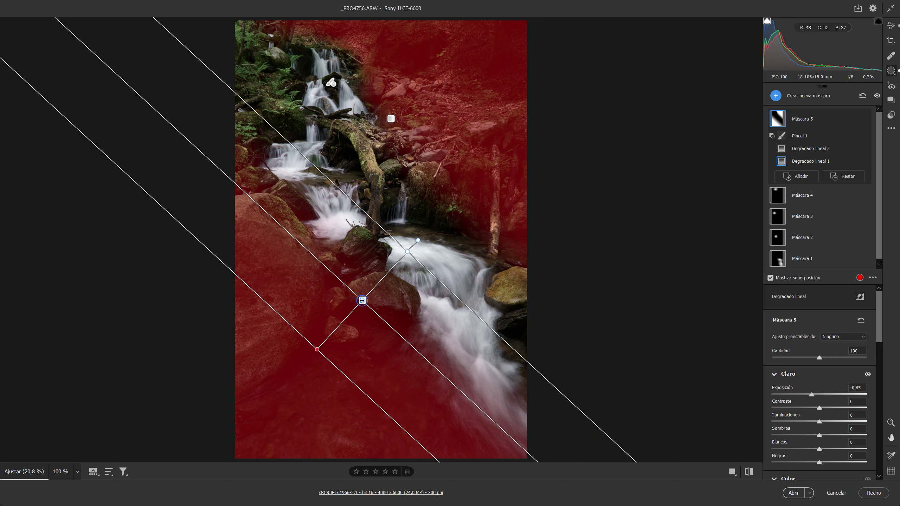
click(842, 175)
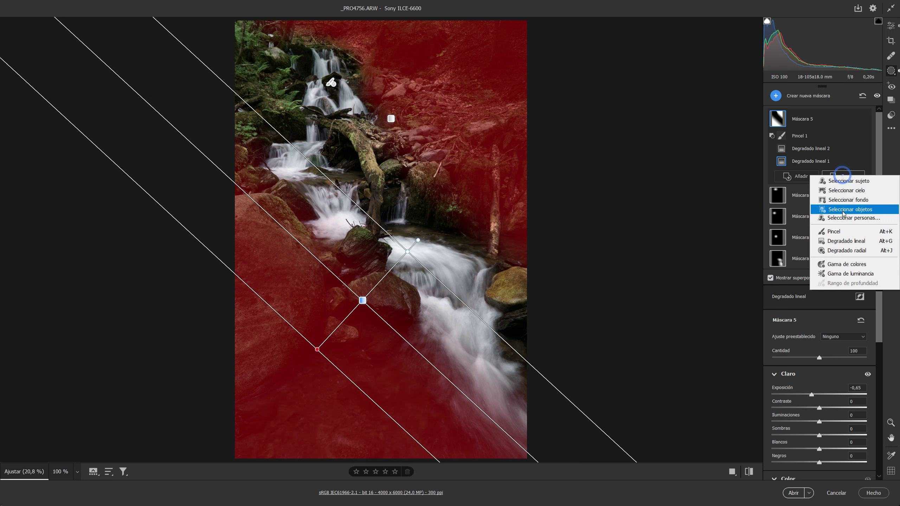
click(840, 231)
mouse_move(425, 337)
mouse_down()
mouse_move(410, 378)
mouse_move(444, 406)
mouse_move(465, 451)
mouse_move(433, 432)
mouse_move(410, 457)
mouse_move(400, 404)
mouse_move(472, 463)
mouse_move(508, 446)
mouse_move(523, 374)
mouse_move(493, 359)
mouse_move(458, 367)
mouse_move(423, 342)
mouse_move(413, 351)
mouse_move(417, 337)
mouse_move(448, 412)
mouse_move(436, 458)
mouse_move(401, 433)
mouse_move(382, 455)
mouse_move(397, 466)
mouse_move(415, 459)
mouse_up()
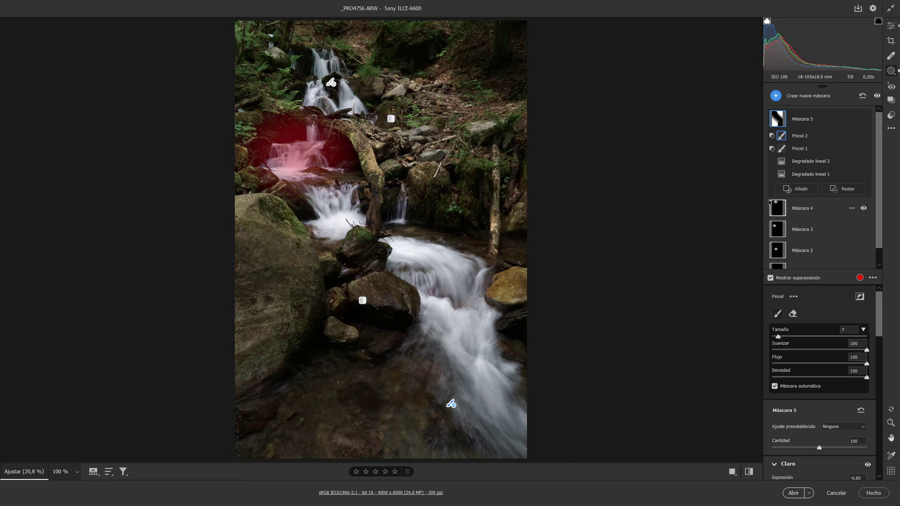
Hide the mask overlay and switch Mask 5 off and on twice to compare
key(o)
click(863, 120)
click(863, 120)
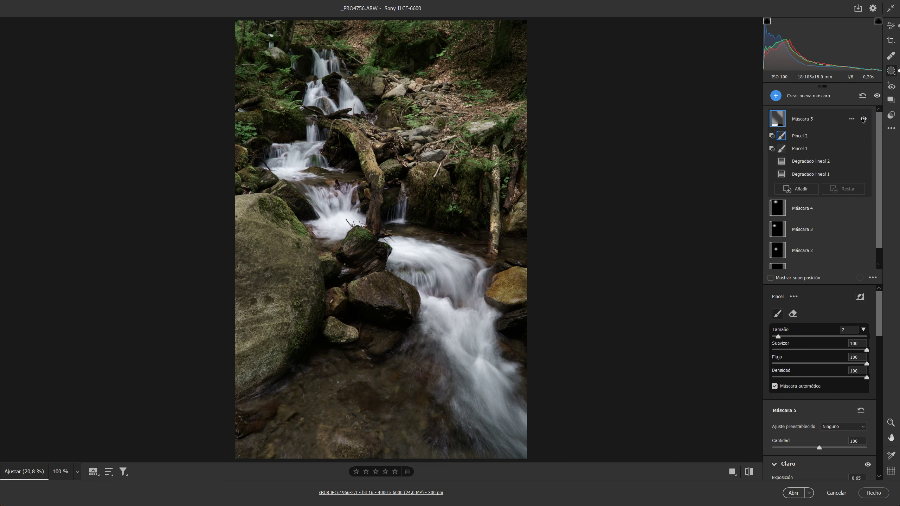
click(863, 120)
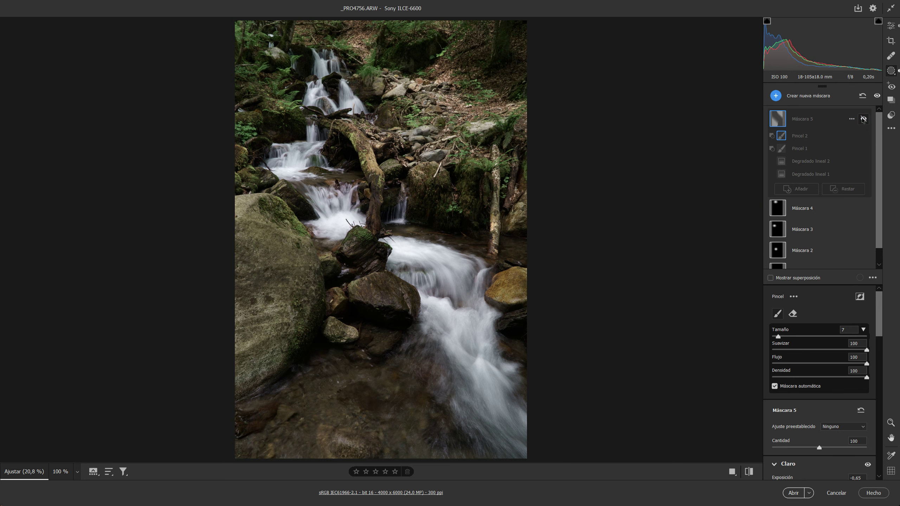
click(862, 120)
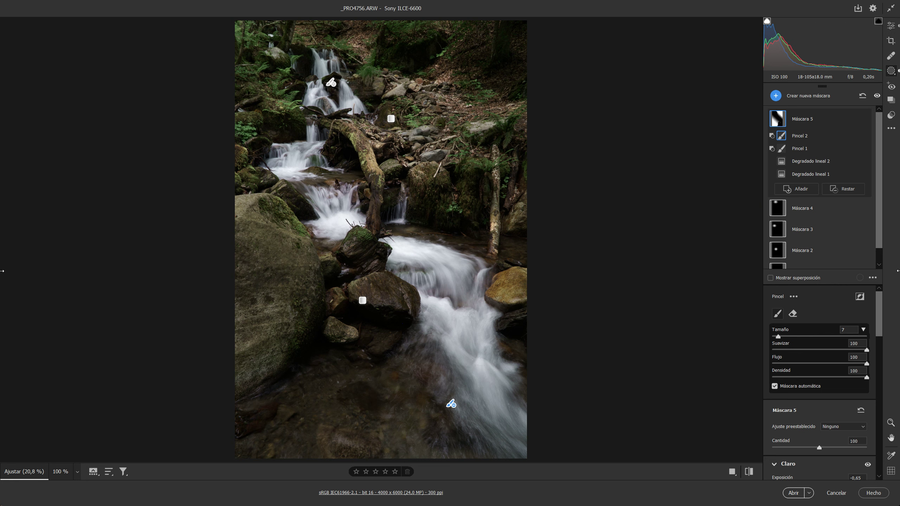
click(775, 97)
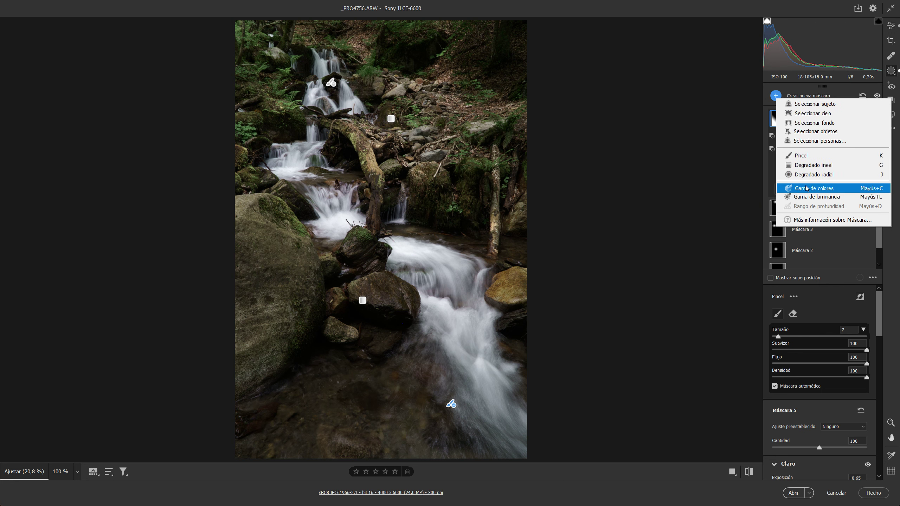
Create a radial gradient mask over the upper waterfall with exposure +0,40
click(839, 175)
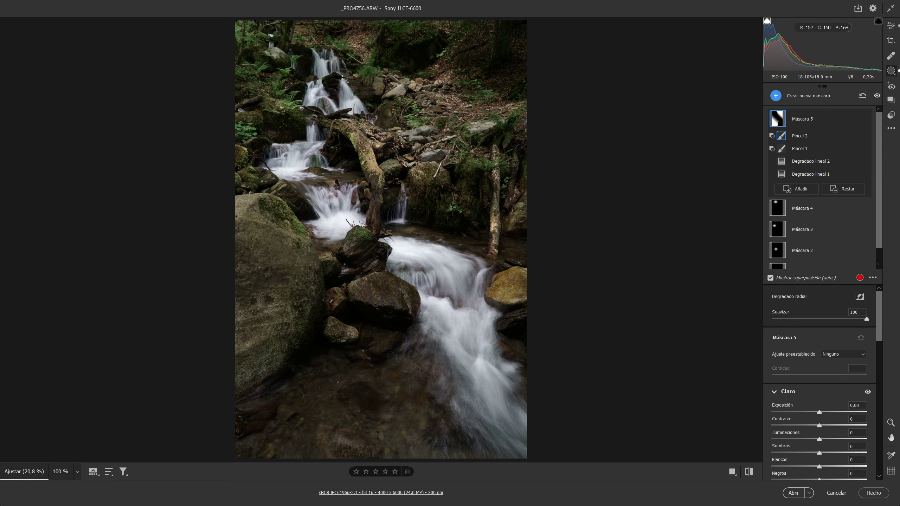
drag(323, 106, 361, 196)
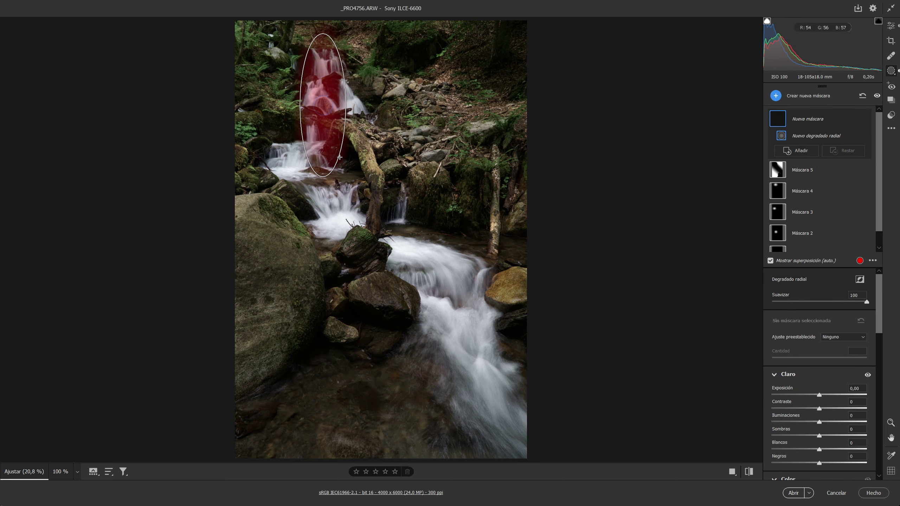
drag(361, 196, 366, 215)
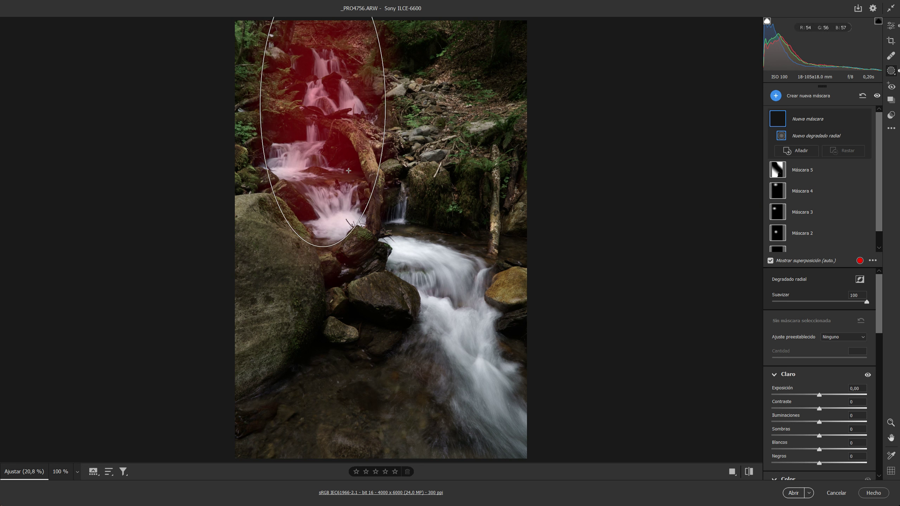
drag(327, 117, 330, 143)
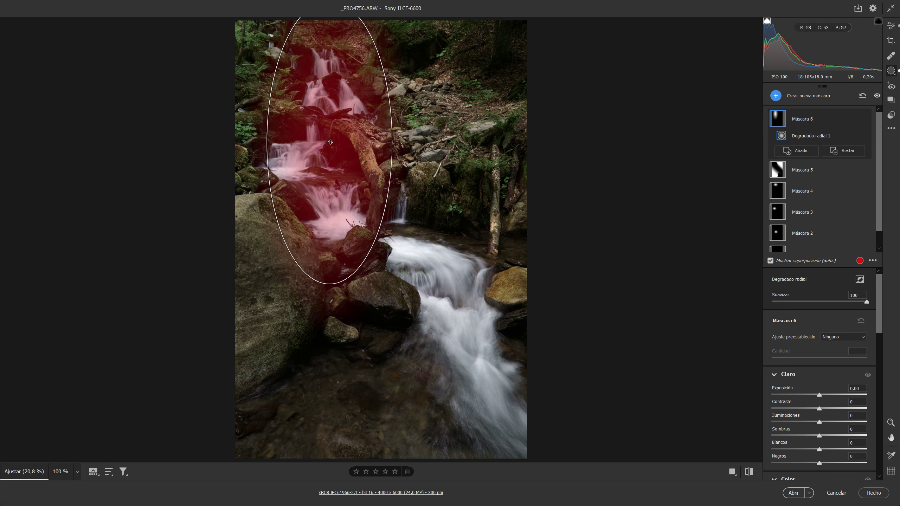
drag(267, 141, 258, 141)
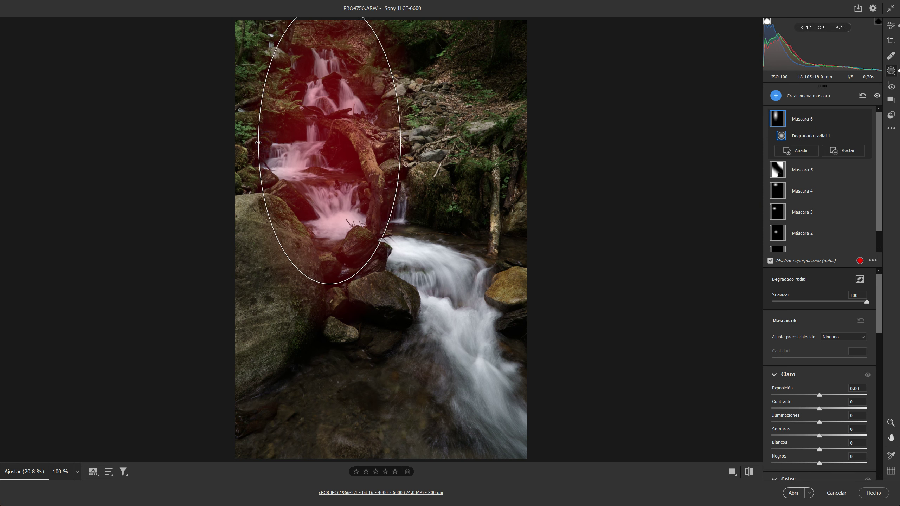
drag(329, 142, 325, 145)
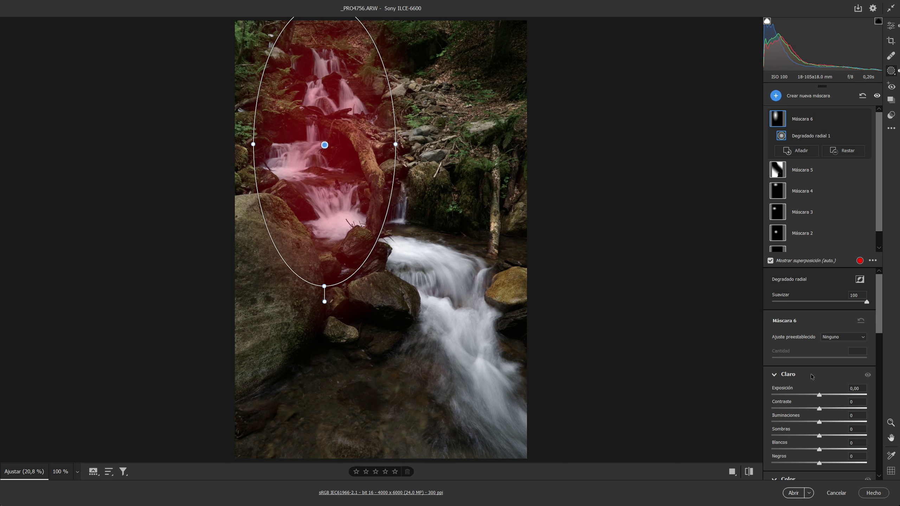
drag(819, 396, 821, 397)
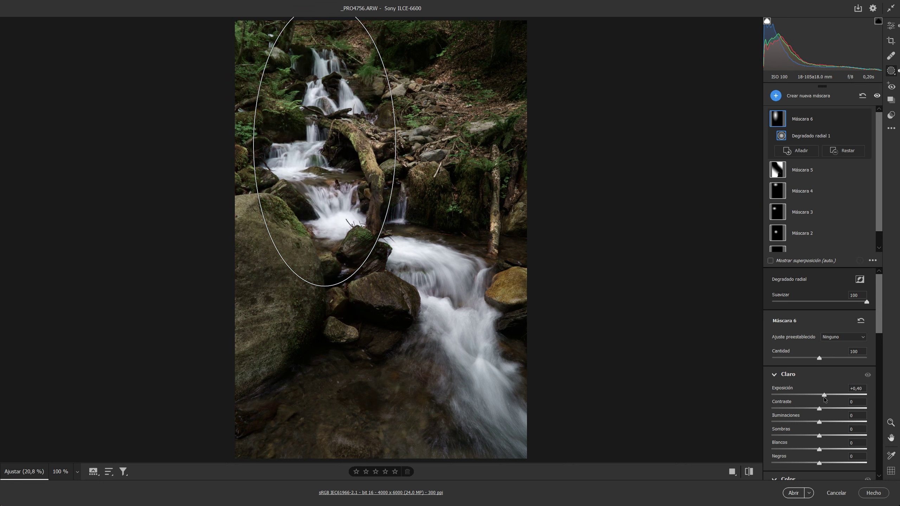
drag(824, 398, 824, 398)
Add a second radial gradient to Mask 6 over the lower stream
click(801, 150)
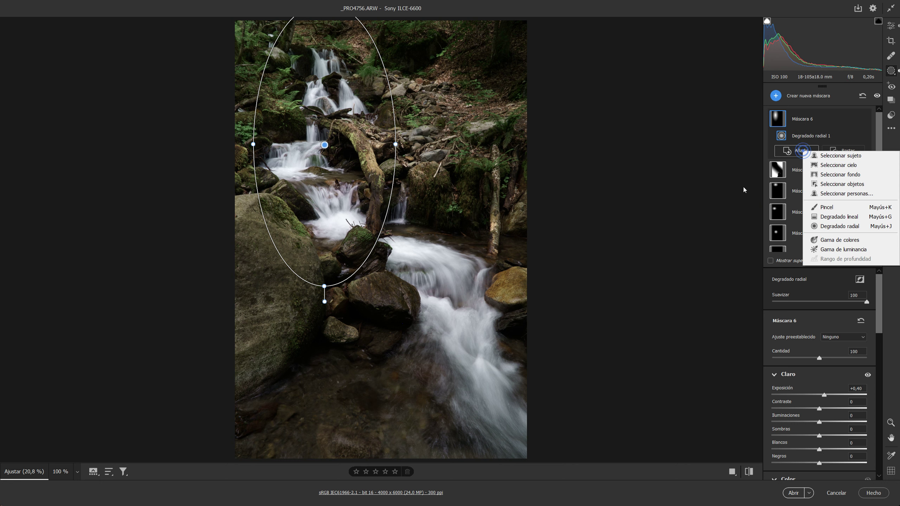
click(841, 227)
drag(445, 288, 491, 347)
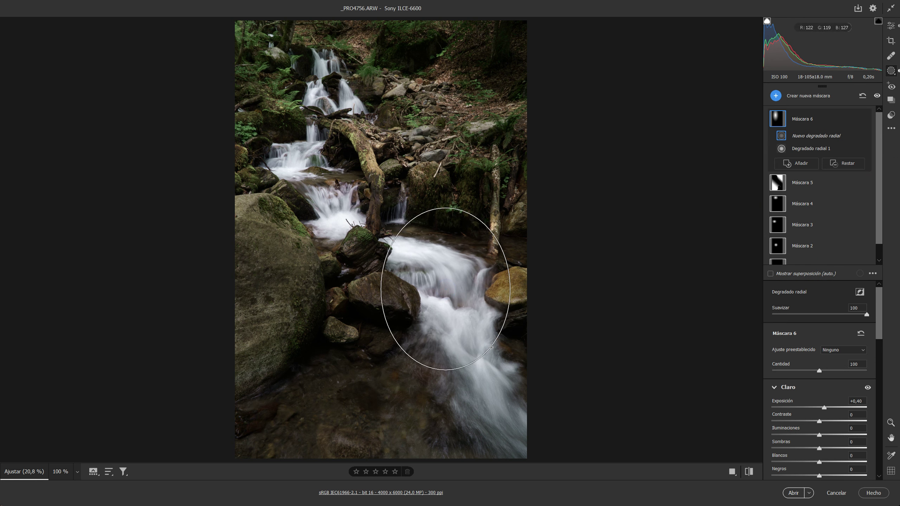
Enlarge, move and tilt Mask 6's second ellipse along the lower central cascade
drag(491, 347, 504, 395)
drag(445, 288, 463, 339)
drag(446, 173, 407, 183)
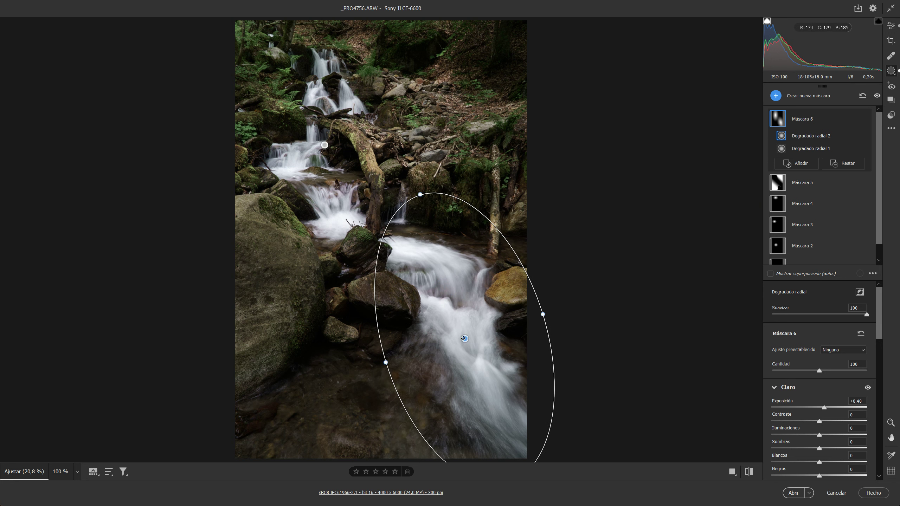
drag(463, 338, 452, 338)
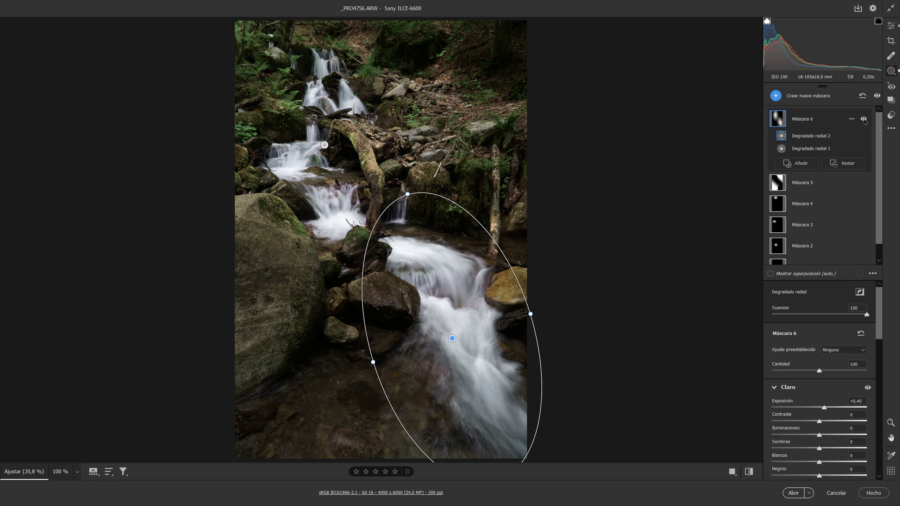
Toggle Mask 6 off and on, leaving it off for comparison
click(864, 119)
click(863, 119)
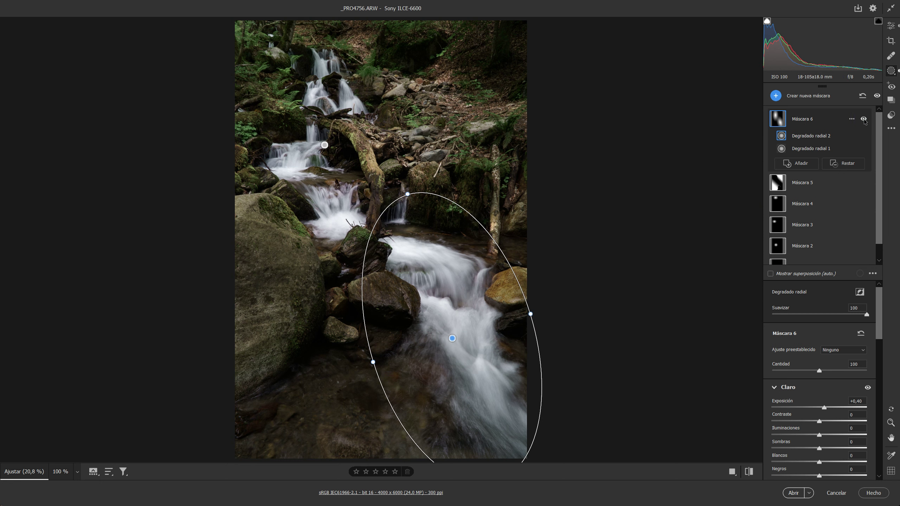
click(863, 120)
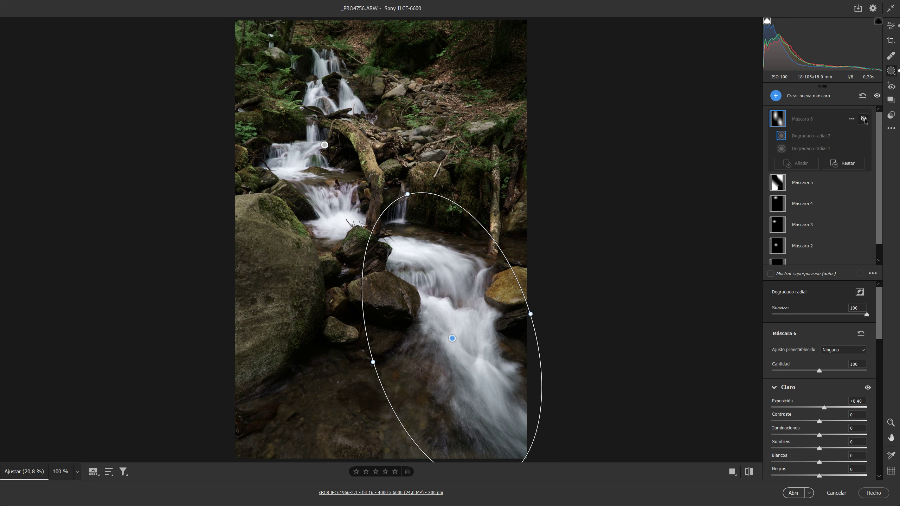
Compare Mask 6 and then all masks hidden versus shown, and return to the Edit panel
click(864, 119)
click(864, 119)
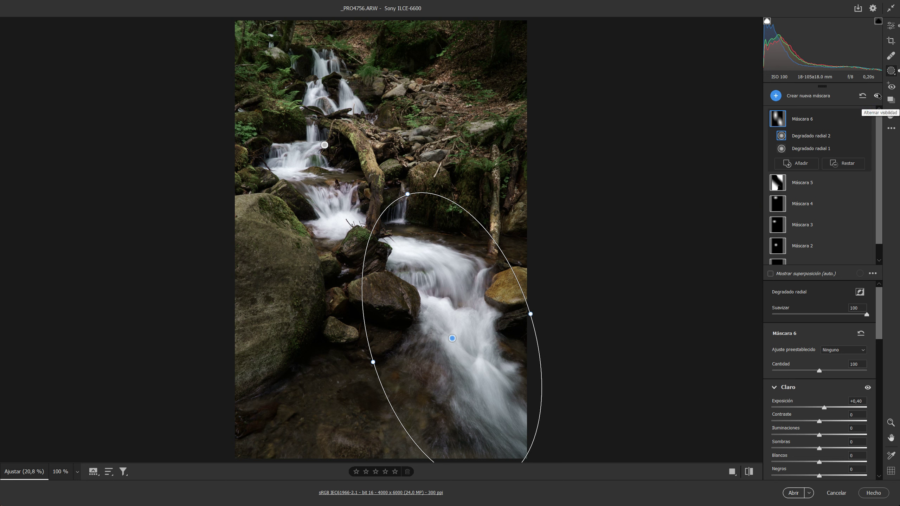
click(877, 96)
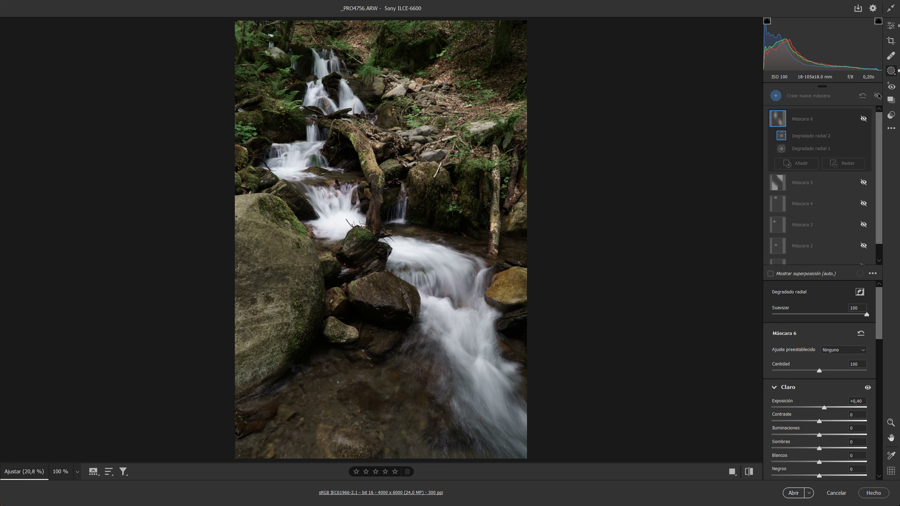
click(877, 95)
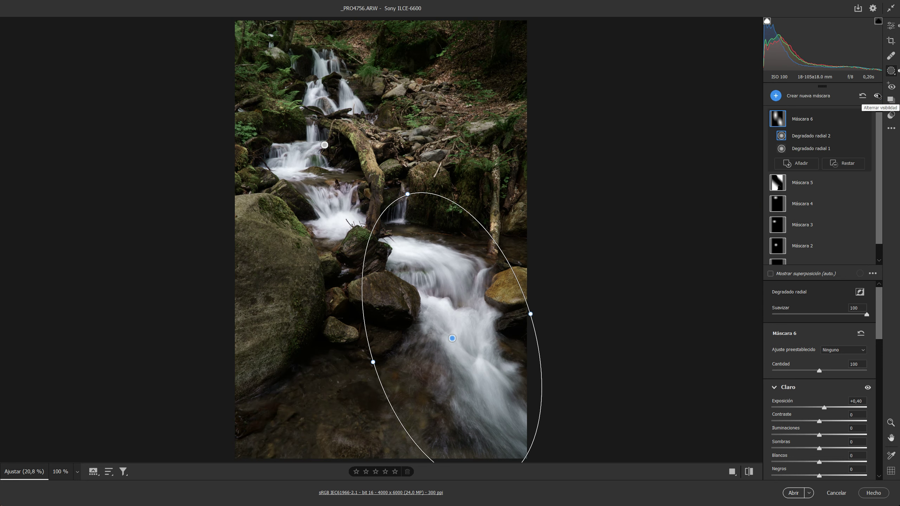
click(877, 95)
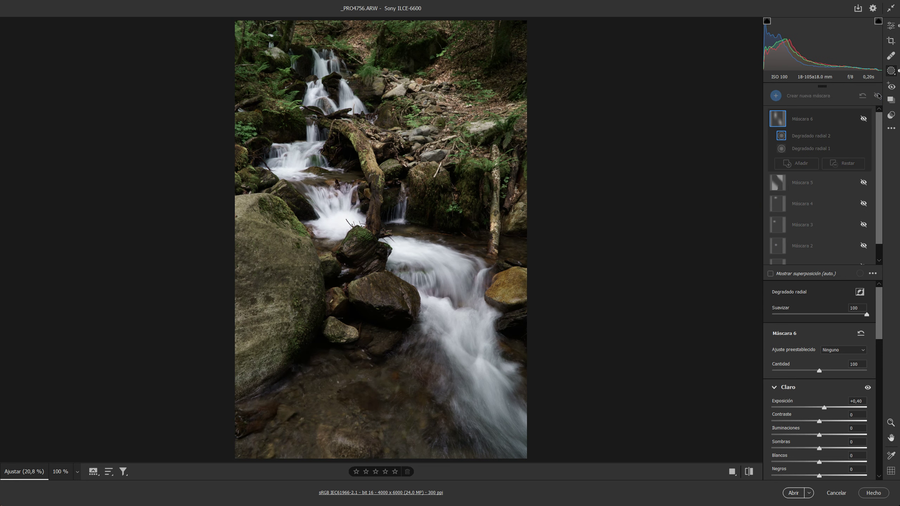
click(878, 95)
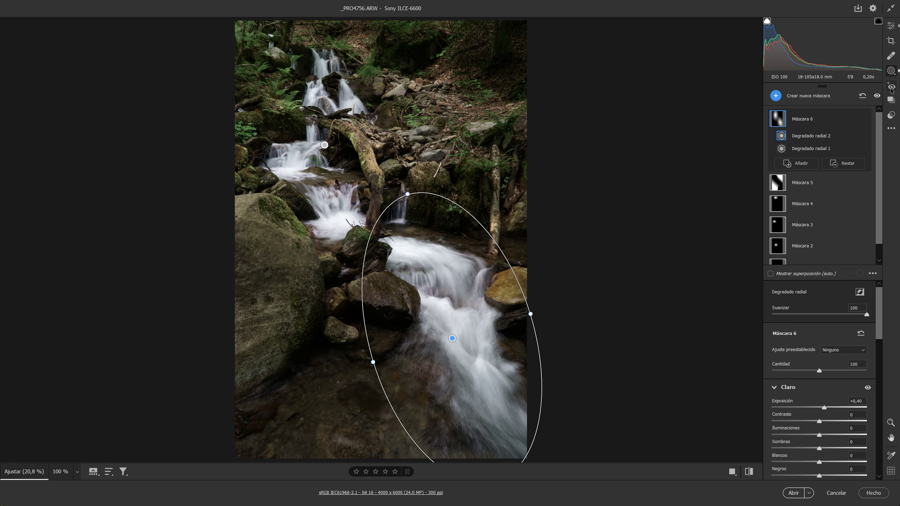
click(891, 26)
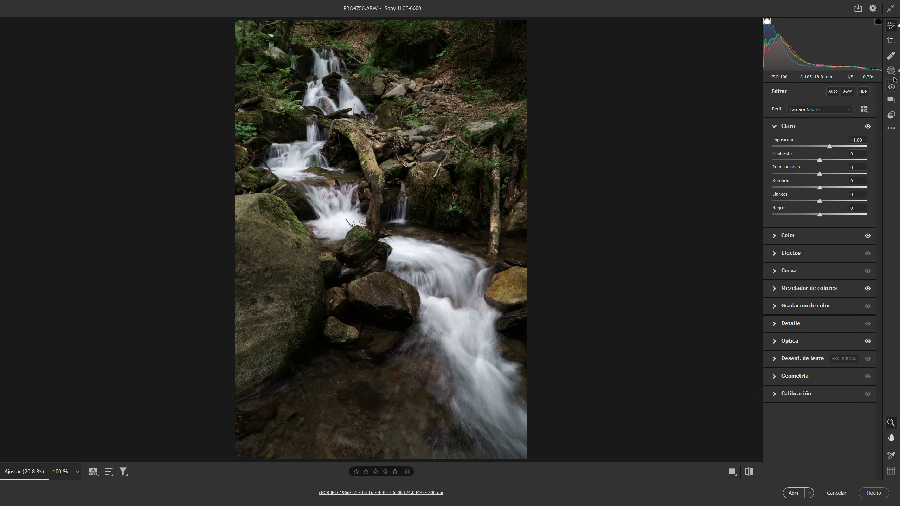
Switch to the healing spot-removal tool with a brush size of 7
click(891, 56)
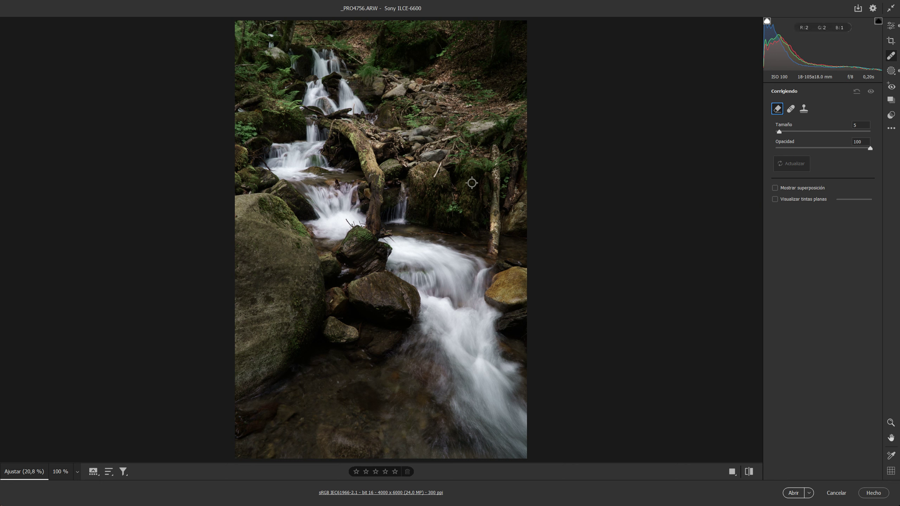
key(bracketright)
key(bracketright)
key(bracketright)
key(bracketleft)
key(bracketleft)
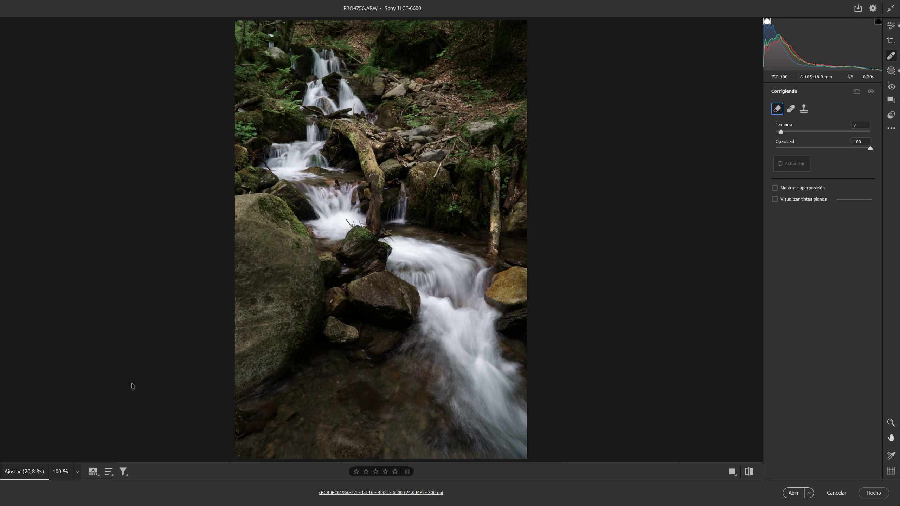
click(77, 472)
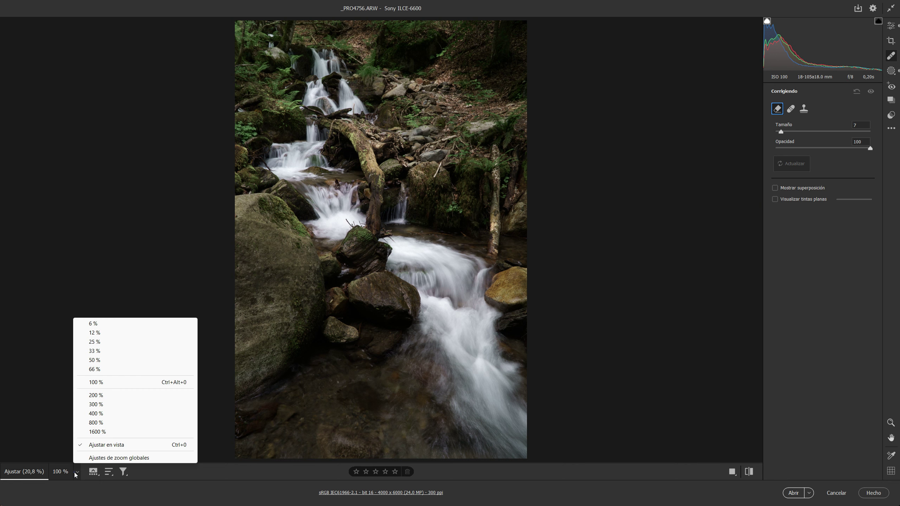
At 100% zoom, heal away the stray stick beside the rock
click(101, 381)
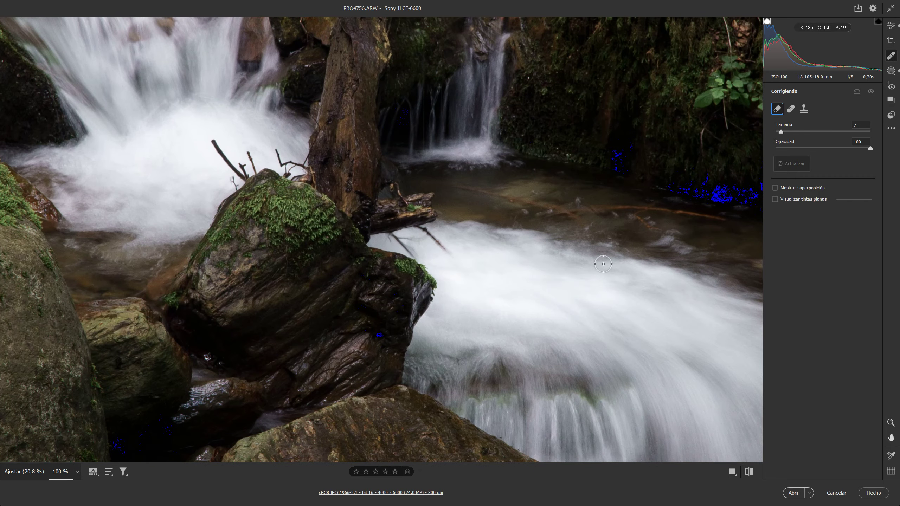
mouse_move(499, 298)
mouse_down()
mouse_move(187, 412)
mouse_move(295, 362)
mouse_up()
drag(353, 191, 322, 253)
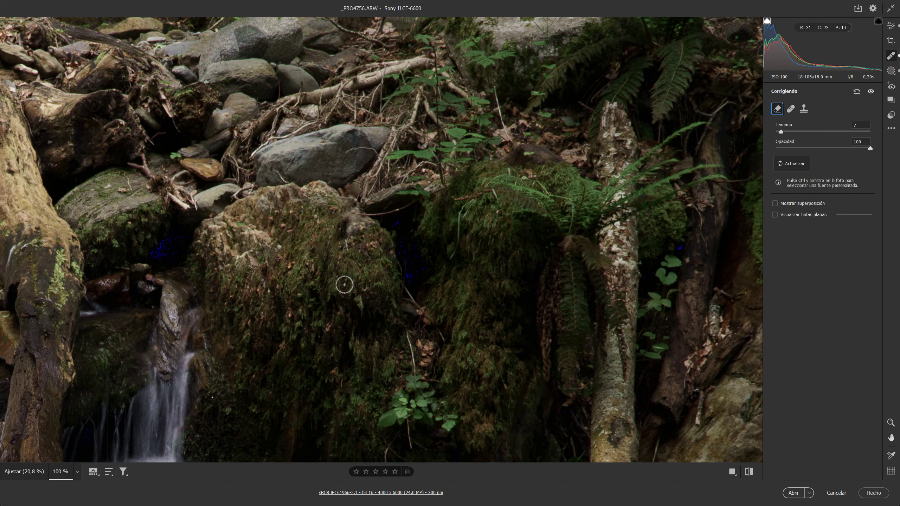
Heal the bright white patch and small water trickle in the upper-left trees, then fit to screen
key(space)
drag(298, 195, 494, 298)
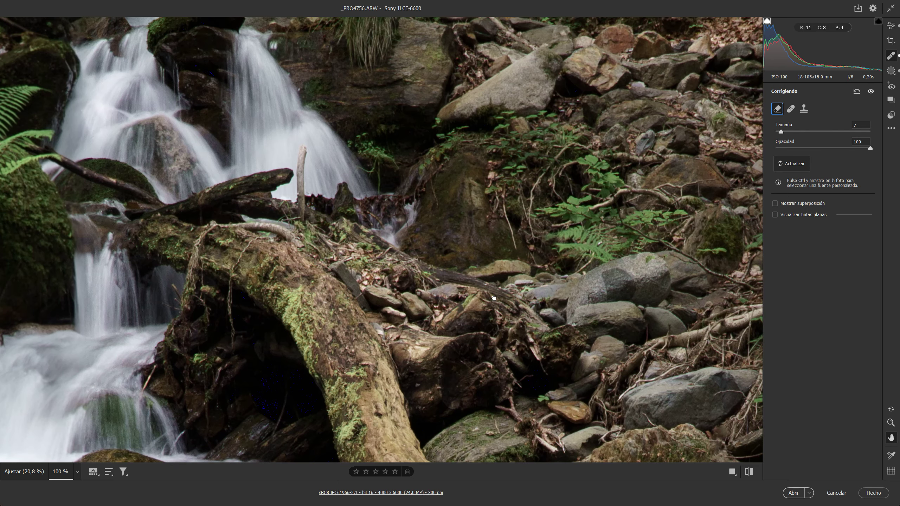
drag(296, 182, 494, 298)
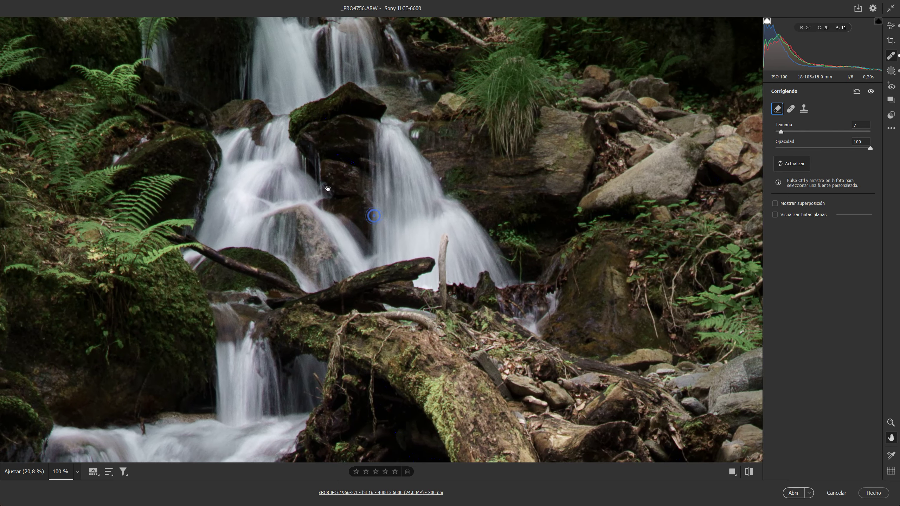
drag(325, 191, 496, 318)
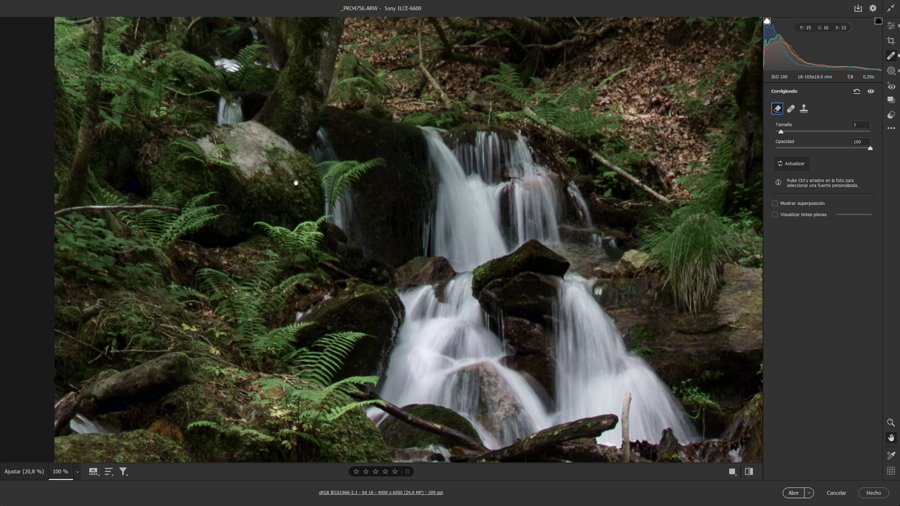
drag(296, 182, 321, 231)
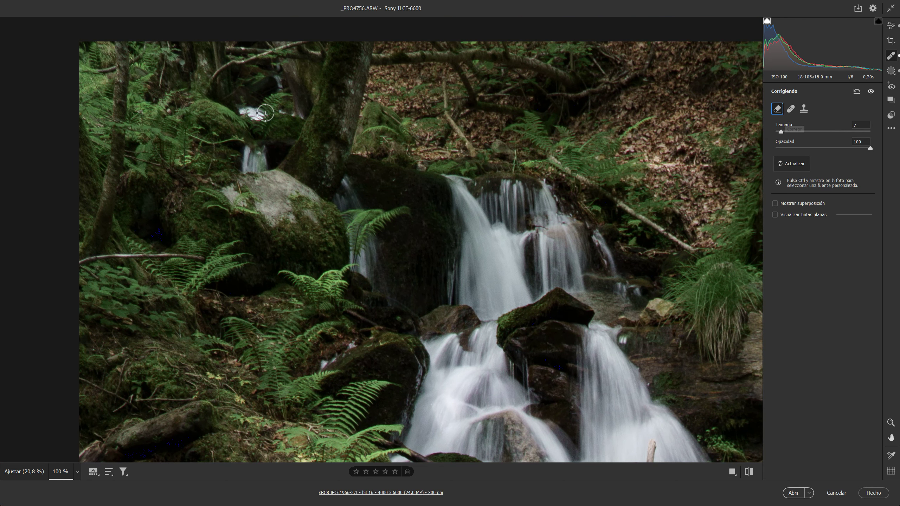
drag(262, 114, 241, 112)
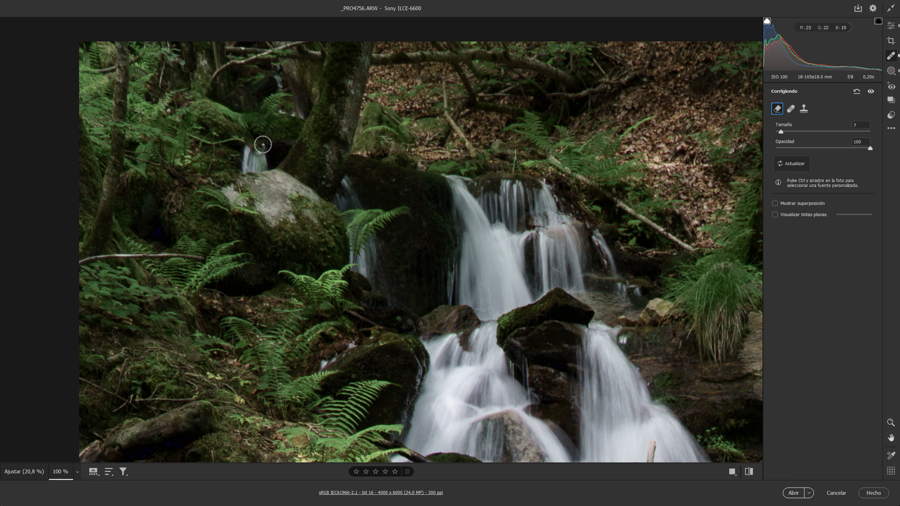
mouse_move(265, 140)
mouse_down()
mouse_move(243, 150)
mouse_move(255, 155)
mouse_up()
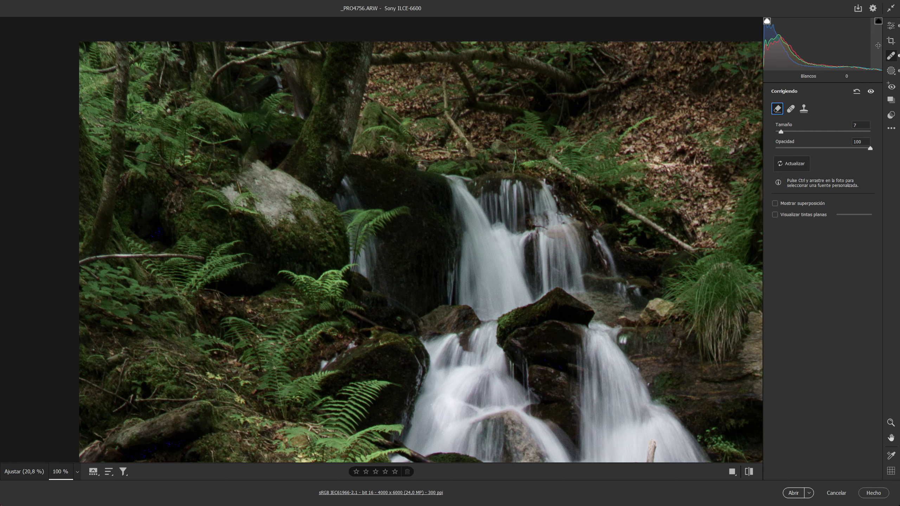
key(ctrl+0)
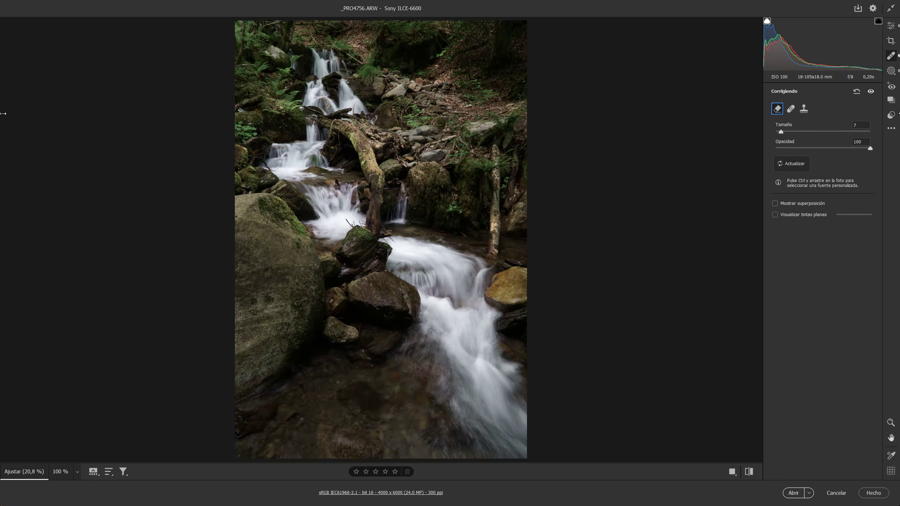
Toggle the spot removals off and on twice to compare, then return to the Edit panel
click(871, 92)
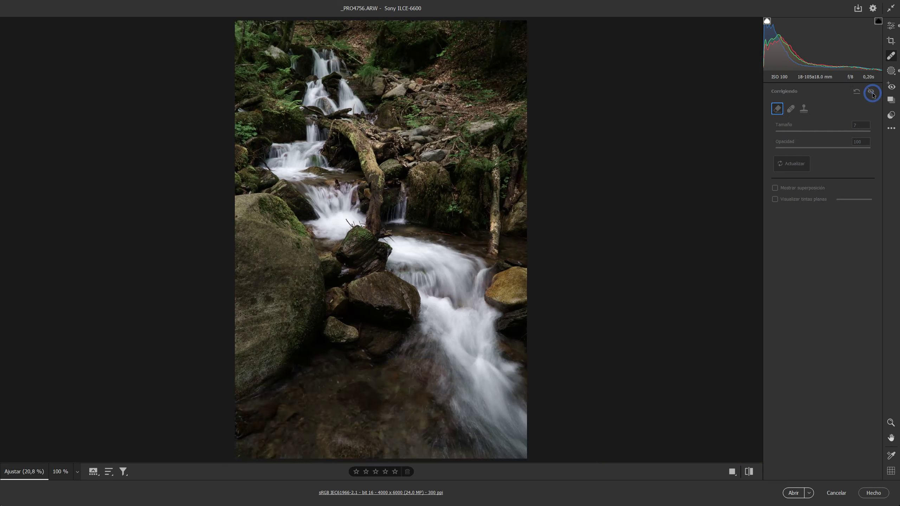
click(871, 92)
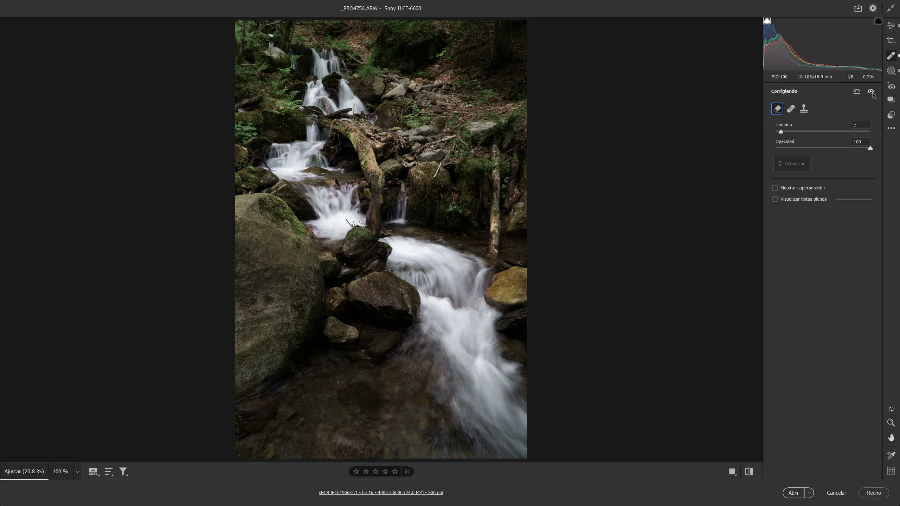
click(871, 91)
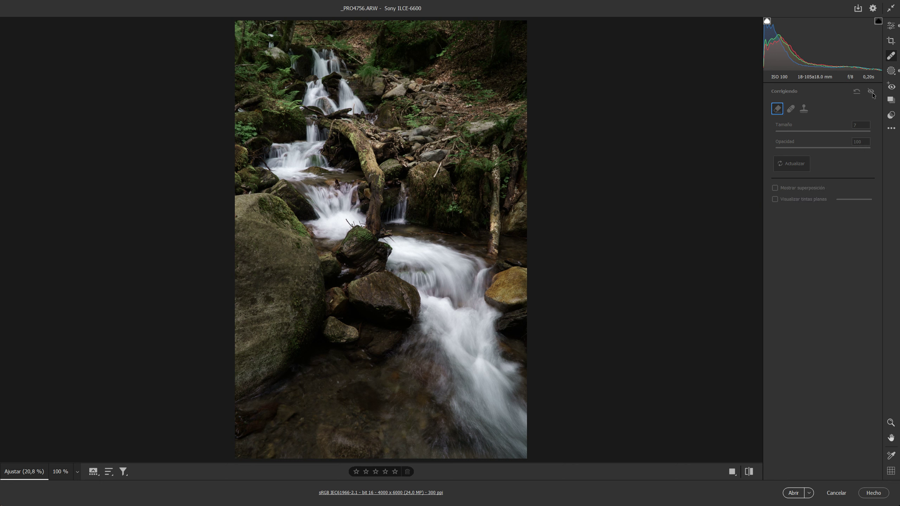
click(871, 92)
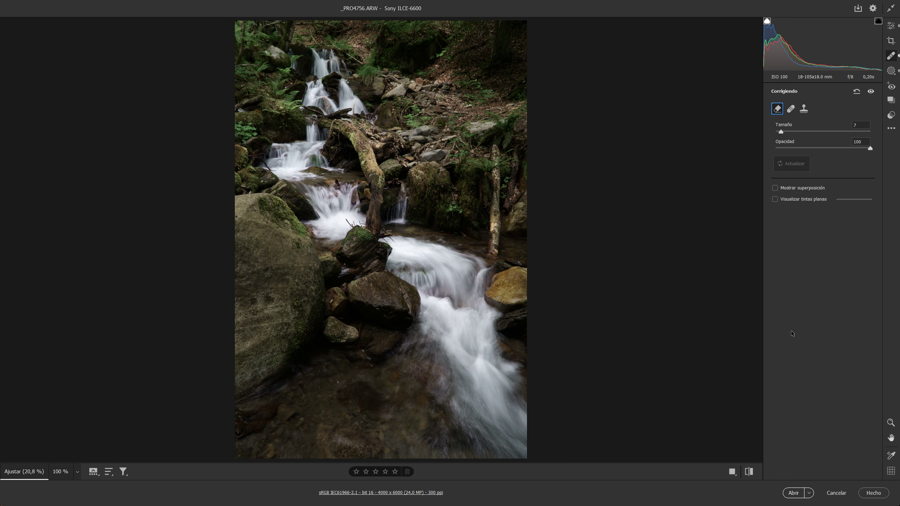
click(890, 27)
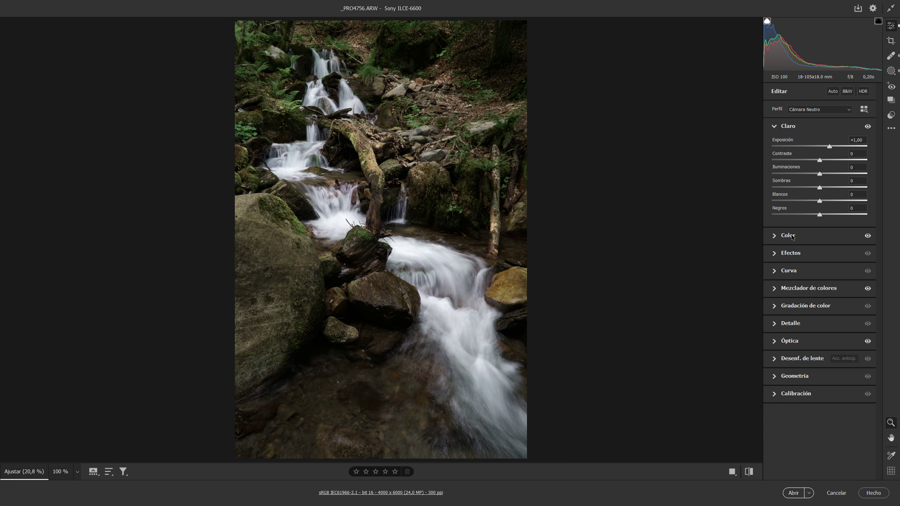
With the shadow clipping warning on, set Blacks to +2, then compare against the original
click(774, 237)
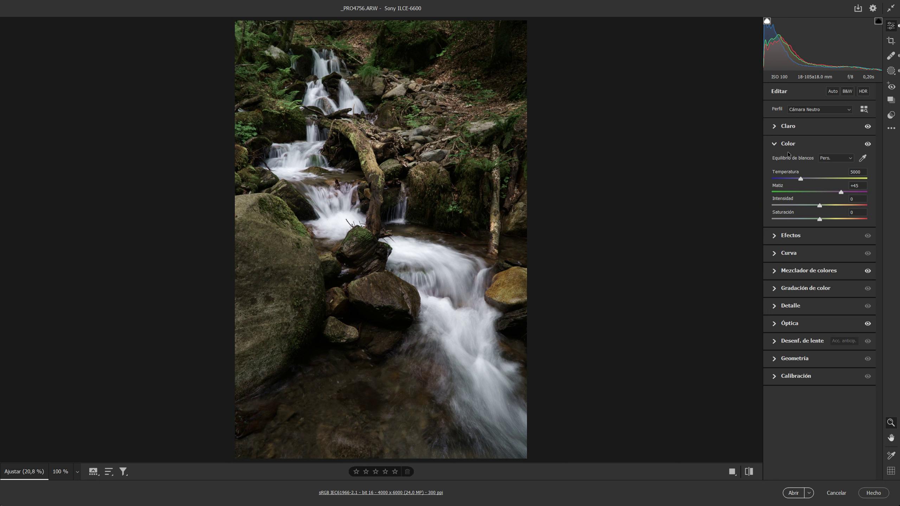
click(774, 144)
click(775, 127)
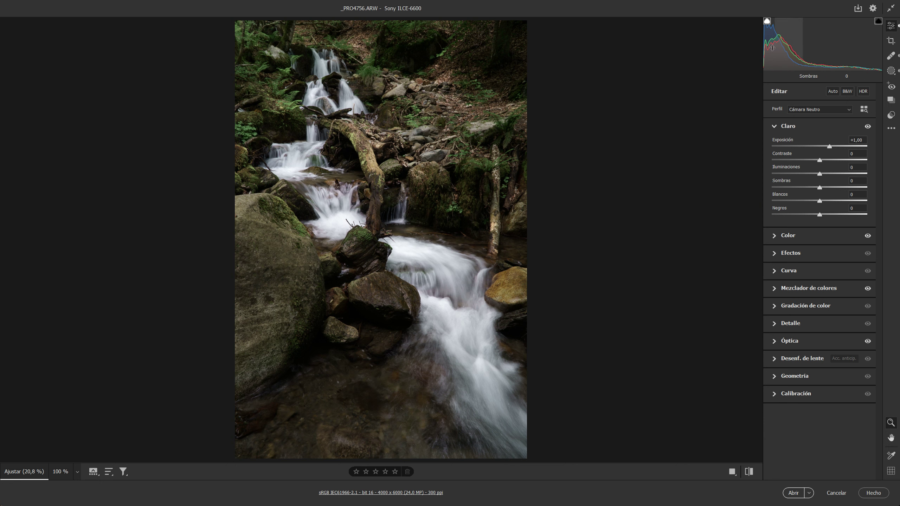
click(766, 22)
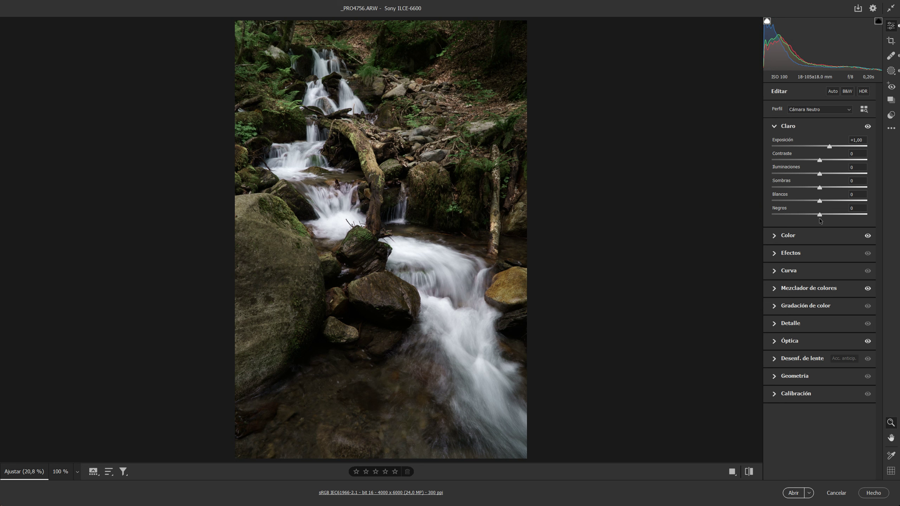
drag(820, 216, 820, 218)
click(823, 216)
click(750, 472)
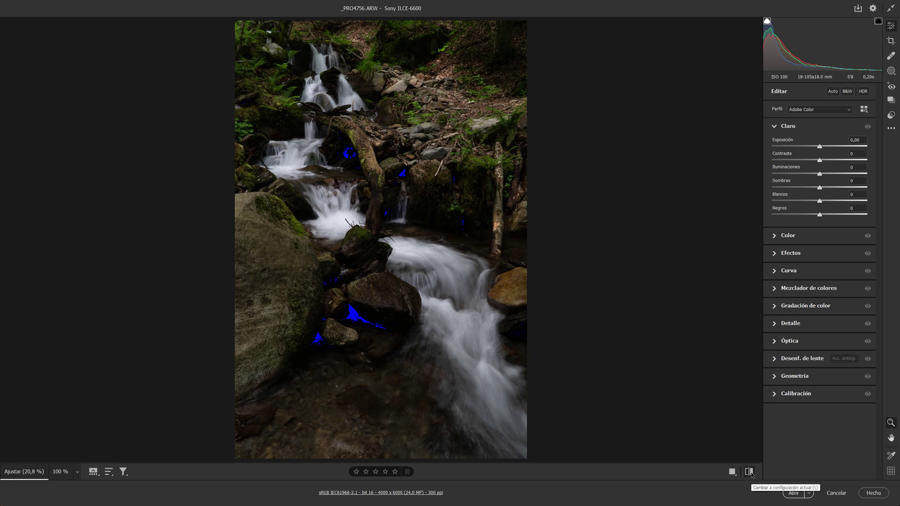
Toggle the before/after comparison, then open the waterfall in Photoshop converted to the working colour space
click(749, 472)
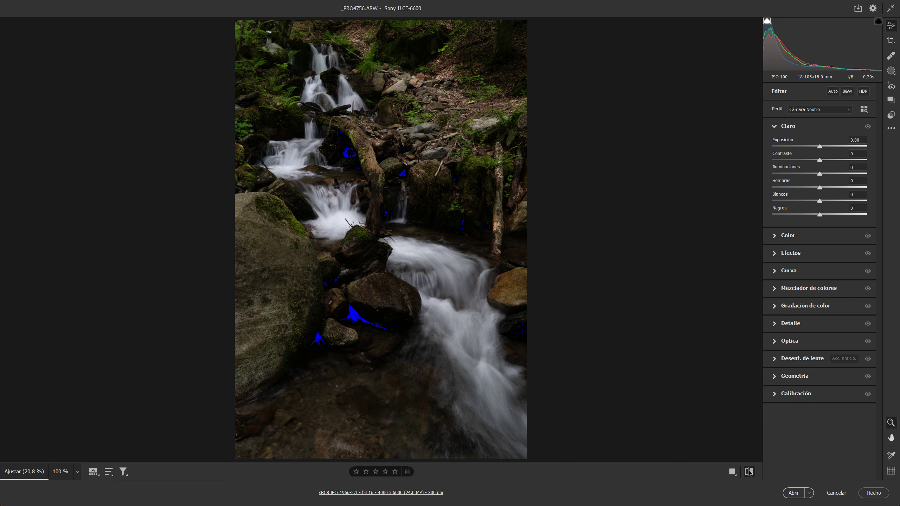
click(750, 471)
click(750, 471)
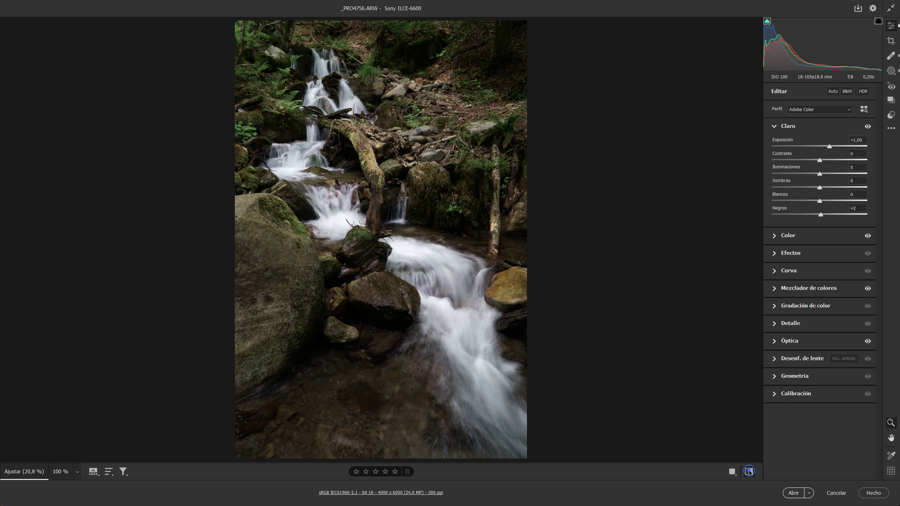
click(750, 471)
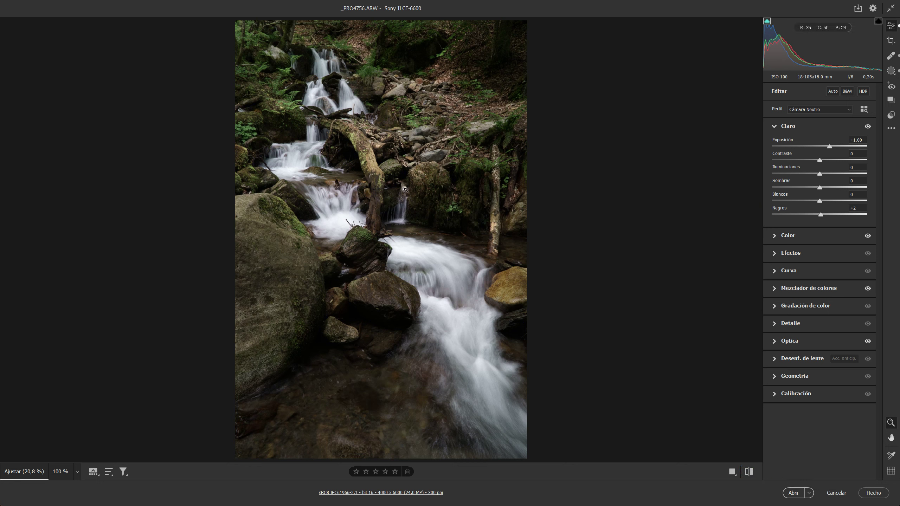
click(793, 493)
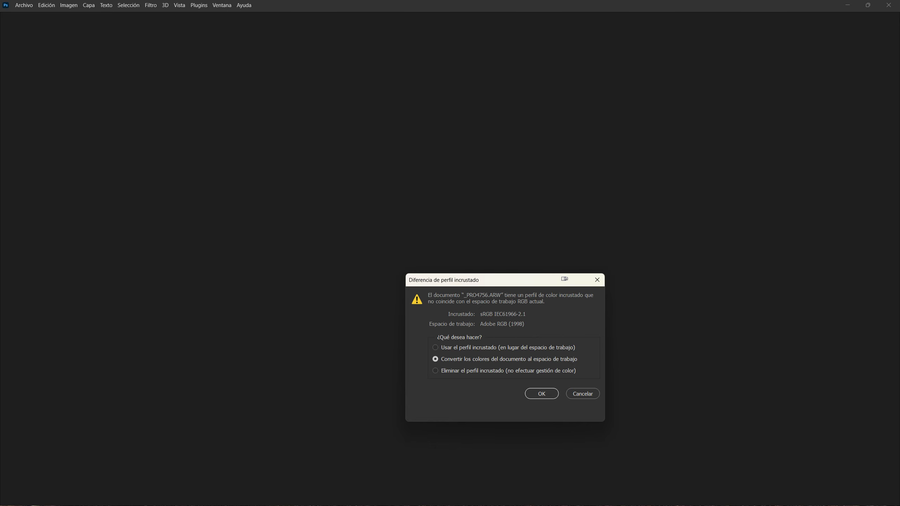
click(543, 393)
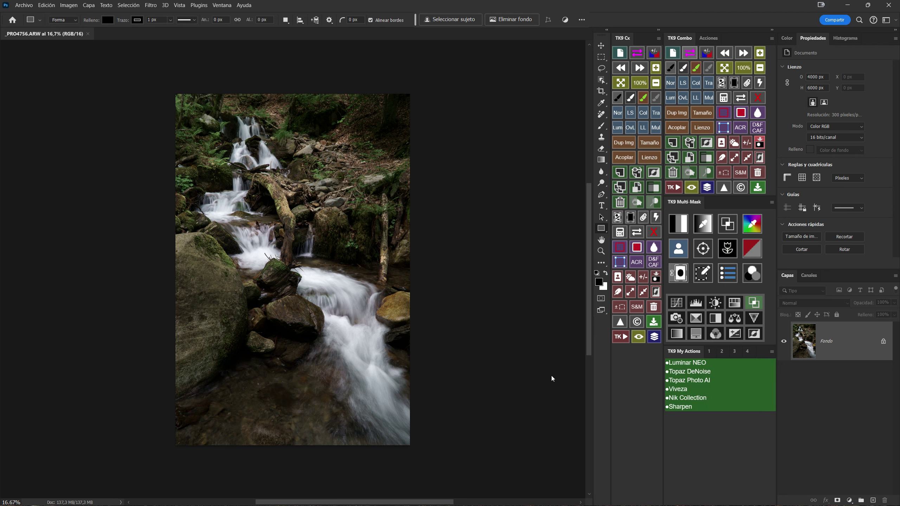
Fit the waterfall to screen, duplicate Fondo as Fondo copia with TK9 Dup, and launch Viveza
click(726, 69)
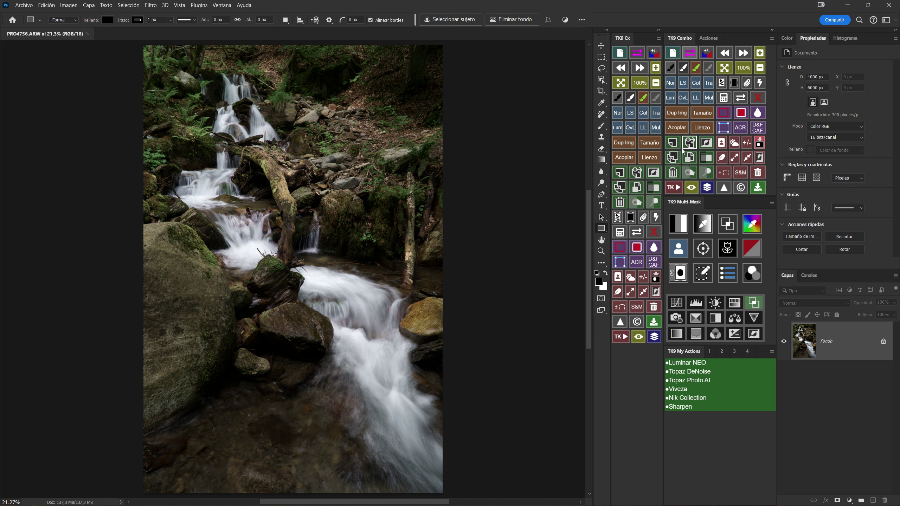
click(673, 159)
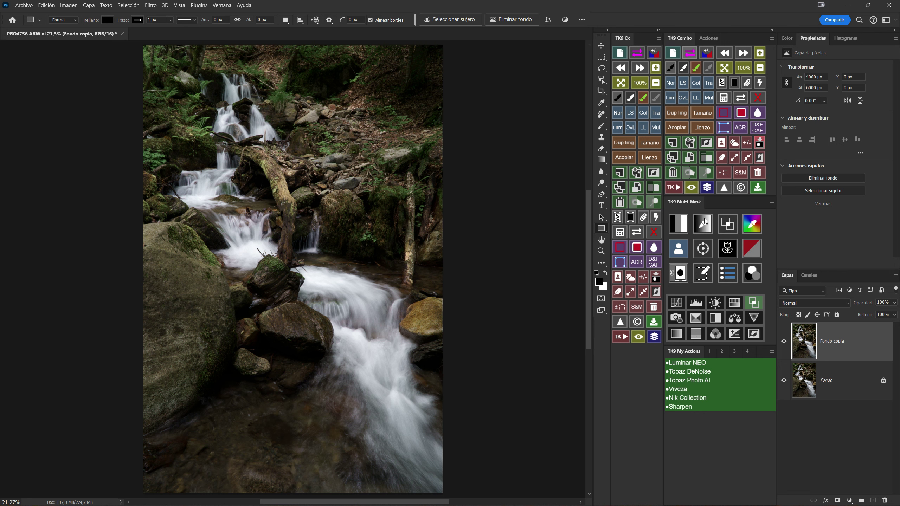
click(678, 389)
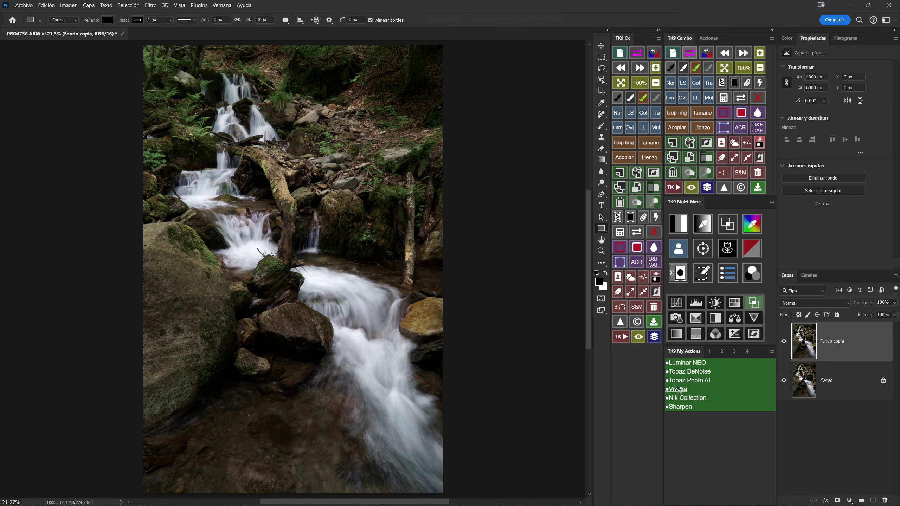
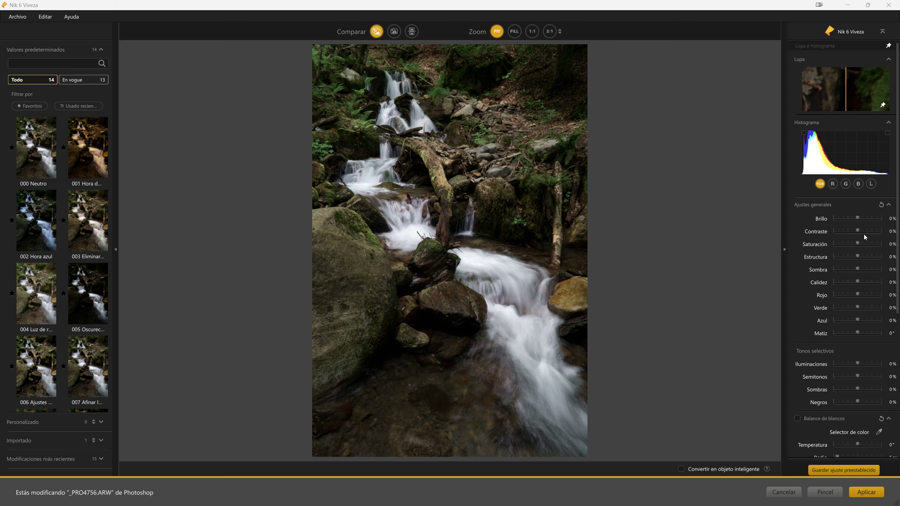
Set Viveza brightness to 4%, contrast to 6% and saturation to -5%, with structure reset to 0%
drag(856, 230, 859, 231)
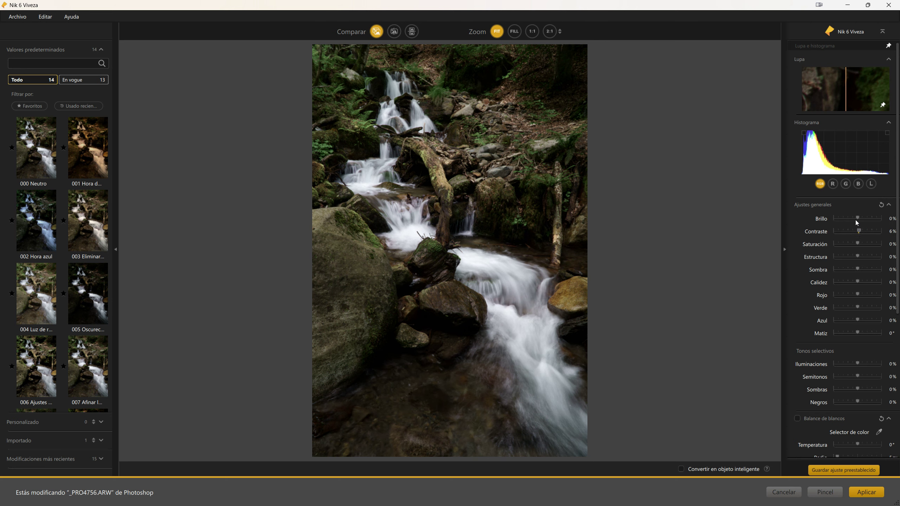
drag(858, 219, 859, 219)
click(859, 244)
click(859, 257)
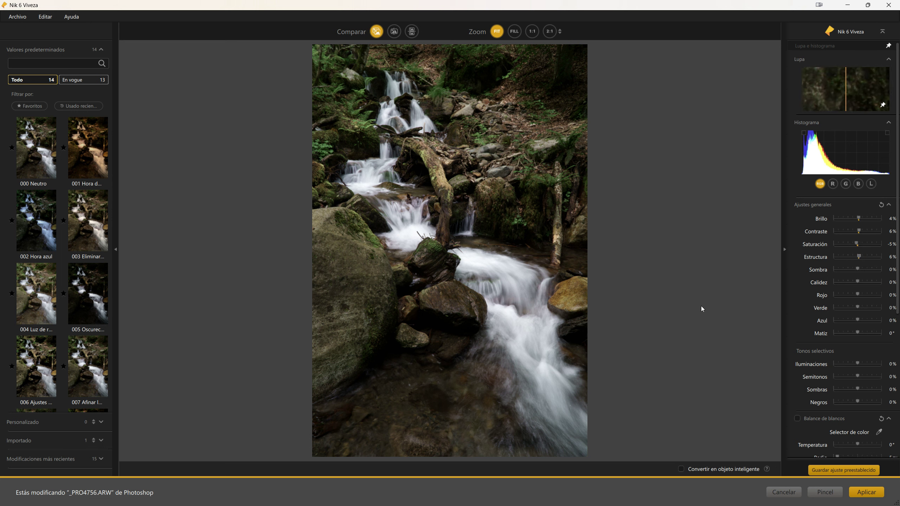
click(860, 256)
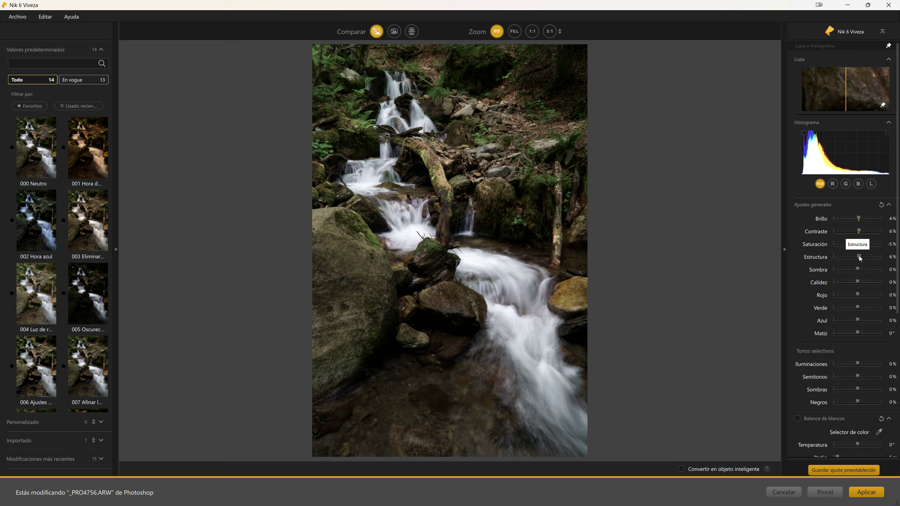
double_click(858, 256)
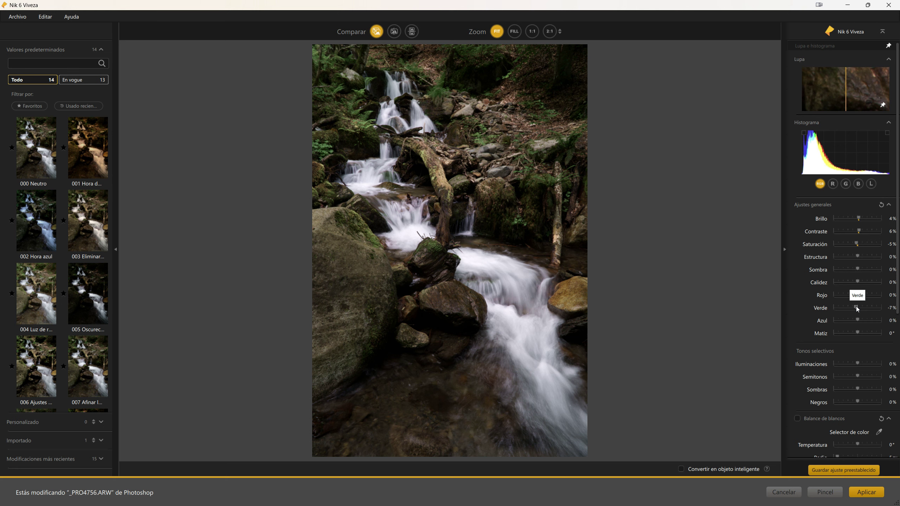
Compare the Viveza edit with the original, then apply it back to Photoshop
click(379, 35)
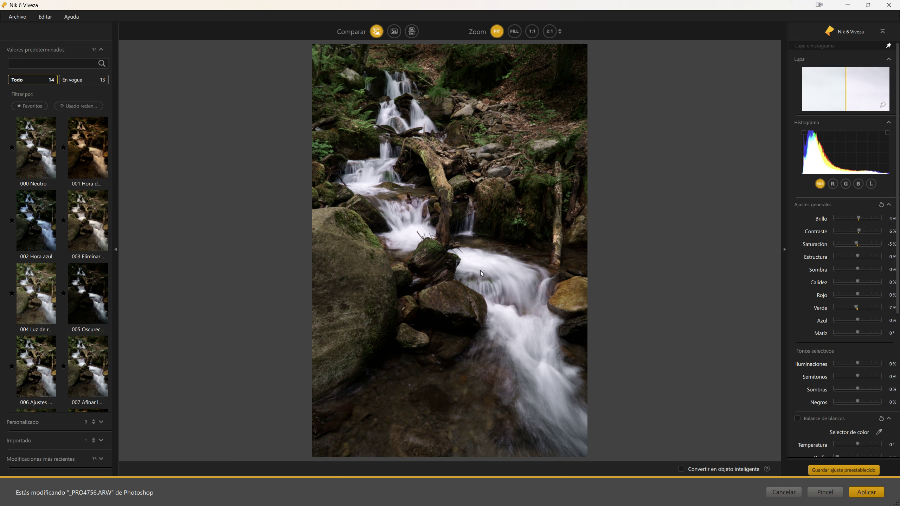
click(376, 31)
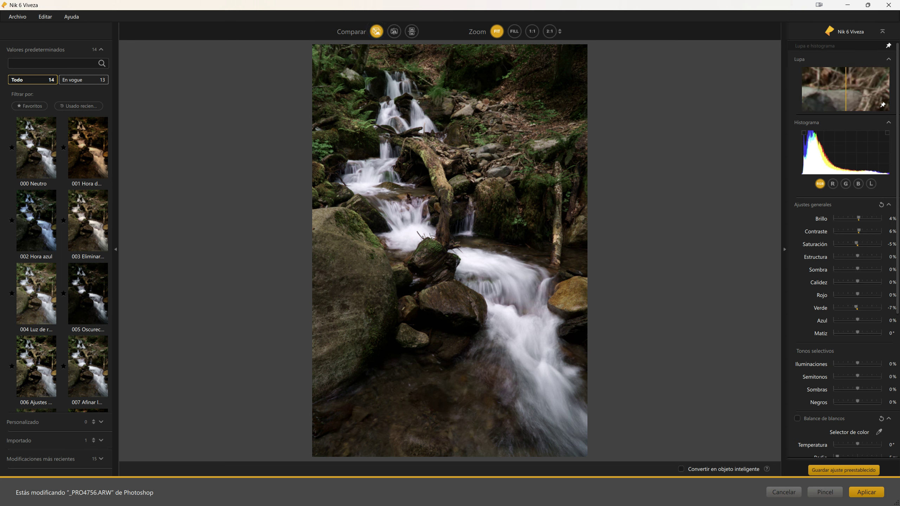
click(866, 493)
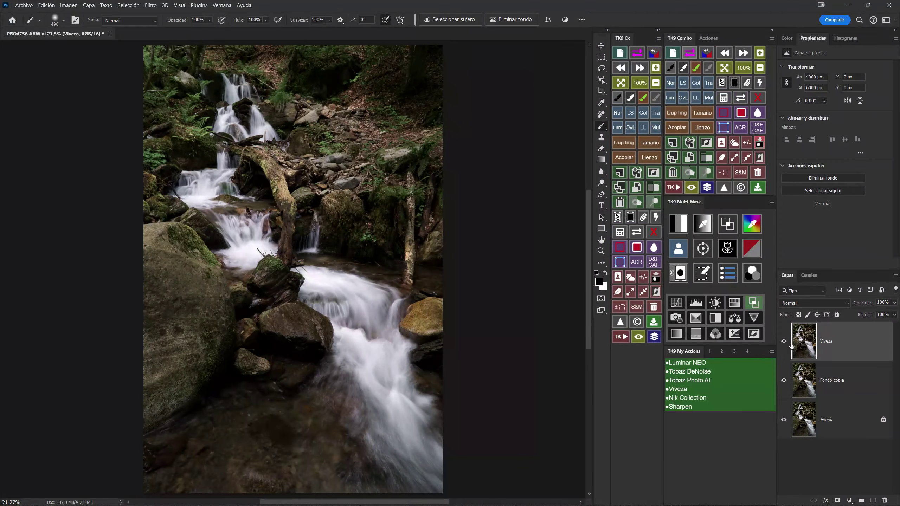
Compare the image with the Viveza layer hidden and shown, leaving it visible
click(784, 343)
click(784, 343)
click(784, 342)
click(783, 343)
click(784, 342)
click(784, 342)
click(784, 343)
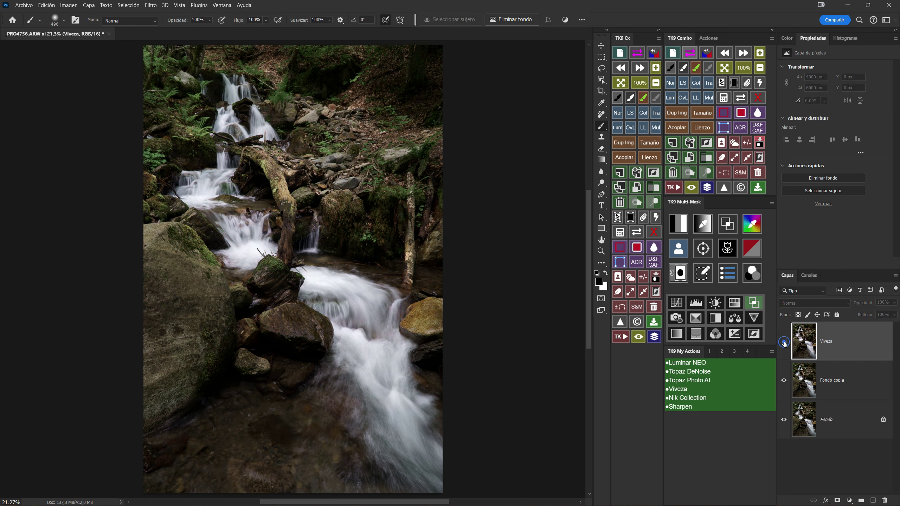
click(783, 342)
click(784, 342)
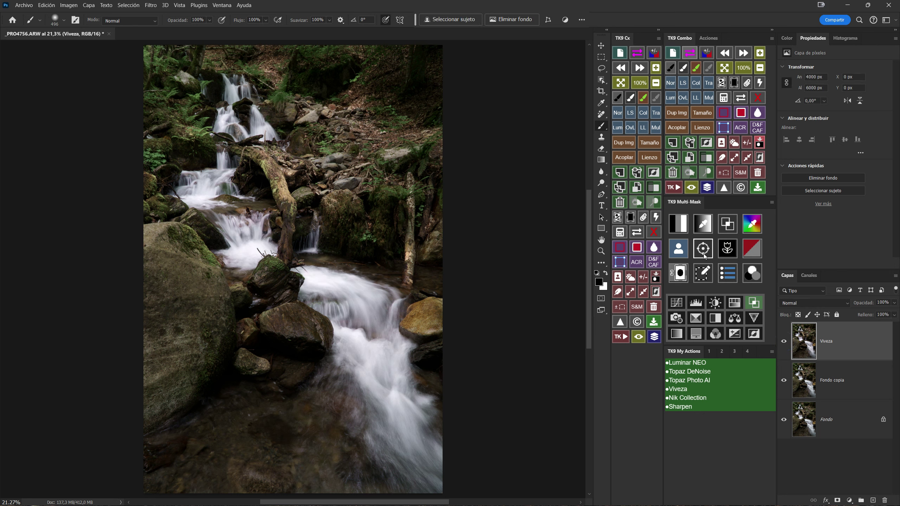
Generate a TK Lights 3 luminosity mask and add a Levels adjustment to refine it
click(685, 226)
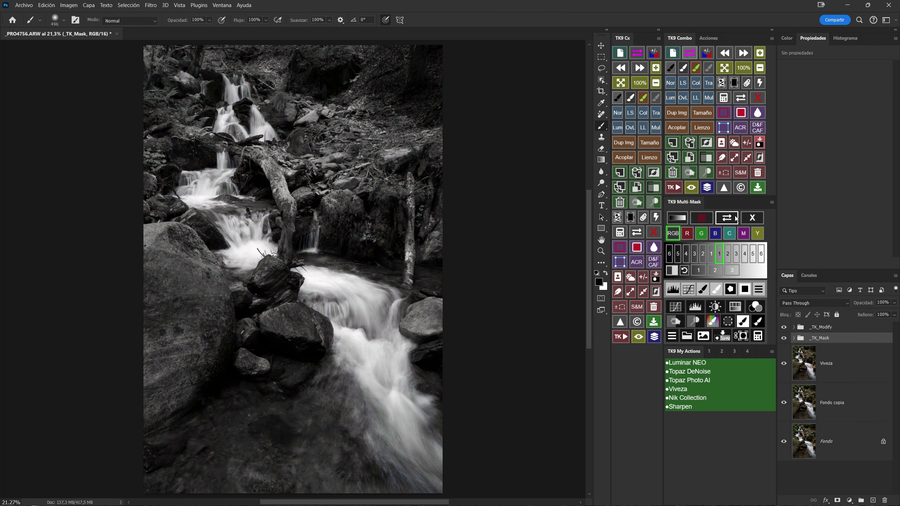
click(745, 253)
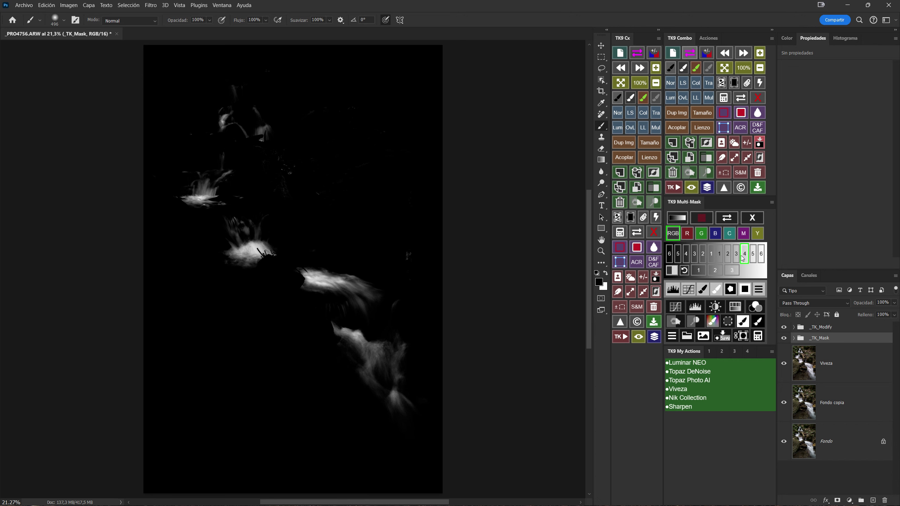
click(736, 260)
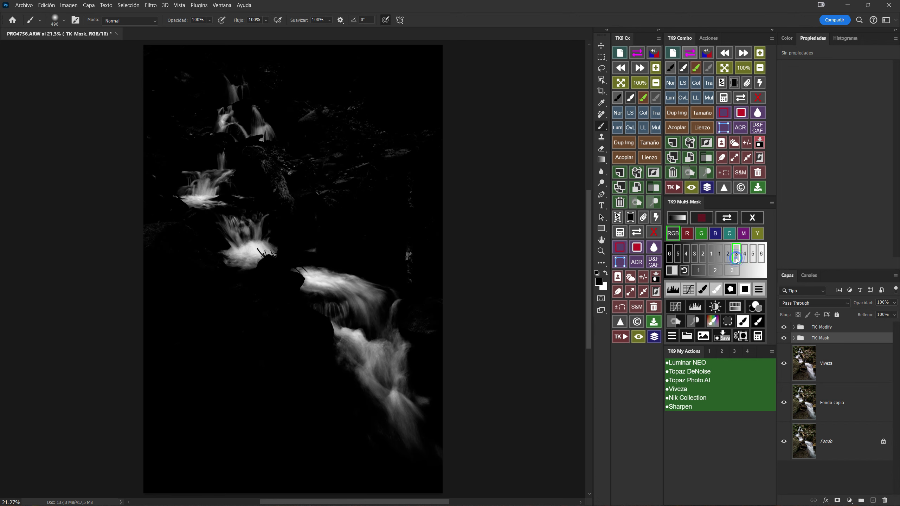
click(728, 254)
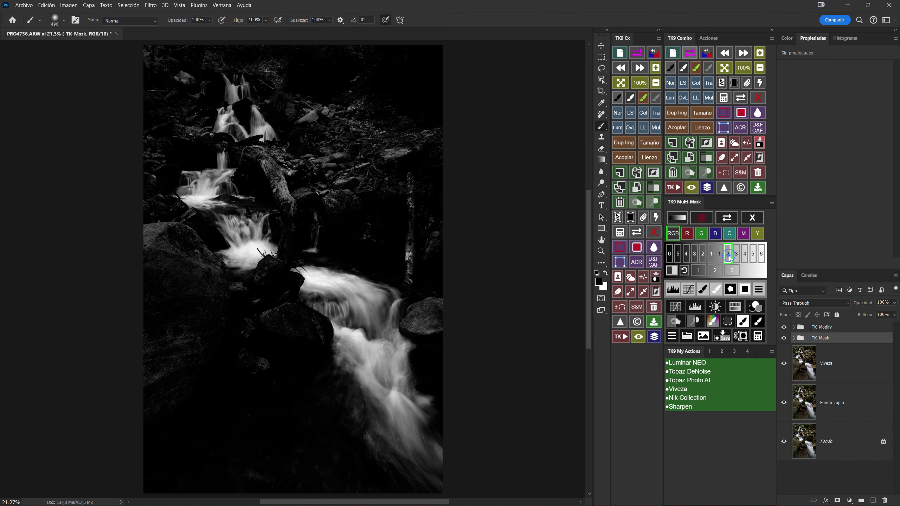
click(736, 255)
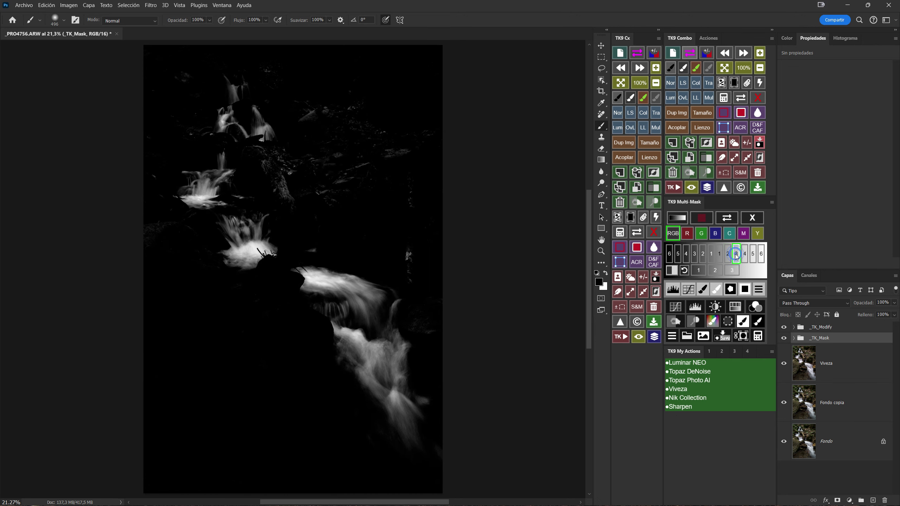
click(673, 290)
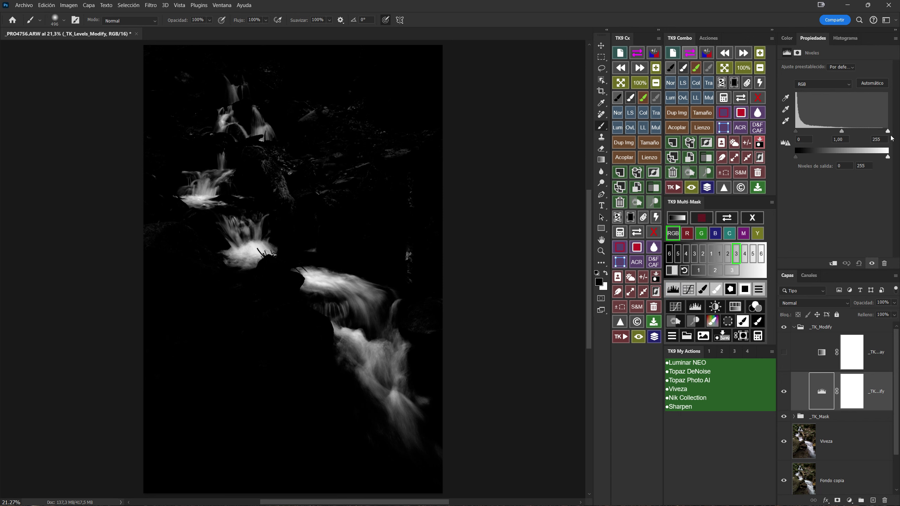
Brighten the mask with Levels white point 163 and midtones 1,46
drag(886, 132, 854, 132)
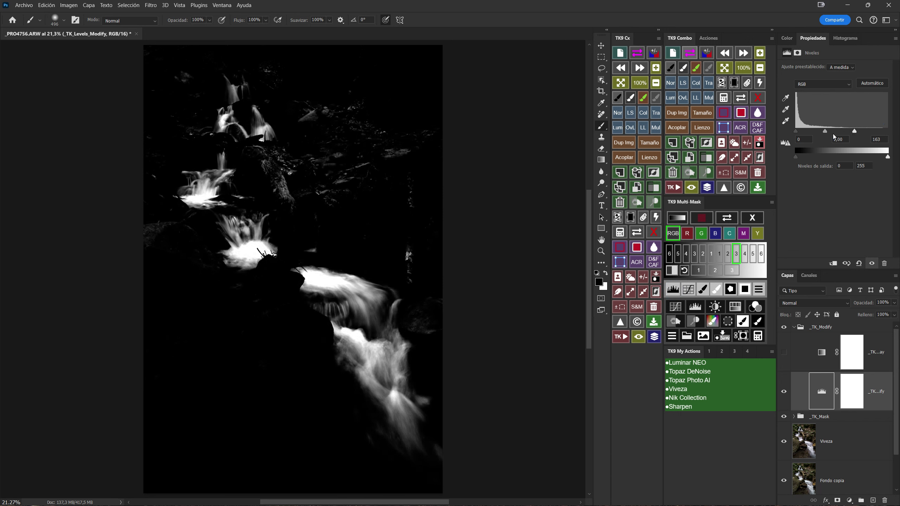
drag(825, 132, 815, 132)
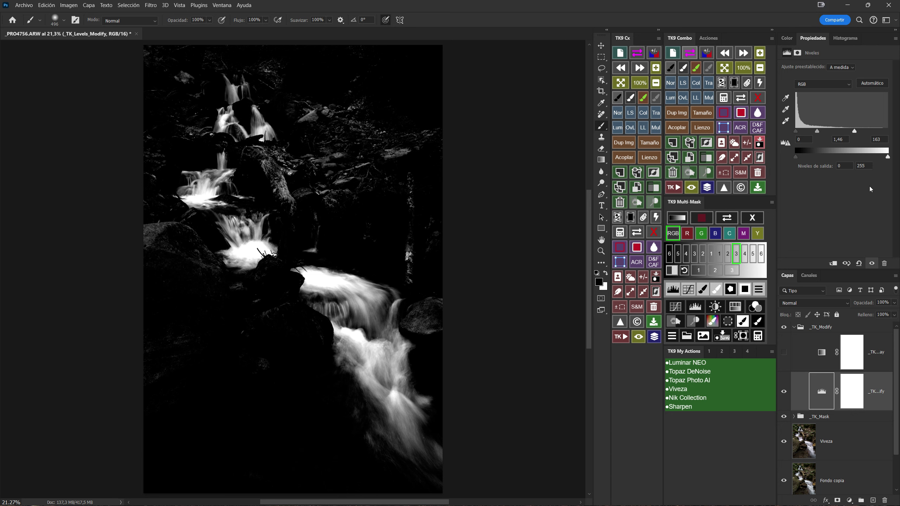
click(785, 143)
click(703, 291)
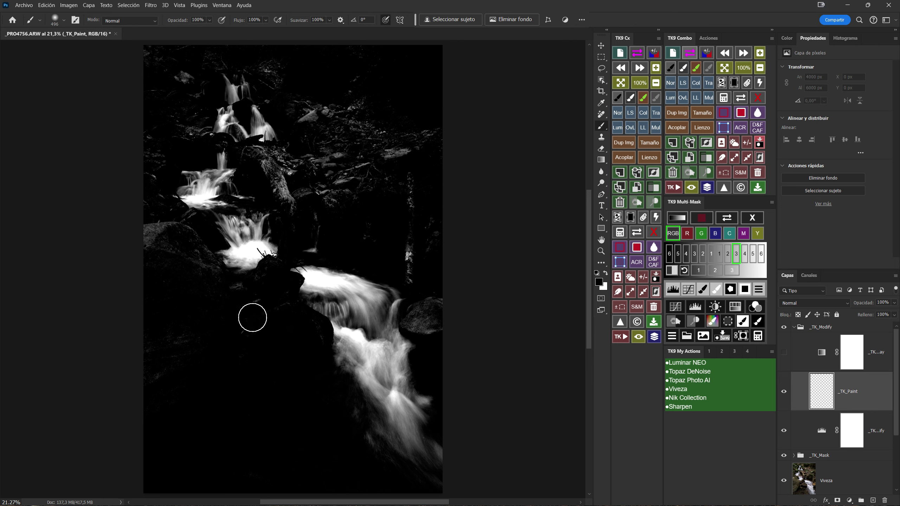
Paint black over the rocks and forest so only the white water stays in the mask
mouse_move(163, 231)
mouse_down()
mouse_move(156, 153)
mouse_move(215, 342)
mouse_move(161, 362)
mouse_move(147, 321)
mouse_move(170, 450)
mouse_move(147, 458)
mouse_move(231, 336)
mouse_move(329, 414)
mouse_up()
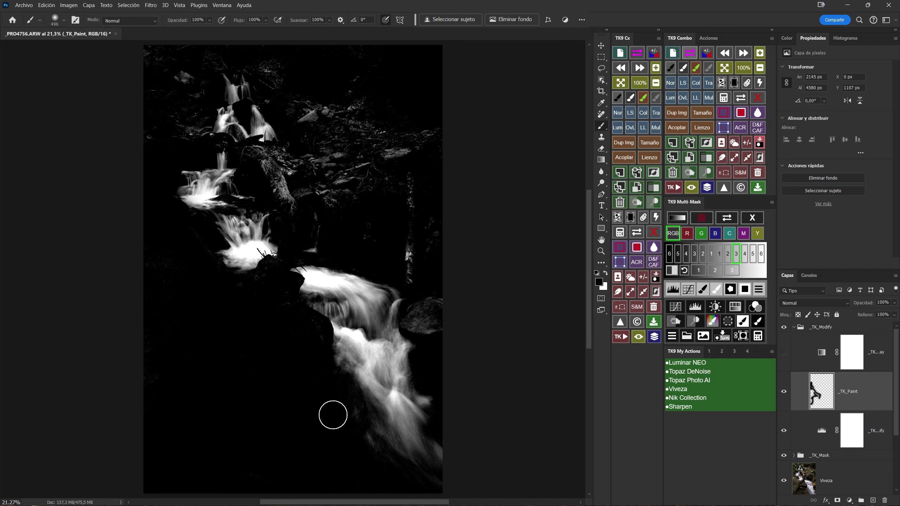
mouse_move(420, 311)
mouse_down()
mouse_move(424, 321)
mouse_move(415, 324)
mouse_move(444, 313)
mouse_move(418, 299)
mouse_move(412, 249)
mouse_move(426, 146)
mouse_move(430, 157)
mouse_move(410, 137)
mouse_move(420, 144)
mouse_move(316, 136)
mouse_move(275, 76)
mouse_move(274, 86)
mouse_move(327, 127)
mouse_move(406, 115)
mouse_up()
mouse_move(337, 97)
mouse_down()
mouse_move(363, 79)
mouse_move(307, 152)
mouse_move(250, 153)
mouse_move(285, 210)
mouse_up()
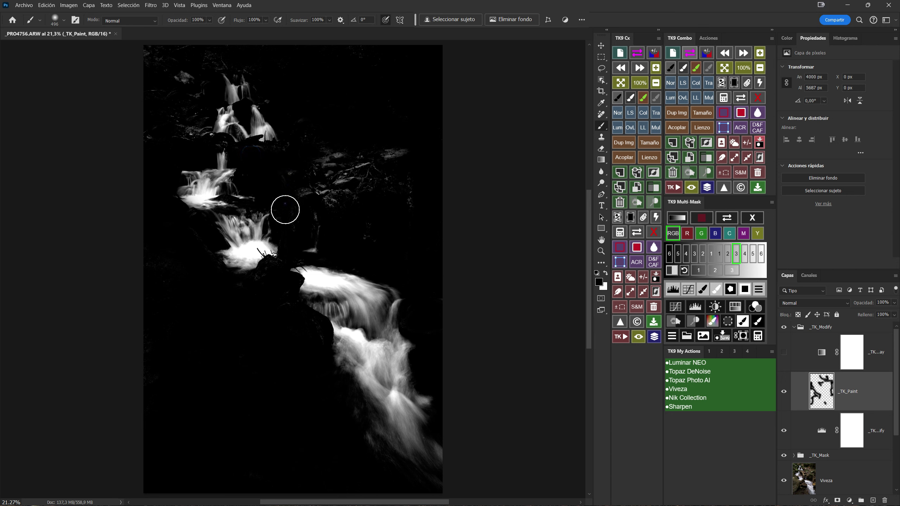
mouse_move(400, 151)
mouse_down()
mouse_move(339, 157)
mouse_move(285, 179)
mouse_move(379, 179)
mouse_move(315, 203)
mouse_move(319, 193)
mouse_up()
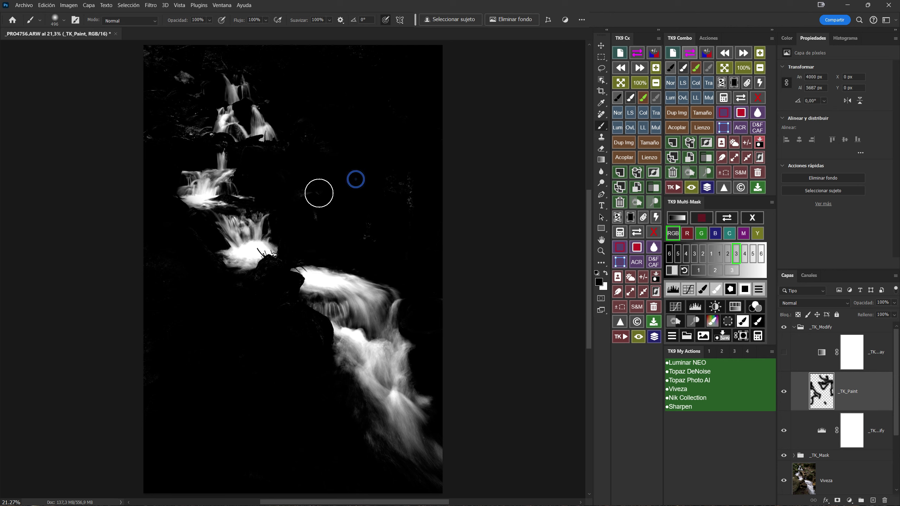
mouse_move(315, 138)
mouse_down()
mouse_move(421, 200)
mouse_move(407, 195)
mouse_move(376, 238)
mouse_move(346, 227)
mouse_move(361, 229)
mouse_move(177, 57)
mouse_move(156, 136)
mouse_move(194, 130)
mouse_move(209, 40)
mouse_move(169, 122)
mouse_move(196, 125)
mouse_up()
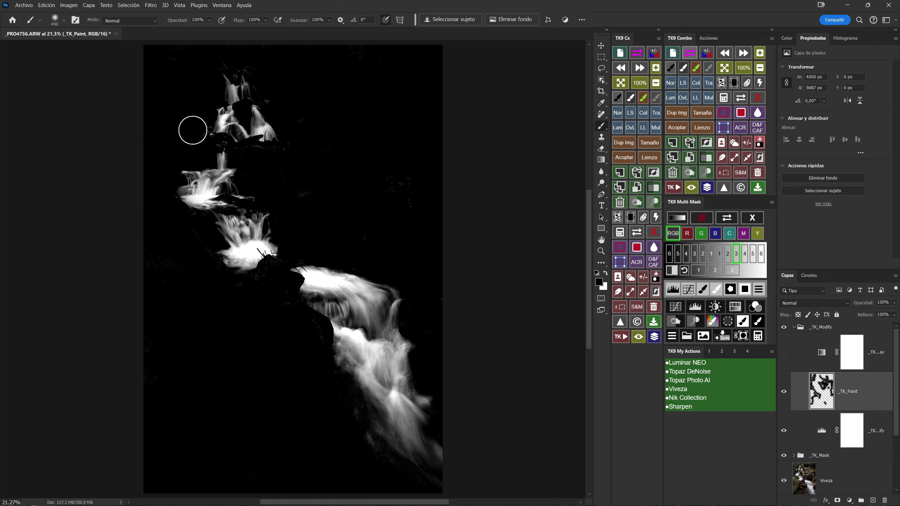
Load the finished mask as a selection and clear the mask-building groups
click(198, 132)
click(237, 60)
click(378, 57)
click(274, 98)
click(260, 286)
click(281, 306)
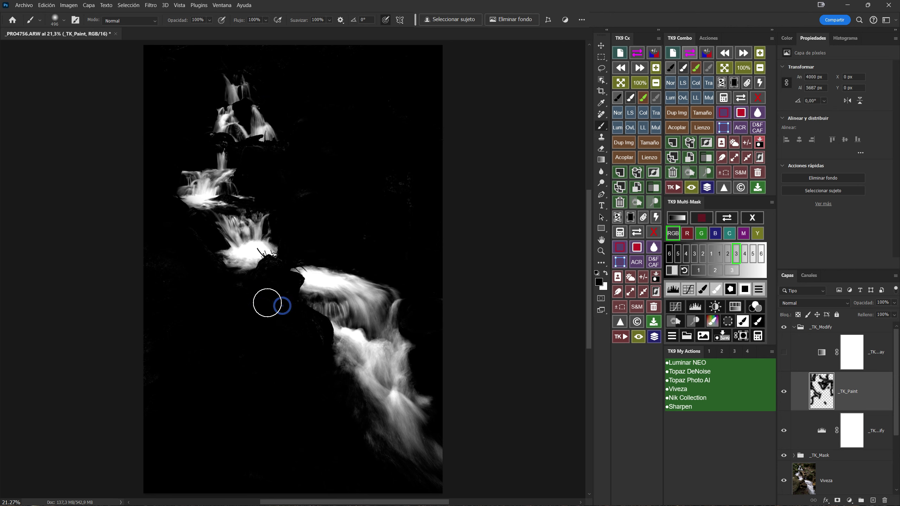
click(255, 293)
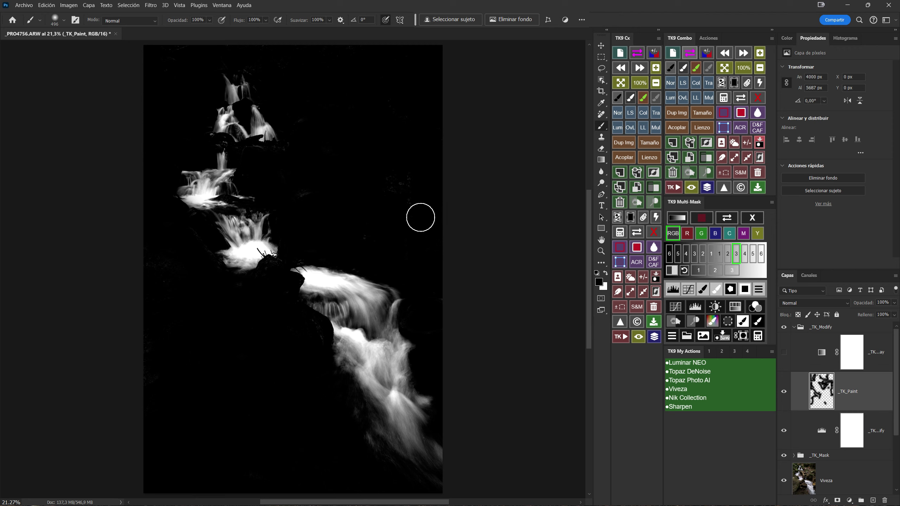
click(411, 181)
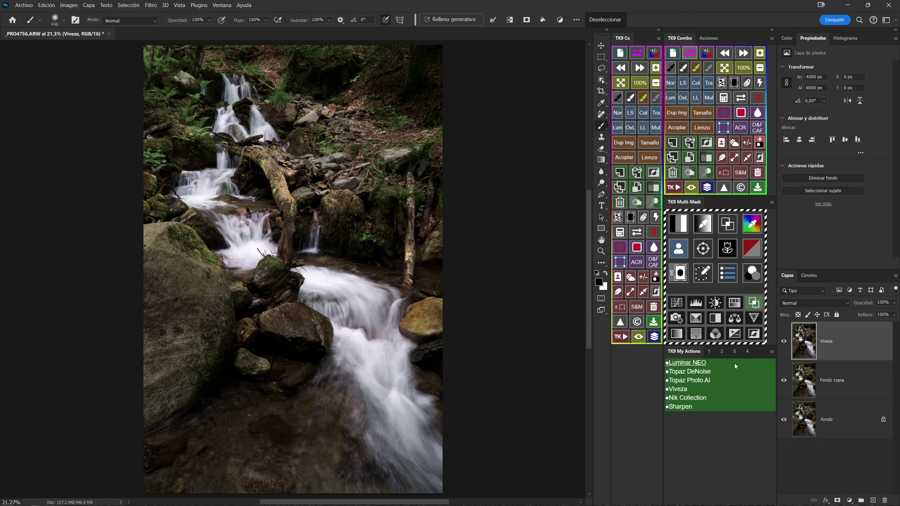
Add an inverted layer mask to the Viveza layer, keeping its effect off the white water
click(837, 500)
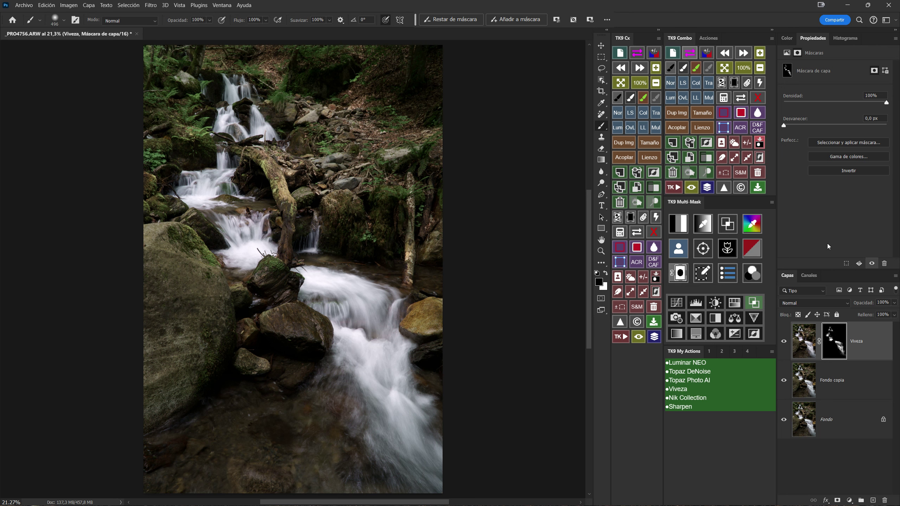
click(837, 171)
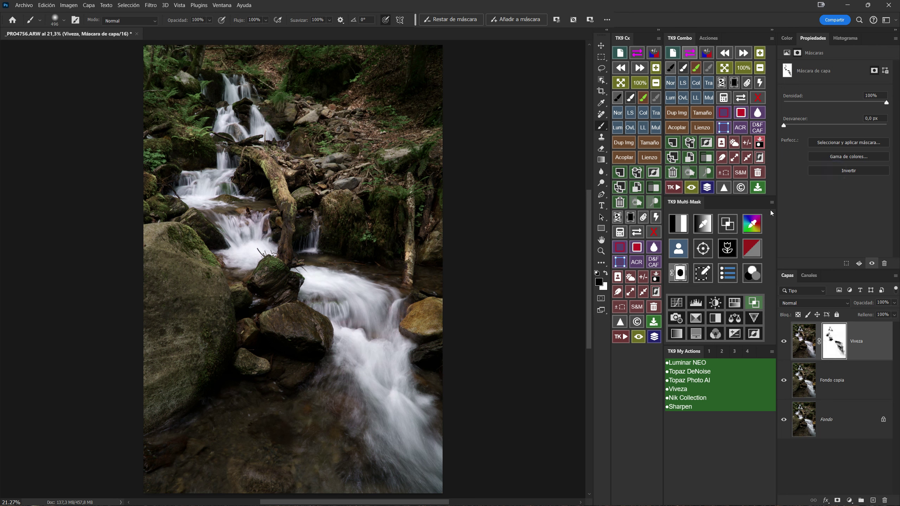
click(691, 187)
click(691, 188)
click(691, 187)
click(691, 187)
click(691, 188)
click(691, 188)
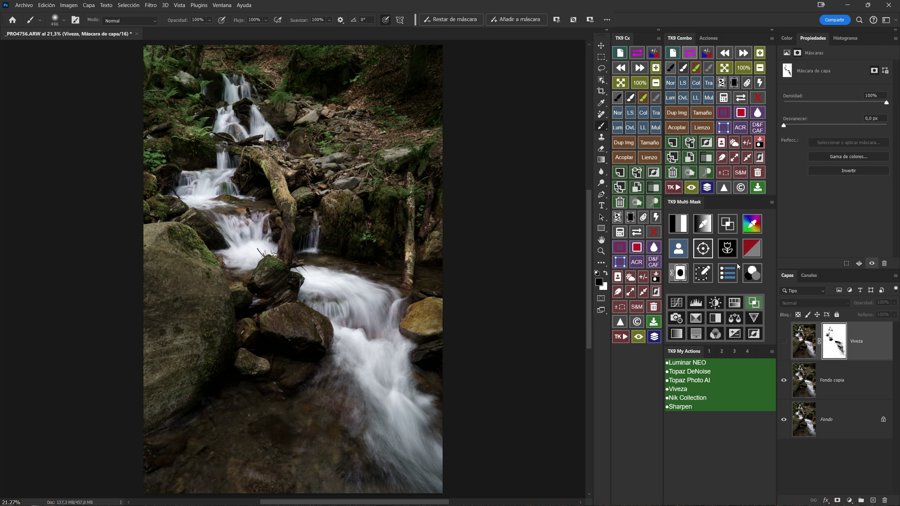
click(784, 342)
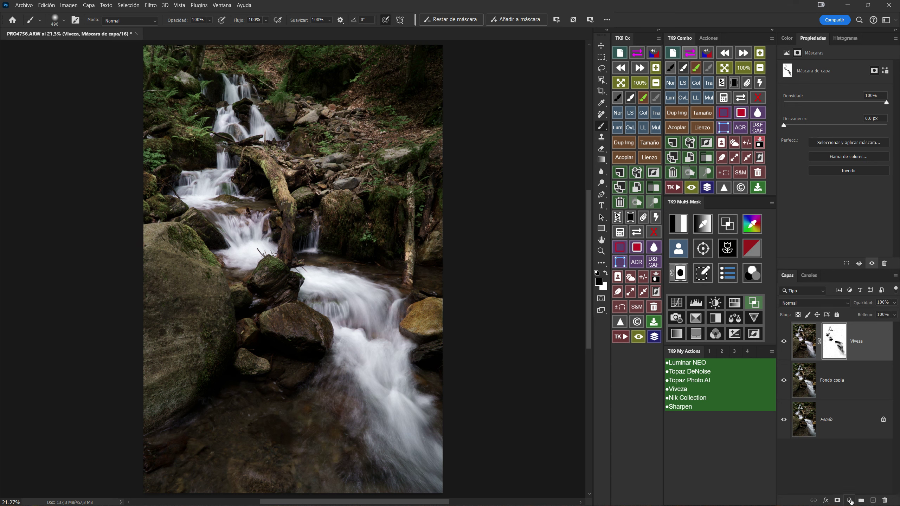
click(850, 501)
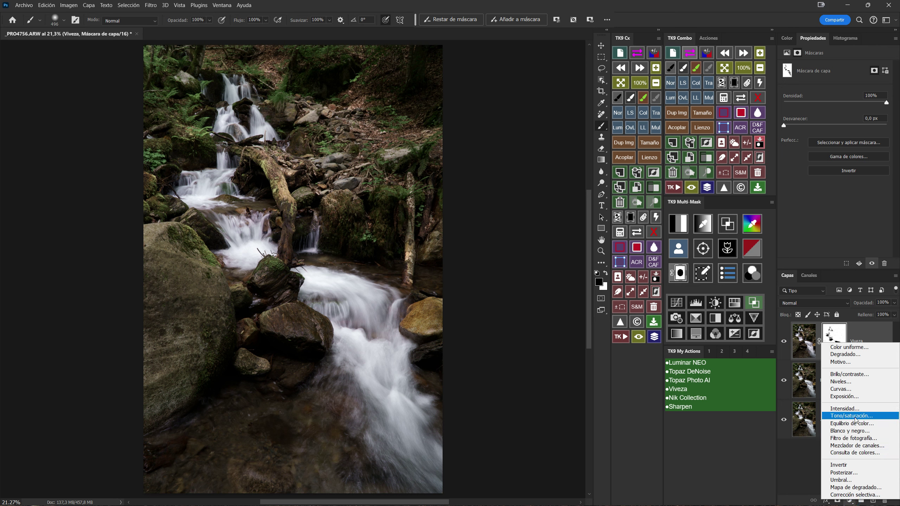
Add a Hue/Saturation layer masked with an inverted copy of the Viveza mask
click(829, 412)
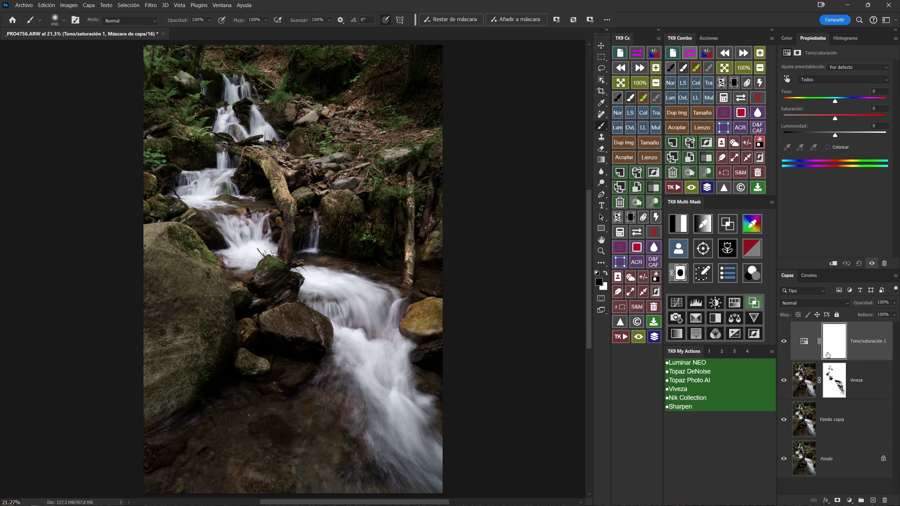
drag(833, 345, 883, 500)
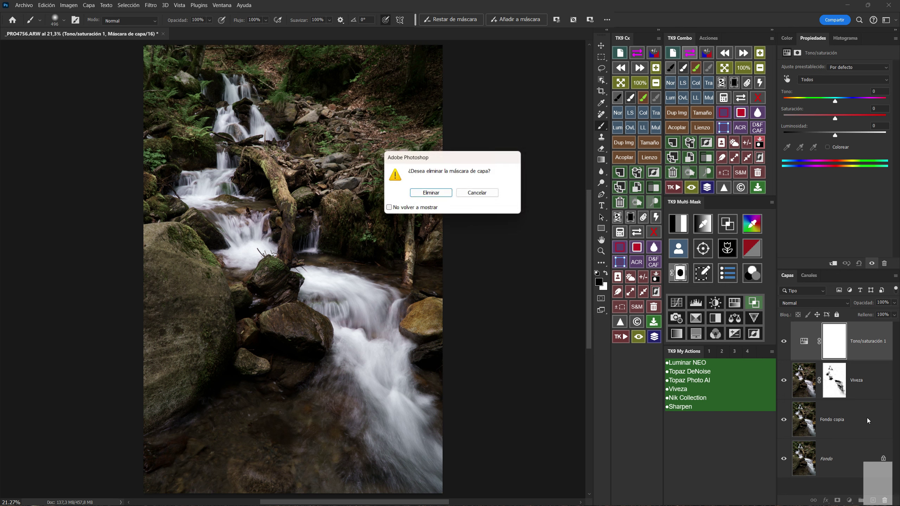
click(430, 194)
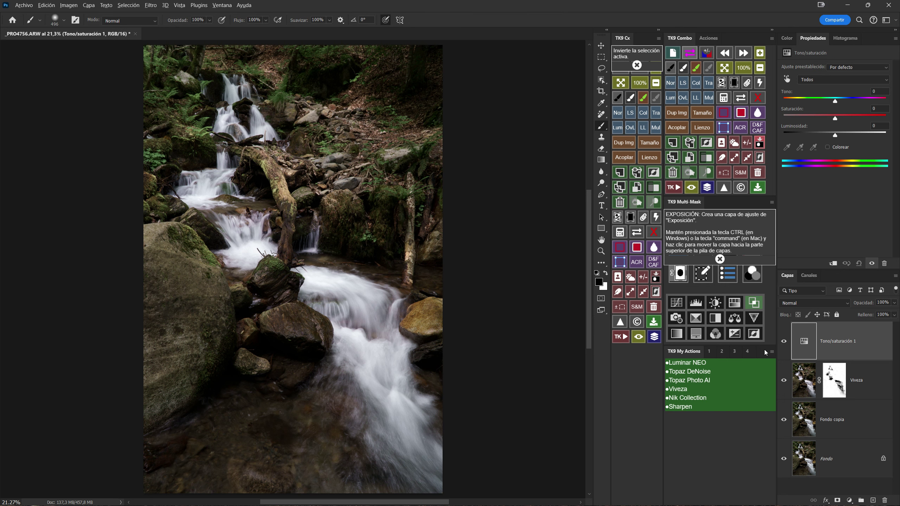
drag(833, 383, 837, 348)
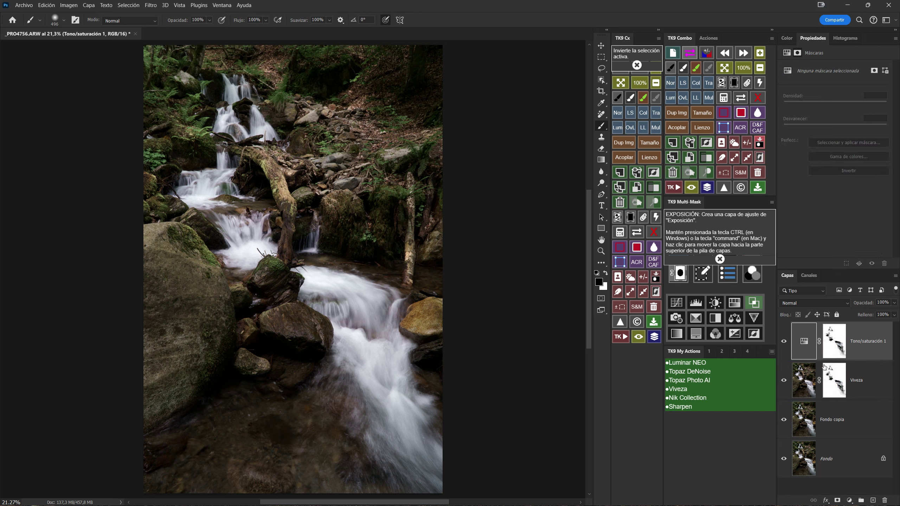
click(834, 342)
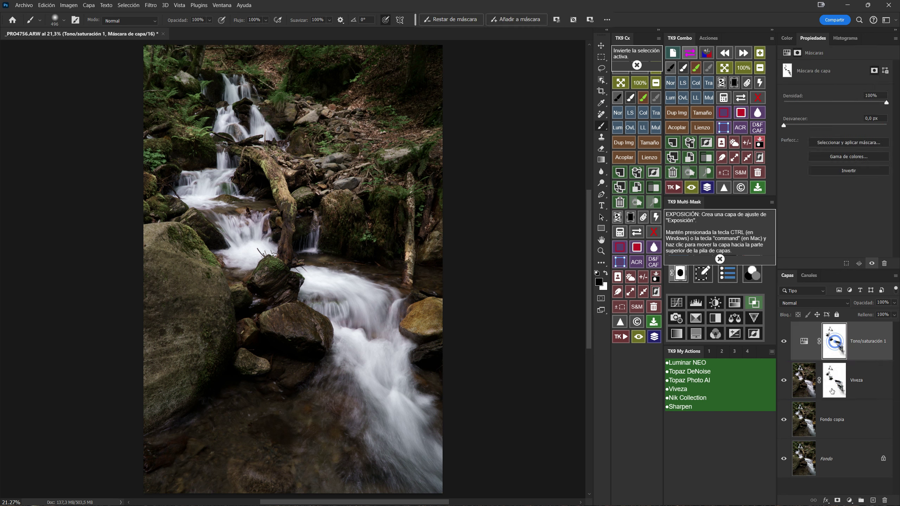
click(839, 170)
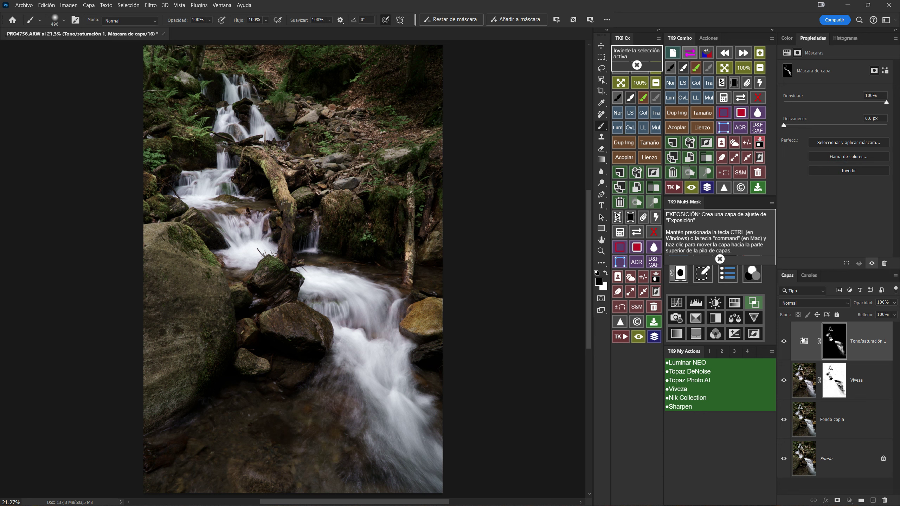
key(ctrl+2)
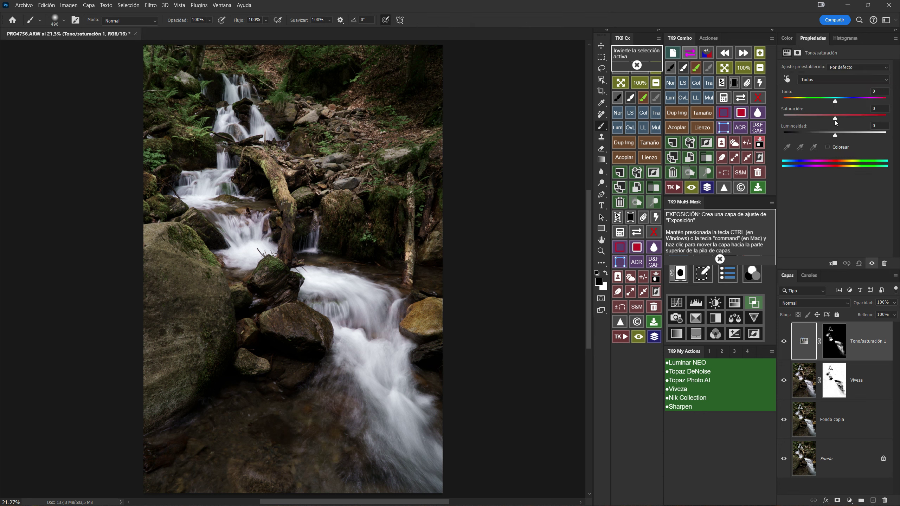
Lower the water's saturation to -67, then stamp all visible layers into a new layer
drag(836, 119, 821, 120)
drag(819, 119, 817, 119)
click(784, 342)
click(784, 342)
drag(816, 120, 803, 120)
click(784, 342)
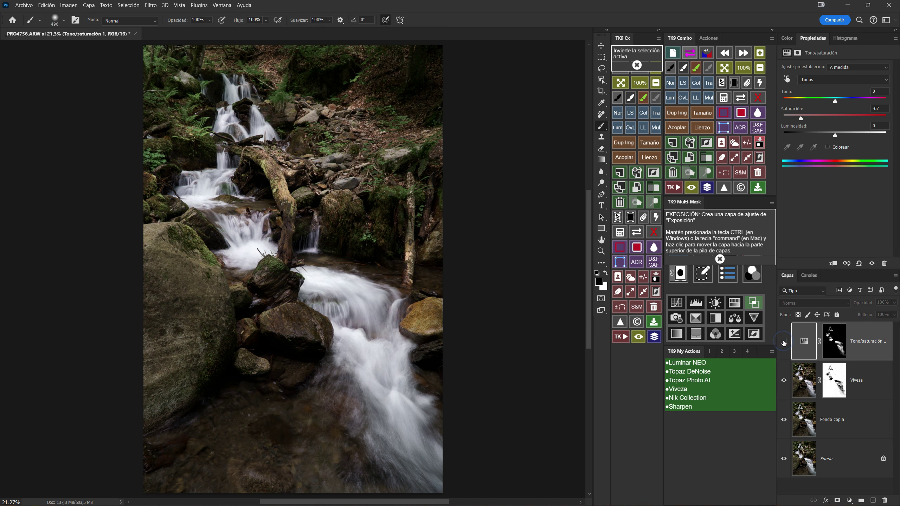
click(784, 342)
click(784, 342)
click(784, 342)
click(784, 342)
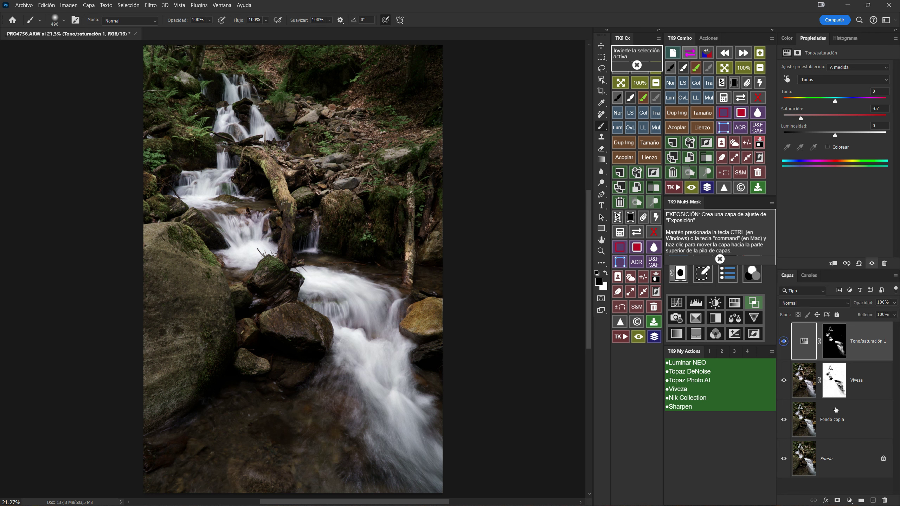
click(720, 259)
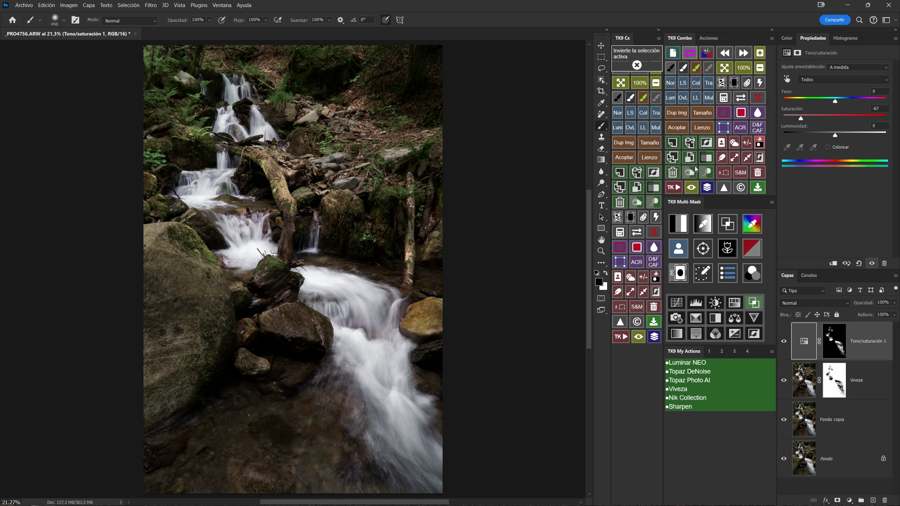
click(691, 145)
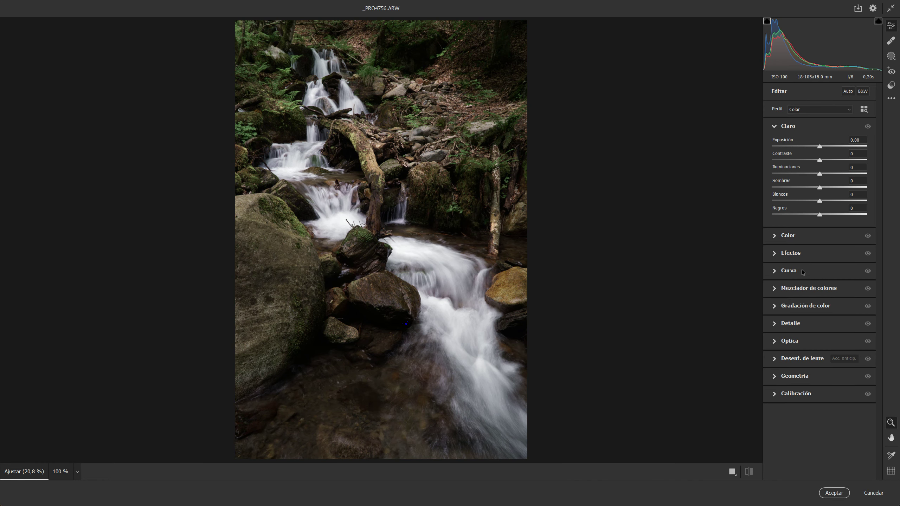
In Point Color, sample a brown tone and raise its hue, saturation and luminance
click(773, 294)
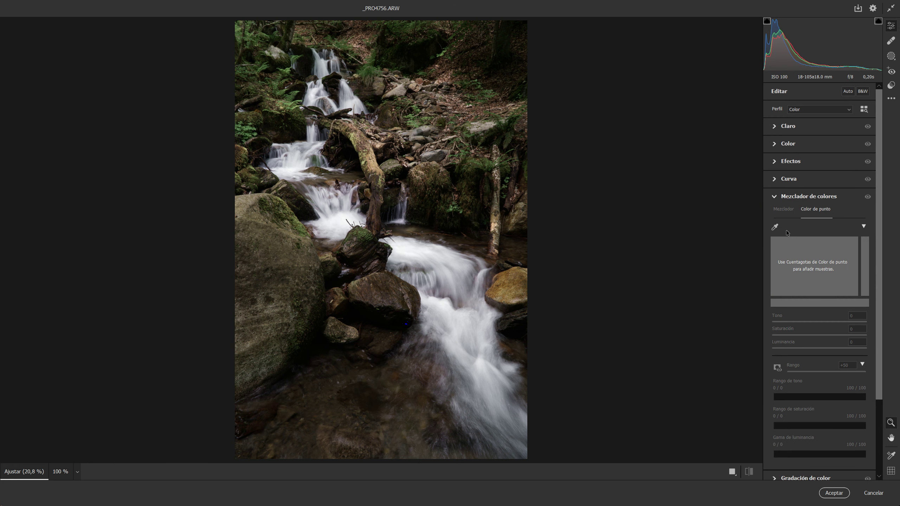
click(775, 227)
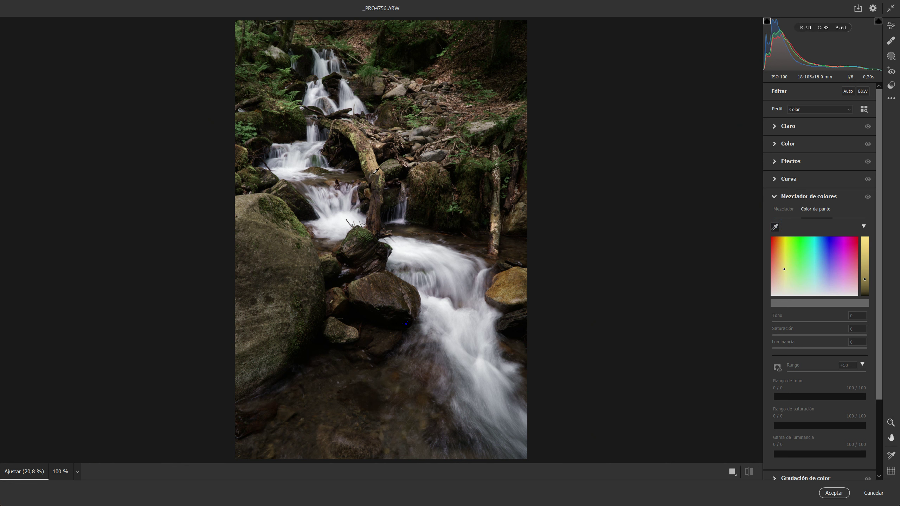
click(373, 163)
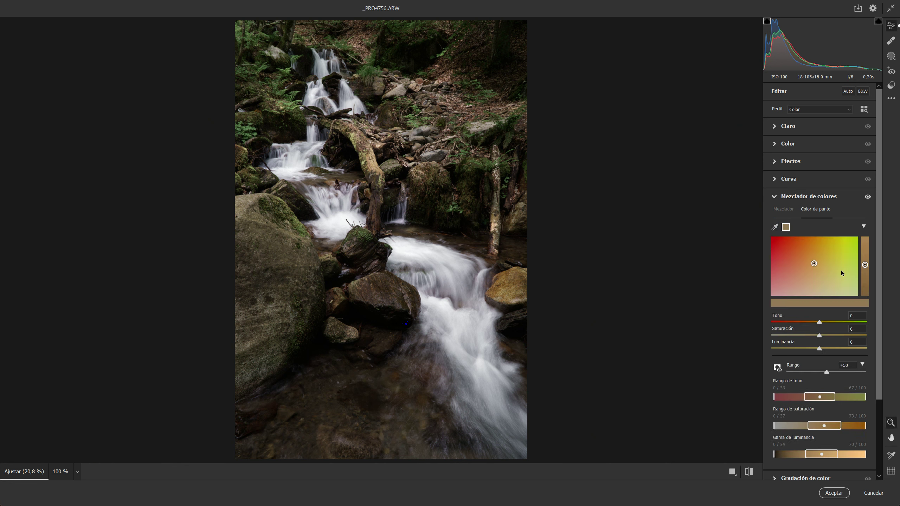
drag(814, 263, 827, 266)
drag(815, 335, 826, 335)
drag(819, 349, 826, 349)
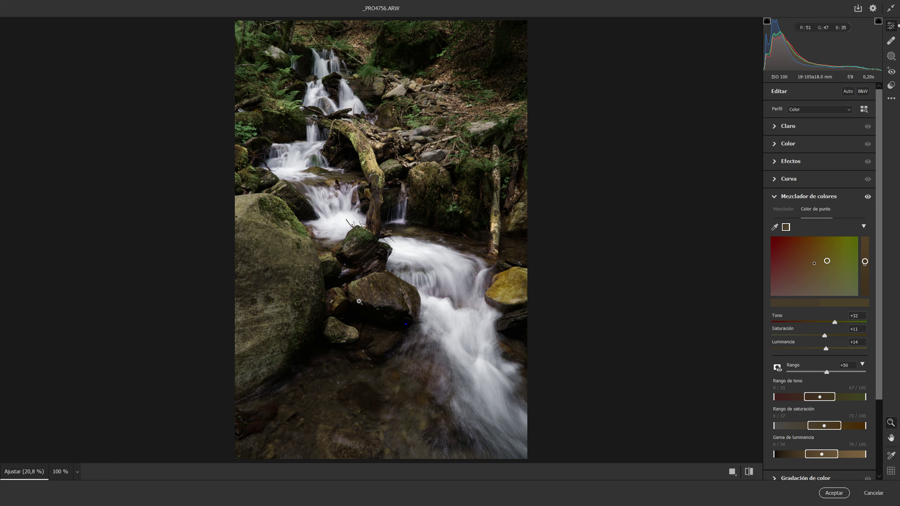
Sample a second brown tone and shift it to hue -19 and luminance -23
click(775, 227)
click(387, 288)
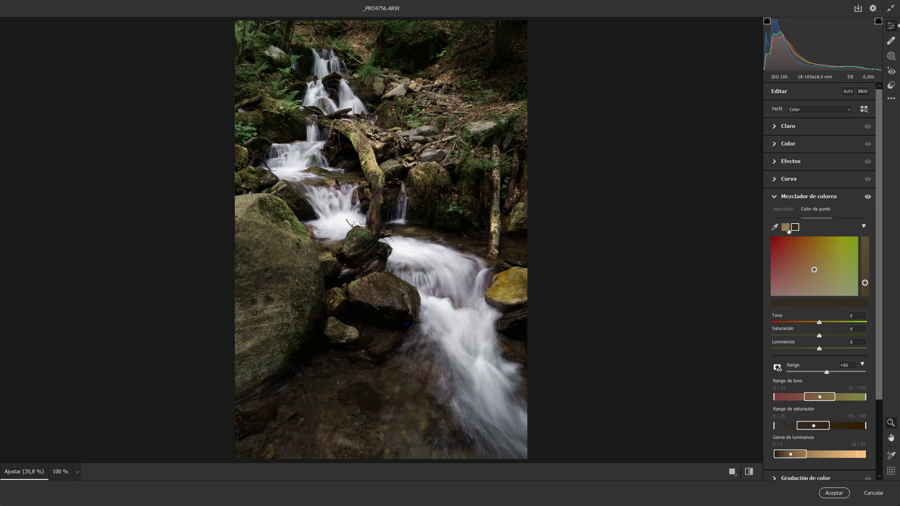
drag(813, 268, 813, 270)
drag(819, 348, 808, 349)
drag(818, 322, 810, 322)
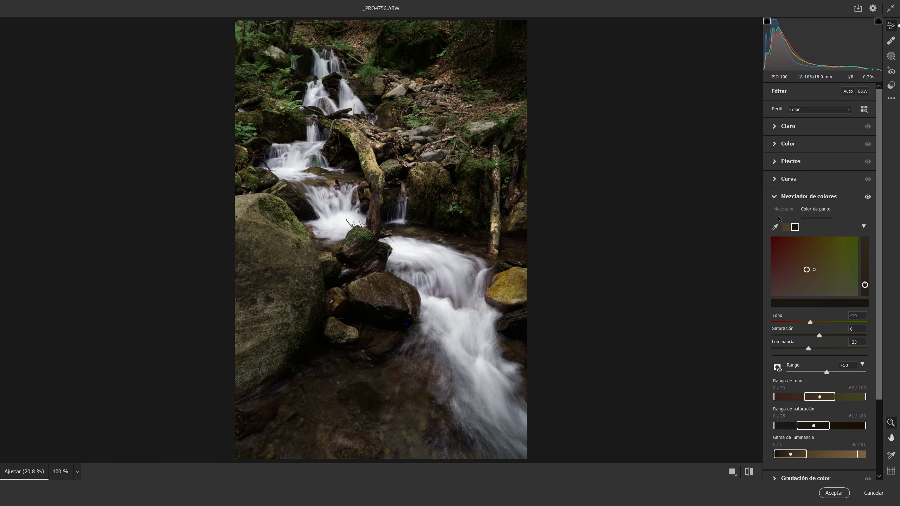
Sample a green tone, adjust its hue, saturation and brightness, and compare before/after
click(774, 227)
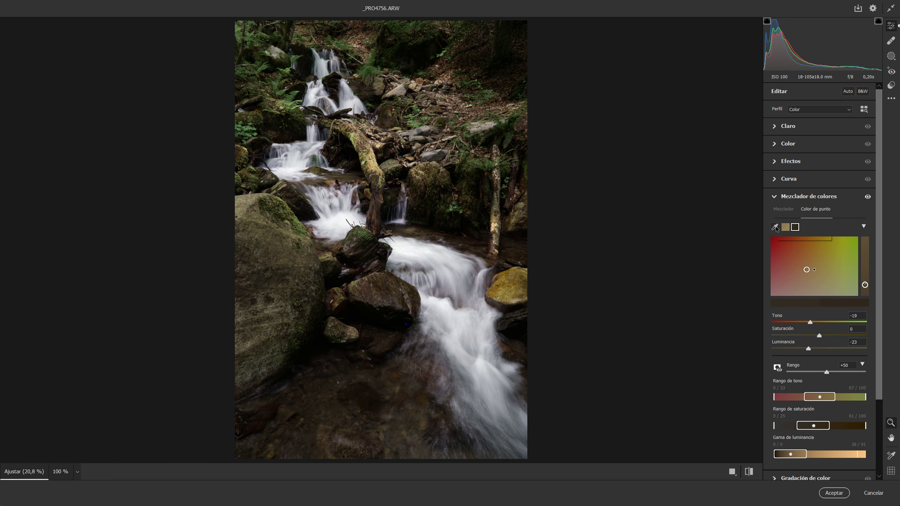
click(290, 96)
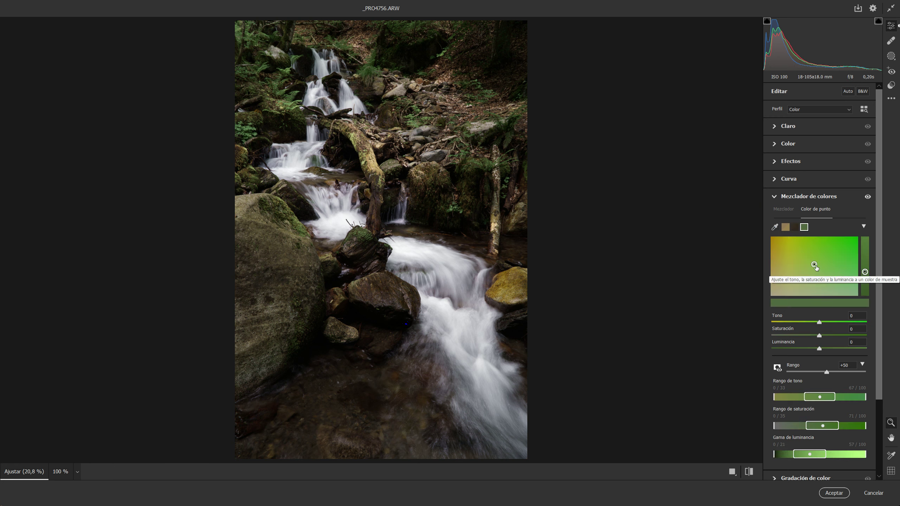
drag(814, 265, 823, 267)
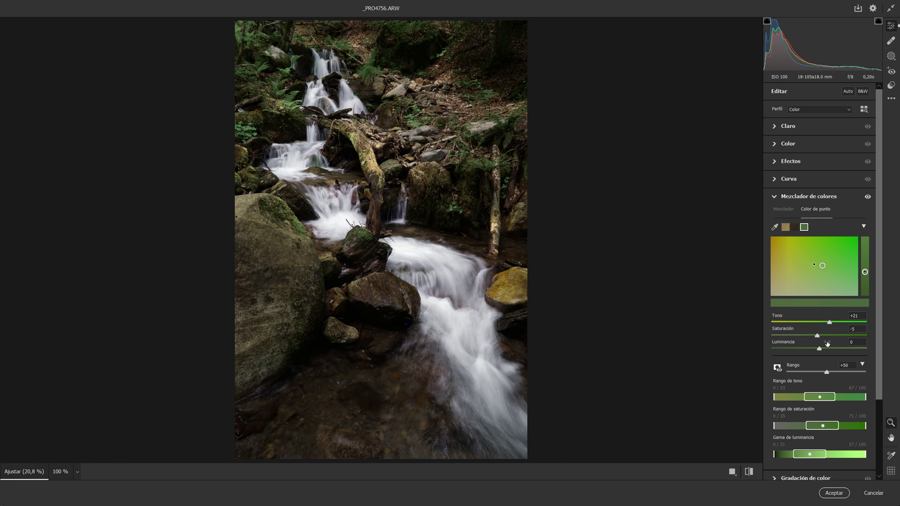
drag(817, 335, 812, 337)
drag(818, 348, 824, 349)
drag(826, 348, 824, 349)
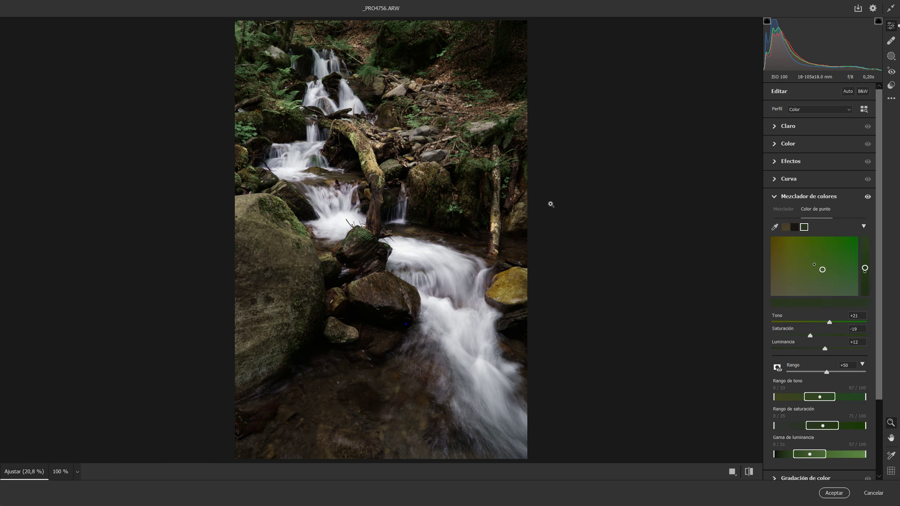
click(749, 471)
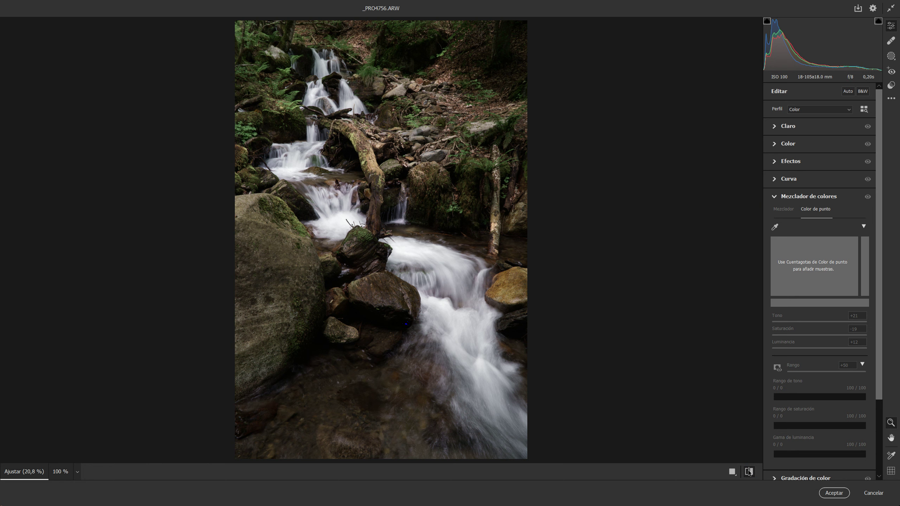
click(749, 471)
click(749, 472)
click(747, 472)
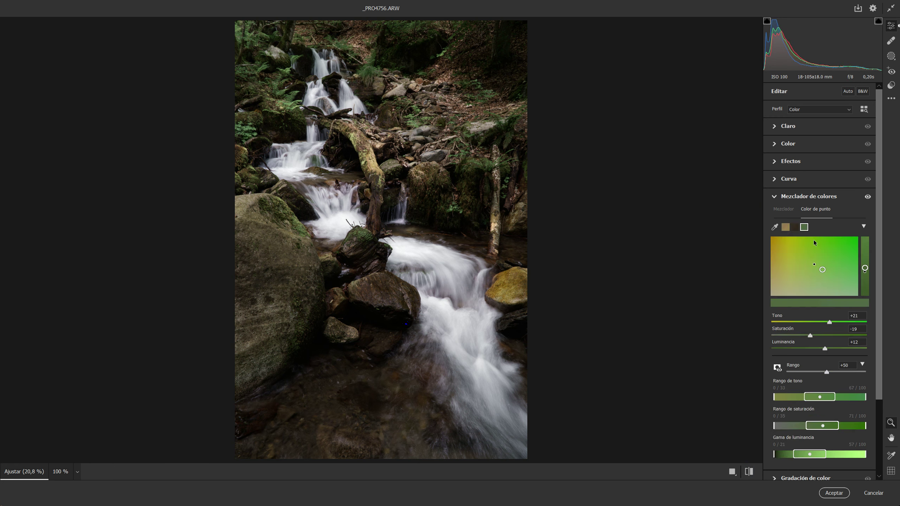
Finalize the green at hue -13, saturation -38, luminance -10 and apply the Camera Raw edits
drag(809, 335, 801, 335)
mouse_move(802, 336)
mouse_down()
mouse_move(829, 322)
mouse_move(813, 323)
mouse_up()
drag(814, 324, 813, 323)
drag(824, 348, 814, 350)
click(835, 493)
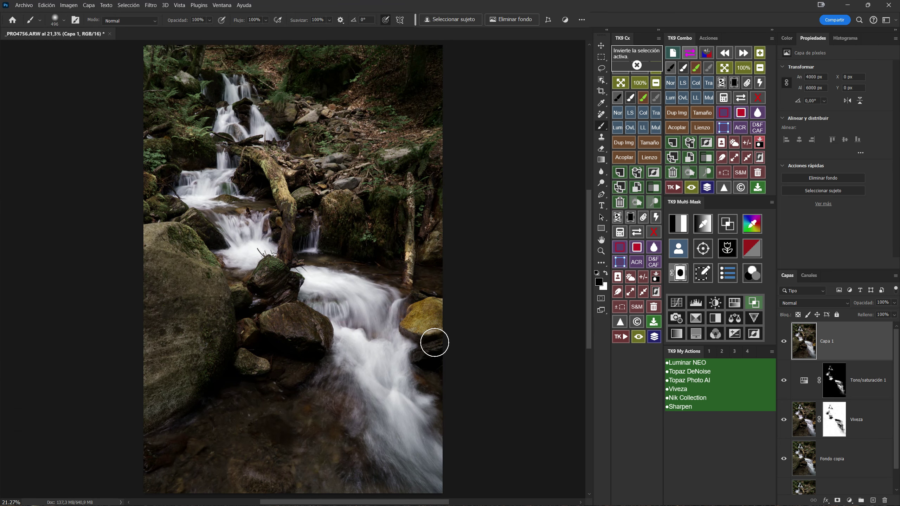
Compare the image with Capa 1 hidden, then rename Capa 1 to 'Cambiar colores'
click(784, 342)
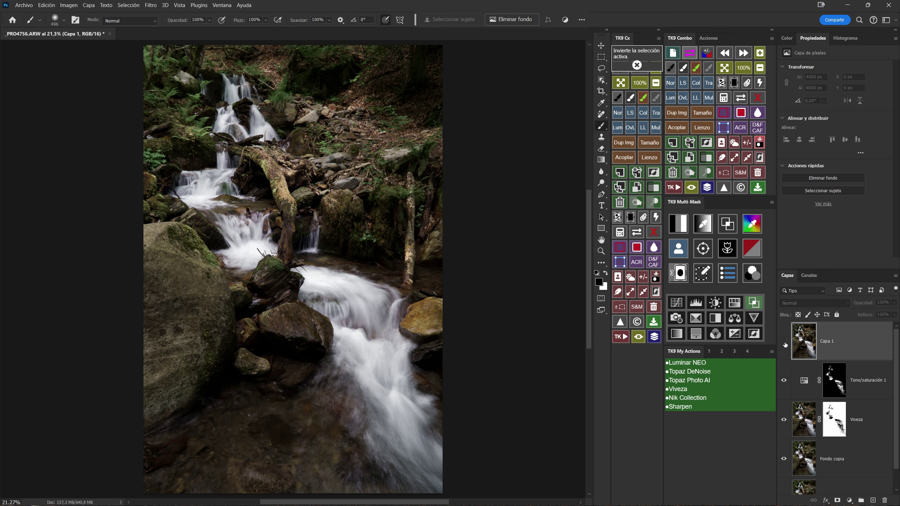
click(784, 342)
click(784, 342)
click(784, 342)
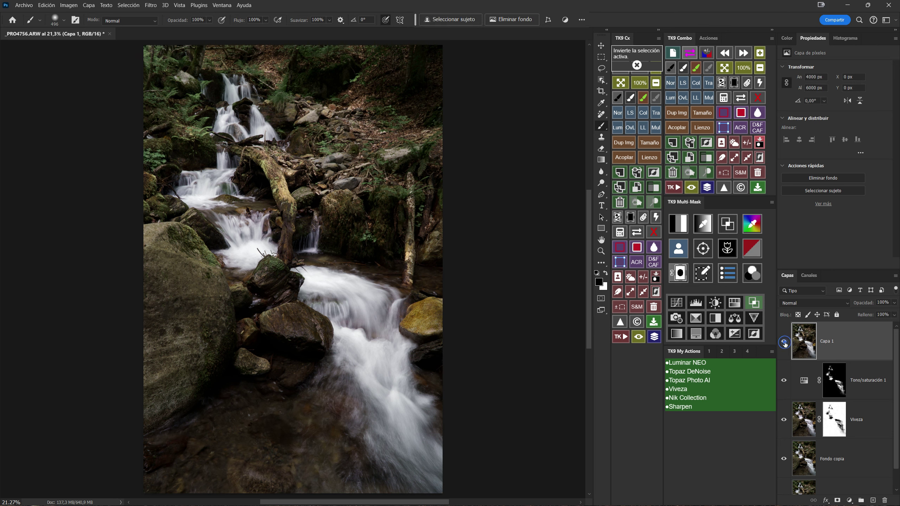
double_click(827, 341)
text(Camb)
text(iar colores)
key(Return)
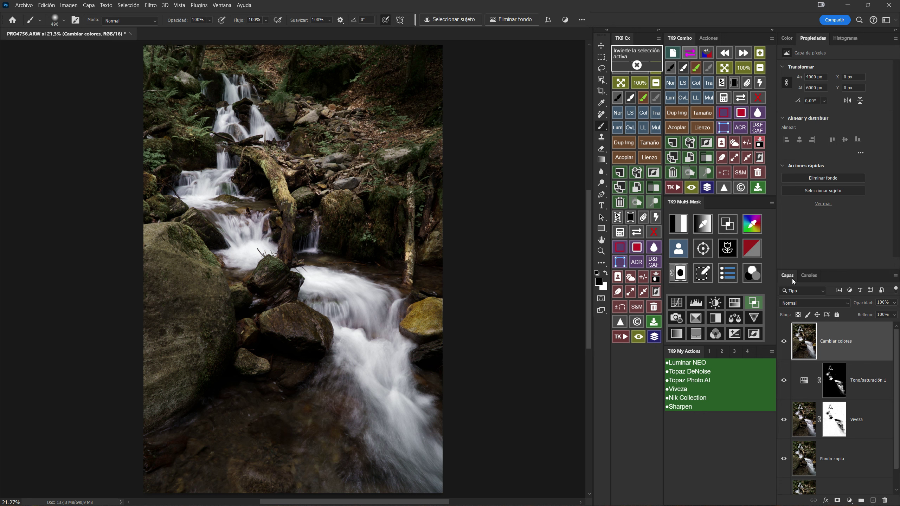
Add a Color Grading curves layer masked by a broader luminosity range and target its shadows
click(752, 274)
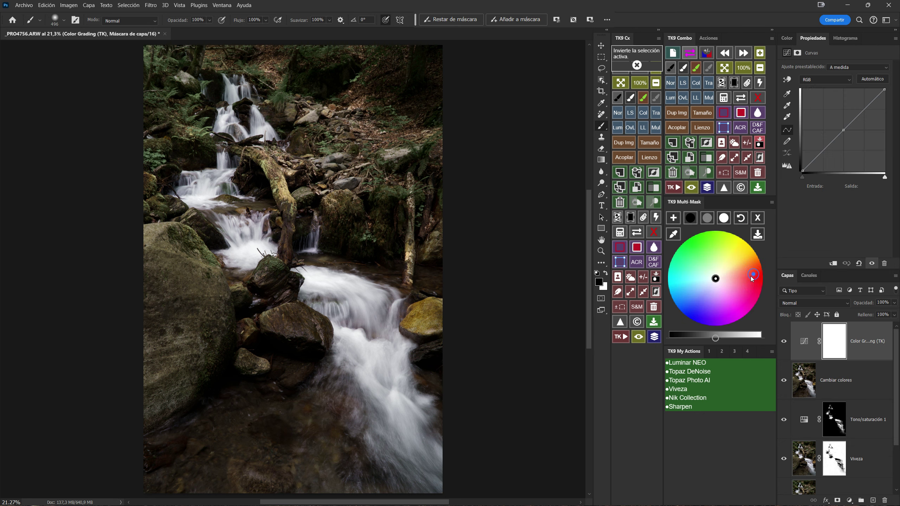
click(758, 234)
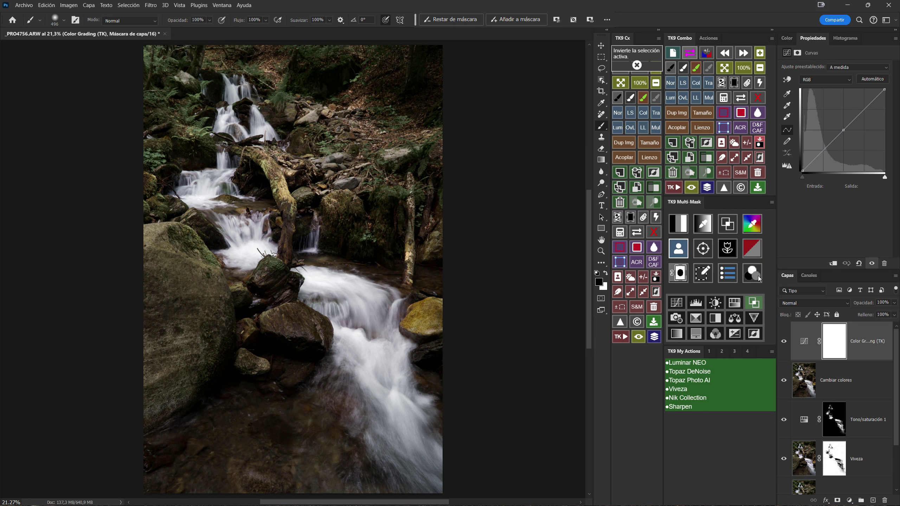
click(676, 228)
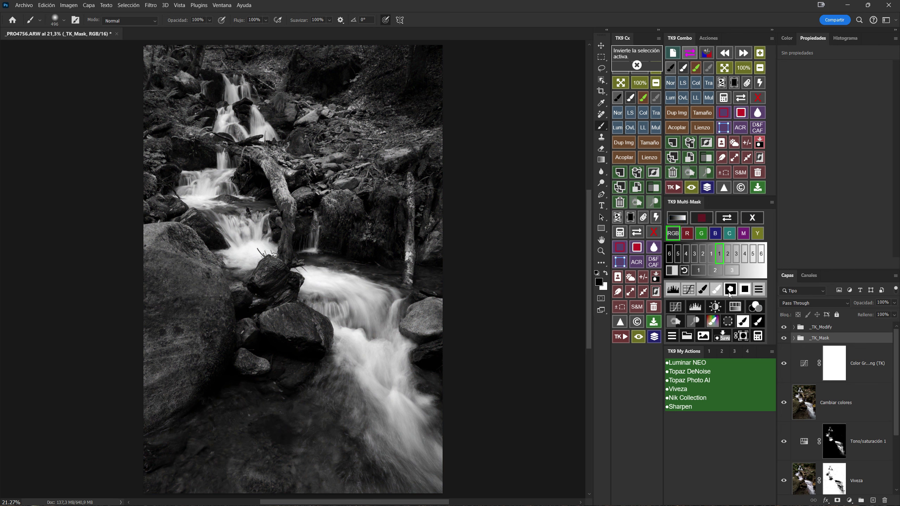
click(732, 271)
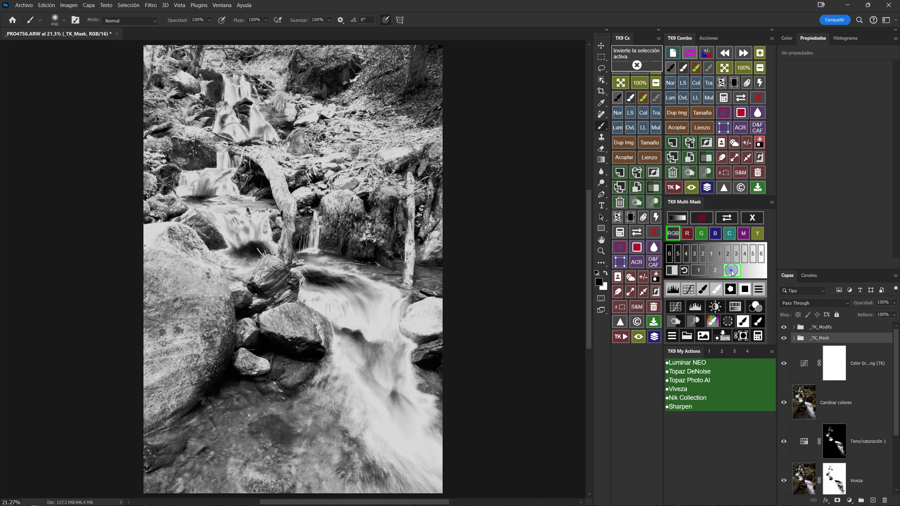
click(753, 307)
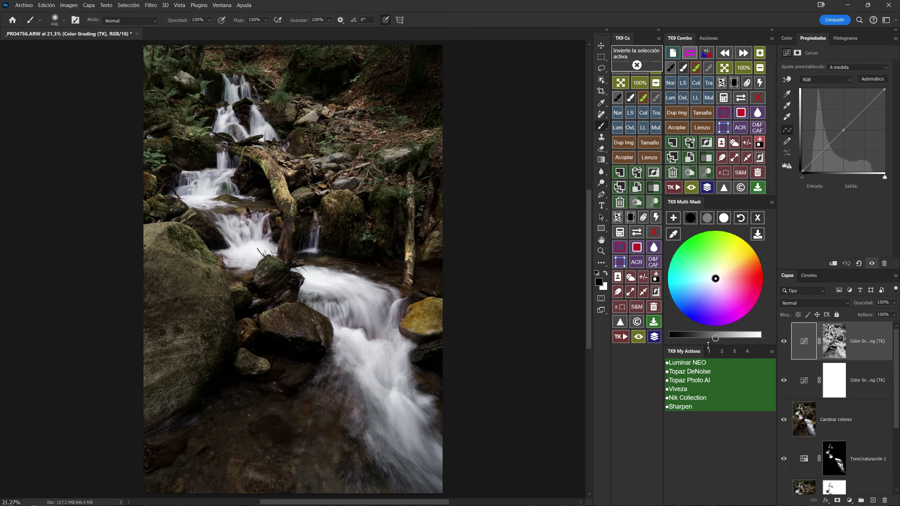
click(690, 217)
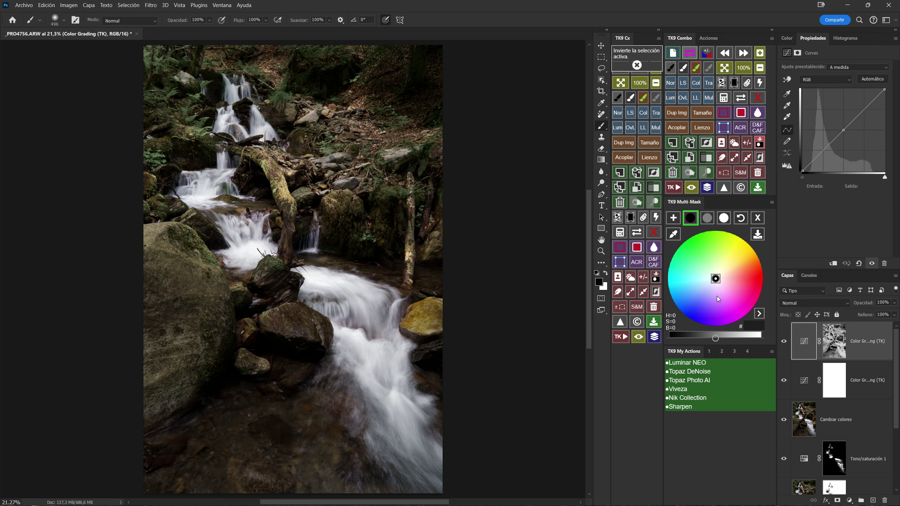
Tint the shadows blue at hue 230, saturation 47, brightness -7
drag(715, 280, 712, 285)
click(709, 293)
drag(709, 292, 708, 292)
click(708, 291)
click(703, 299)
drag(713, 346, 713, 380)
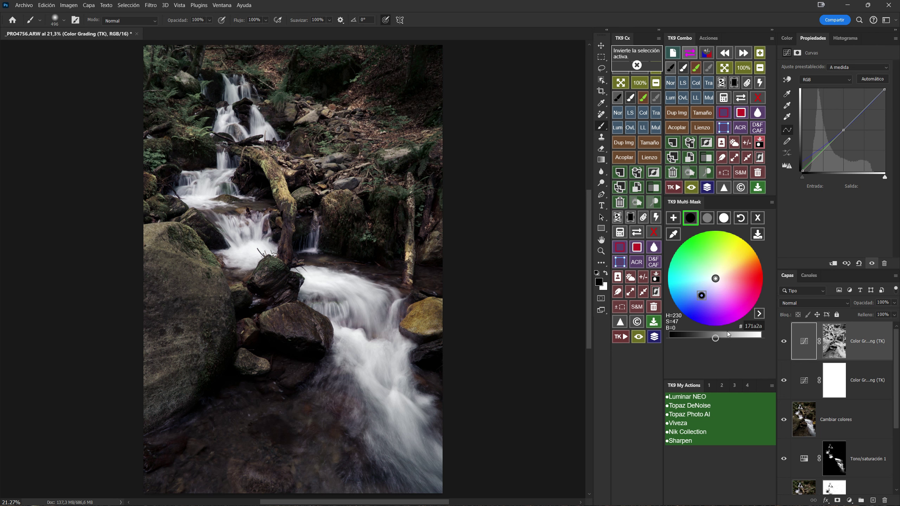
drag(716, 339, 713, 338)
drag(711, 340, 707, 338)
click(710, 220)
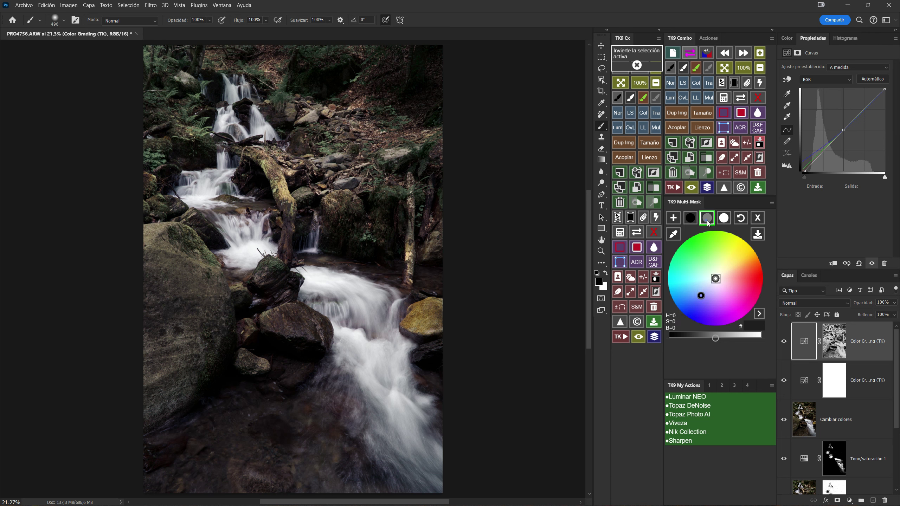
Tint the midtones a cool blue-grey and brighten that tint slightly
click(710, 284)
drag(712, 287, 713, 288)
drag(714, 337, 715, 338)
drag(716, 337, 717, 337)
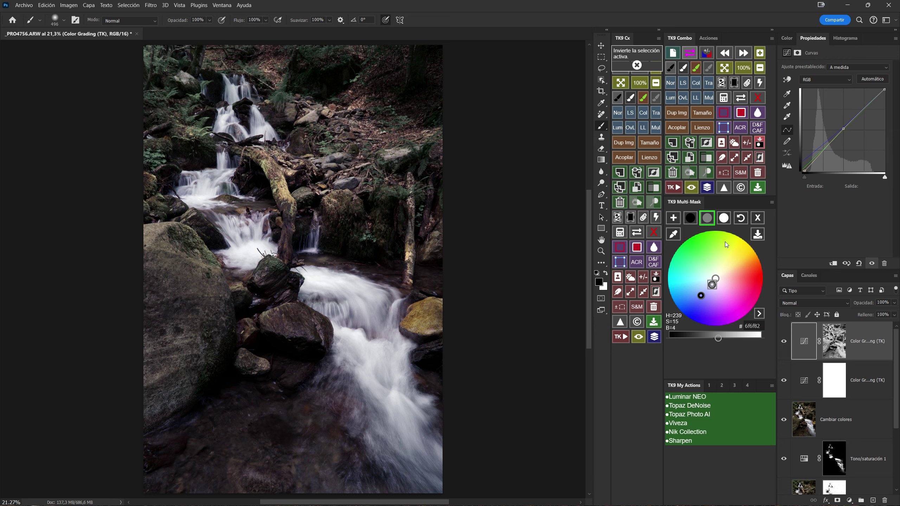
Tint the highlights a warm yellow, brightened slightly
click(723, 218)
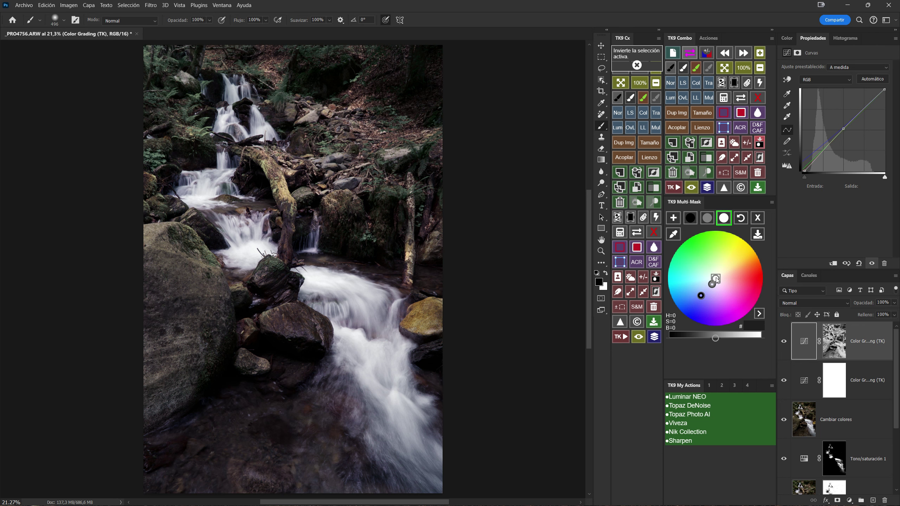
drag(723, 272, 724, 268)
drag(725, 269, 726, 269)
click(720, 339)
click(720, 340)
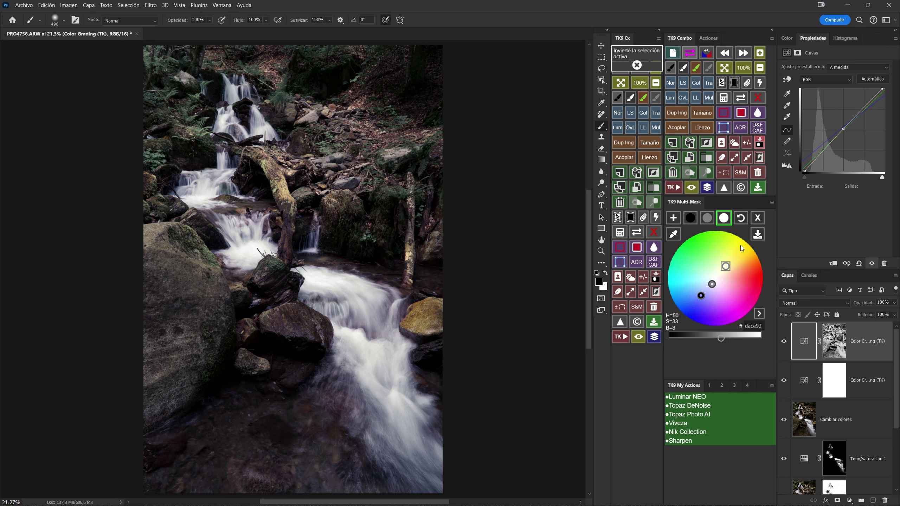
Compare the grading on and off, then stamp all visible layers into Capa 1
click(691, 191)
click(690, 190)
click(690, 191)
click(758, 217)
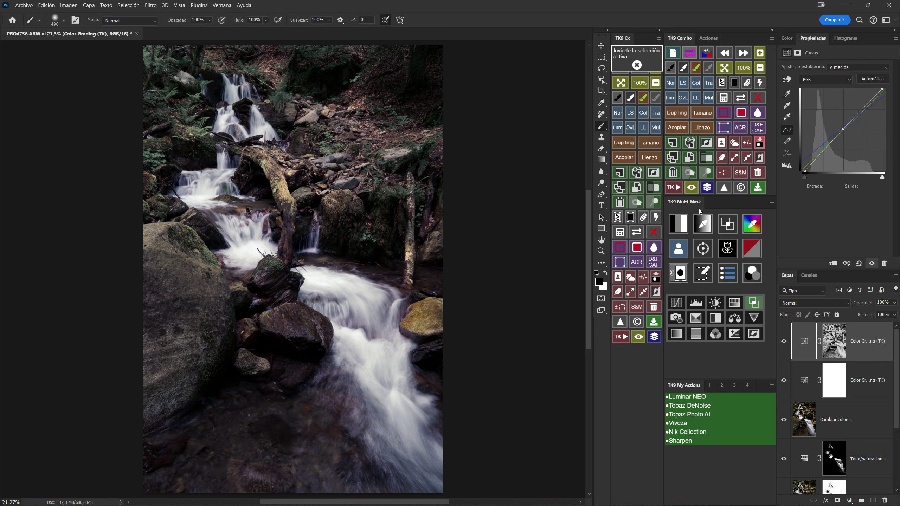
click(689, 143)
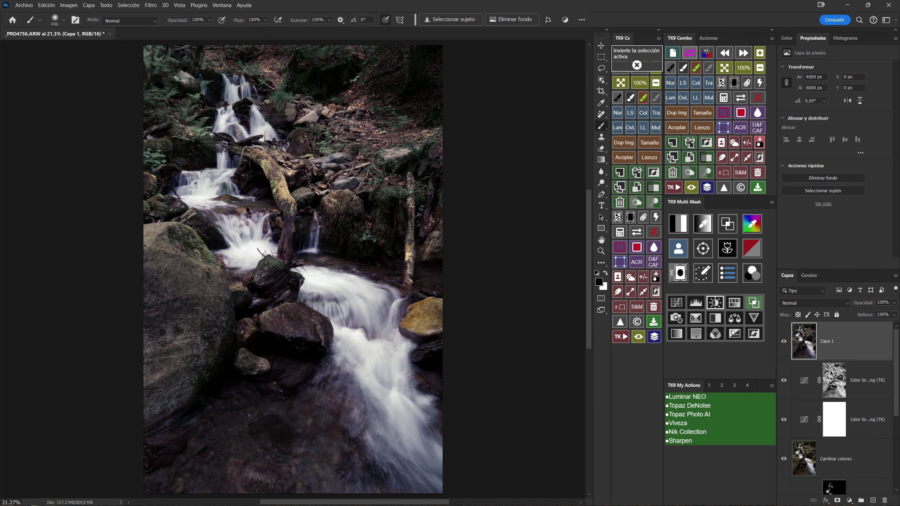
Run the 'Subir luces amarillas y rojas' action, adding the Subir amarillos y rojos Selective Color layer
click(708, 385)
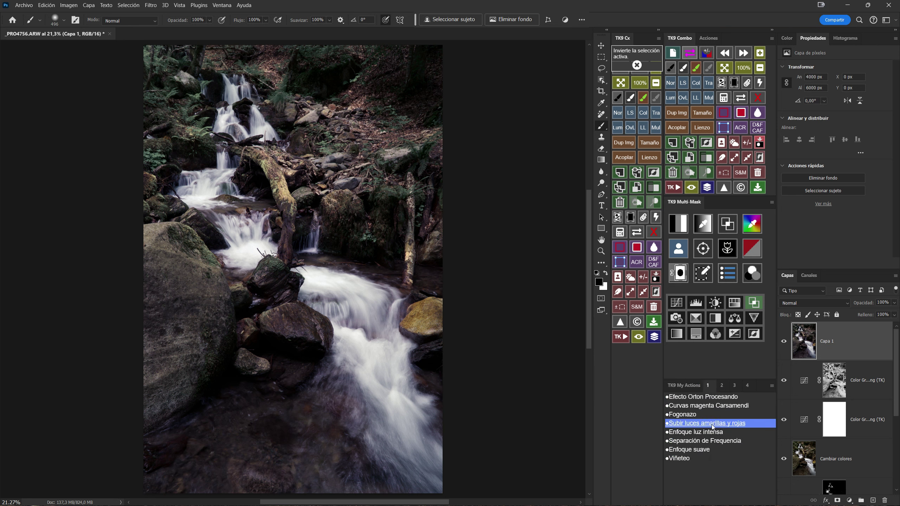
click(712, 424)
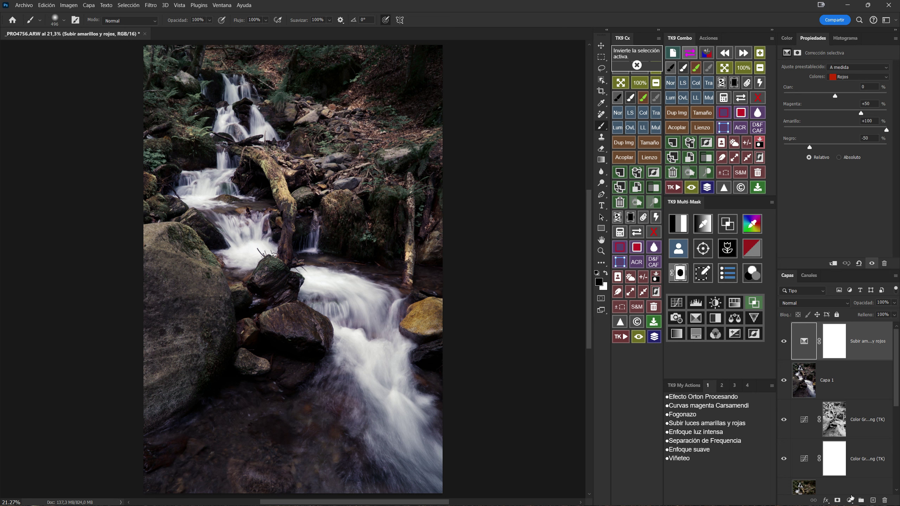
click(849, 500)
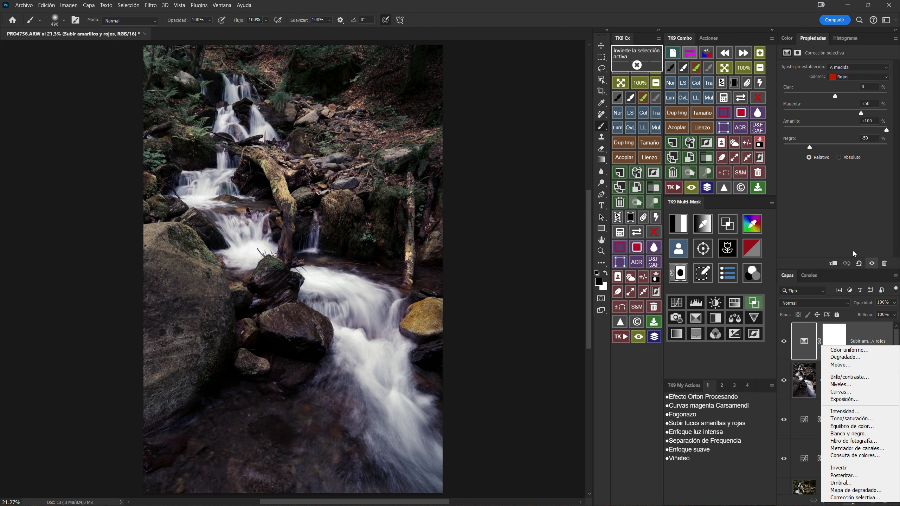
Inspect the Selective Color Amarillos, Cianes and Azules ranges, returning to Rojos
click(847, 217)
click(866, 79)
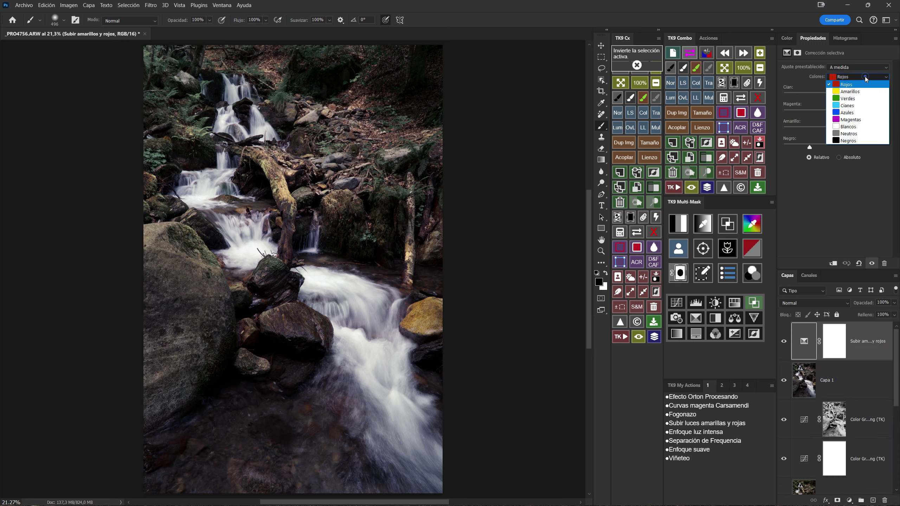
click(855, 207)
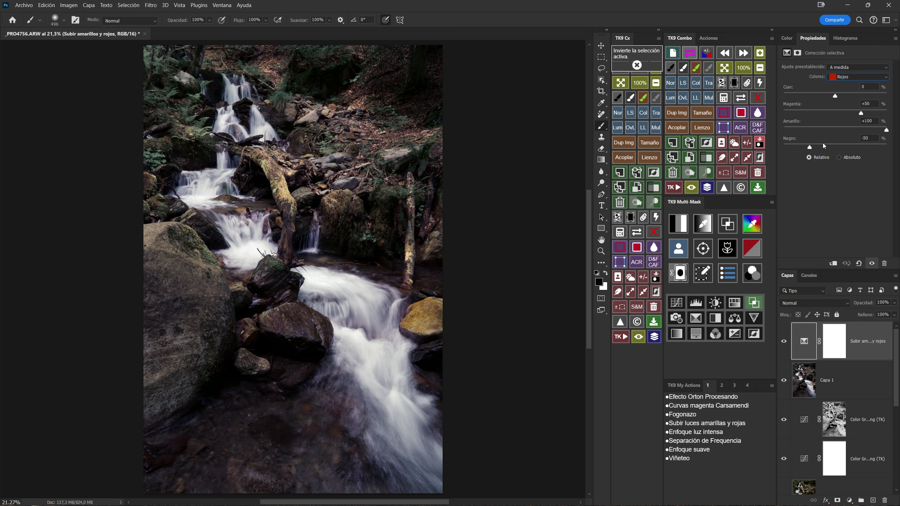
click(852, 77)
click(849, 91)
click(854, 76)
click(844, 99)
click(839, 78)
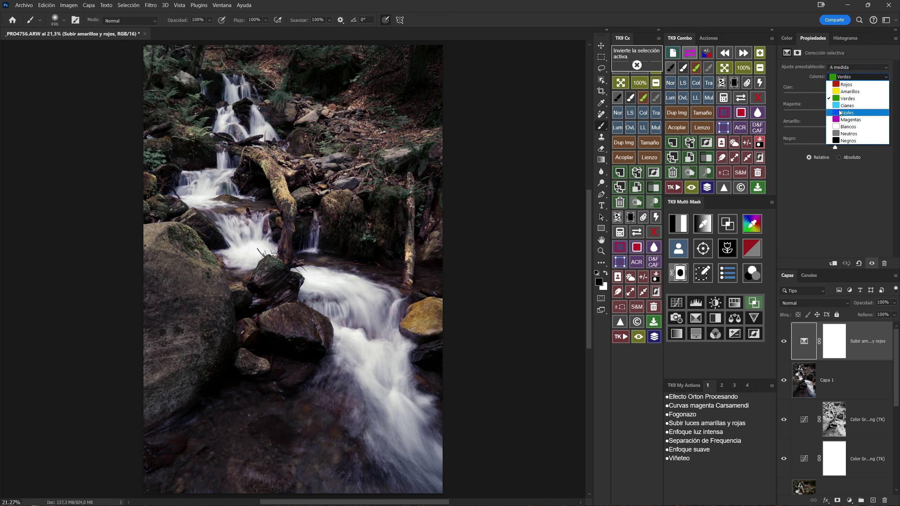
click(839, 105)
click(845, 78)
click(846, 115)
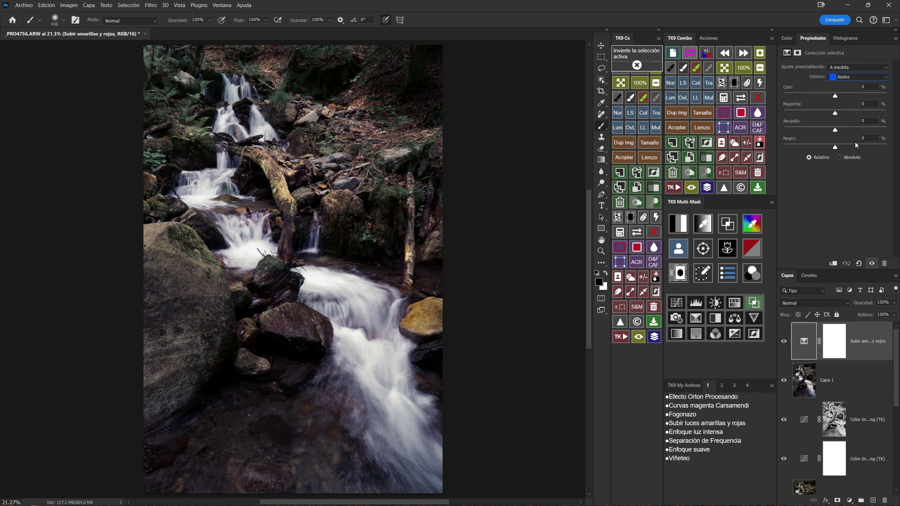
click(844, 78)
Toggle the yellow-red boost to compare, then show a black-and-white luminosity mask preview
click(784, 342)
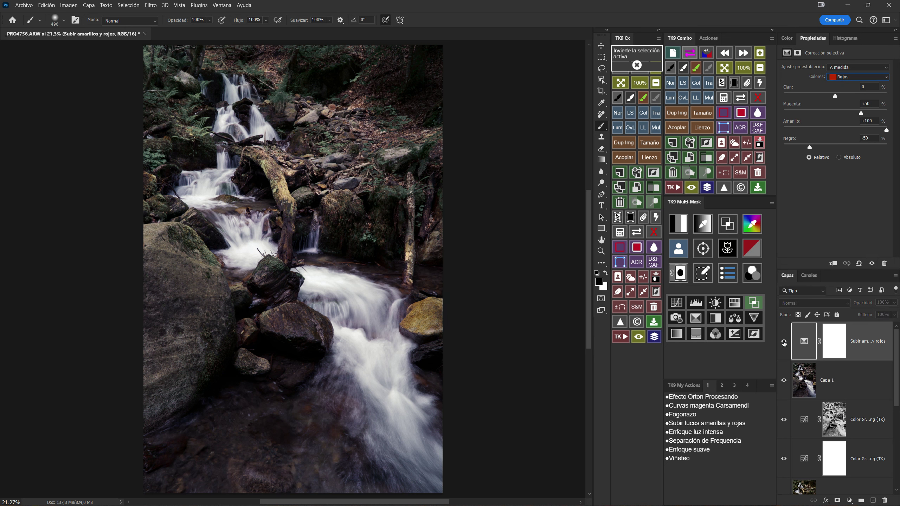
click(784, 341)
click(784, 342)
click(784, 342)
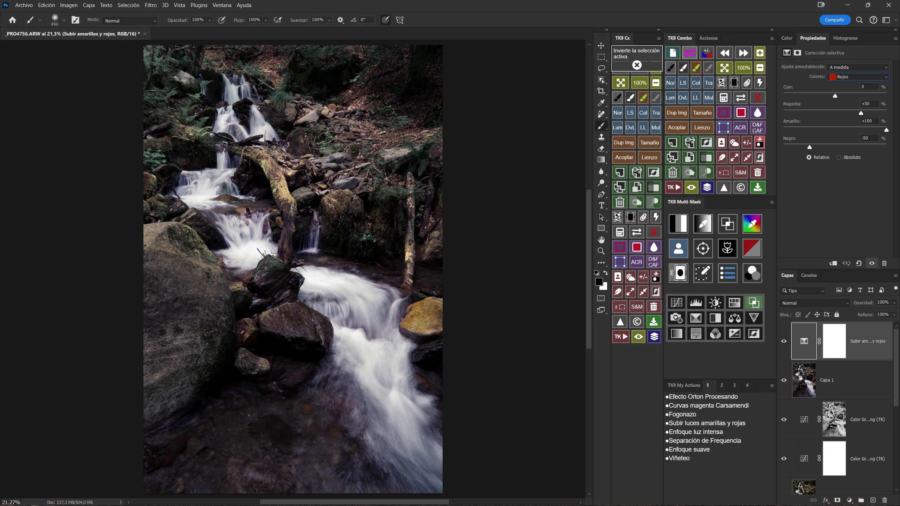
click(680, 225)
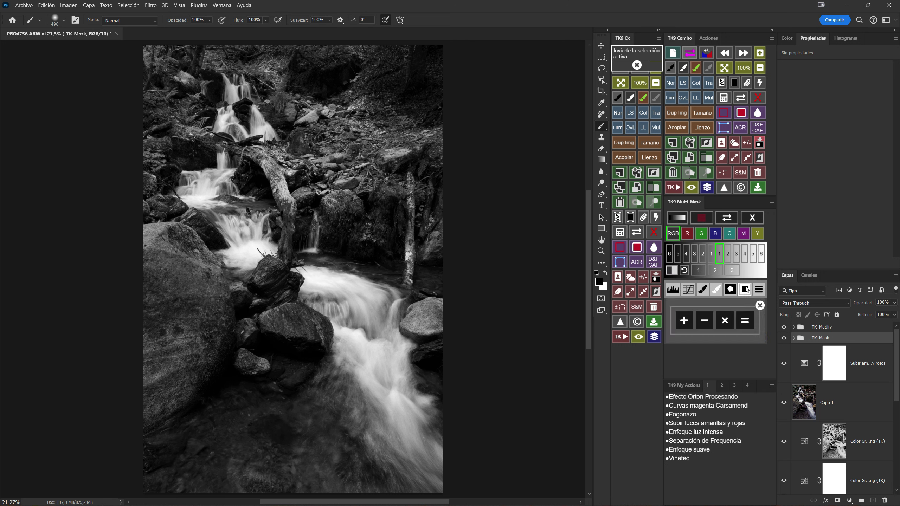
Generate a subtract-mode luminosity mask of the brightest water with an empty paint layer
click(705, 321)
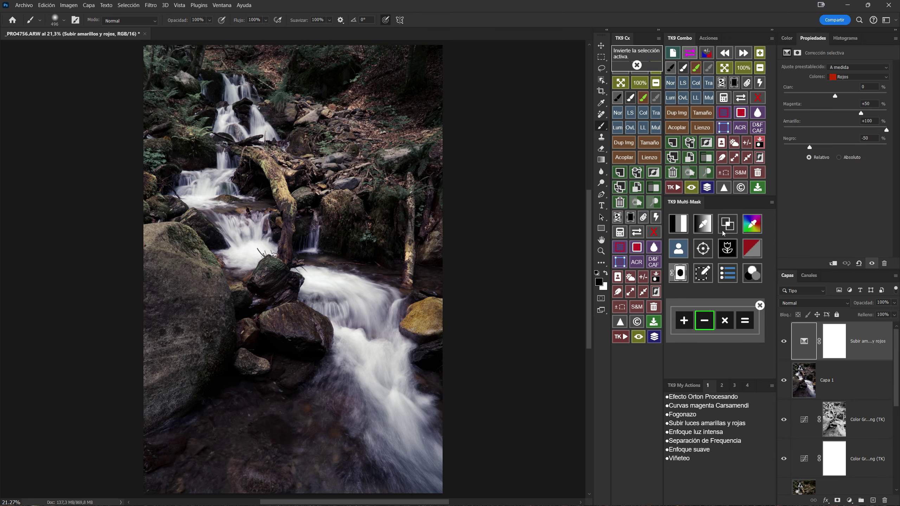
click(678, 223)
click(734, 257)
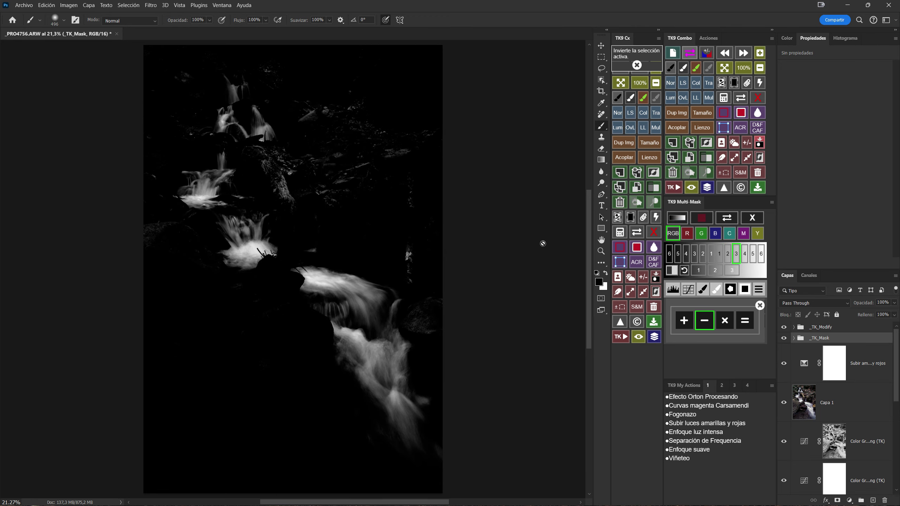
click(702, 290)
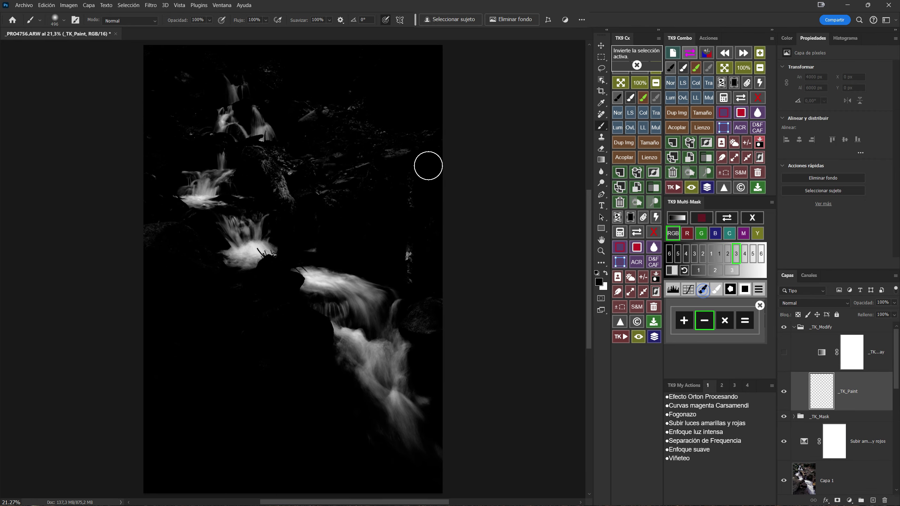
Paint out the rocks, forest and stray speckles so only the white water remains
mouse_move(278, 178)
mouse_down()
mouse_move(318, 116)
mouse_move(267, 64)
mouse_move(334, 115)
mouse_move(367, 115)
mouse_move(426, 137)
mouse_move(361, 161)
mouse_move(332, 142)
mouse_move(288, 211)
mouse_move(276, 192)
mouse_move(317, 247)
mouse_up()
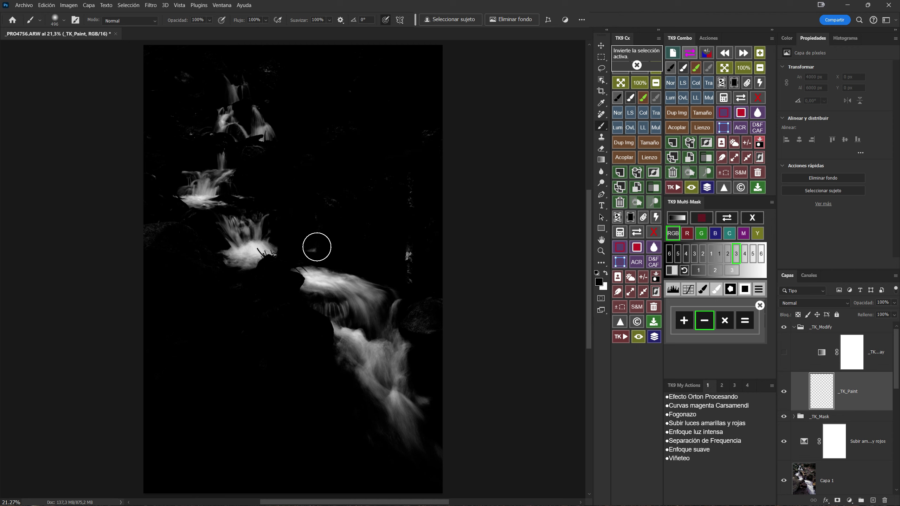
mouse_move(395, 252)
mouse_down()
mouse_move(412, 261)
mouse_move(414, 284)
mouse_up()
mouse_move(175, 84)
mouse_down()
mouse_move(180, 76)
mouse_move(199, 130)
mouse_move(153, 170)
mouse_move(161, 245)
mouse_move(271, 65)
mouse_up()
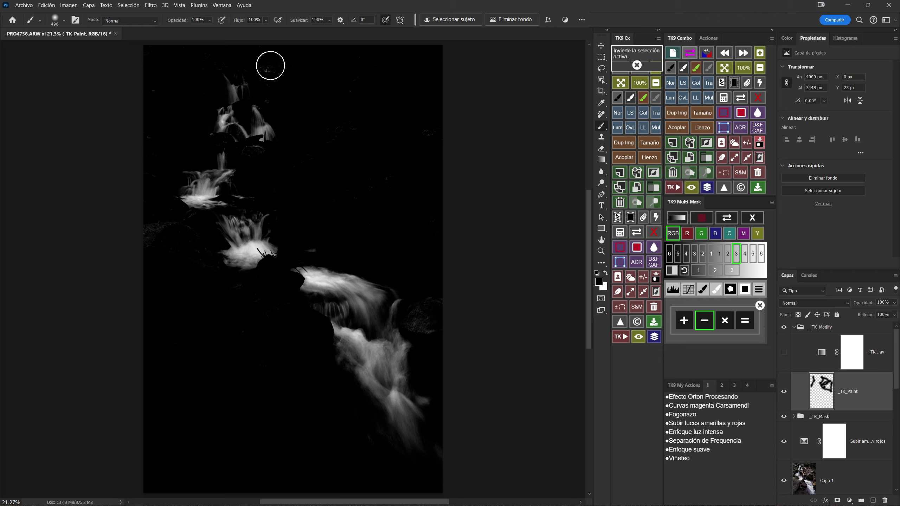
drag(429, 284, 430, 335)
click(312, 249)
drag(174, 226, 135, 241)
click(184, 222)
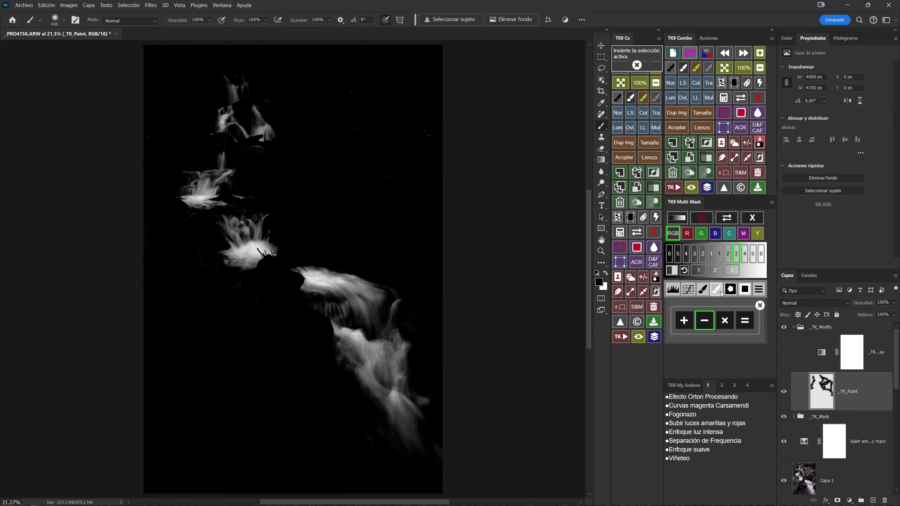
click(745, 320)
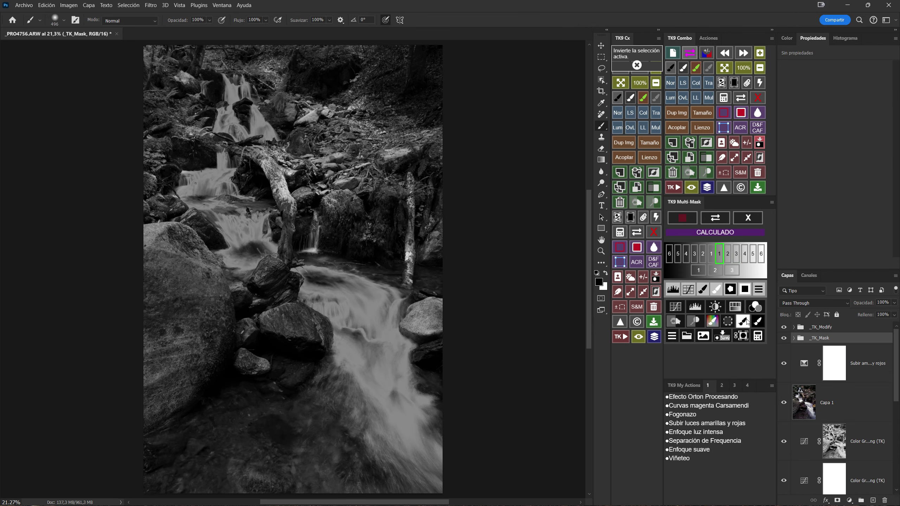
Discard the mask preview and toggle the Subir amarillos y rojos layer, leaving it visible
click(740, 336)
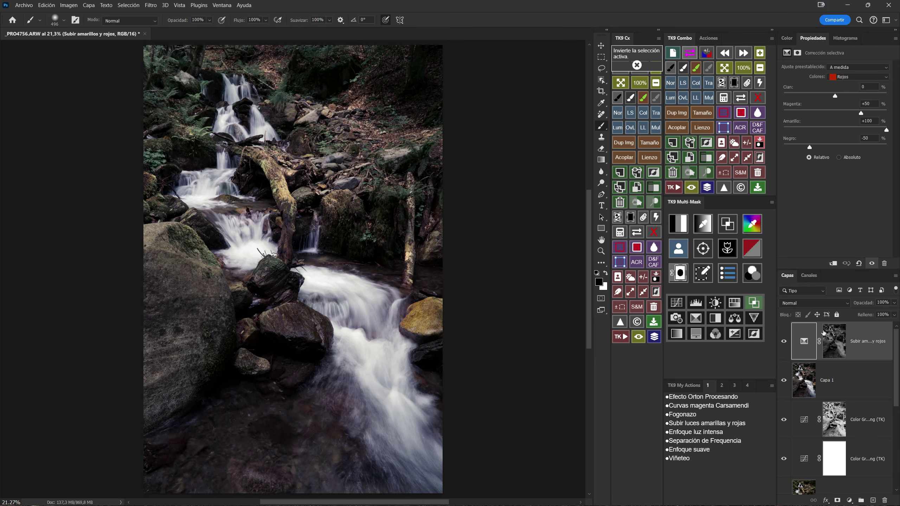
click(784, 342)
click(784, 342)
click(784, 342)
click(784, 342)
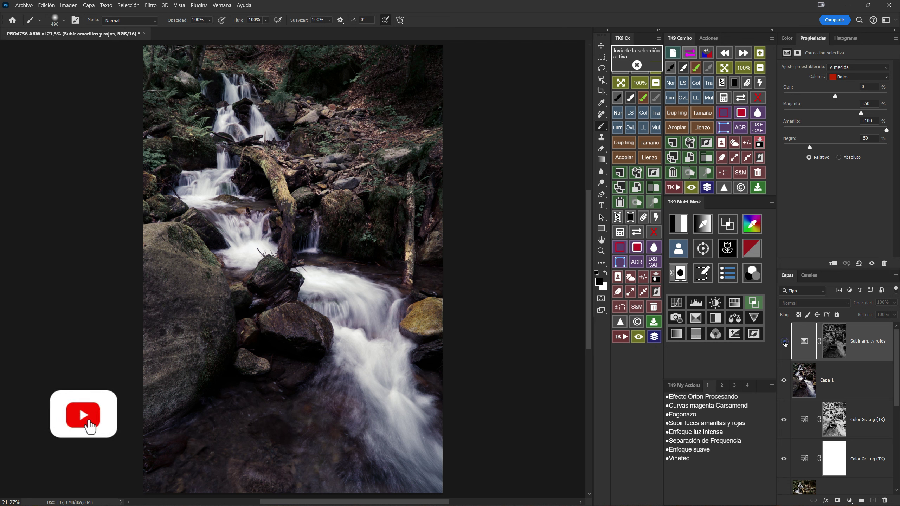
click(784, 342)
click(784, 343)
click(784, 343)
click(785, 342)
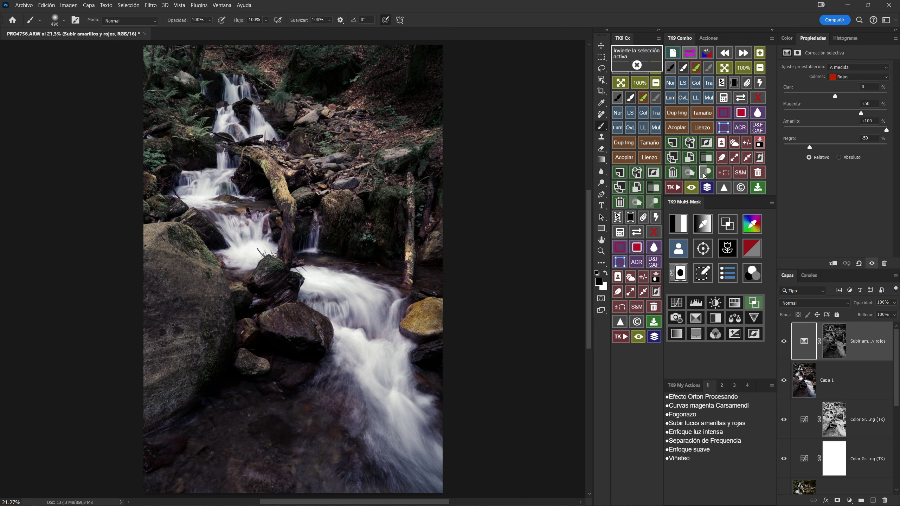
mouse_move(705, 172)
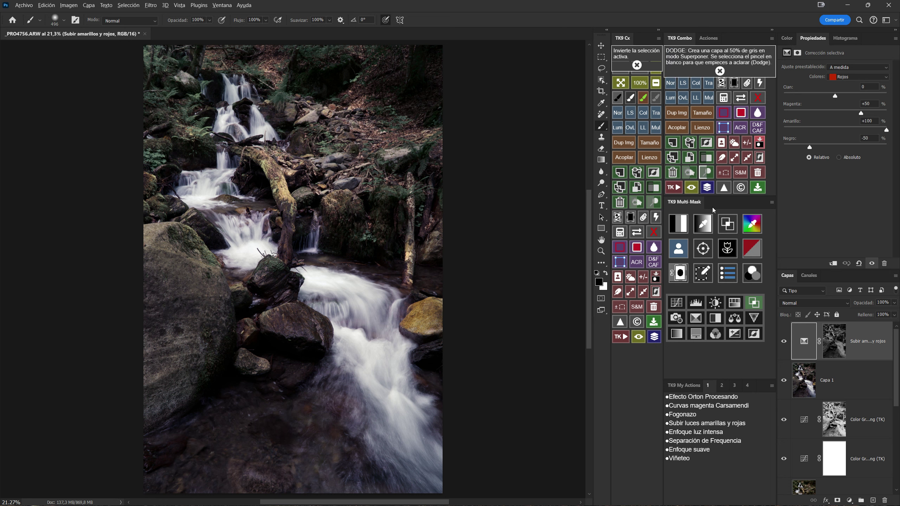
click(702, 173)
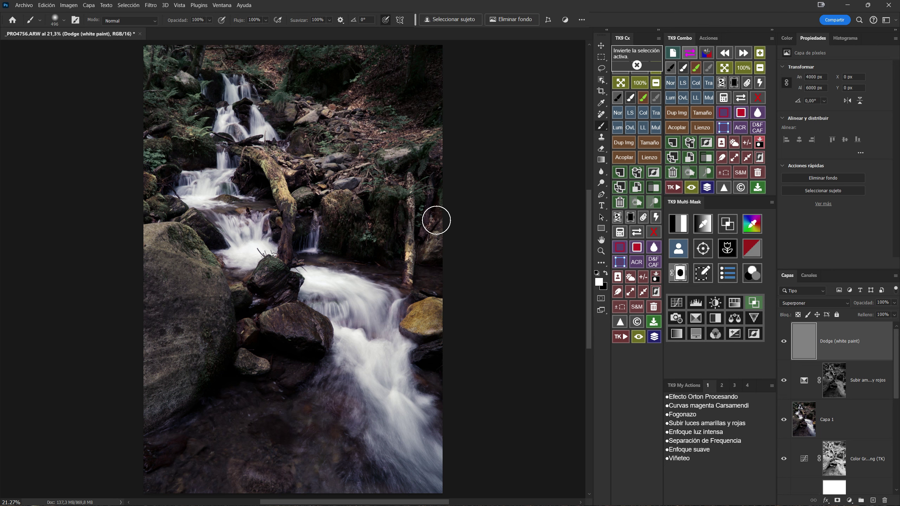
Sample a warm tan and lighten the foreground colour to pale cream #ffeabf
alt+click(289, 187)
click(599, 282)
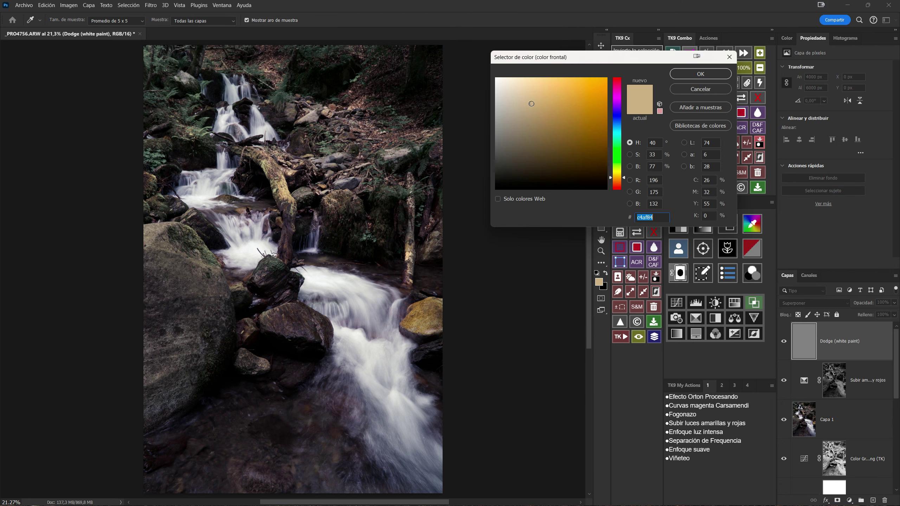
drag(531, 103, 530, 71)
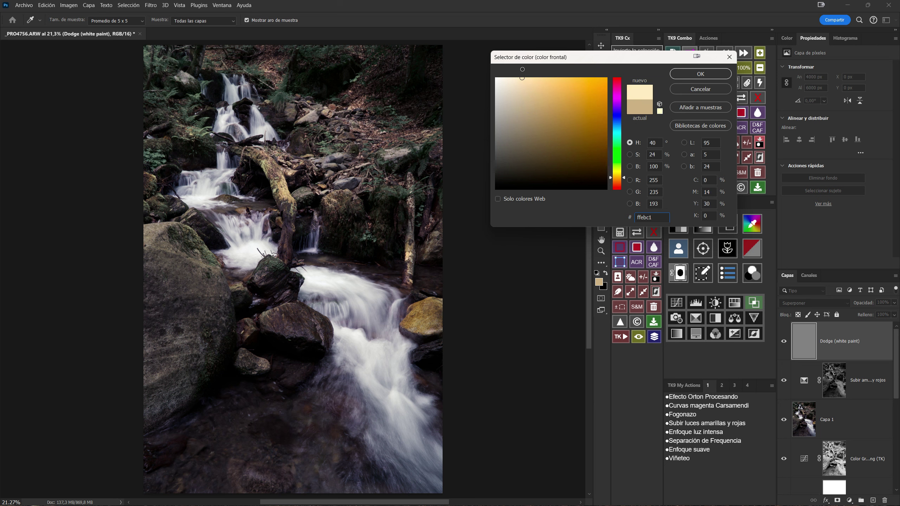
drag(523, 69, 524, 69)
click(690, 76)
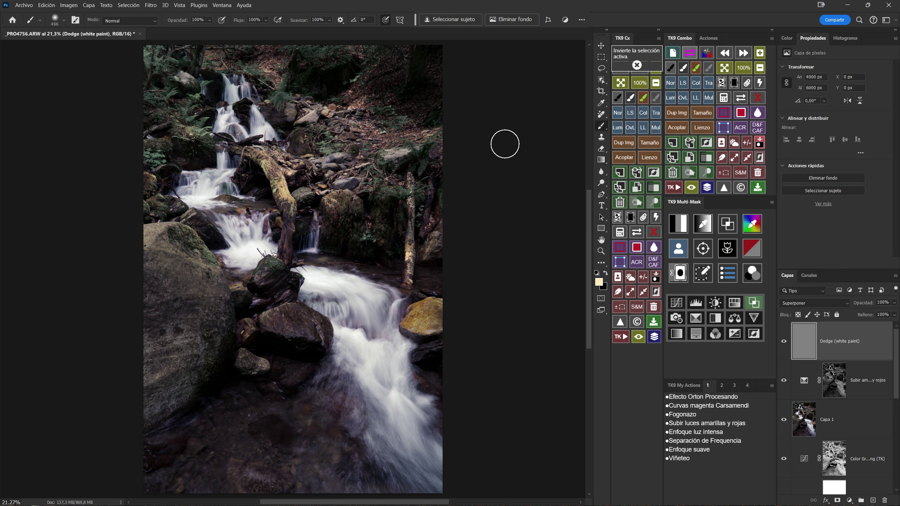
Refine luminosity mask 2 with Levels (white 228, midtone 1.22) and load it on the Dodge layer
click(677, 224)
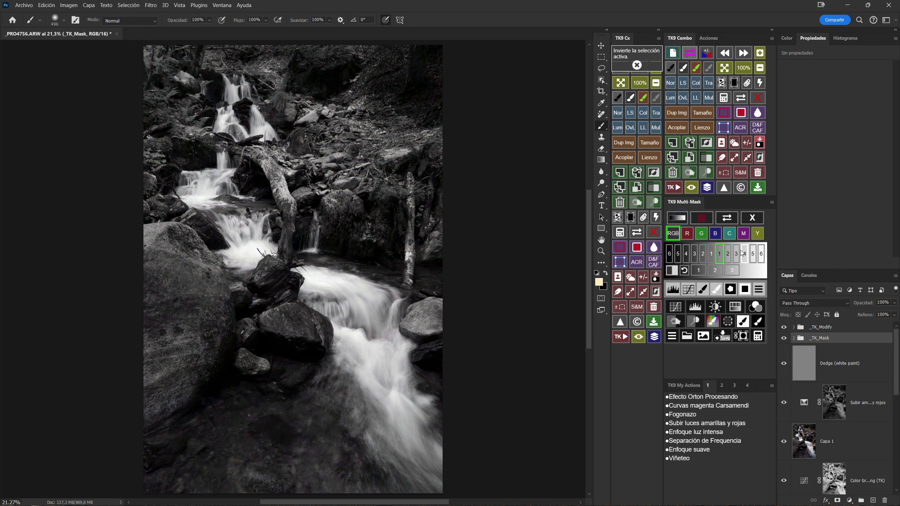
click(727, 253)
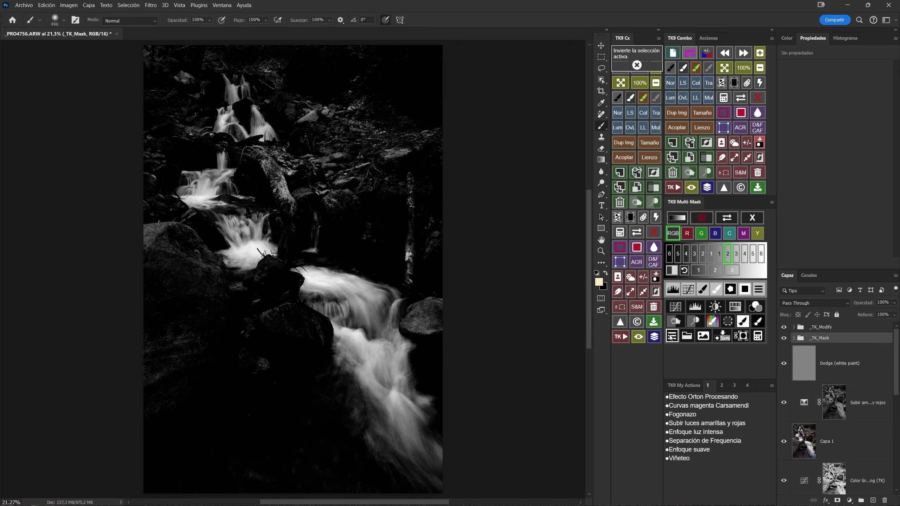
click(672, 289)
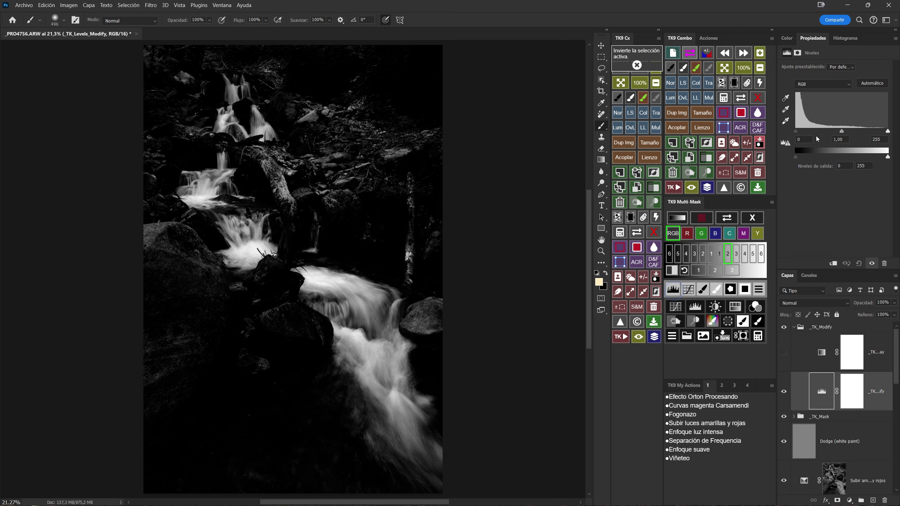
click(782, 143)
drag(887, 131, 878, 131)
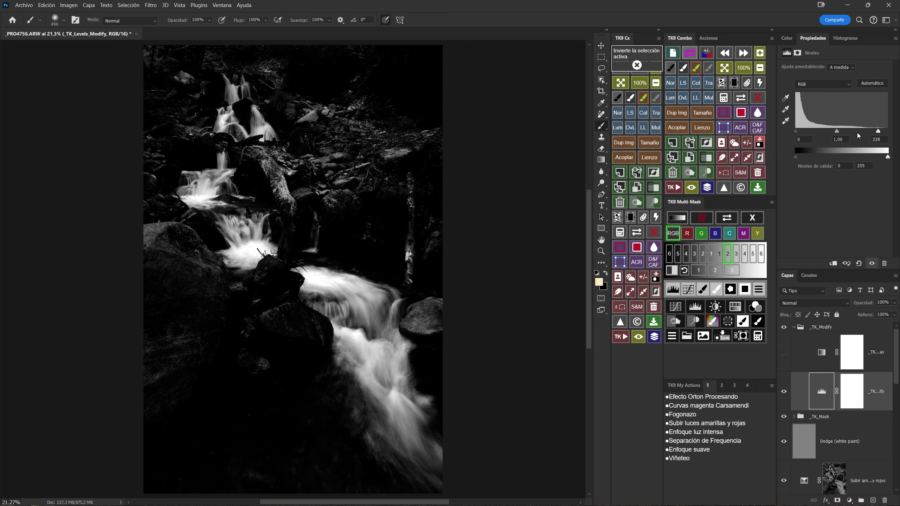
drag(836, 133, 832, 134)
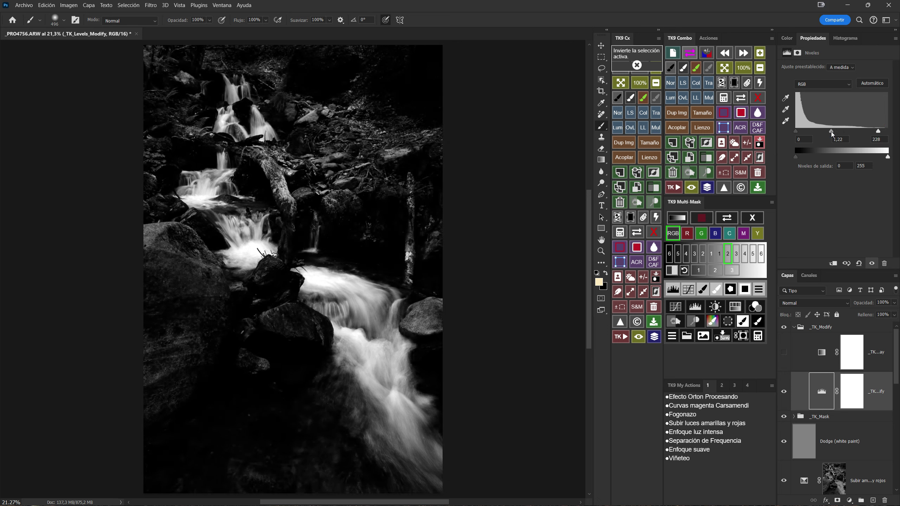
click(727, 321)
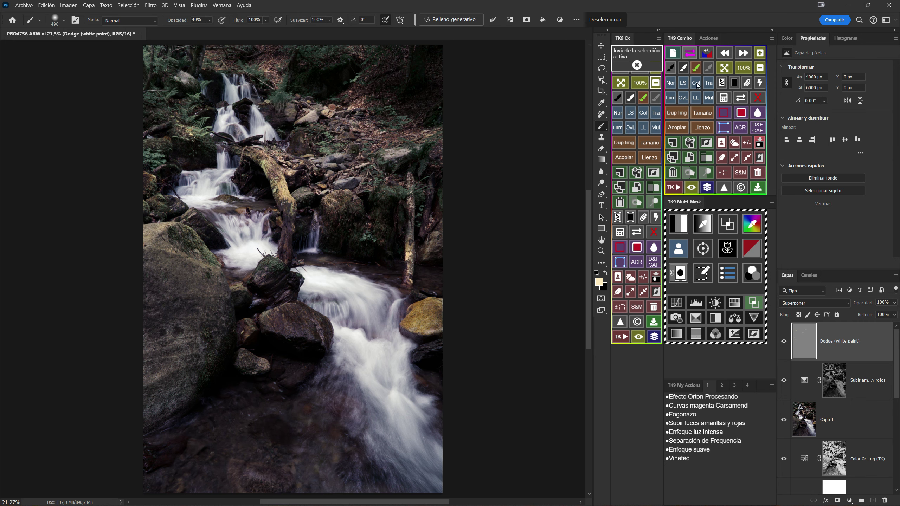
click(741, 71)
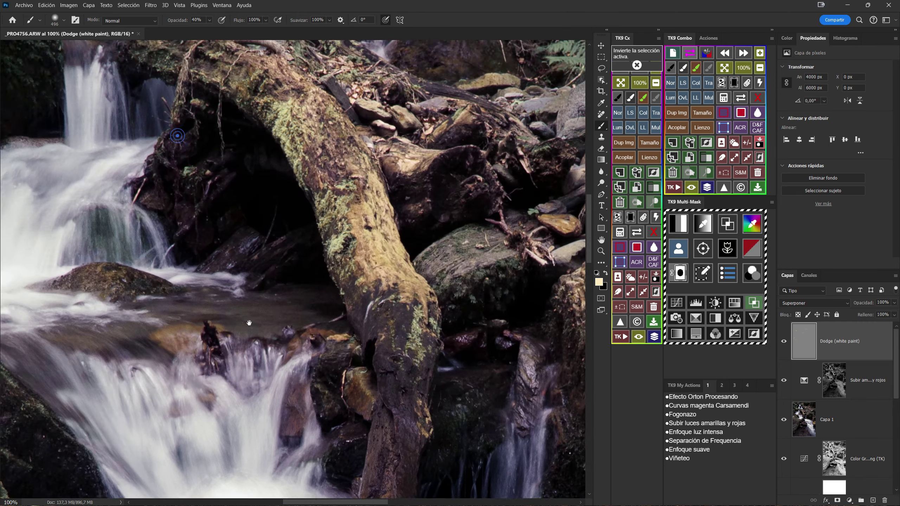
Pan across the upper waterfall, ferns and forested slope at 100%, resizing the dodge brush
mouse_move(208, 235)
mouse_down()
mouse_move(252, 352)
mouse_move(264, 249)
mouse_up()
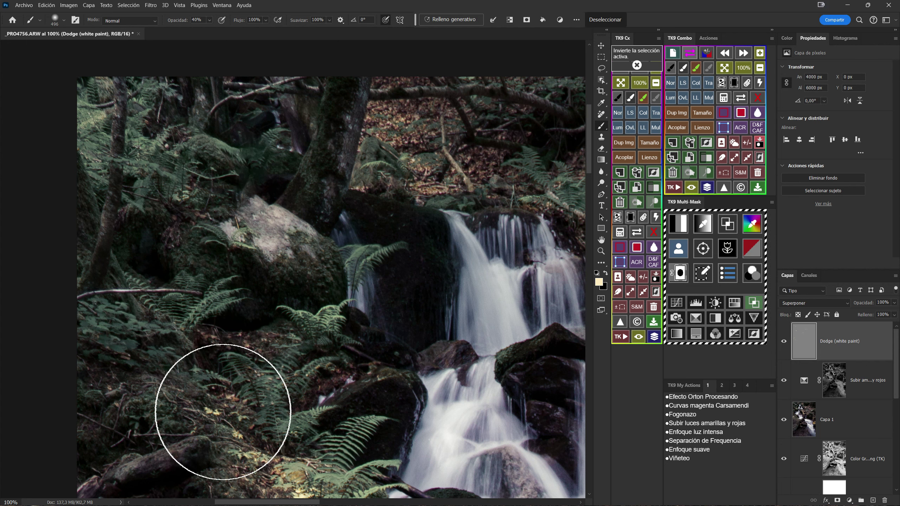
drag(253, 356, 282, 186)
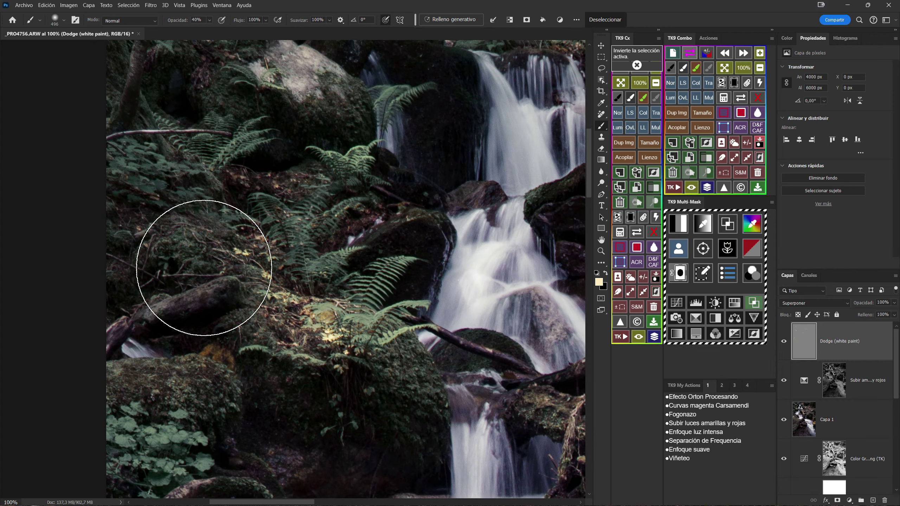
drag(191, 263, 121, 272)
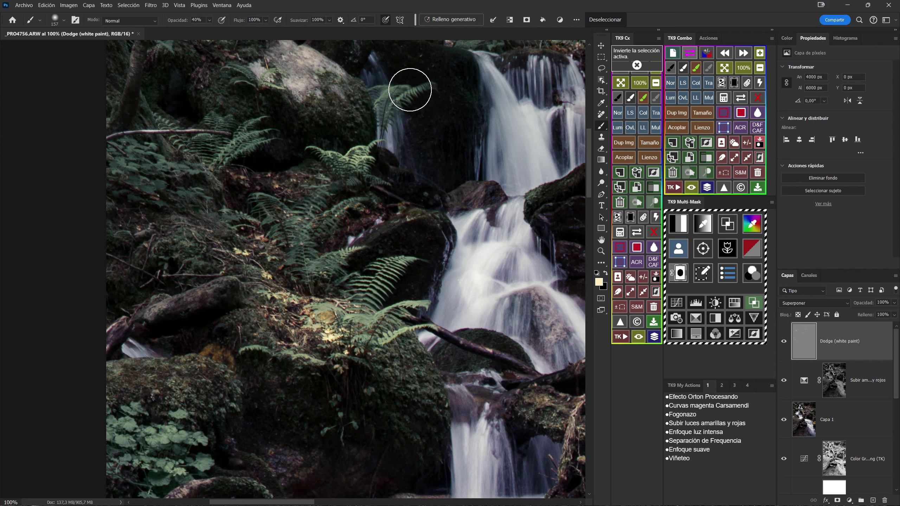
mouse_move(466, 100)
mouse_down()
mouse_move(399, 213)
mouse_move(379, 154)
mouse_move(361, 159)
mouse_up()
drag(421, 141, 354, 174)
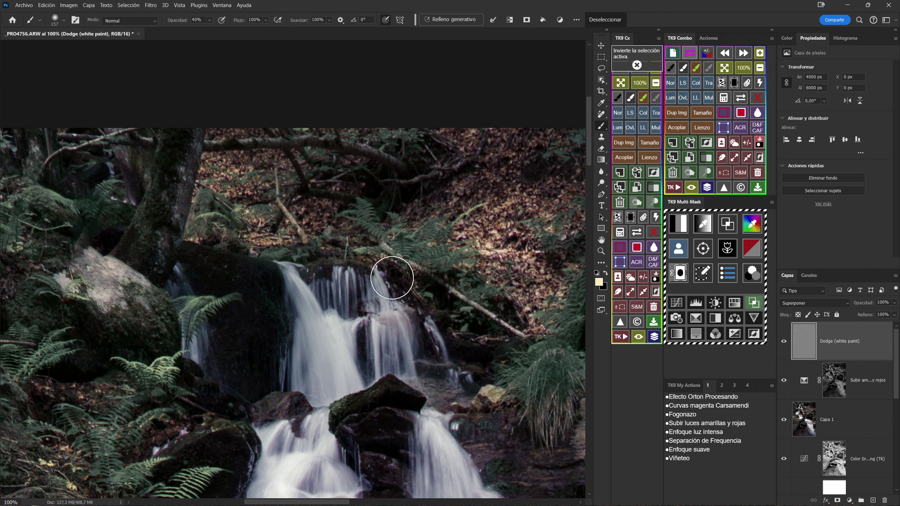
drag(537, 270, 495, 259)
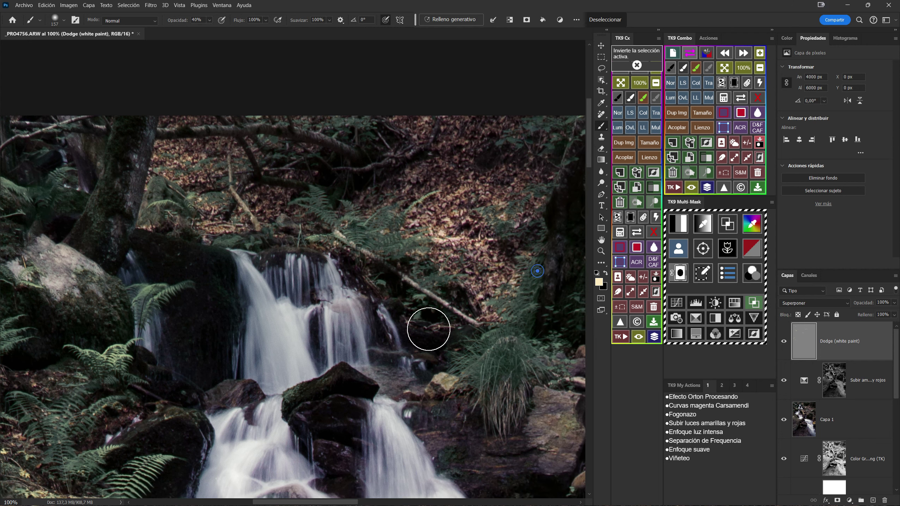
drag(561, 197, 471, 267)
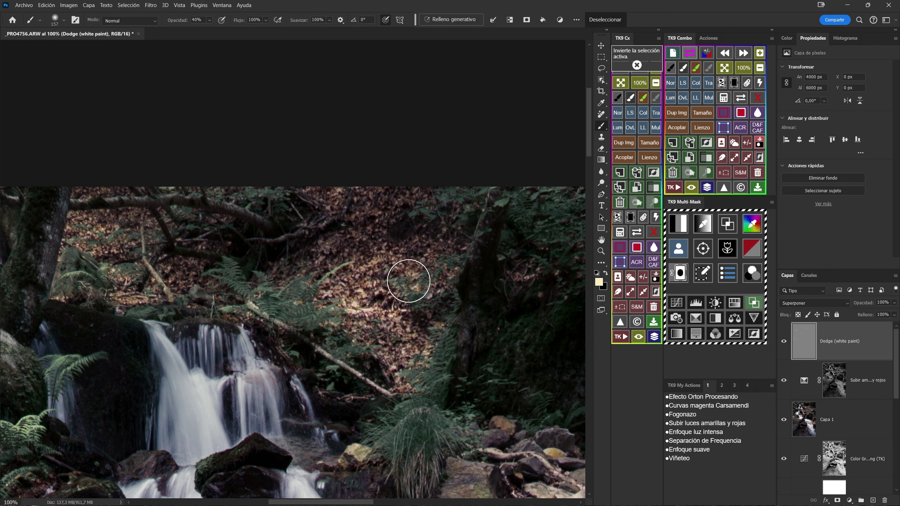
scroll(467, 321, down, 1)
Dodge the streambed rocks and the rocks left of the large flat stone with white paint
scroll(457, 312, down, 2)
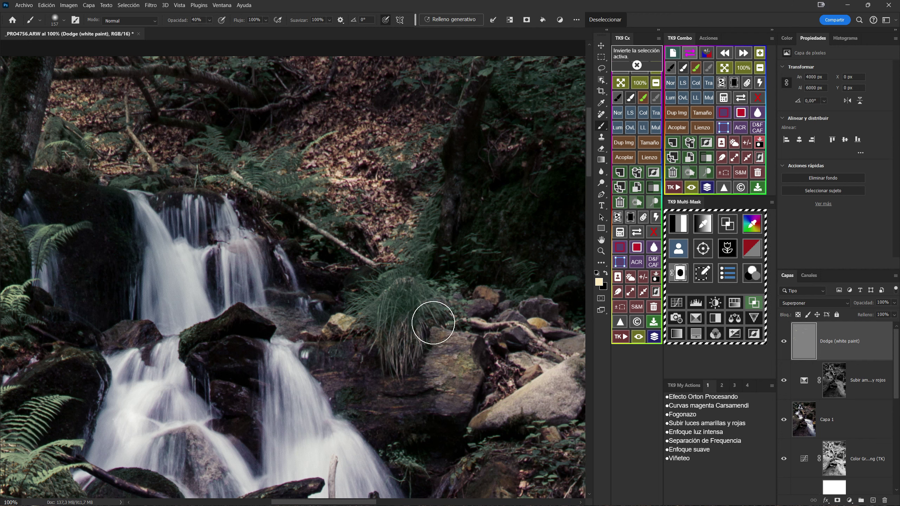
drag(486, 319, 387, 279)
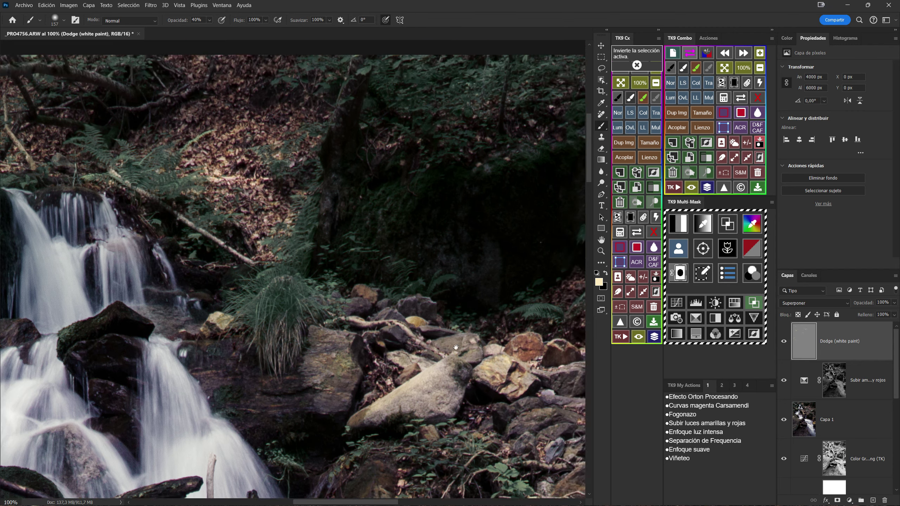
drag(545, 251, 452, 351)
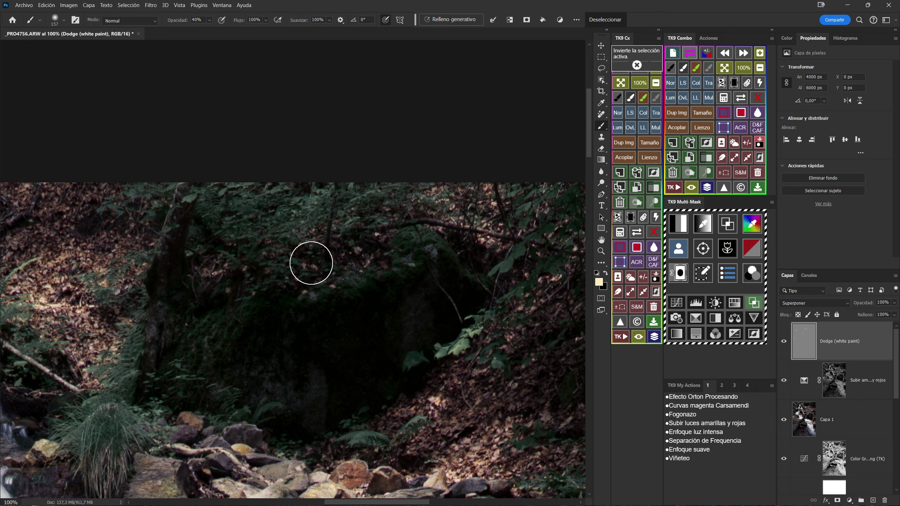
drag(383, 291, 278, 266)
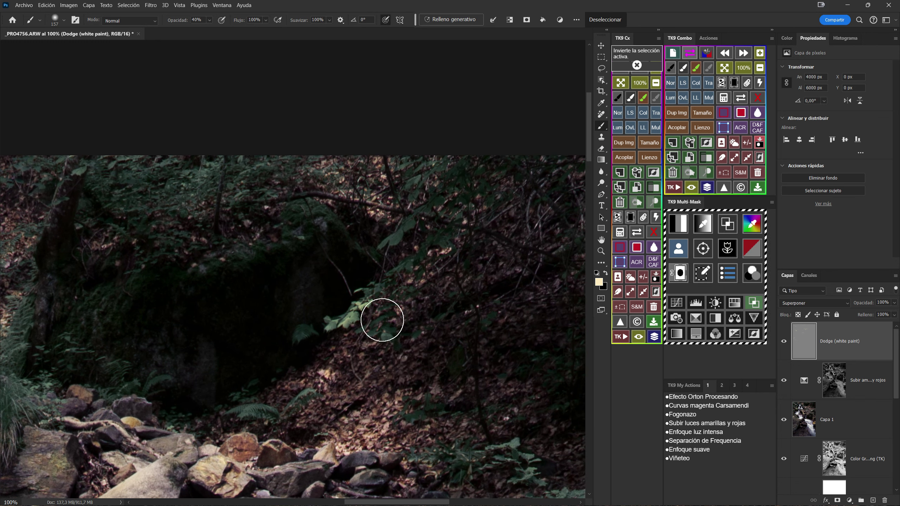
drag(319, 405, 290, 320)
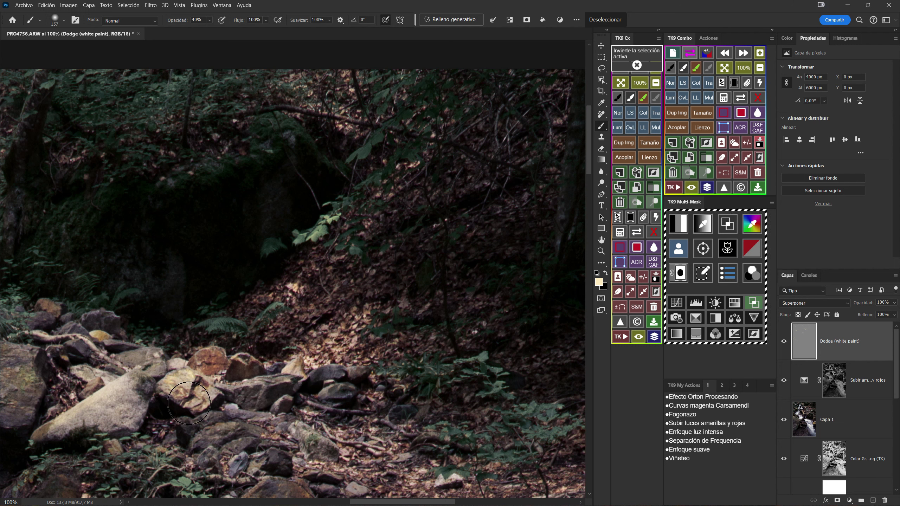
mouse_move(322, 445)
mouse_down()
mouse_move(215, 427)
mouse_move(261, 315)
mouse_up()
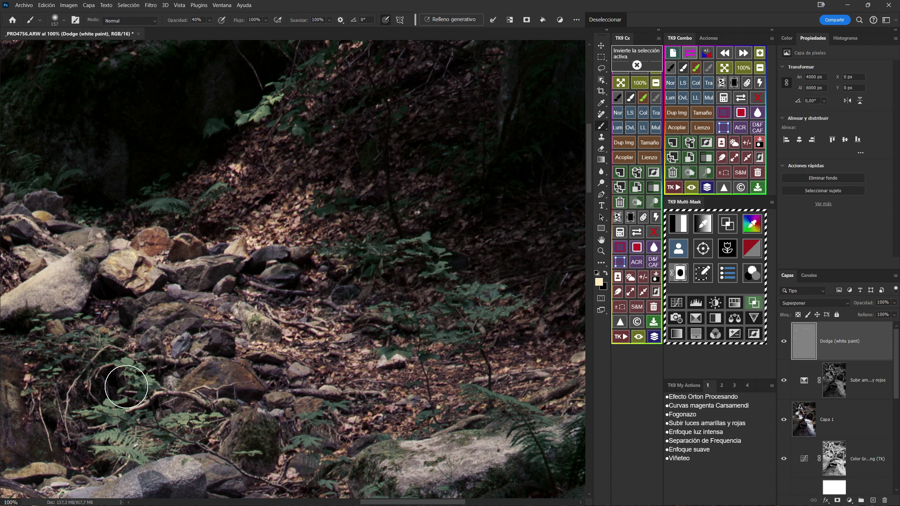
drag(214, 346, 125, 341)
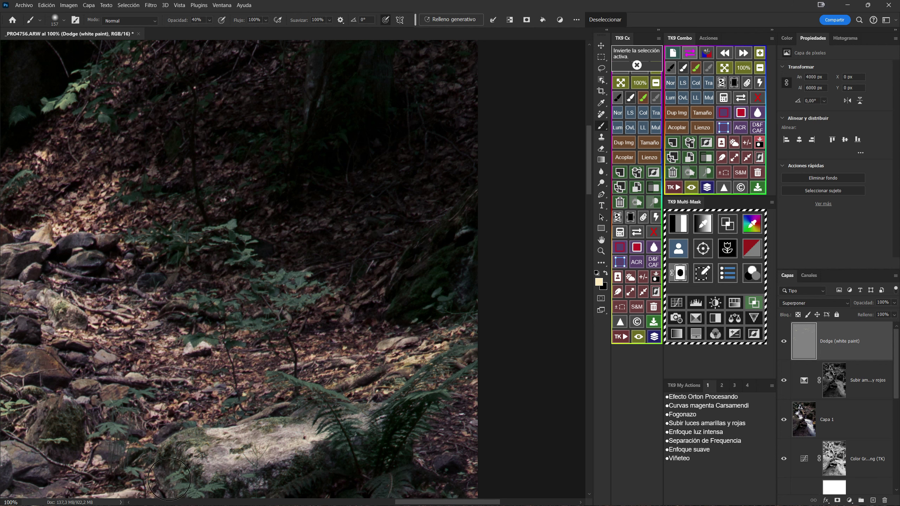
drag(321, 420, 372, 264)
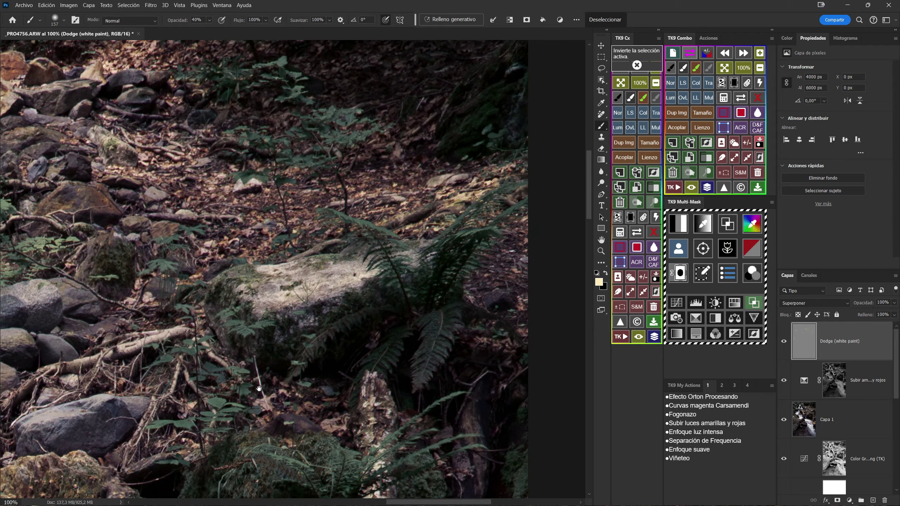
drag(259, 389, 424, 346)
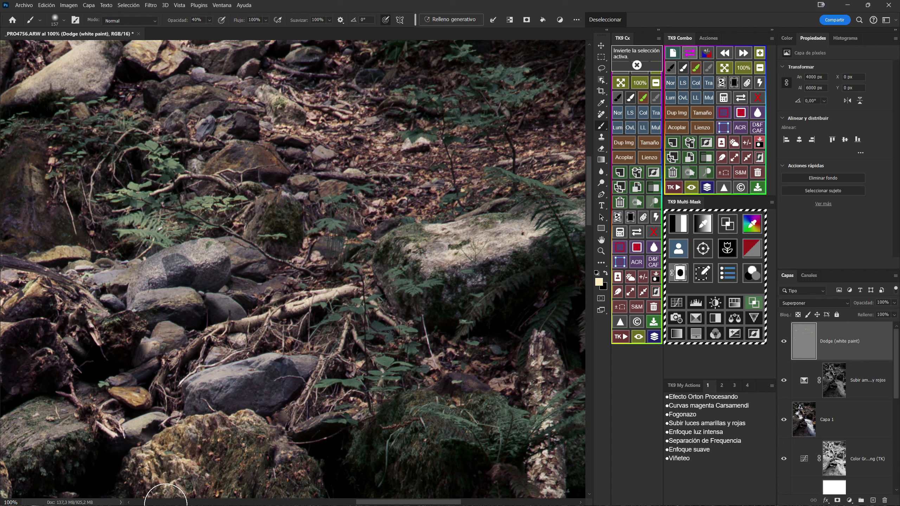
drag(26, 437, 33, 423)
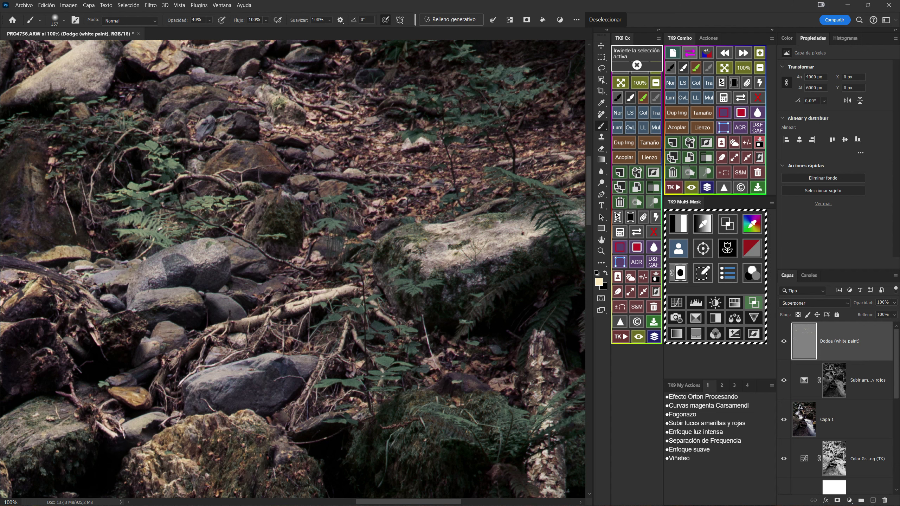
drag(338, 410, 313, 397)
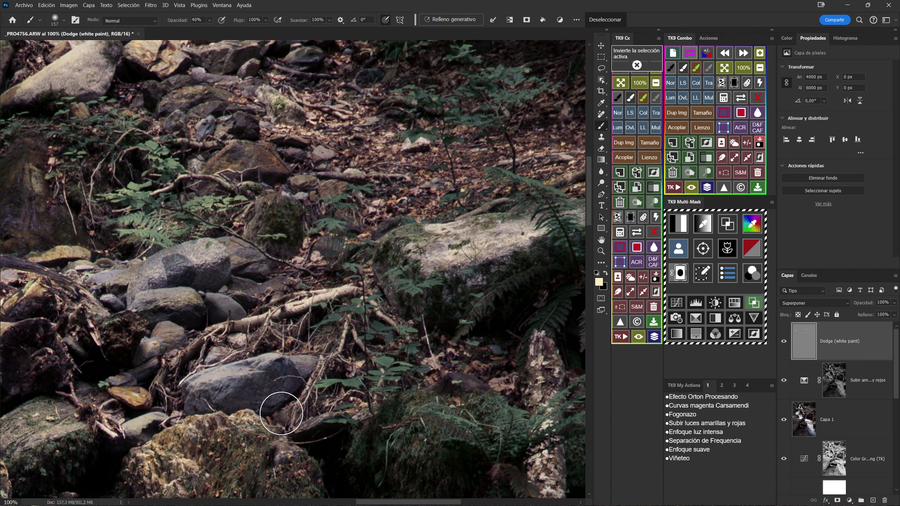
Brighten the mossy rocks by the small waterfall and pool, and the fallen log's base
drag(504, 406, 345, 335)
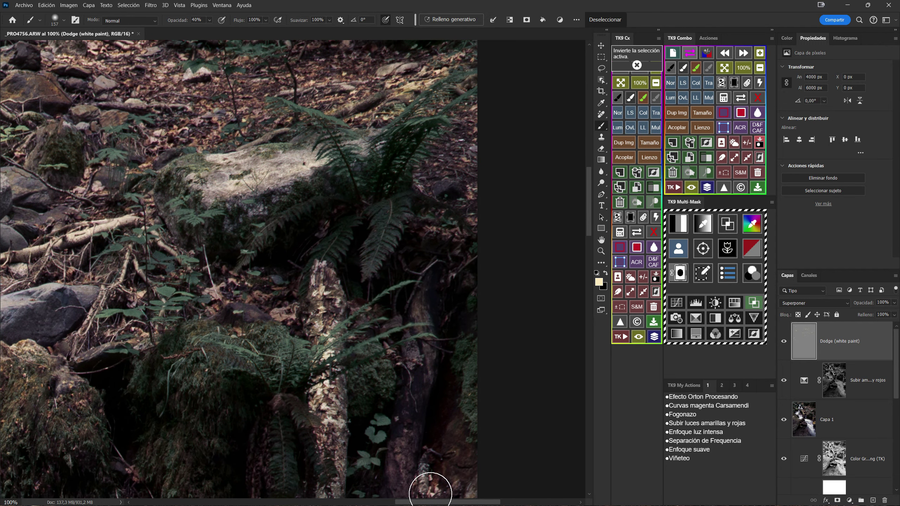
scroll(331, 422, down, 5)
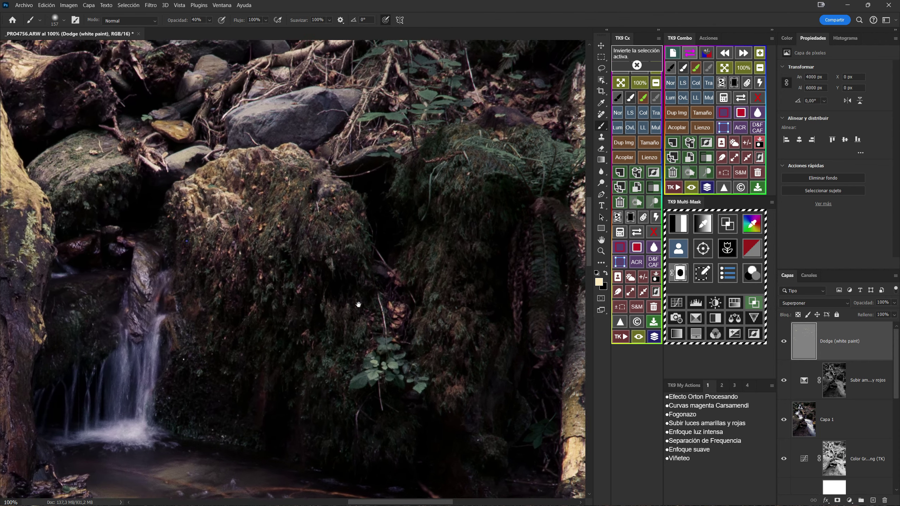
scroll(184, 271, up, 5)
scroll(184, 248, left, 5)
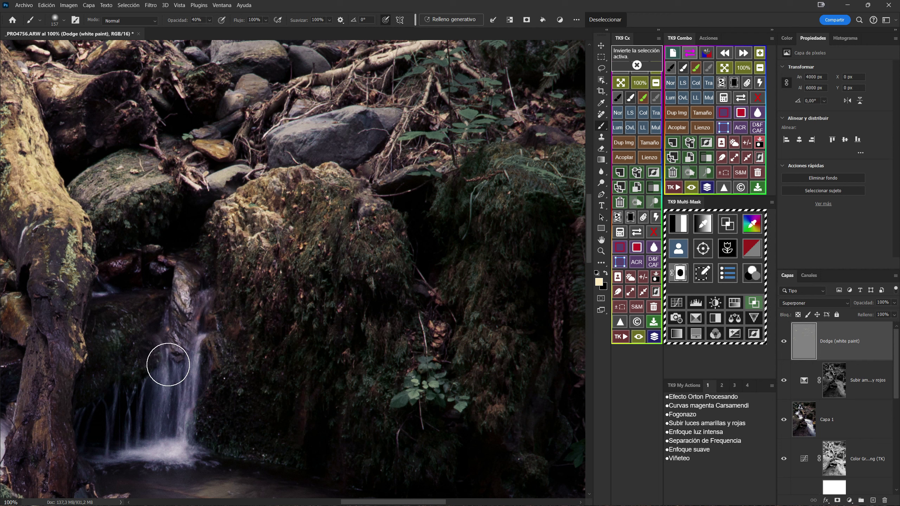
drag(87, 204, 90, 176)
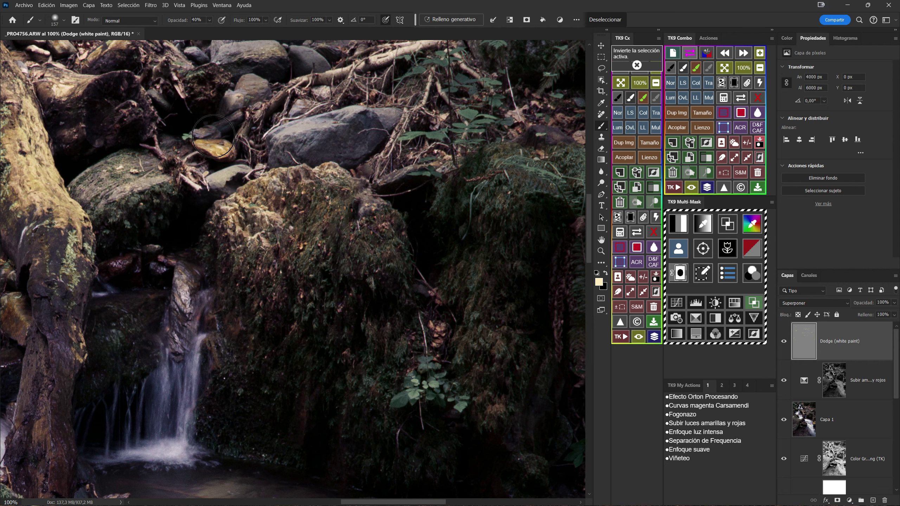
drag(296, 290, 314, 262)
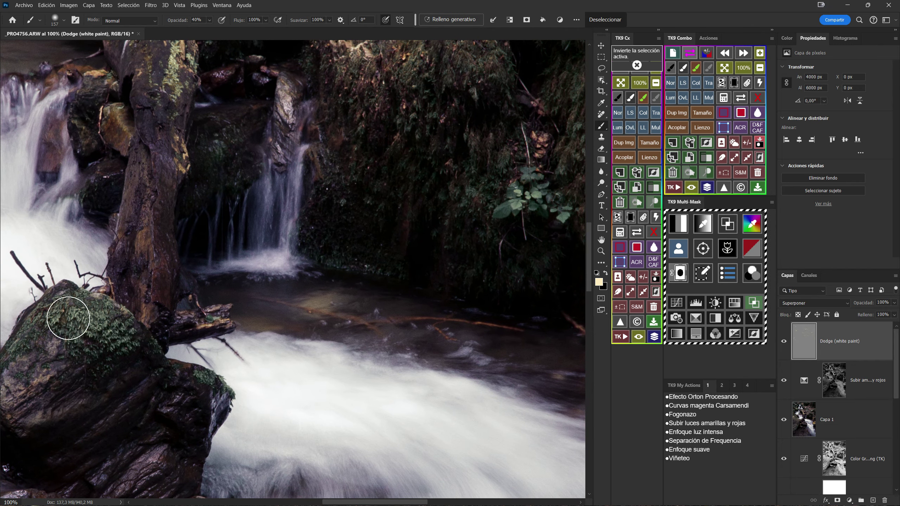
drag(46, 374, 4, 372)
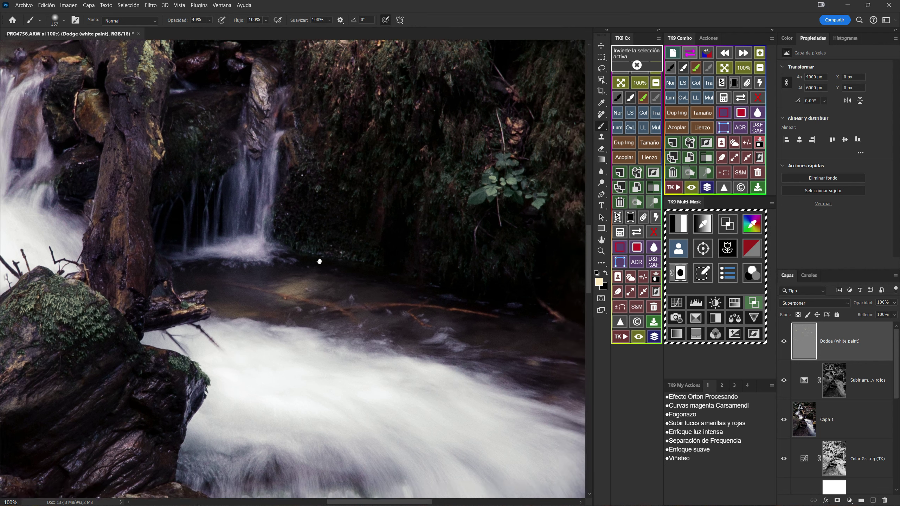
scroll(318, 261, down, 2)
scroll(381, 291, right, 5)
mouse_move(474, 291)
mouse_down()
mouse_move(522, 297)
mouse_move(528, 315)
mouse_move(514, 349)
mouse_up()
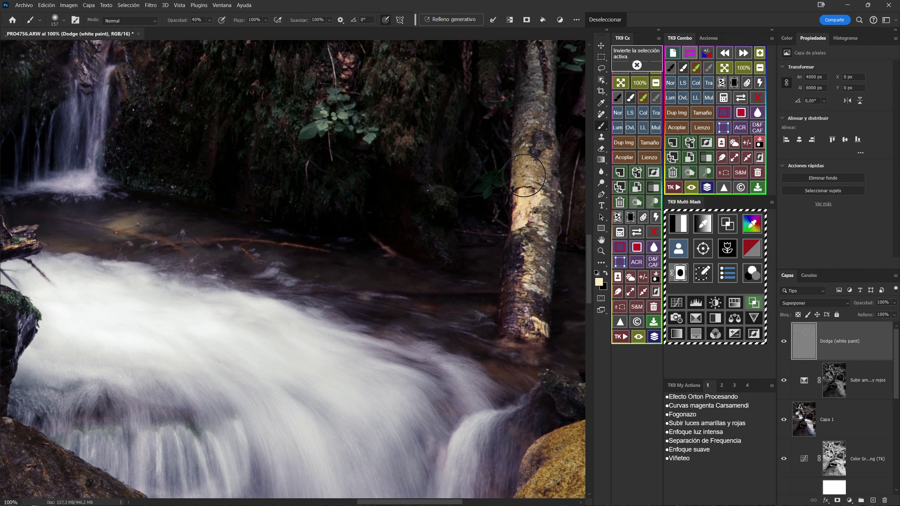
drag(431, 275, 226, 125)
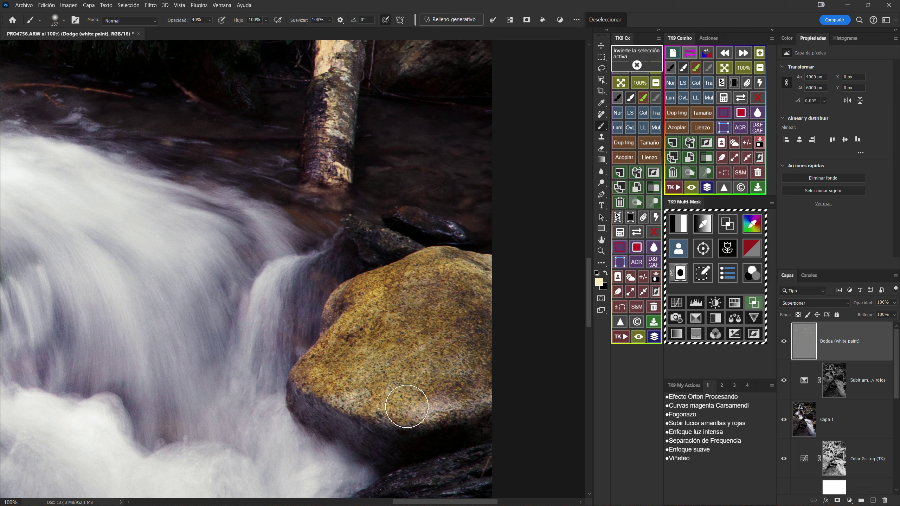
Dodge the dark rock beside the rapids, the yellow rock and the large rock's surface
drag(462, 372, 425, 243)
scroll(367, 392, down, 5)
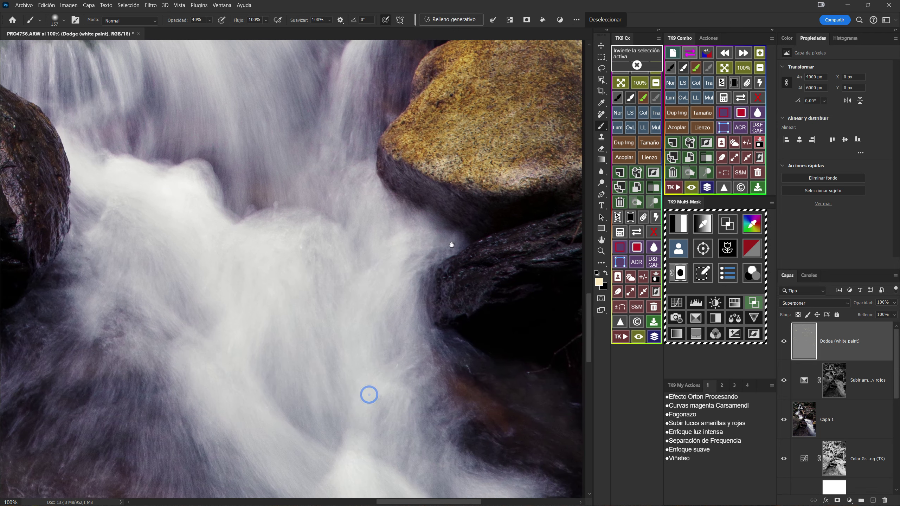
scroll(476, 307, right, 4)
scroll(205, 283, right, 2)
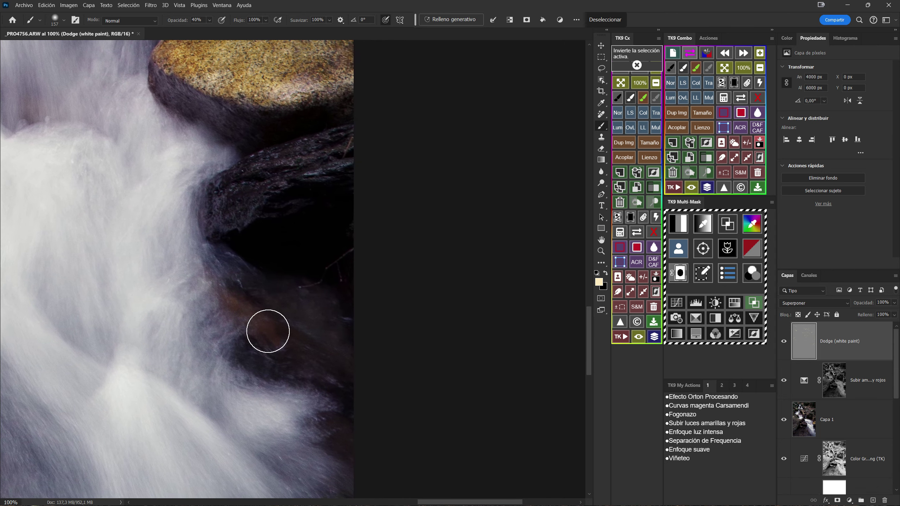
drag(235, 321, 249, 194)
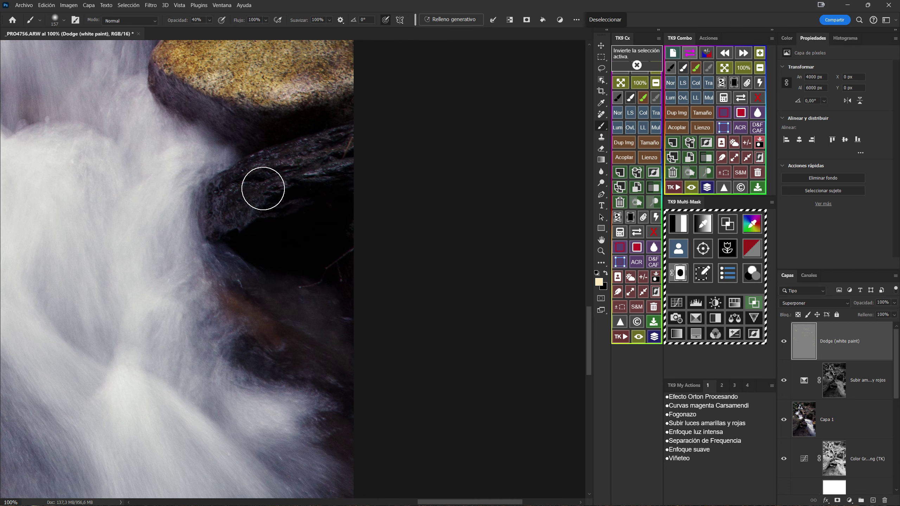
mouse_move(70, 257)
mouse_down()
mouse_move(310, 214)
mouse_move(229, 256)
mouse_up()
mouse_move(251, 207)
mouse_down()
mouse_move(150, 253)
mouse_move(201, 201)
mouse_move(143, 163)
mouse_move(110, 195)
mouse_up()
drag(341, 181, 345, 302)
mouse_move(238, 184)
mouse_down()
mouse_move(123, 209)
mouse_move(155, 192)
mouse_move(156, 161)
mouse_move(136, 151)
mouse_move(141, 136)
mouse_move(293, 100)
mouse_up()
mouse_move(342, 57)
mouse_down()
mouse_move(237, 90)
mouse_move(199, 135)
mouse_up()
drag(379, 131, 272, 213)
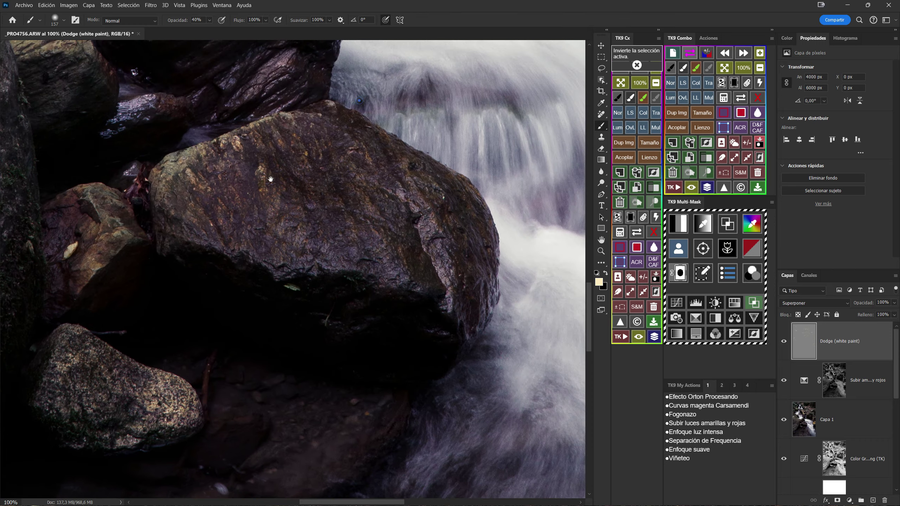
mouse_move(422, 289)
mouse_down()
mouse_move(432, 211)
mouse_move(394, 227)
mouse_move(312, 169)
mouse_move(352, 267)
mouse_move(301, 197)
mouse_move(276, 221)
mouse_move(245, 221)
mouse_move(261, 147)
mouse_move(255, 75)
mouse_move(155, 127)
mouse_up()
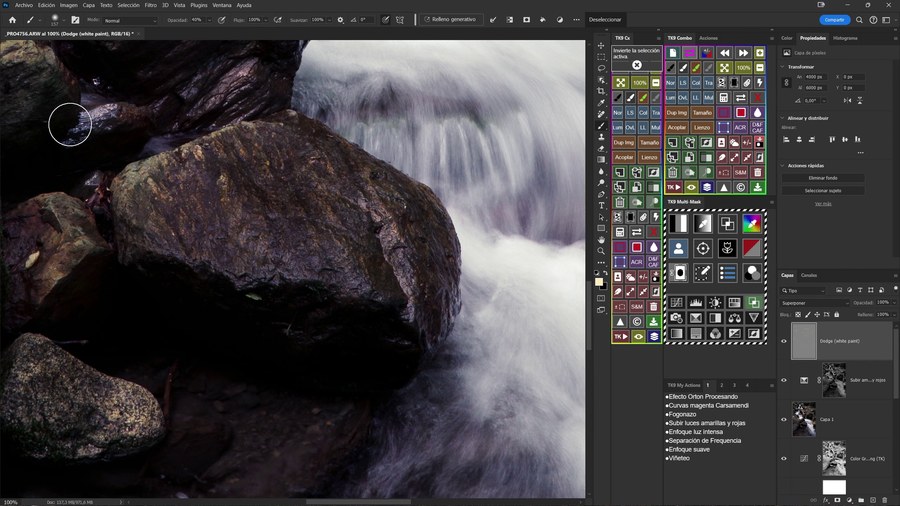
Pan across the upper waterfall and left mossy rocks, then fit the whole photo on screen
drag(87, 134, 345, 126)
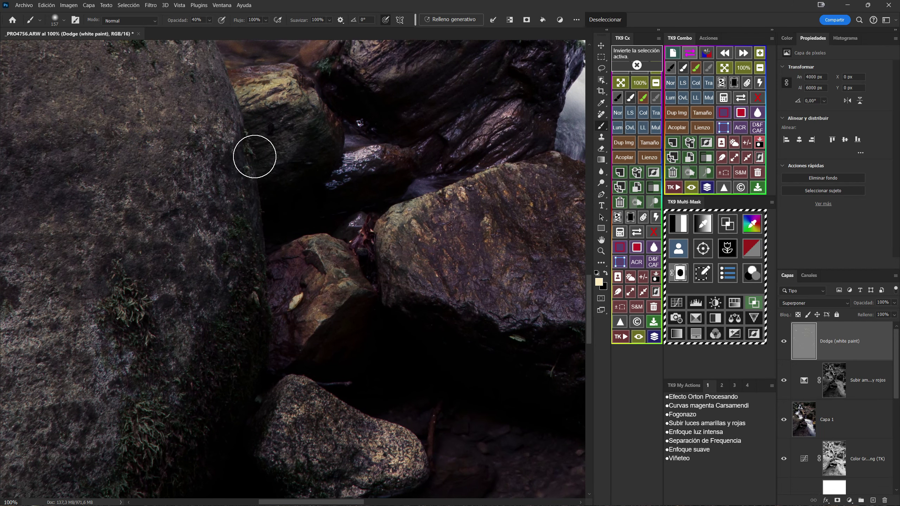
scroll(321, 211, up, 5)
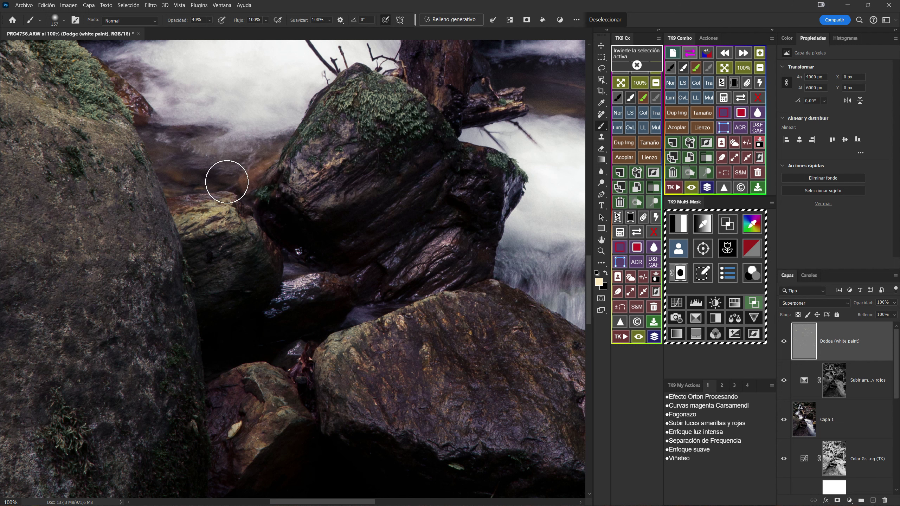
drag(196, 156, 287, 295)
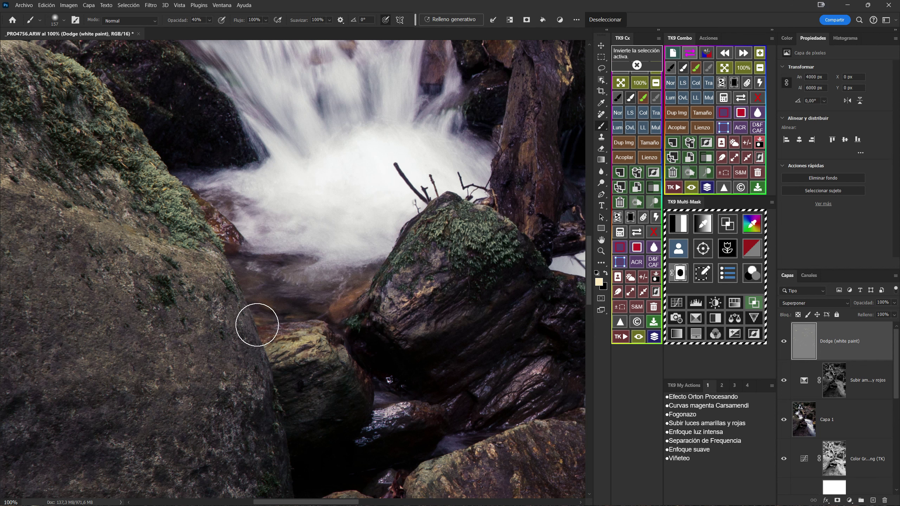
drag(62, 165, 305, 185)
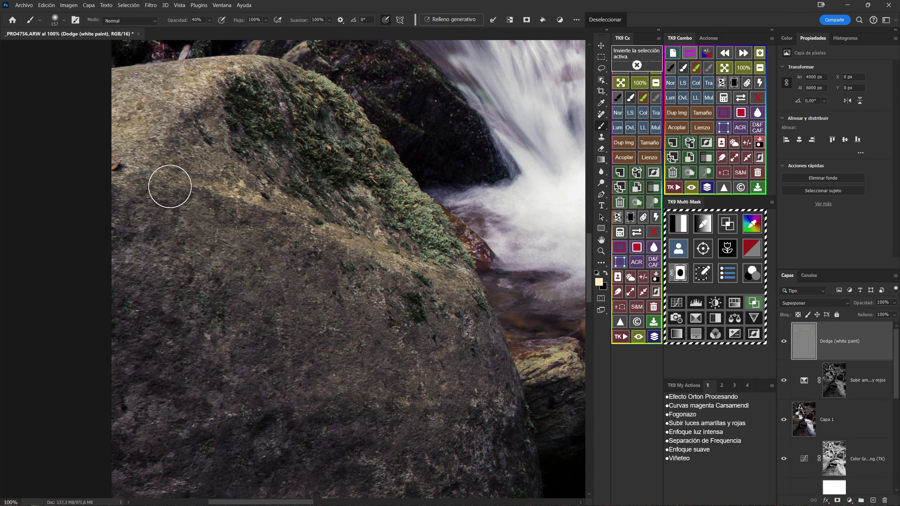
drag(438, 169, 357, 241)
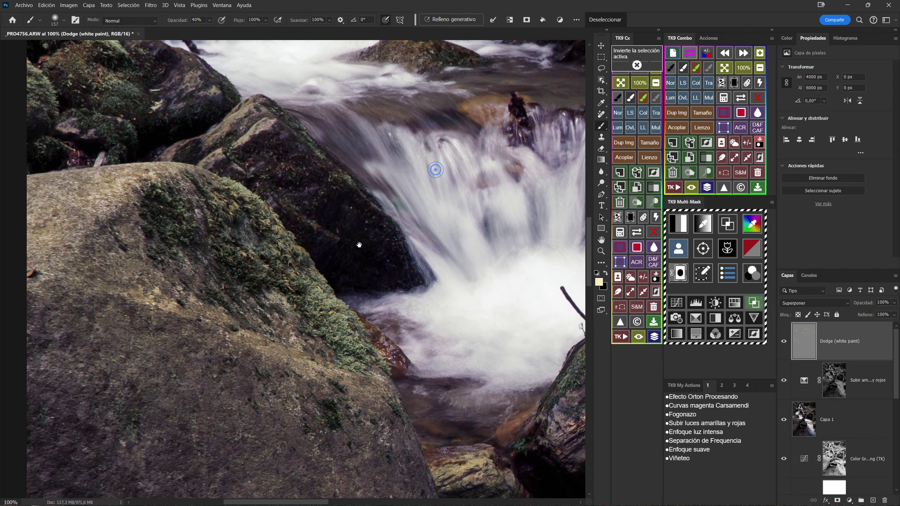
drag(413, 169, 383, 218)
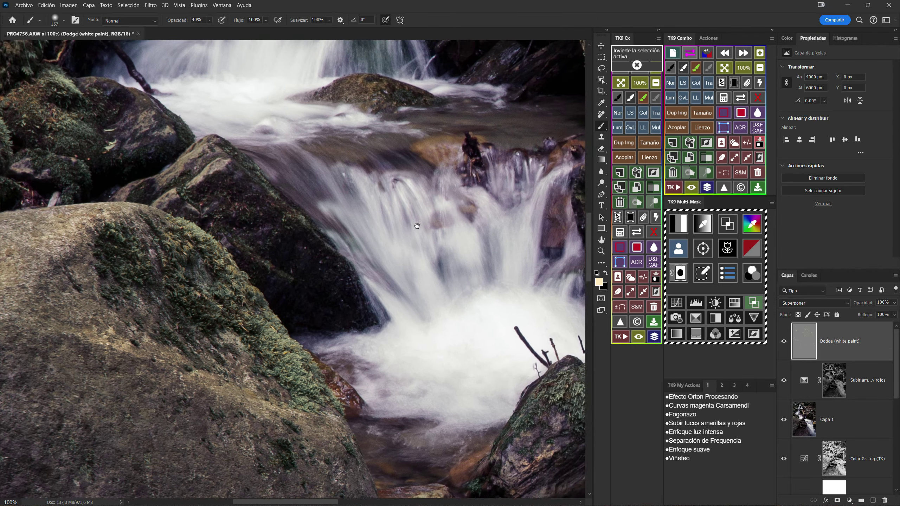
drag(480, 153, 415, 236)
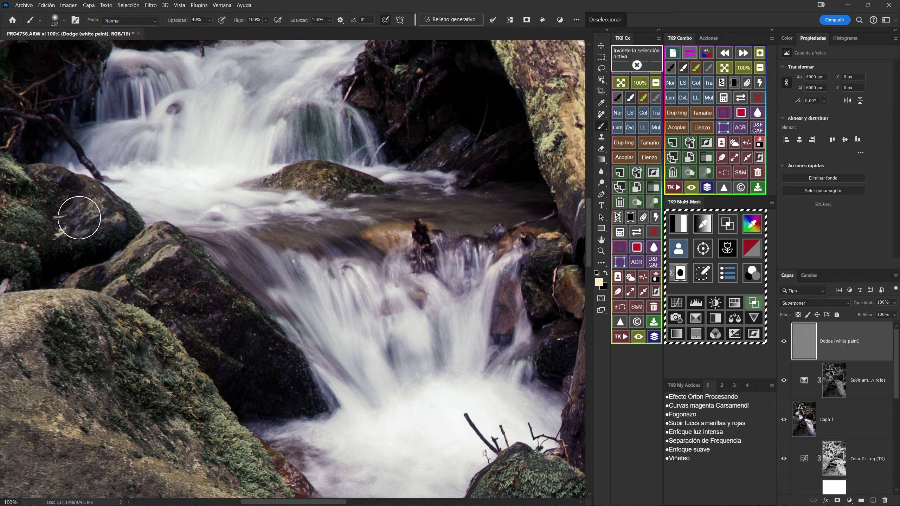
drag(60, 241, 149, 193)
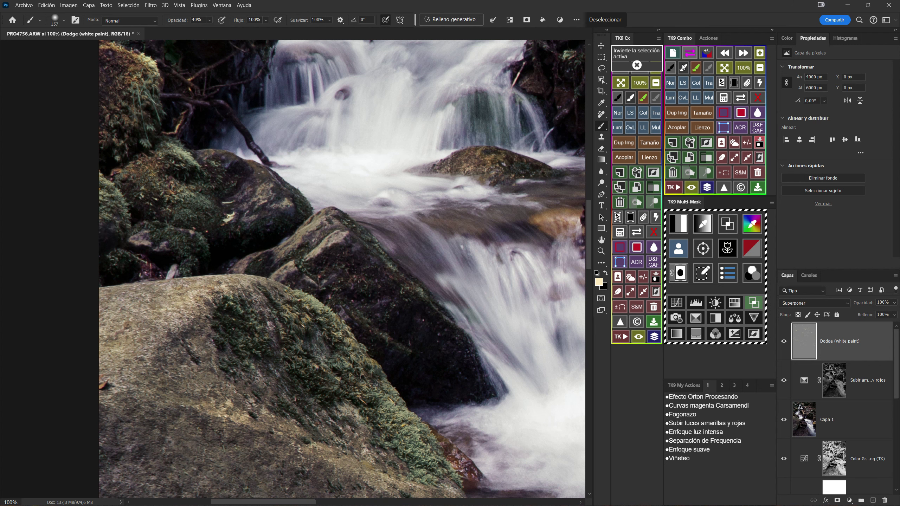
click(724, 70)
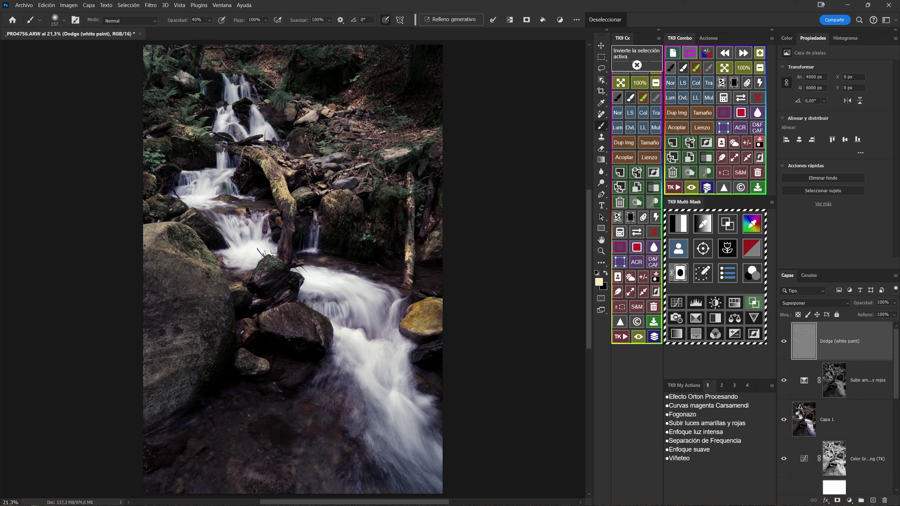
Toggle the Dodge layer off and on twice to compare the photo before and after dodging
click(693, 191)
click(693, 190)
click(692, 188)
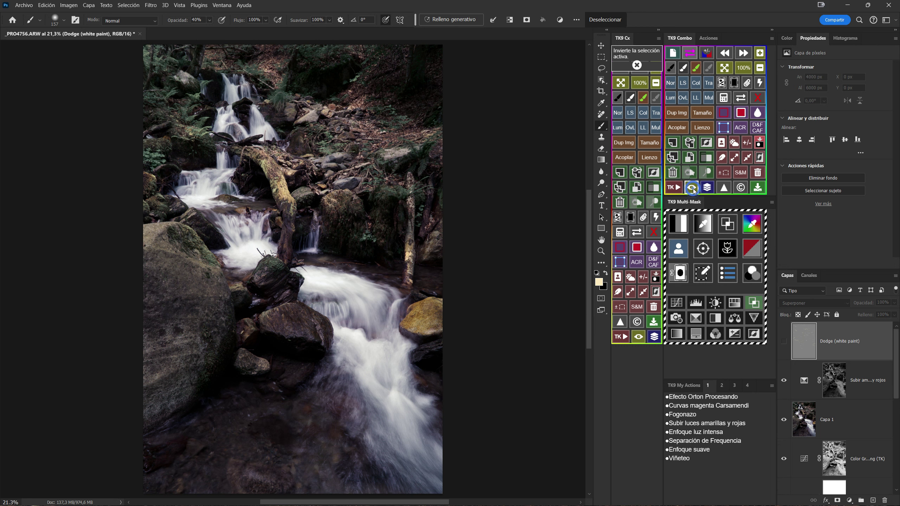
click(693, 191)
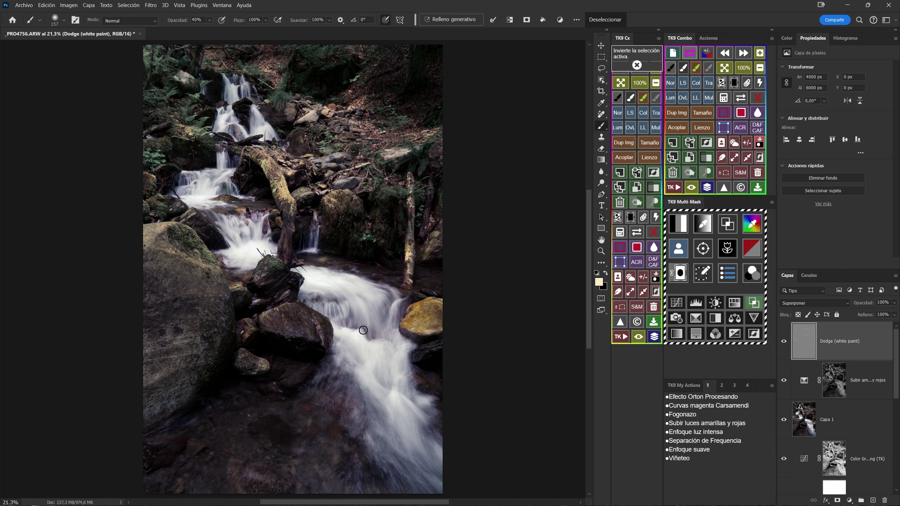
Enlarge the brush to about 812 px and dodge the dark lower-left foreground
alt+right_click(263, 362)
alt+right_click(289, 354)
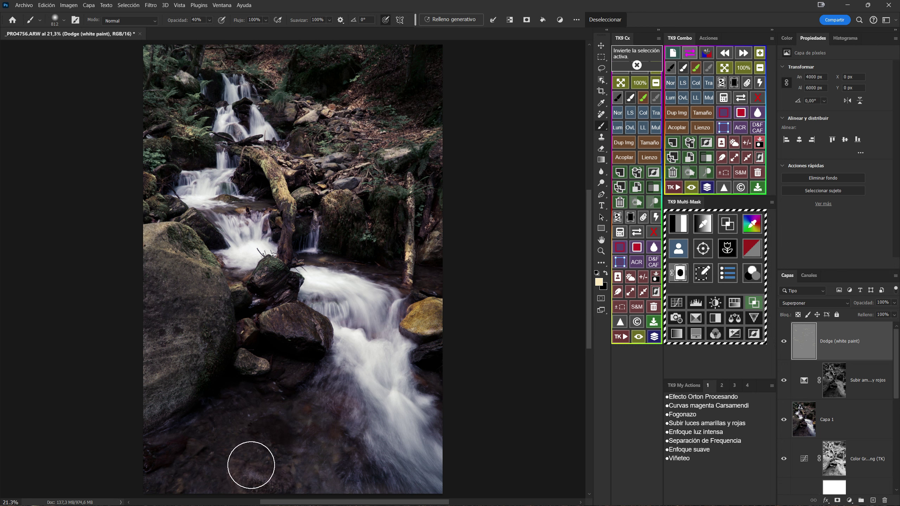
drag(244, 470, 185, 482)
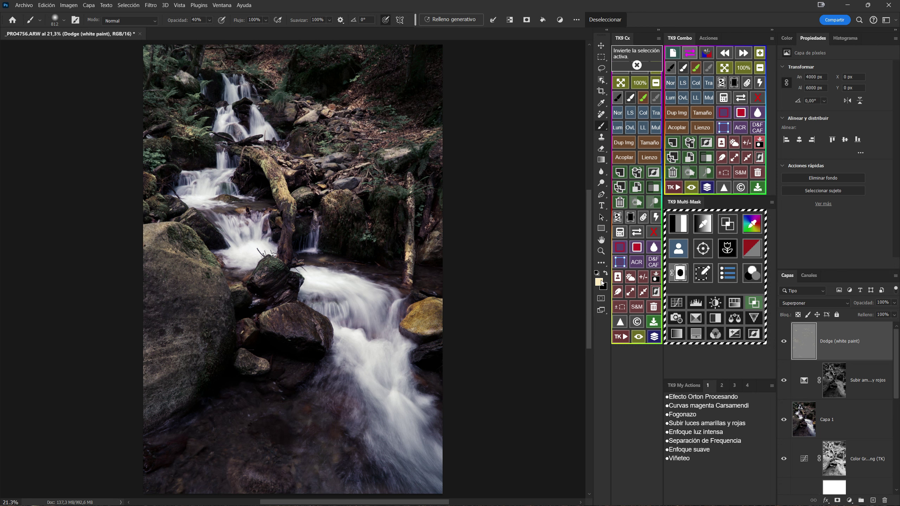
click(599, 282)
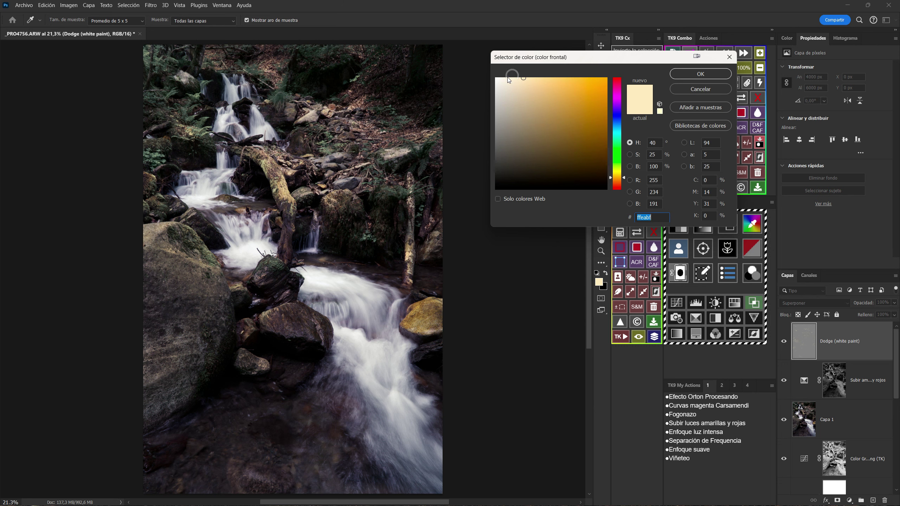
Set the paint colour to near-white cream #fffbf4 and return to the Brush tool
click(501, 79)
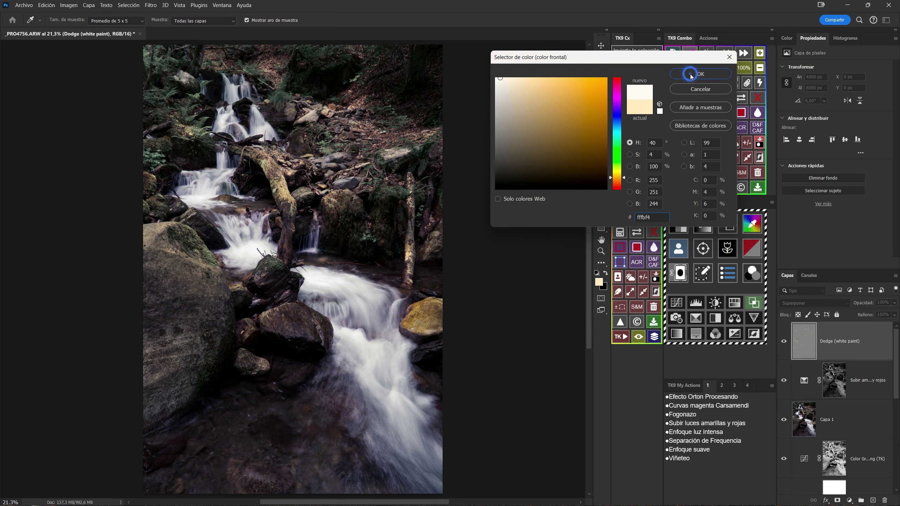
key(Return)
key(b)
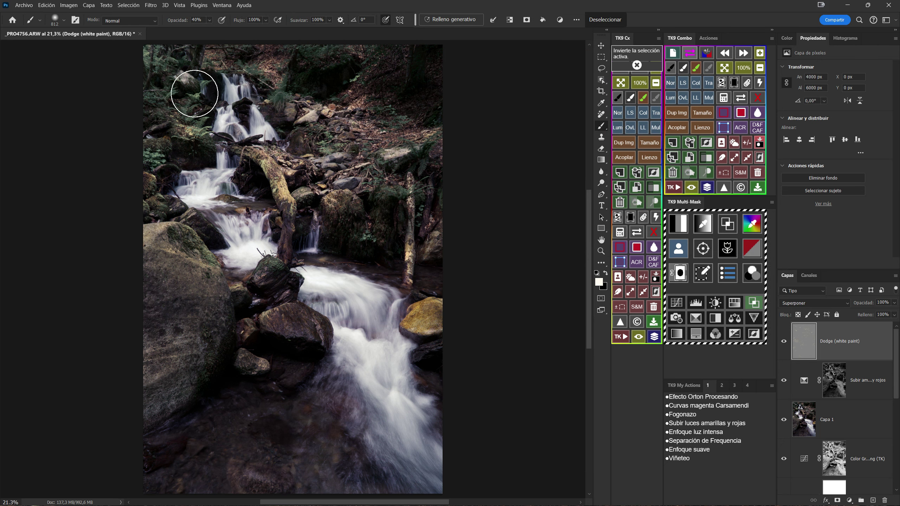
At 20% brush opacity, lightly brighten the middle cascade water with near-white strokes
key(2)
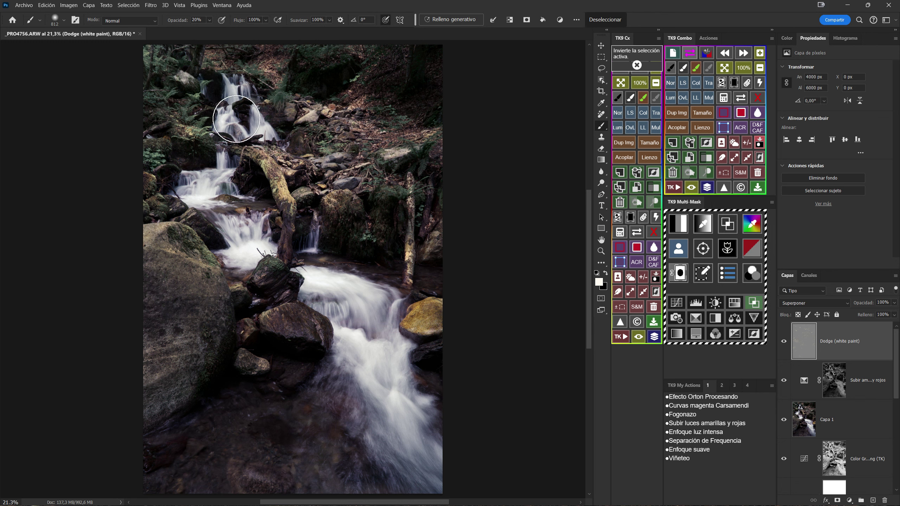
drag(263, 123, 209, 185)
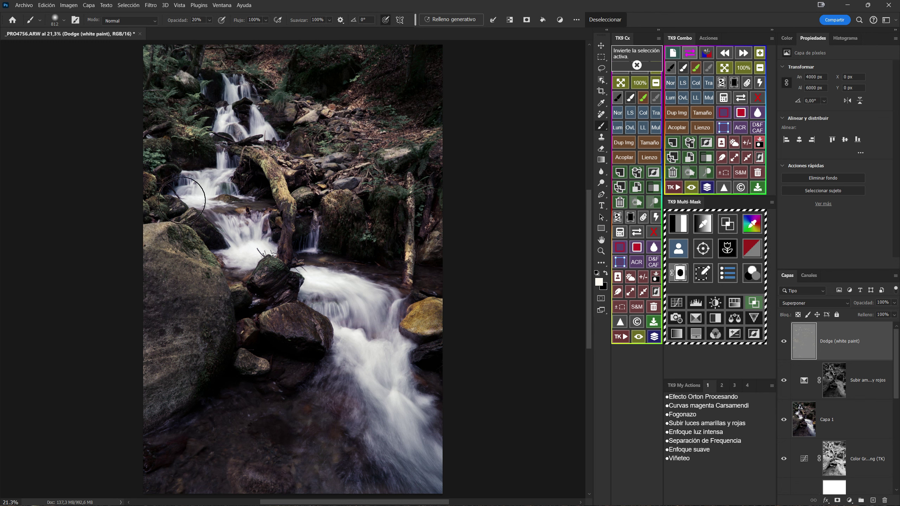
mouse_move(256, 215)
mouse_down()
mouse_move(238, 245)
mouse_move(241, 237)
mouse_move(315, 260)
mouse_move(353, 328)
mouse_move(381, 352)
mouse_move(382, 342)
mouse_move(354, 328)
mouse_move(297, 427)
mouse_move(361, 385)
mouse_move(331, 466)
mouse_move(309, 481)
mouse_move(249, 489)
mouse_move(382, 428)
mouse_move(438, 484)
mouse_move(455, 442)
mouse_move(416, 387)
mouse_move(418, 476)
mouse_move(368, 417)
mouse_move(300, 496)
mouse_move(313, 400)
mouse_move(287, 312)
mouse_move(347, 301)
mouse_move(226, 253)
mouse_move(297, 258)
mouse_move(311, 246)
mouse_move(285, 248)
mouse_move(221, 199)
mouse_move(226, 187)
mouse_move(201, 182)
mouse_move(209, 98)
mouse_move(226, 121)
mouse_move(237, 85)
mouse_move(276, 141)
mouse_up()
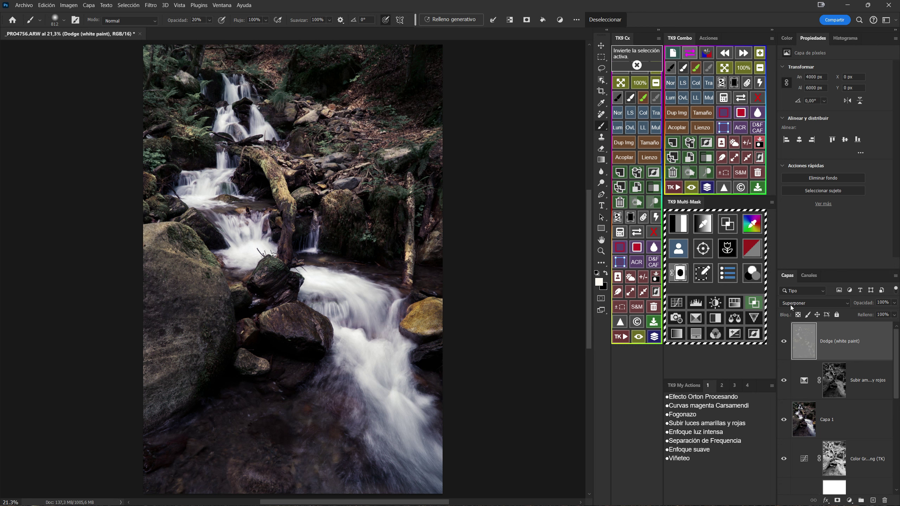
Deselect, compare with and without dodging, then add a soft-light Burn (black paint) layer
key(ctrl+d)
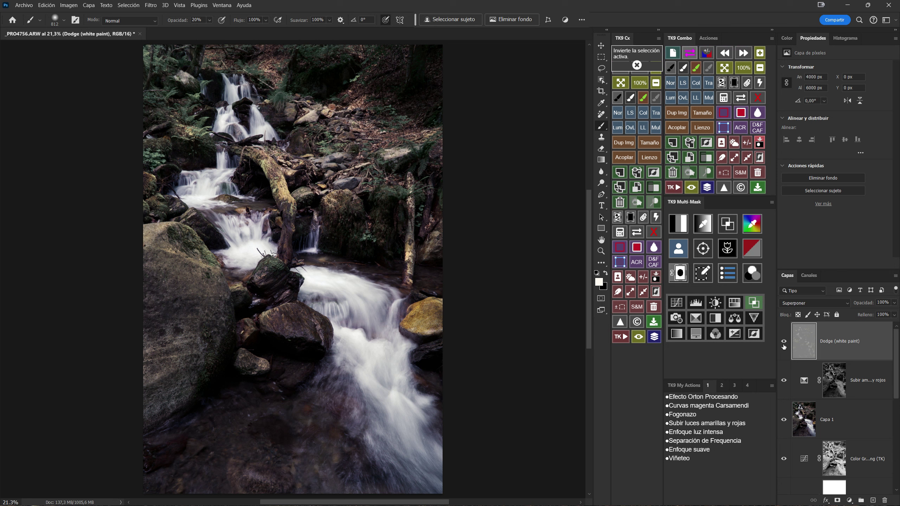
click(784, 343)
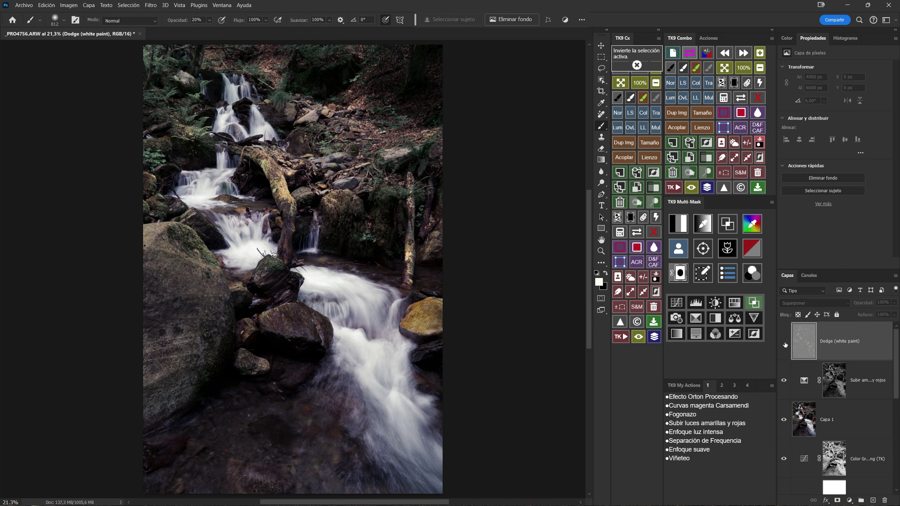
click(784, 342)
click(785, 343)
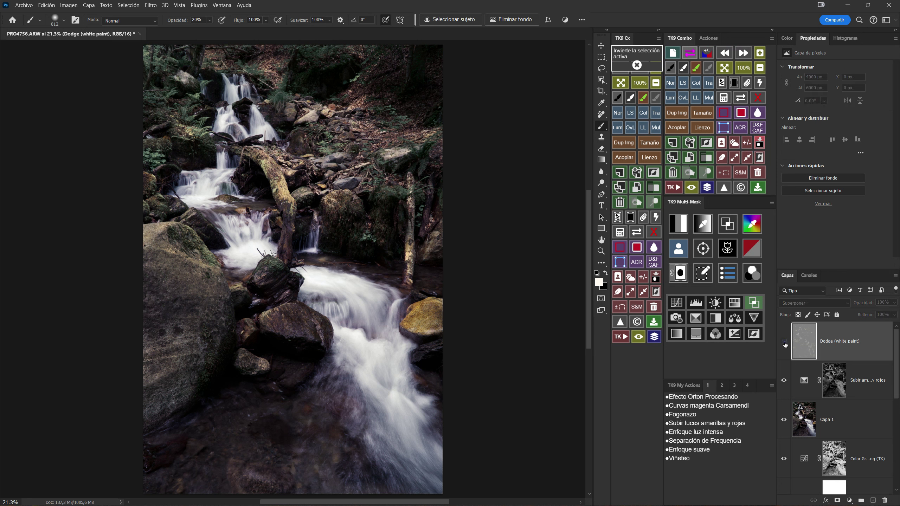
click(785, 342)
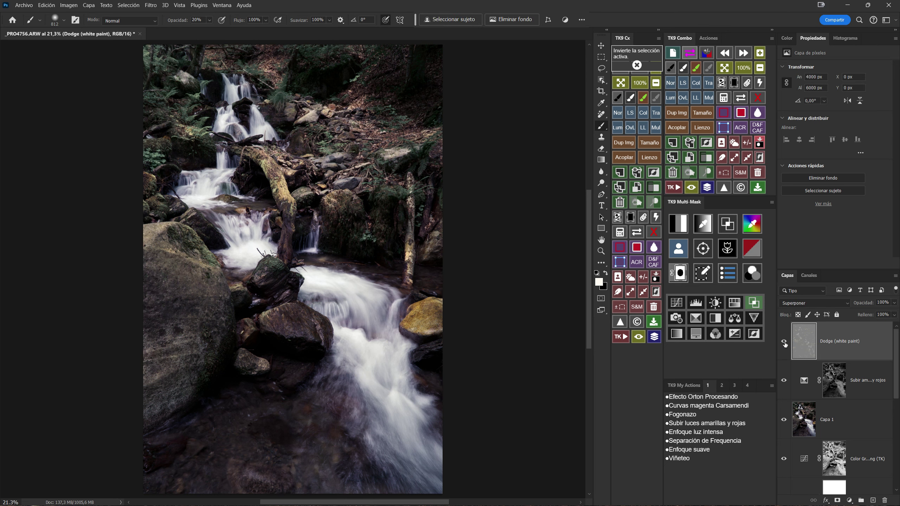
click(784, 342)
click(685, 174)
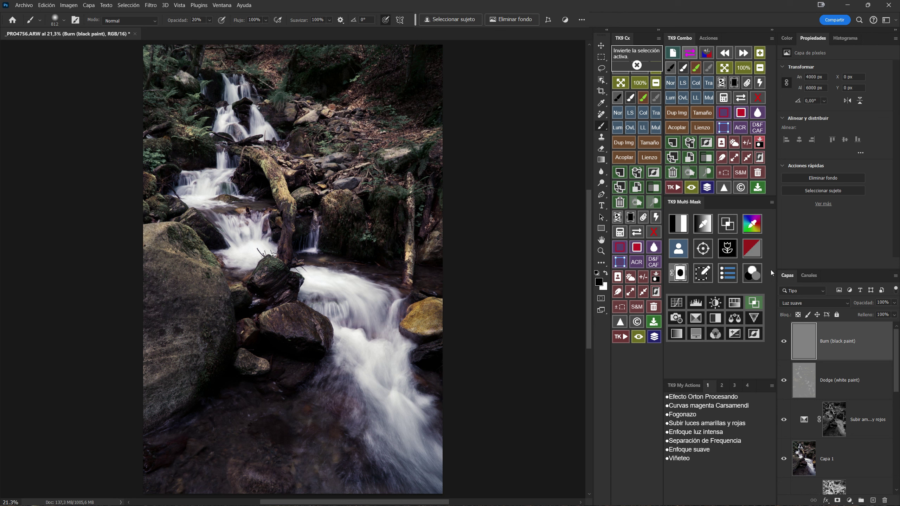
click(678, 228)
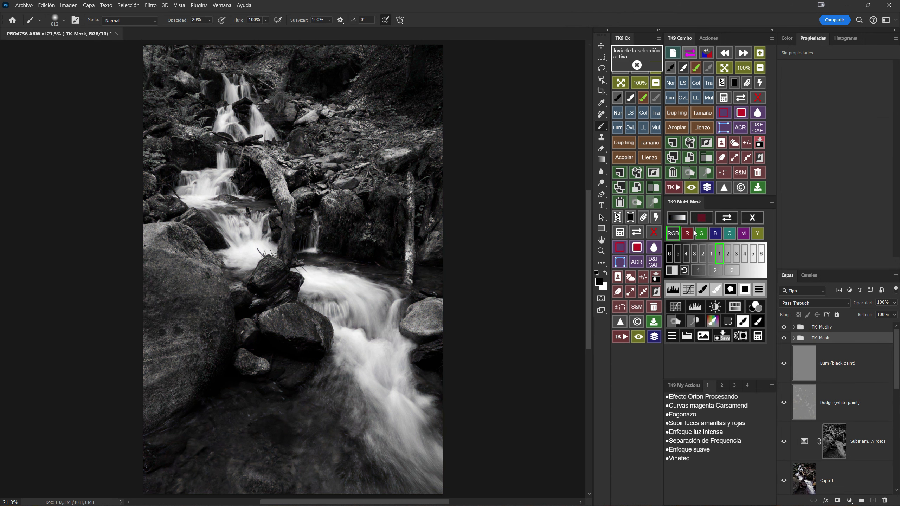
Build a Darks 3 luminosity mask, boost its contrast with Levels, and load it as a selection
click(712, 256)
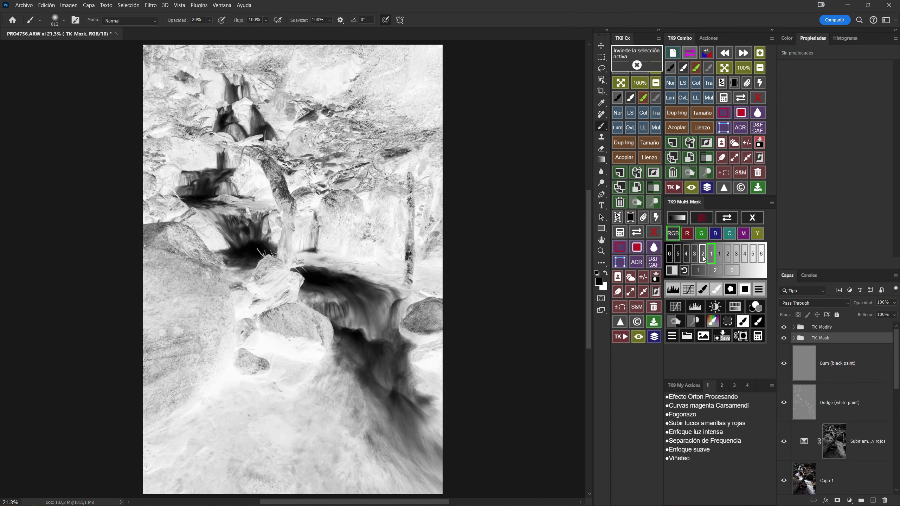
click(702, 256)
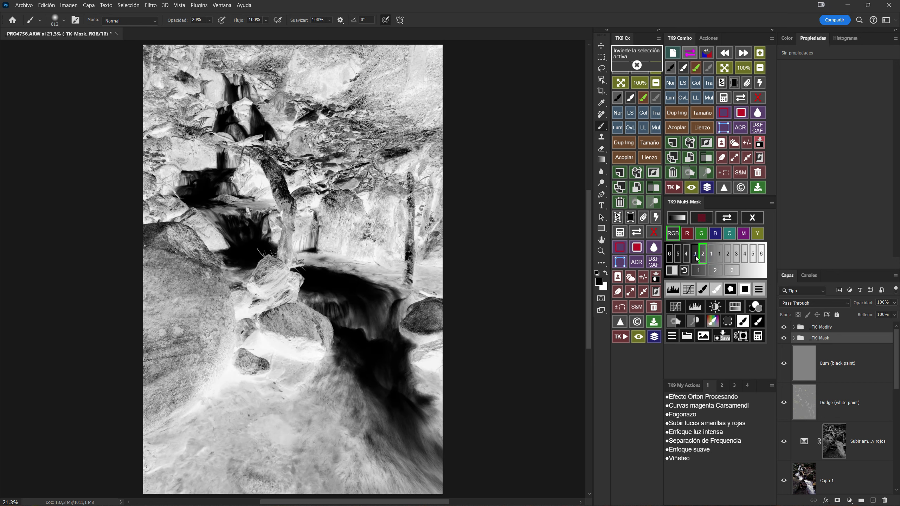
click(695, 255)
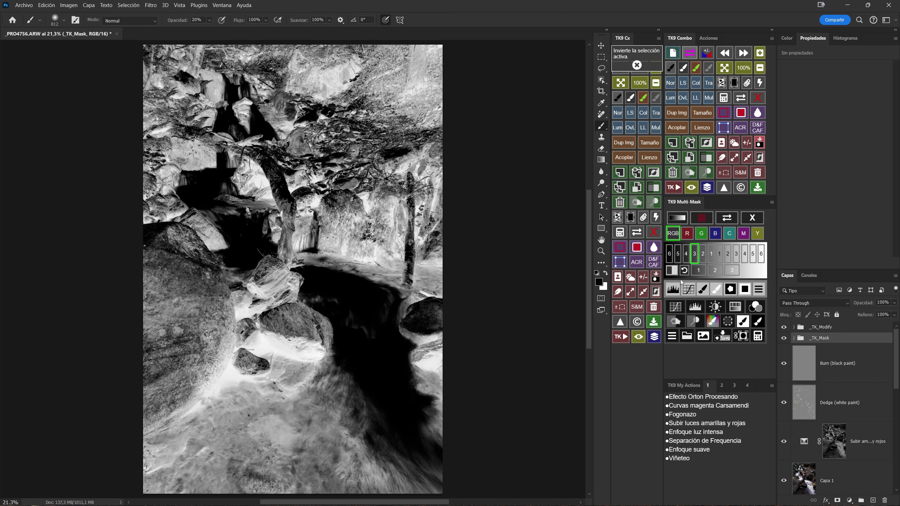
click(673, 290)
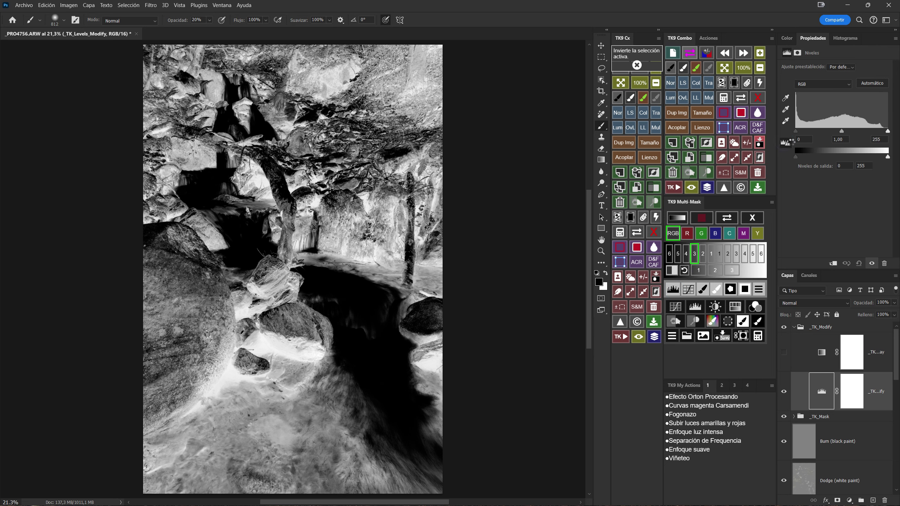
drag(800, 134, 808, 136)
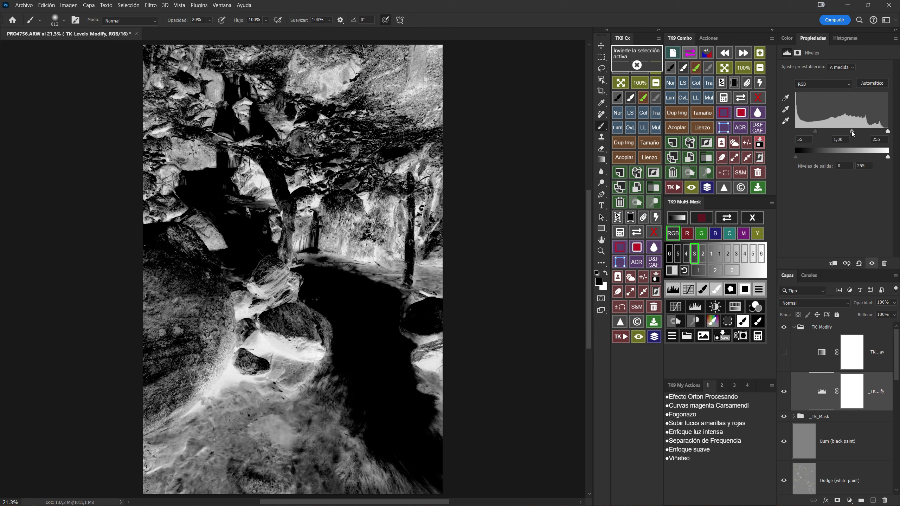
drag(849, 133, 858, 134)
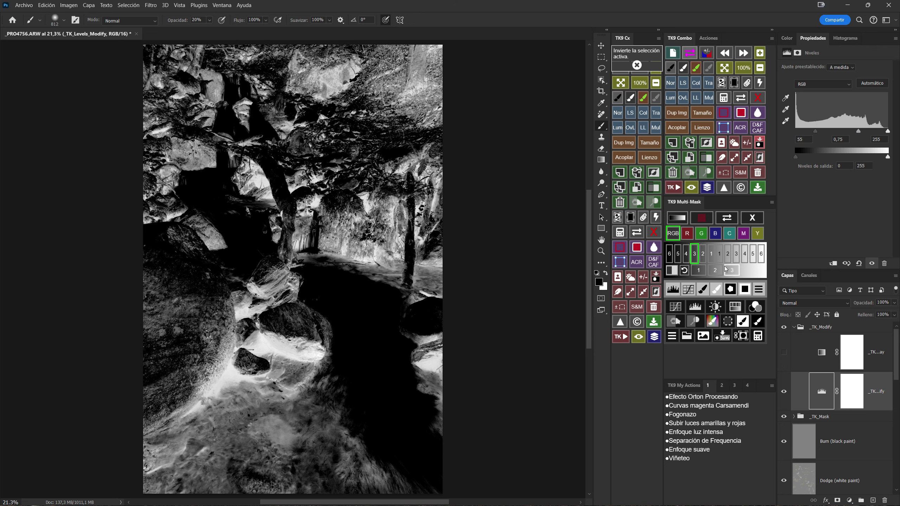
click(728, 321)
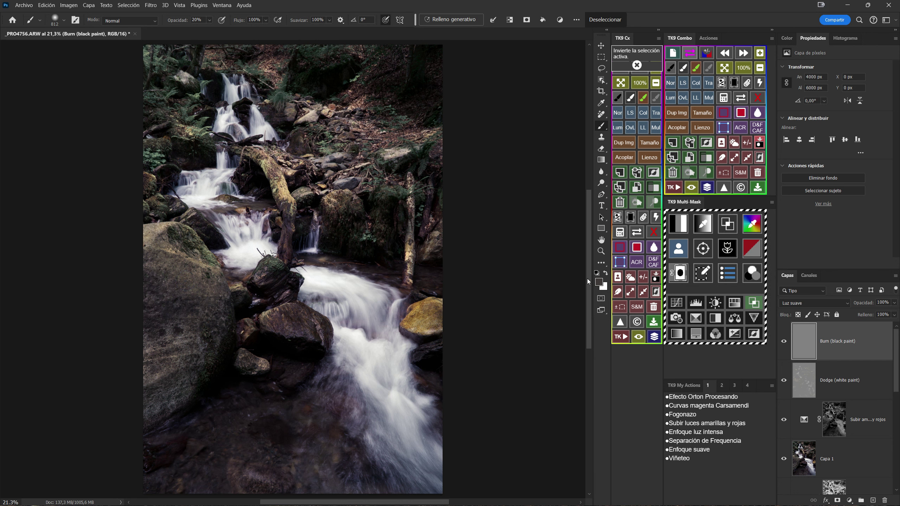
Set the foreground colour to a very dark warm grey with Brightness 20 for burning
click(601, 282)
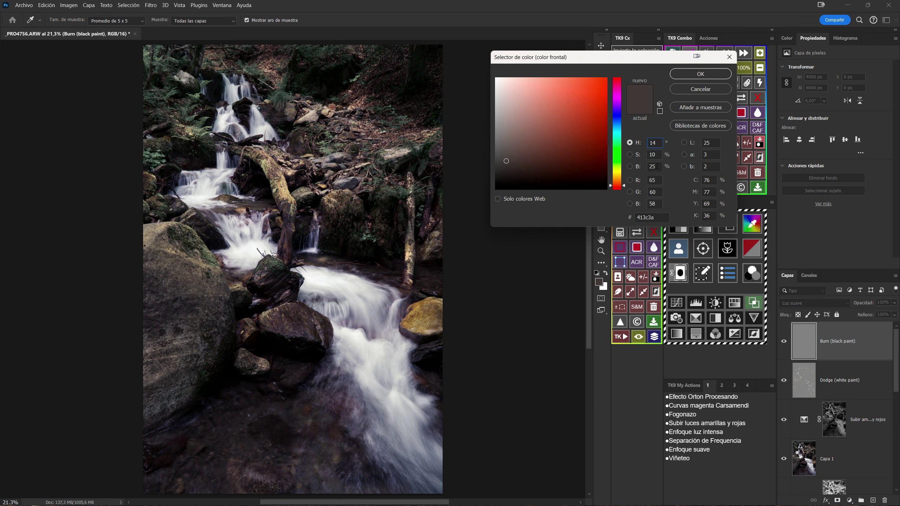
text(20)
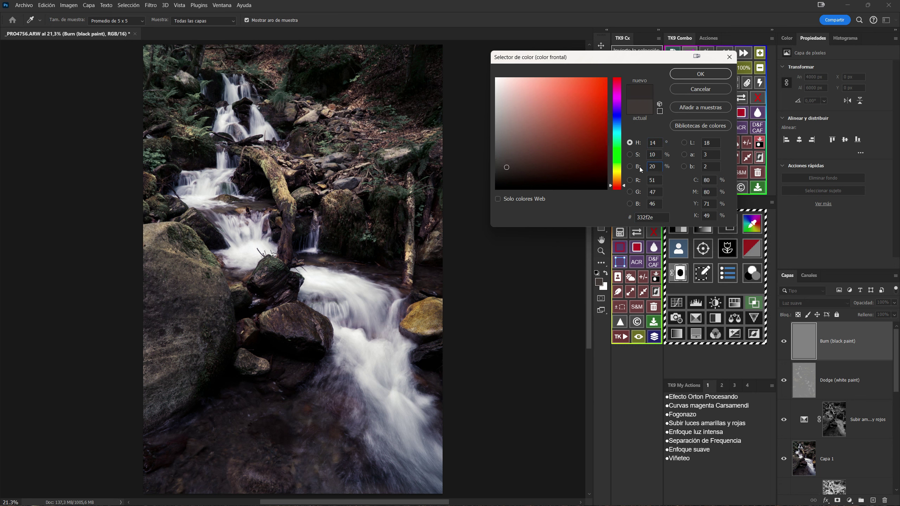
click(696, 75)
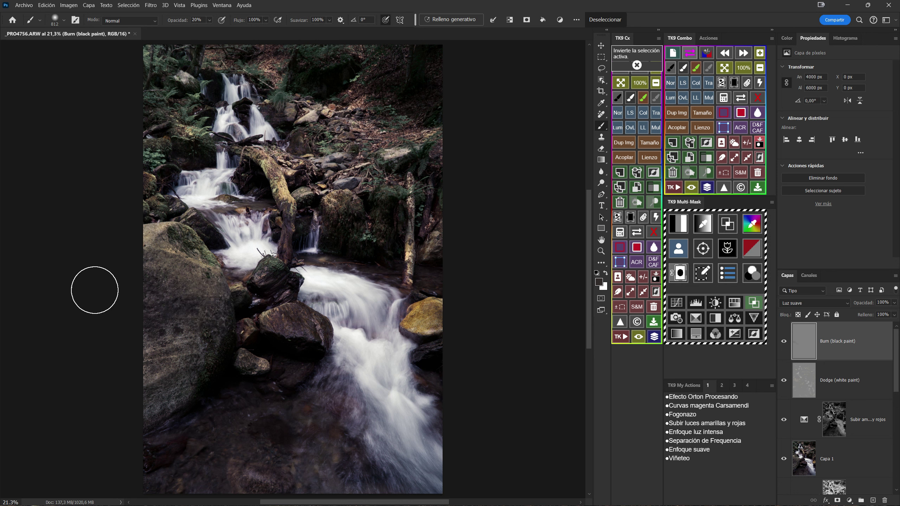
click(691, 191)
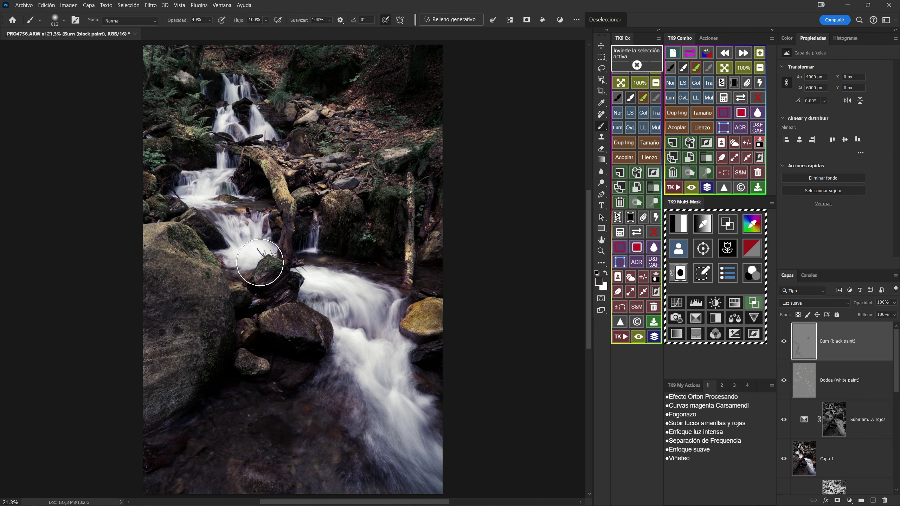
At 100% zoom with a 367 px brush, burn the ferns at the upper and lower left
click(743, 68)
drag(341, 261, 228, 270)
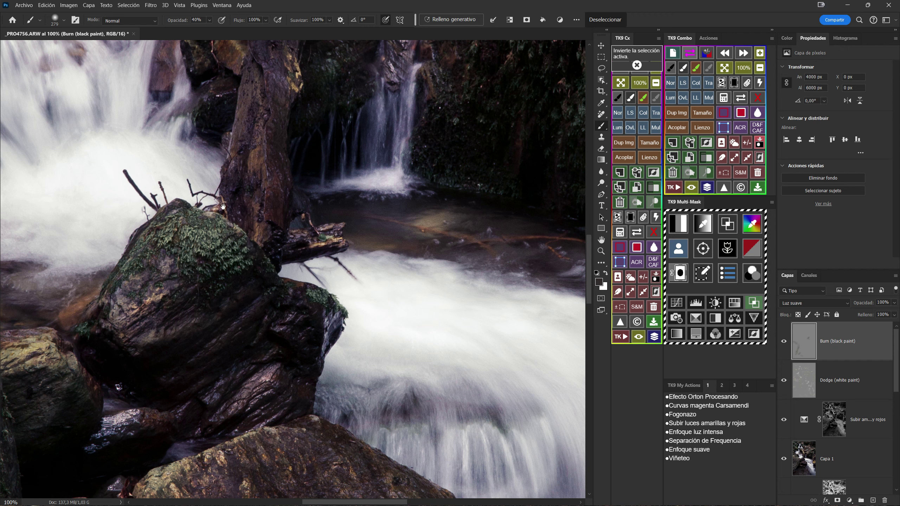
drag(228, 233, 410, 399)
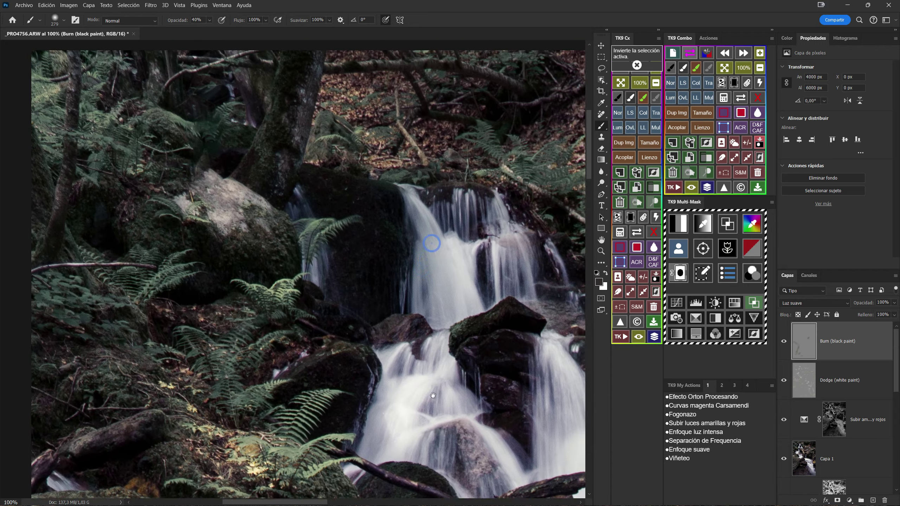
mouse_move(410, 398)
mouse_down()
mouse_move(386, 264)
mouse_move(400, 229)
mouse_up()
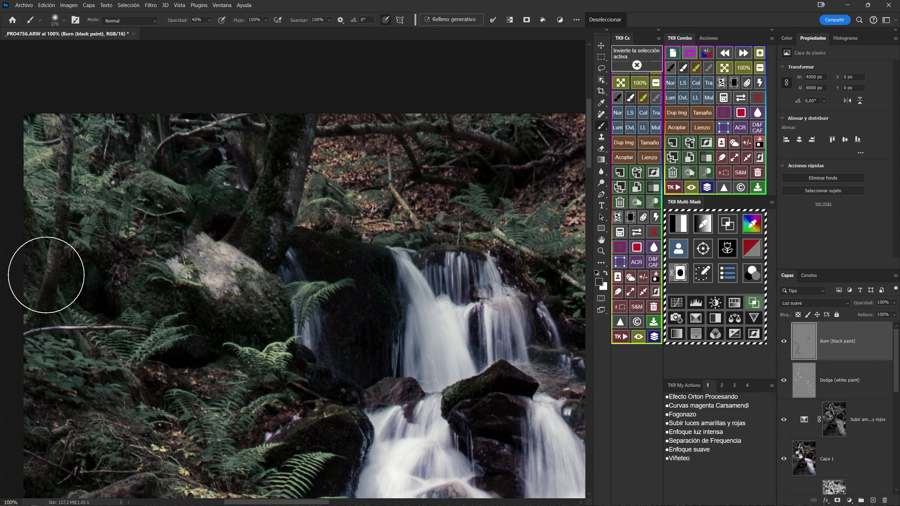
mouse_move(40, 269)
mouse_down()
mouse_move(97, 342)
mouse_move(104, 386)
mouse_move(184, 368)
mouse_move(181, 403)
mouse_move(145, 429)
mouse_up()
mouse_move(205, 462)
mouse_down()
mouse_move(125, 429)
mouse_move(101, 428)
mouse_move(97, 453)
mouse_move(109, 489)
mouse_up()
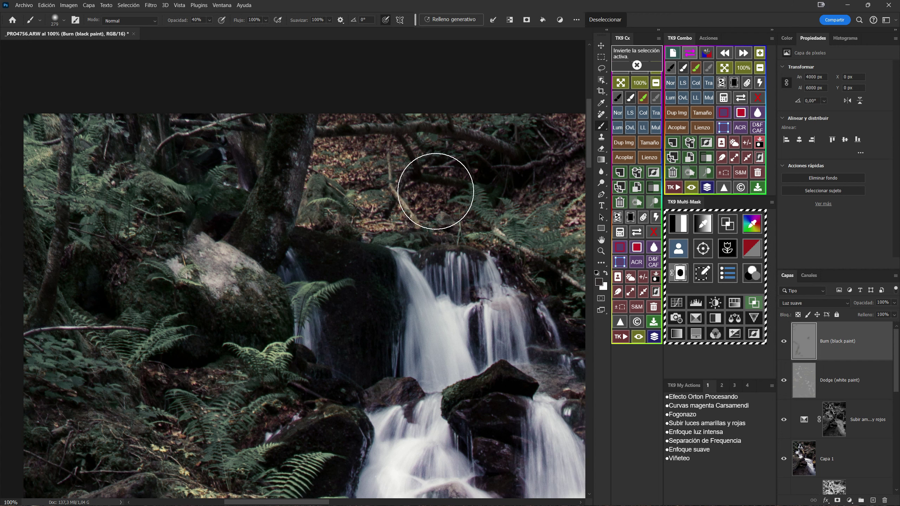
Burn the upper-right leaves, the rocks beside the waterfall and the leaf litter on the slope
mouse_move(526, 163)
mouse_down()
mouse_move(414, 165)
mouse_move(563, 144)
mouse_move(539, 161)
mouse_move(435, 173)
mouse_up()
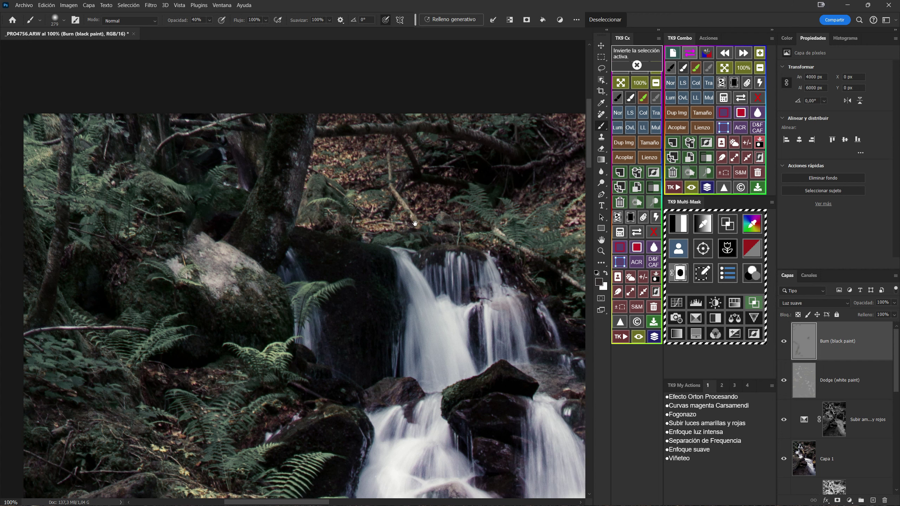
drag(440, 196, 235, 161)
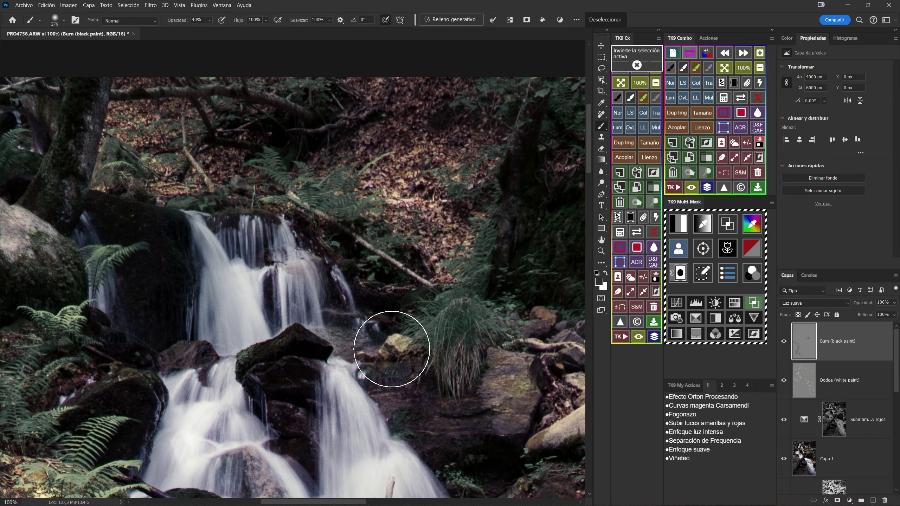
mouse_move(421, 405)
mouse_down()
mouse_move(436, 416)
mouse_move(478, 412)
mouse_move(392, 407)
mouse_move(480, 388)
mouse_up()
mouse_move(423, 108)
mouse_down()
mouse_move(435, 111)
mouse_move(327, 151)
mouse_move(452, 121)
mouse_up()
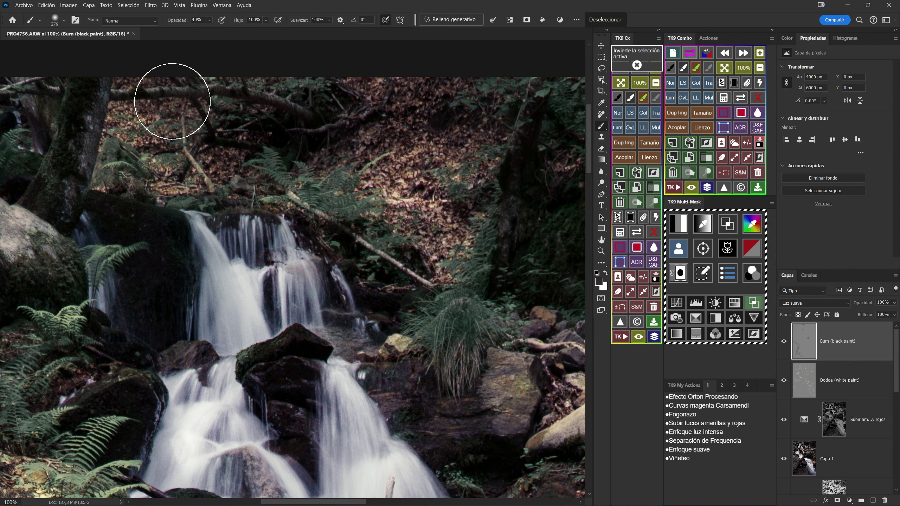
scroll(390, 193, right, 5)
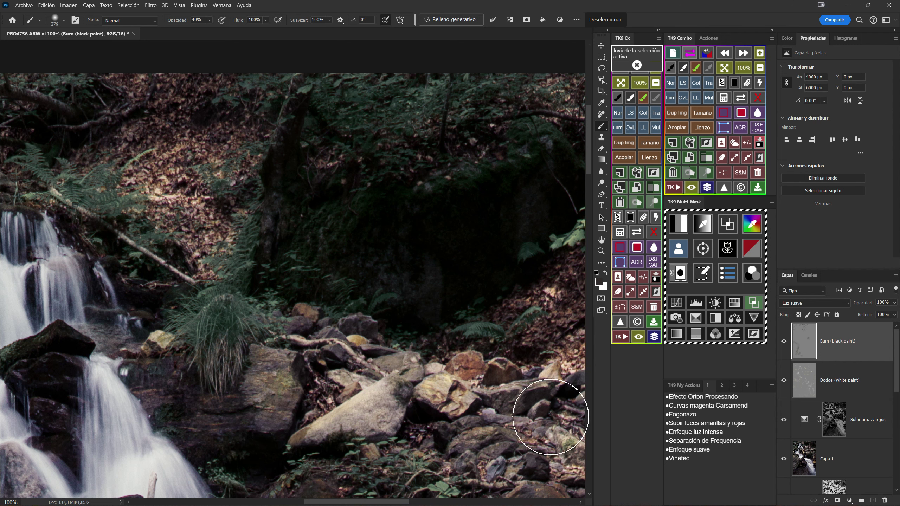
drag(449, 303, 231, 287)
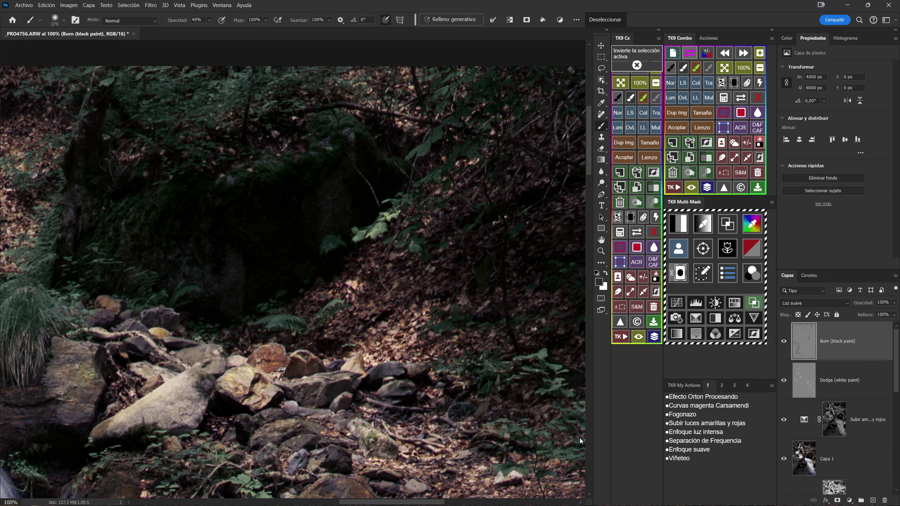
key(space)
Burn the mossy rock, the fern-covered rock and the dark rocks near the birch trunk
drag(347, 322, 425, 184)
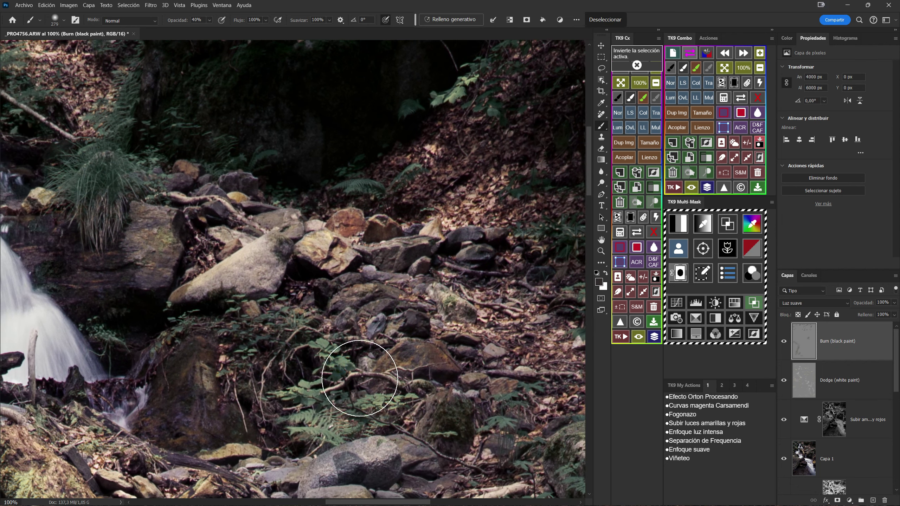
drag(262, 367, 238, 422)
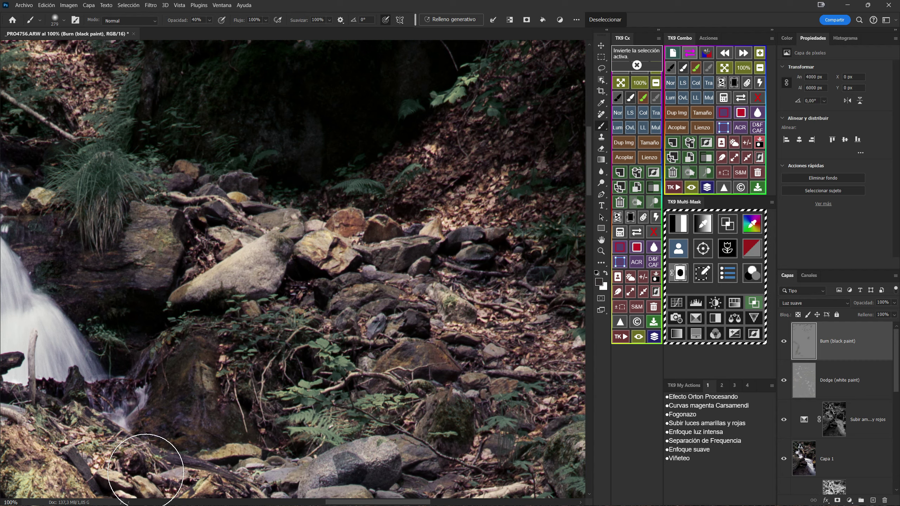
drag(461, 378, 167, 375)
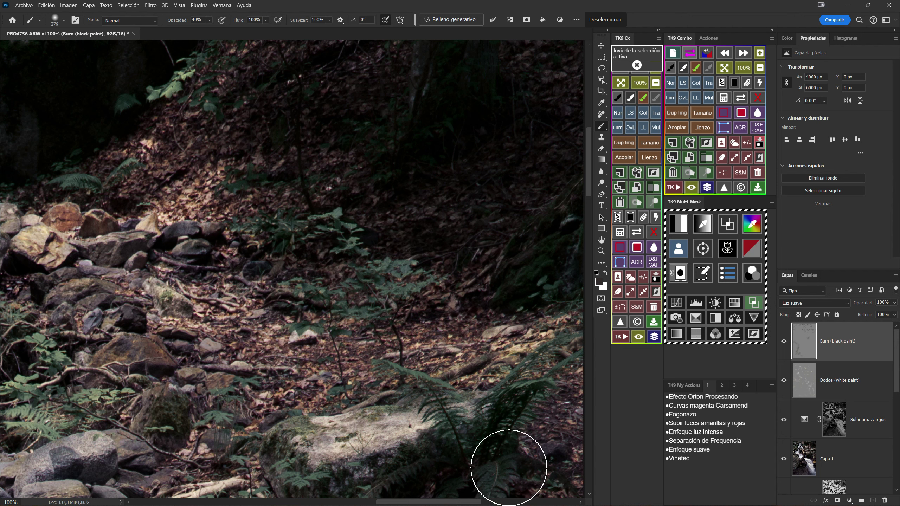
drag(507, 404, 534, 203)
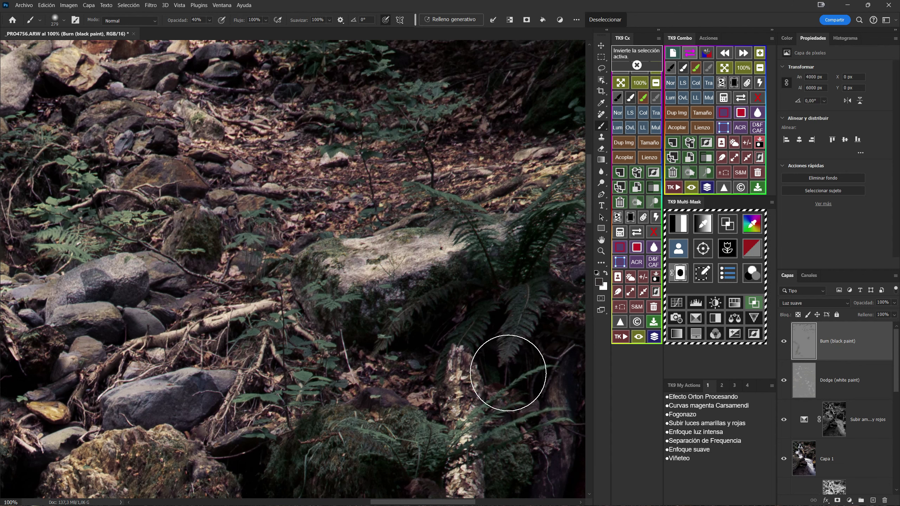
scroll(532, 374, right, 5)
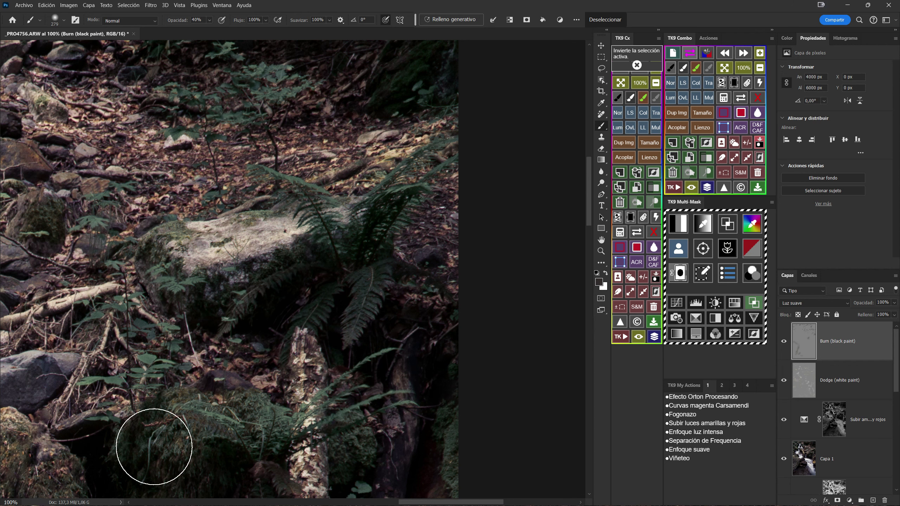
drag(269, 368, 286, 308)
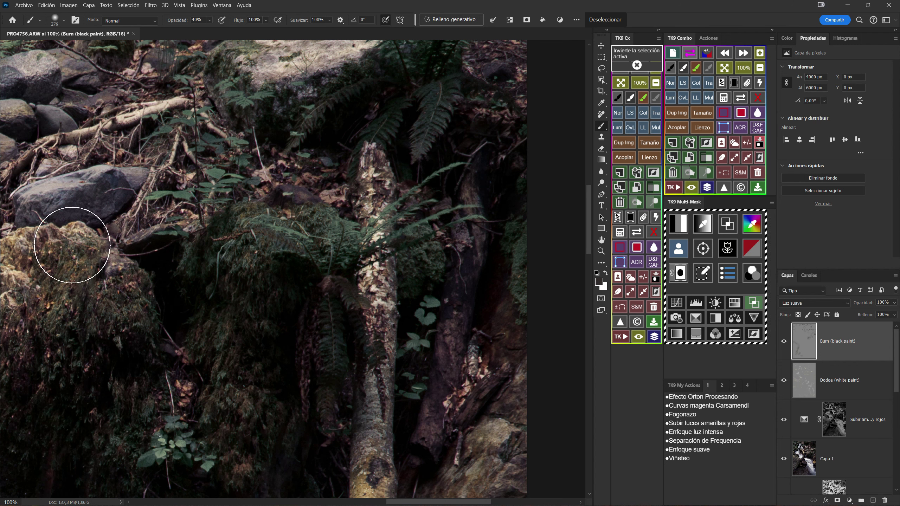
mouse_move(276, 408)
mouse_down()
mouse_move(346, 240)
mouse_move(110, 187)
mouse_up()
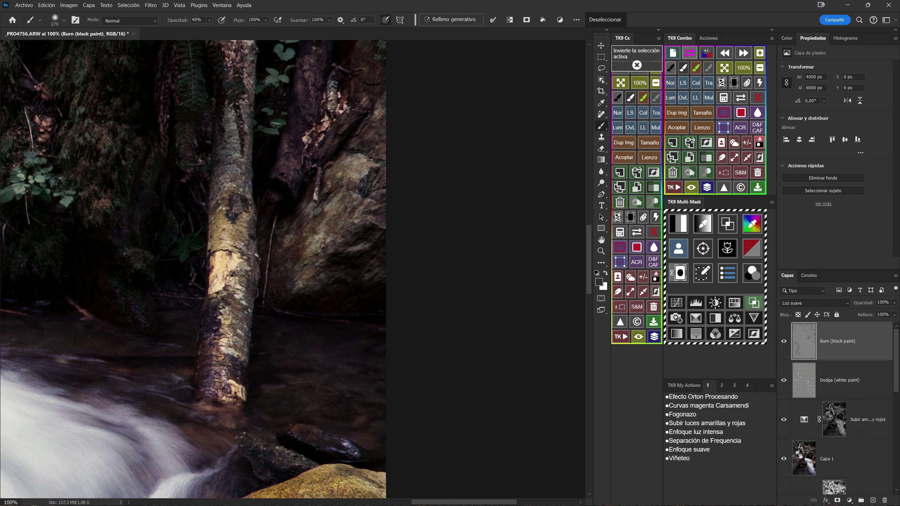
drag(79, 358, 344, 344)
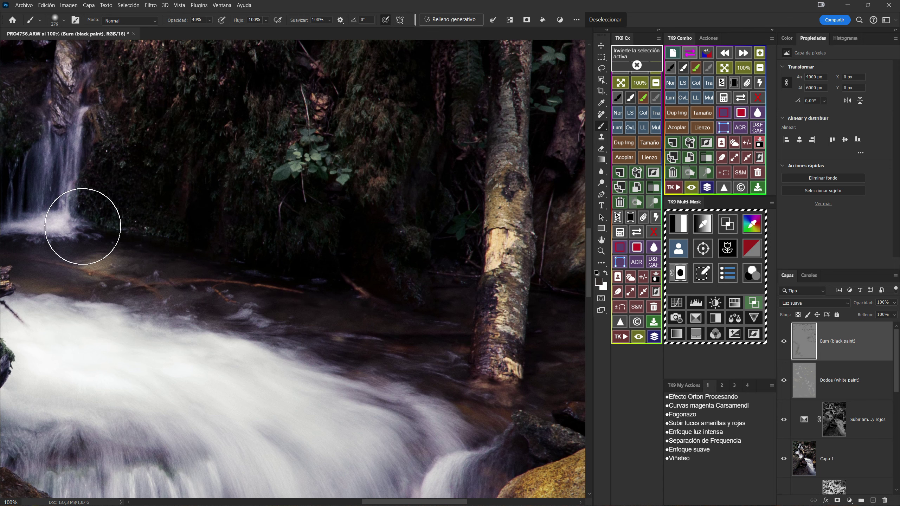
Burn in the rocks, dark water and streambed around the lower cascade, then fit the photo on screen
drag(177, 195, 237, 176)
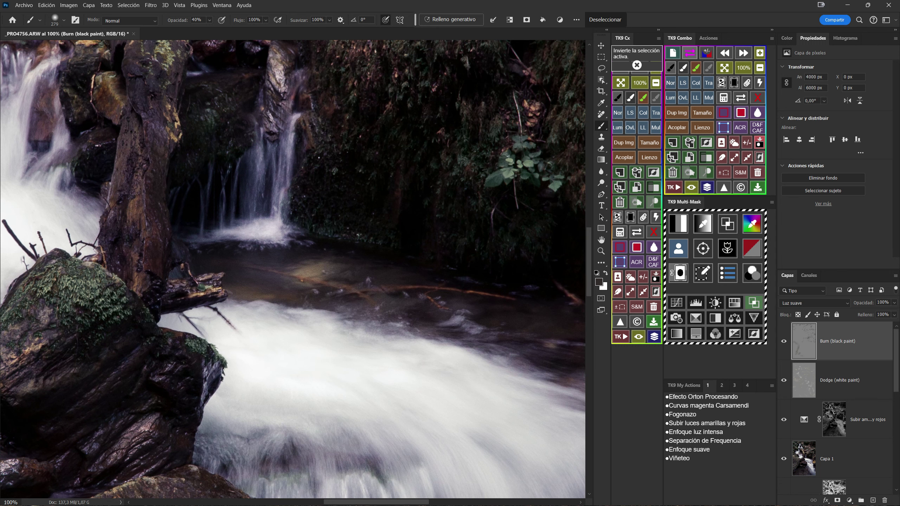
drag(302, 401, 354, 199)
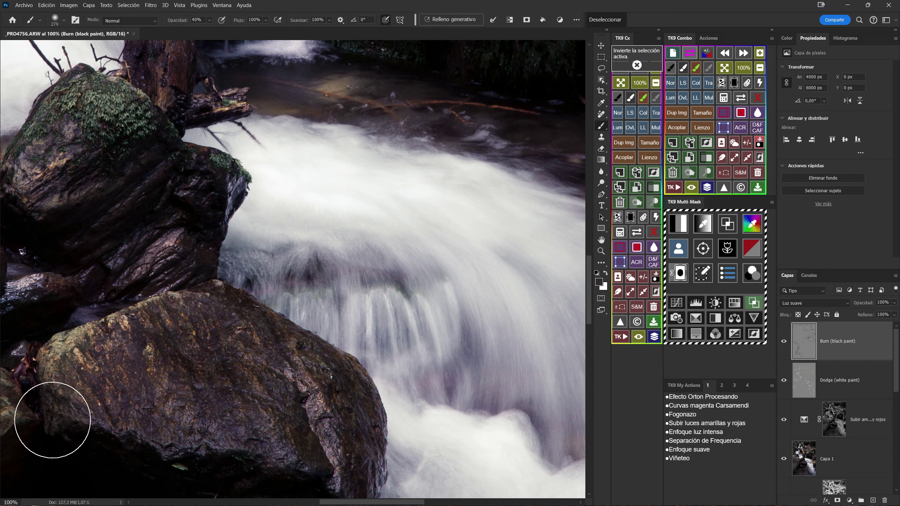
drag(143, 445, 170, 293)
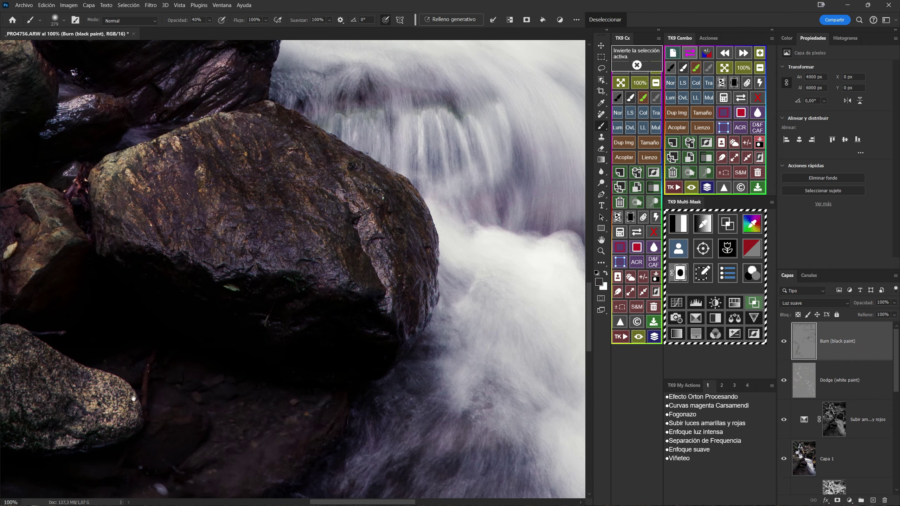
drag(195, 395, 227, 263)
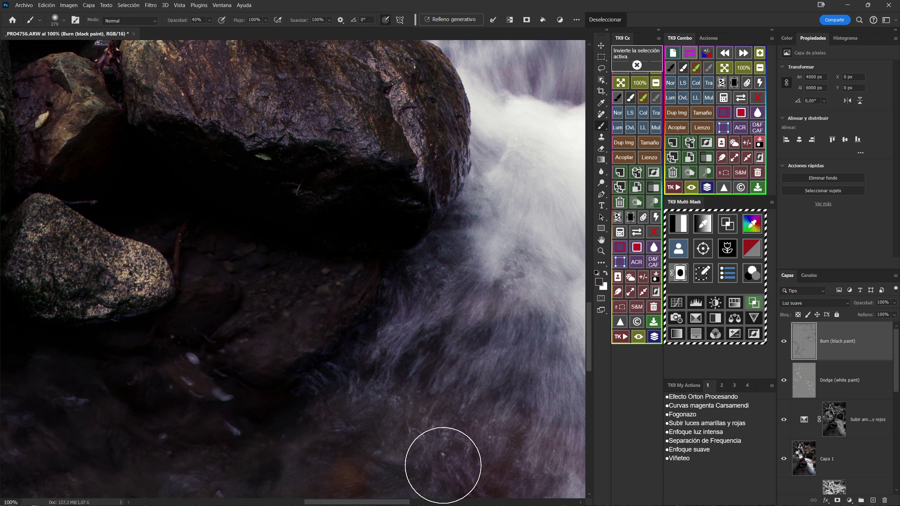
drag(268, 361, 230, 271)
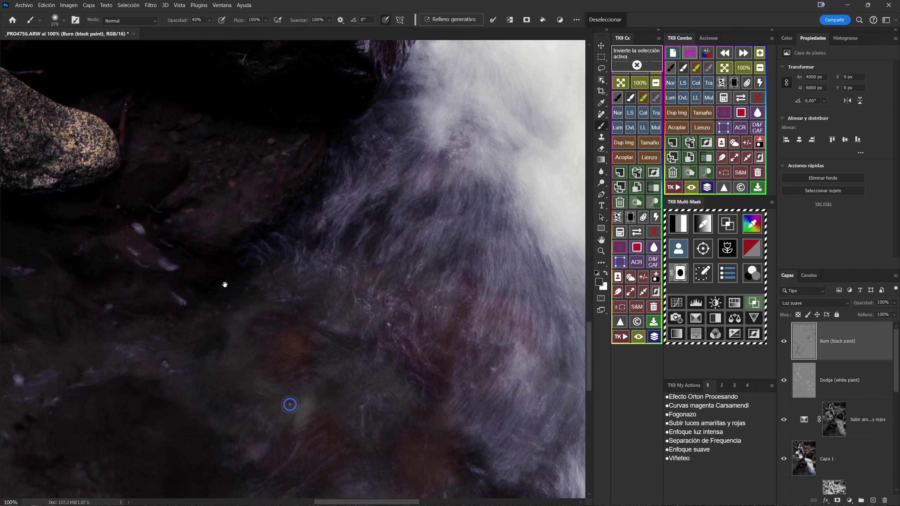
mouse_move(357, 395)
mouse_down()
mouse_move(199, 391)
mouse_move(454, 389)
mouse_up()
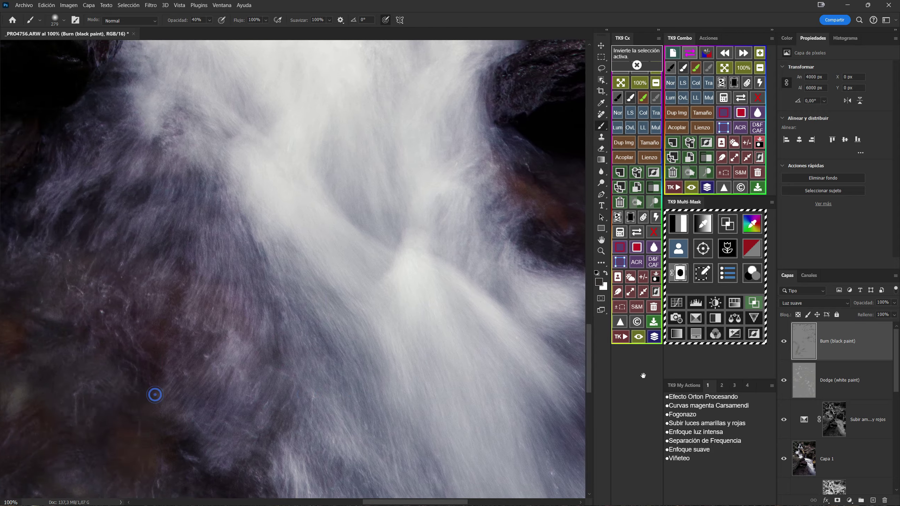
mouse_move(106, 248)
mouse_down()
mouse_move(228, 328)
mouse_move(362, 224)
mouse_up()
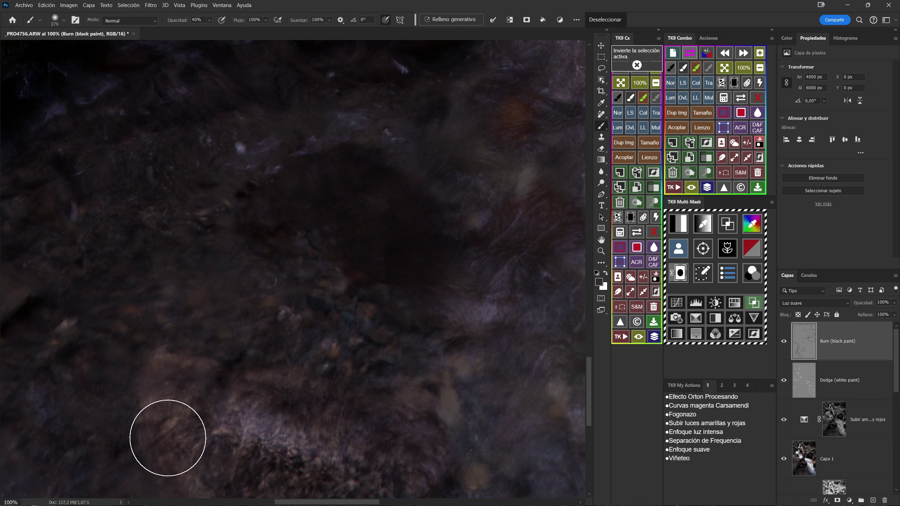
click(724, 67)
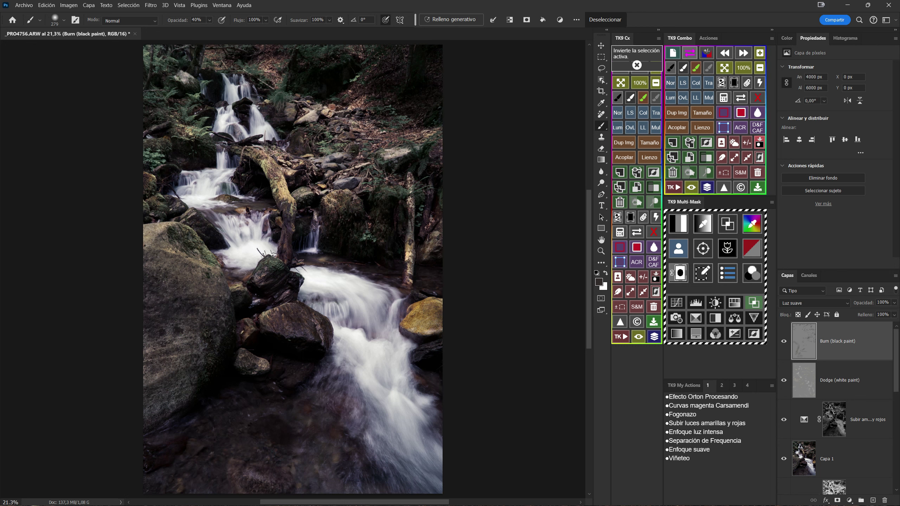
Enlarge the brush to about 662 px and select the Dodge layer along with Burn
drag(271, 411, 294, 408)
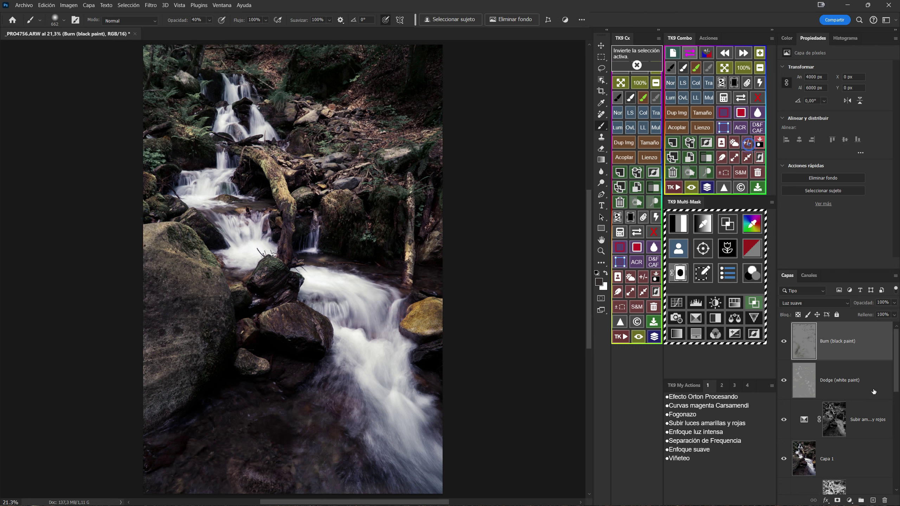
shift+click(861, 379)
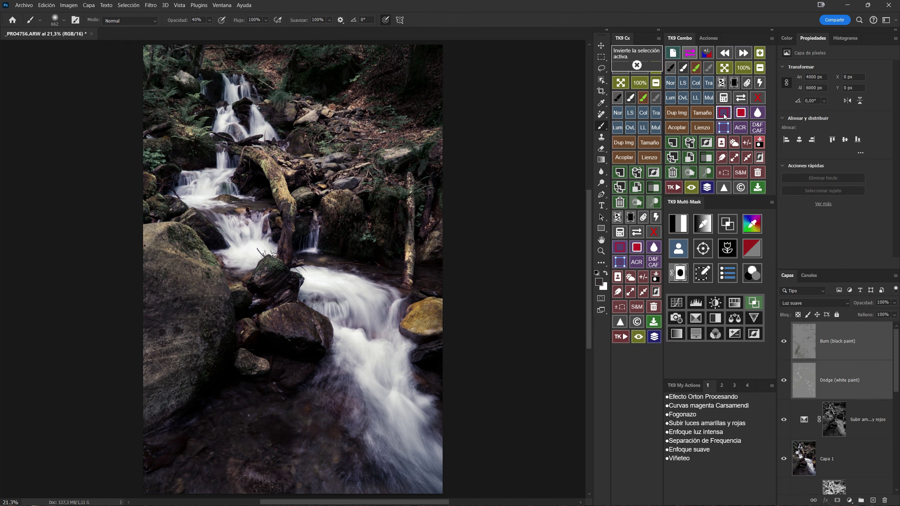
Group the Dodge and Burn layers into a new group named DB
click(861, 500)
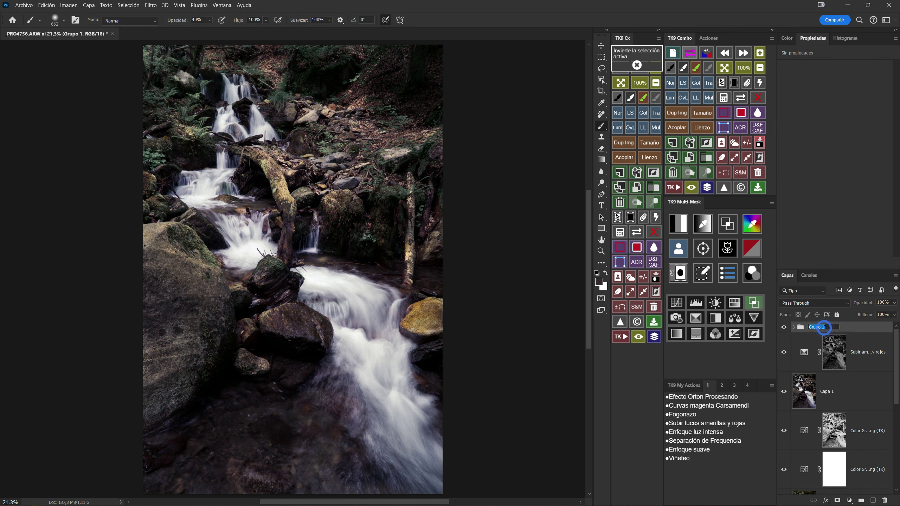
text(DB)
key(Return)
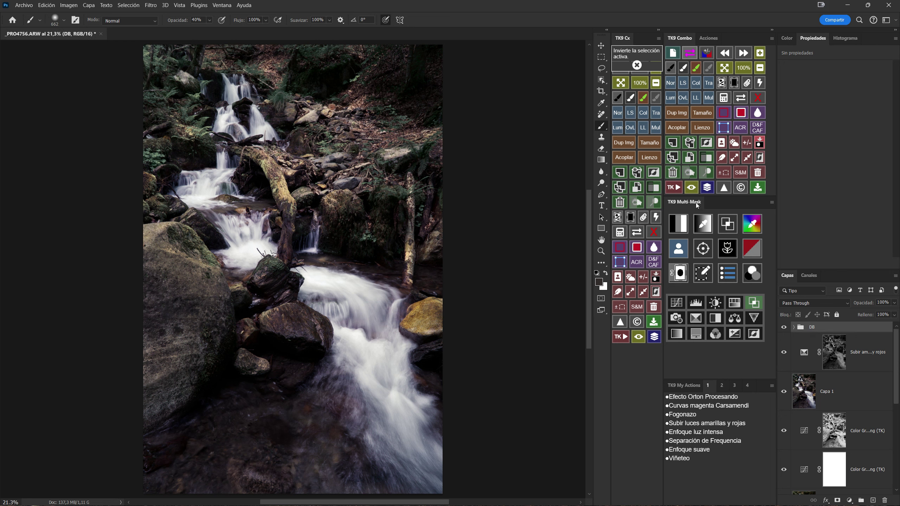
Toggle the DB group's visibility off and on to compare before and after
click(690, 189)
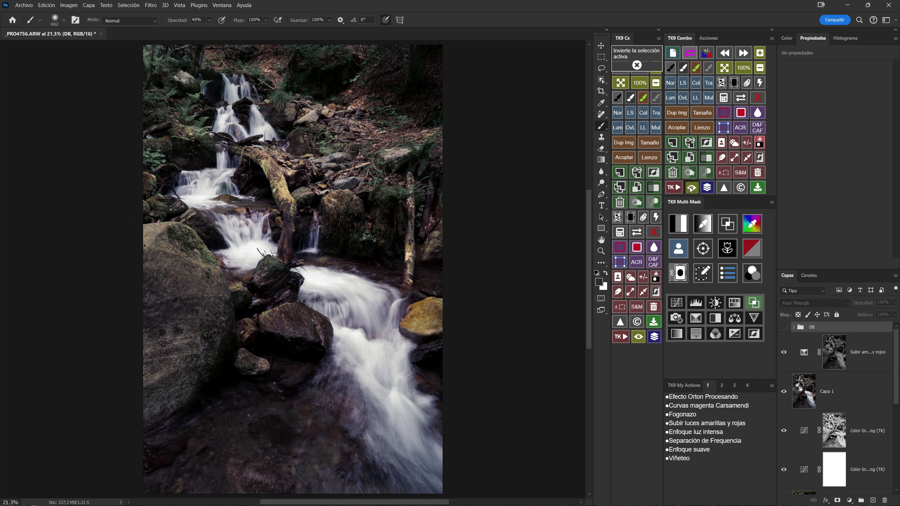
click(690, 189)
click(691, 189)
click(690, 189)
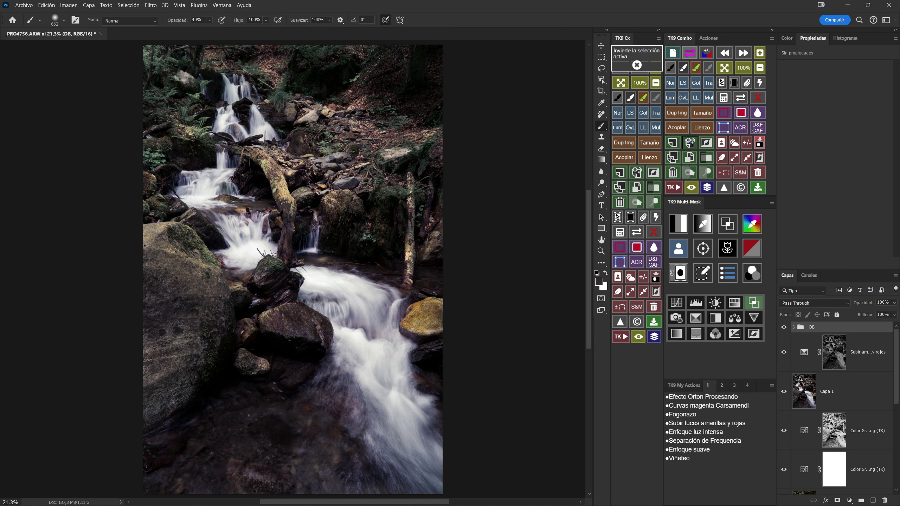
click(690, 143)
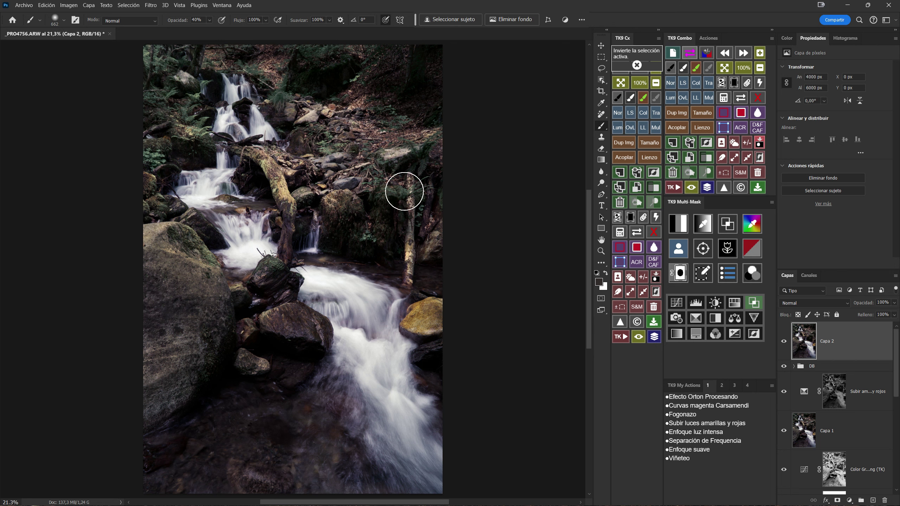
click(601, 115)
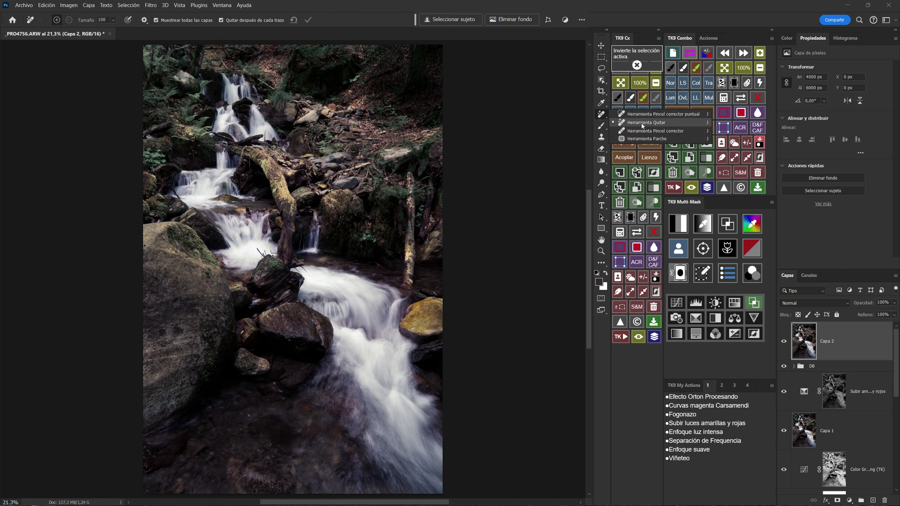
click(642, 125)
scroll(416, 207, up, 2)
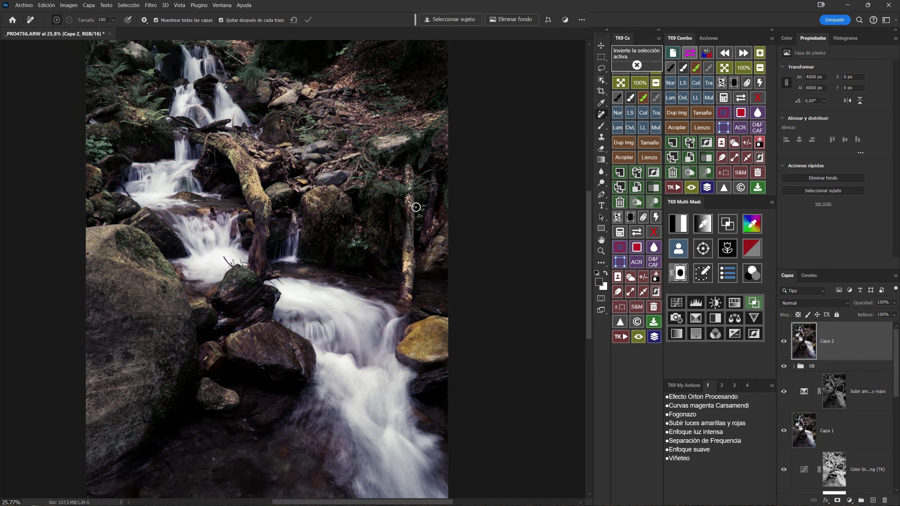
scroll(415, 208, up, 2)
scroll(416, 207, up, 2)
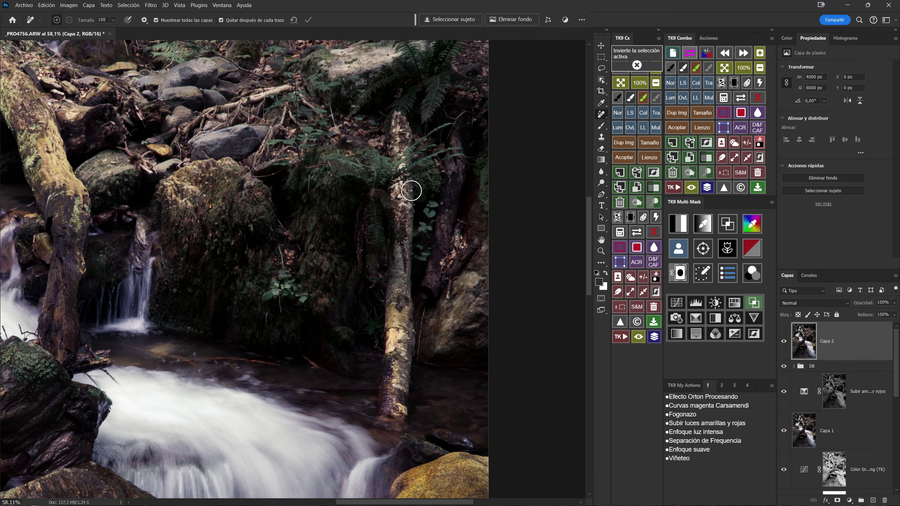
drag(411, 191, 427, 192)
mouse_move(407, 124)
mouse_down()
mouse_move(398, 424)
mouse_move(400, 121)
mouse_up()
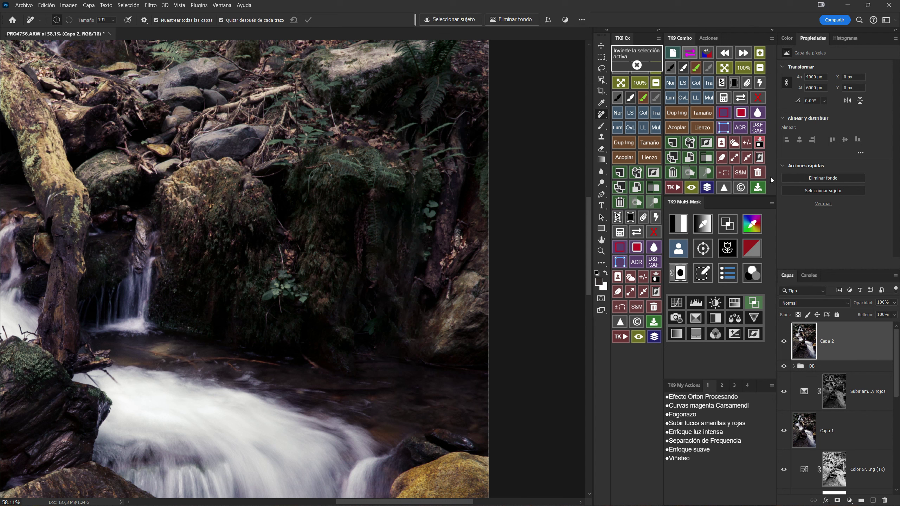
click(724, 70)
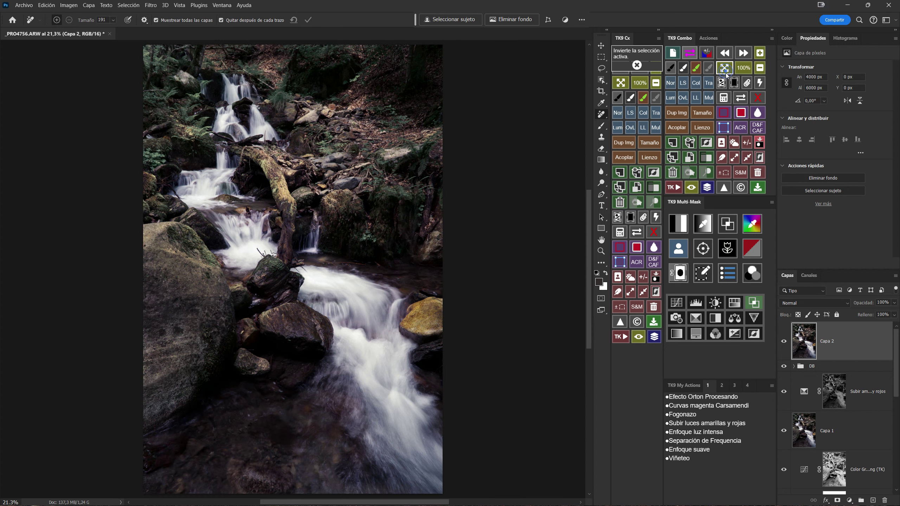
click(783, 343)
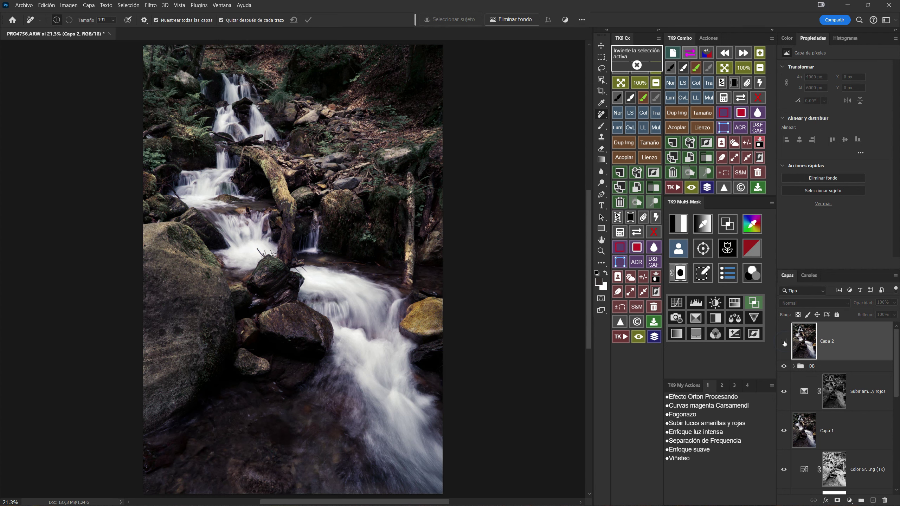
click(784, 343)
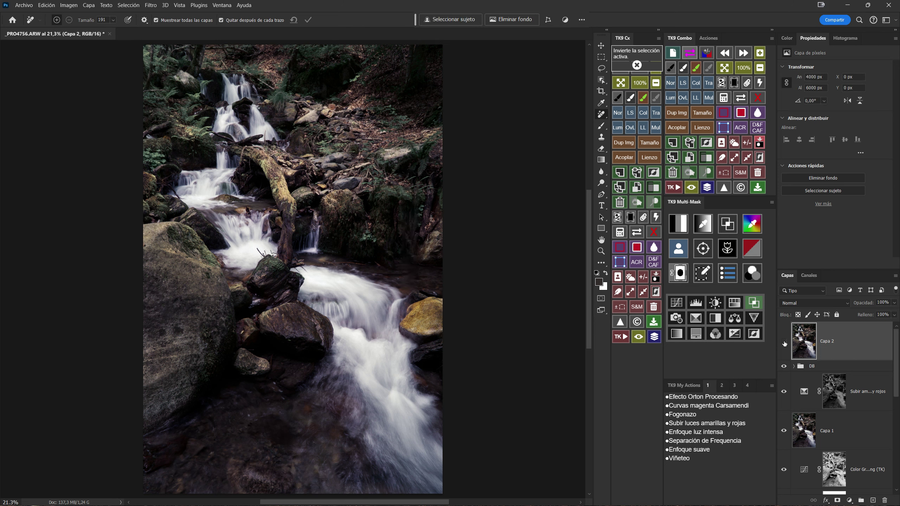
click(784, 343)
click(783, 343)
scroll(411, 216, up, 2)
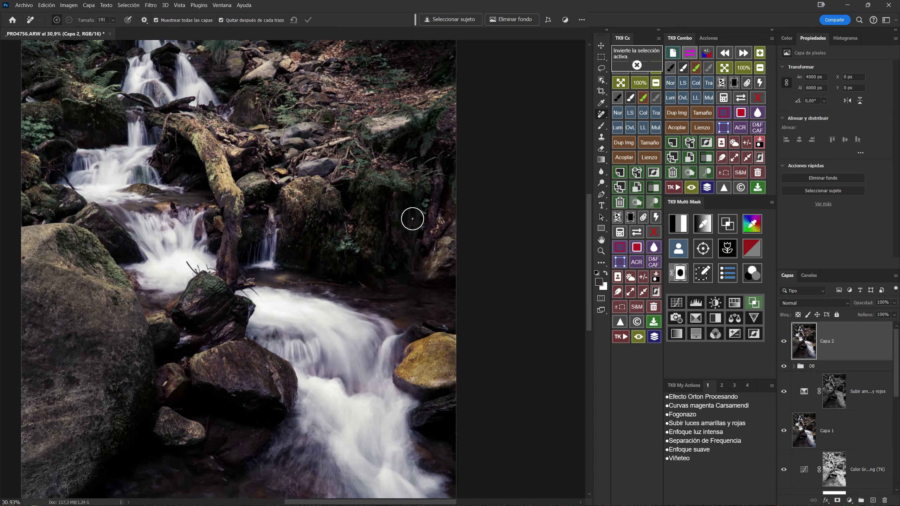
scroll(412, 216, up, 2)
scroll(407, 181, up, 2)
drag(405, 284, 388, 424)
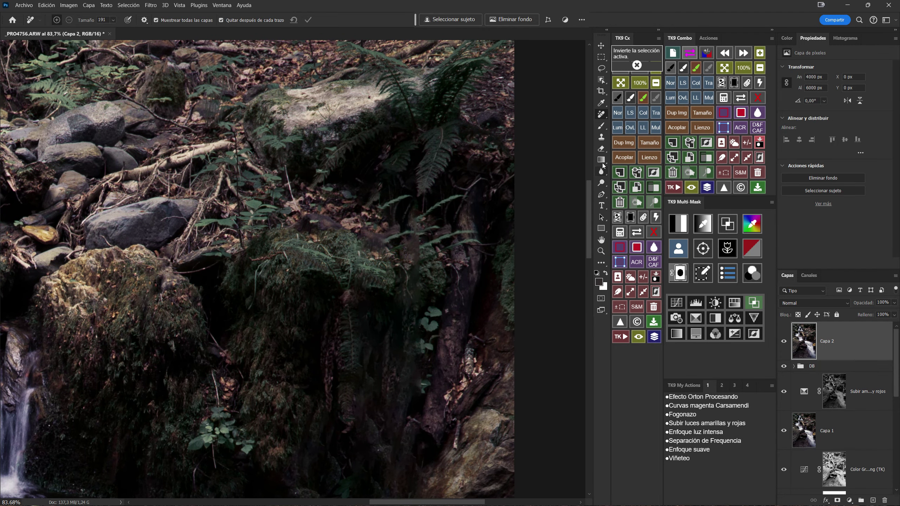
click(600, 138)
Shrink the Clone Stamp brush and clone leaf litter over the dark smear among the ferns
alt+click(340, 214)
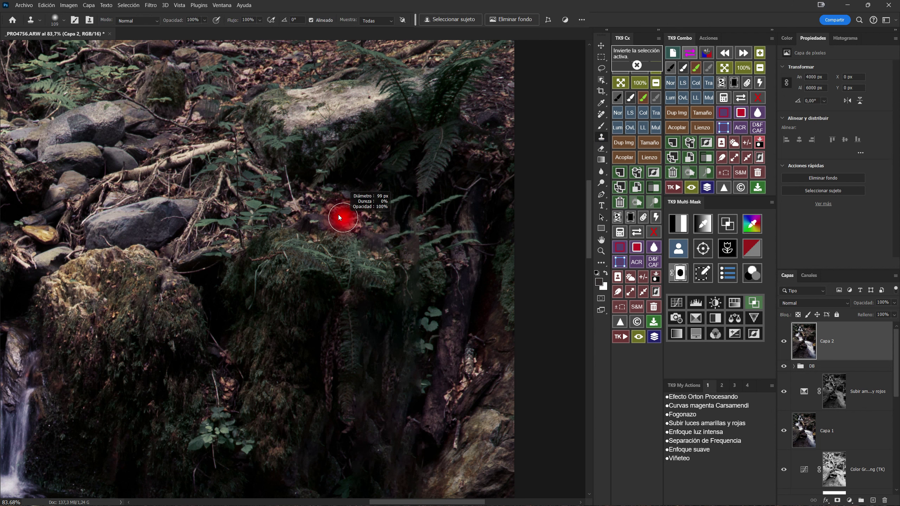
key(bracketleft)
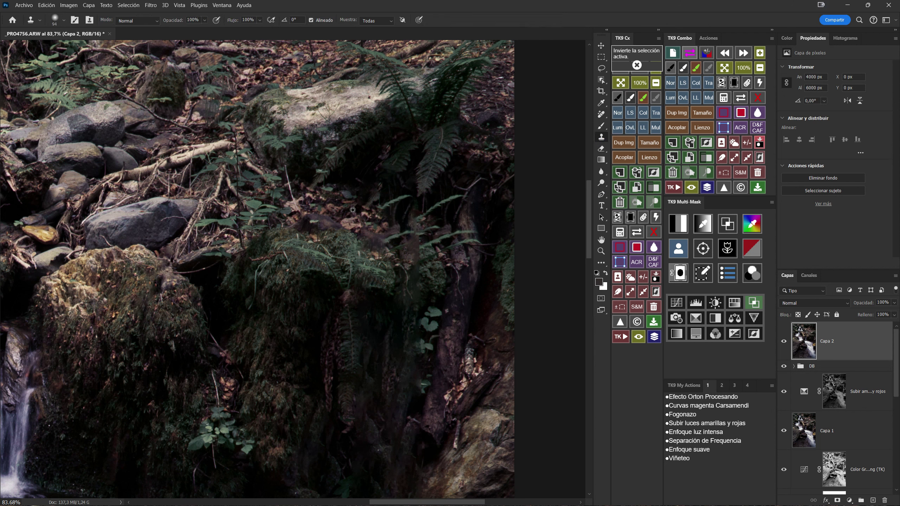
drag(378, 212, 406, 197)
alt+click(381, 223)
drag(385, 242, 411, 236)
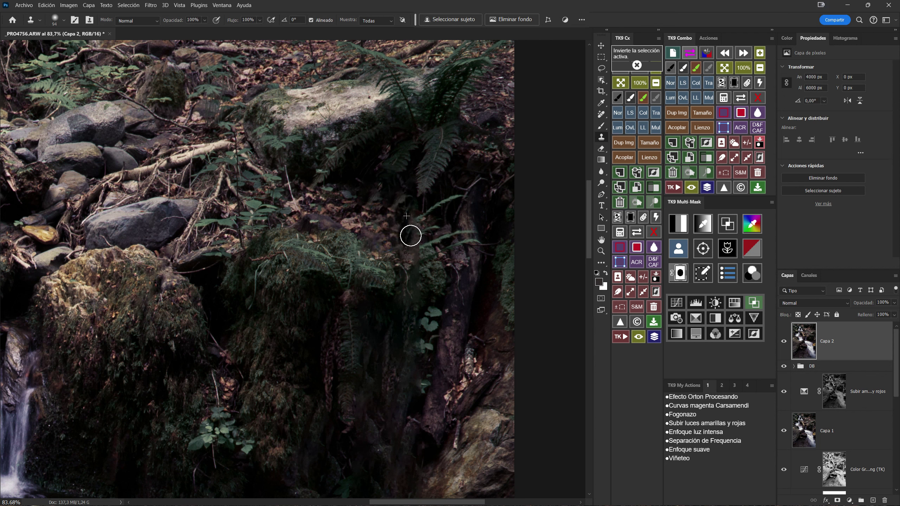
alt+click(404, 269)
drag(407, 251, 412, 237)
alt+click(409, 269)
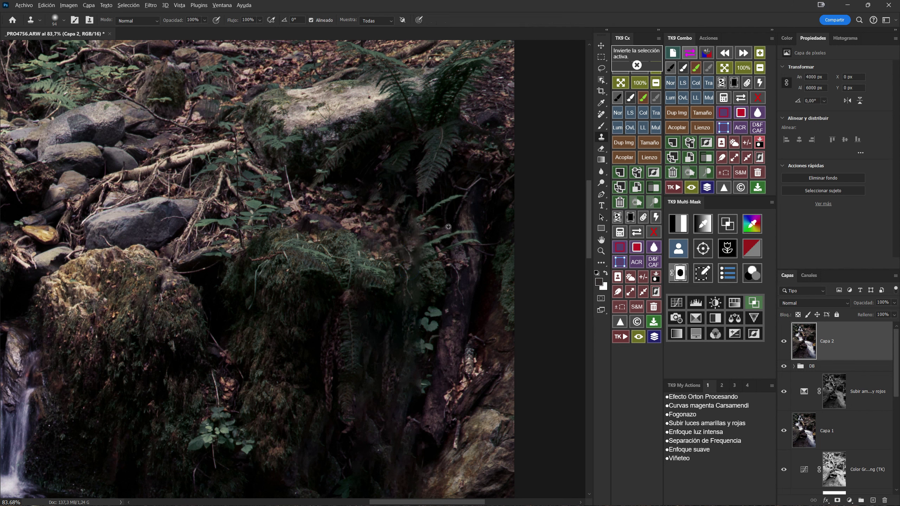
drag(441, 227, 423, 226)
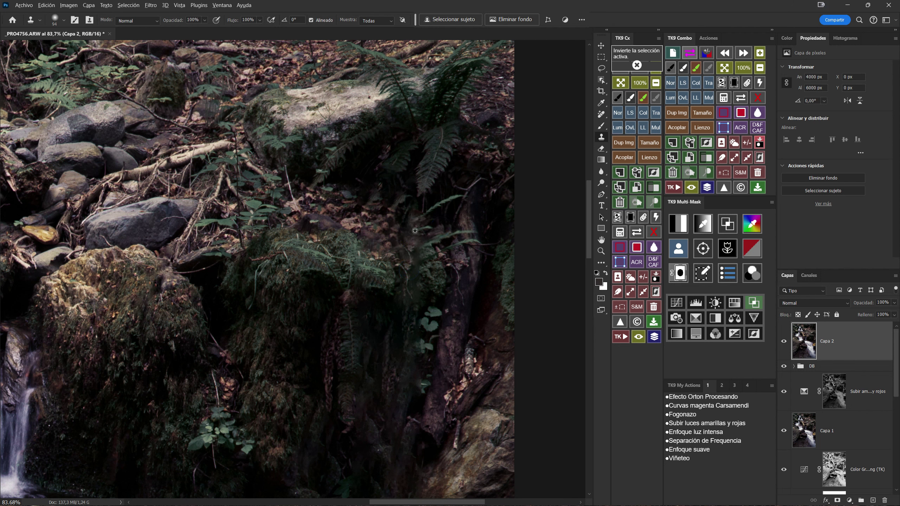
Resample nearby leaf litter to cover the remaining dark patch, then fit the photo on screen
alt+click(377, 229)
drag(397, 230, 475, 221)
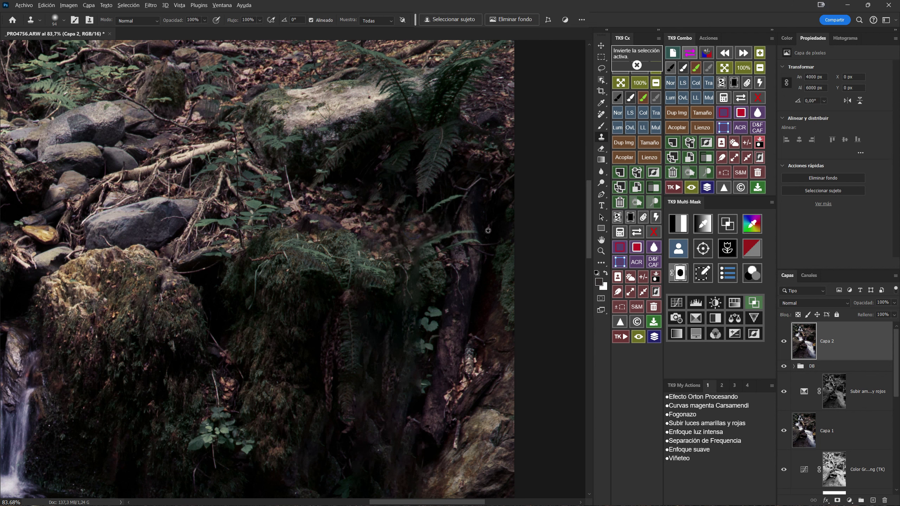
alt+click(379, 246)
drag(421, 249, 462, 231)
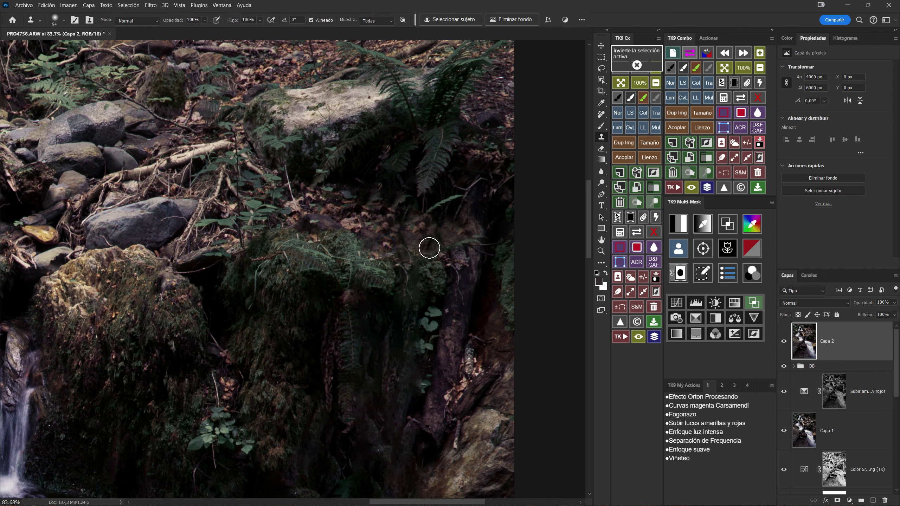
click(429, 232)
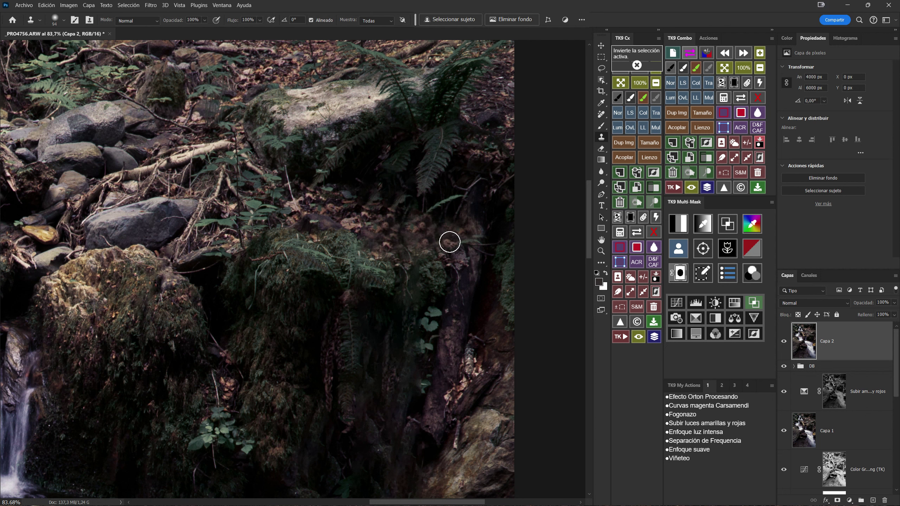
click(426, 227)
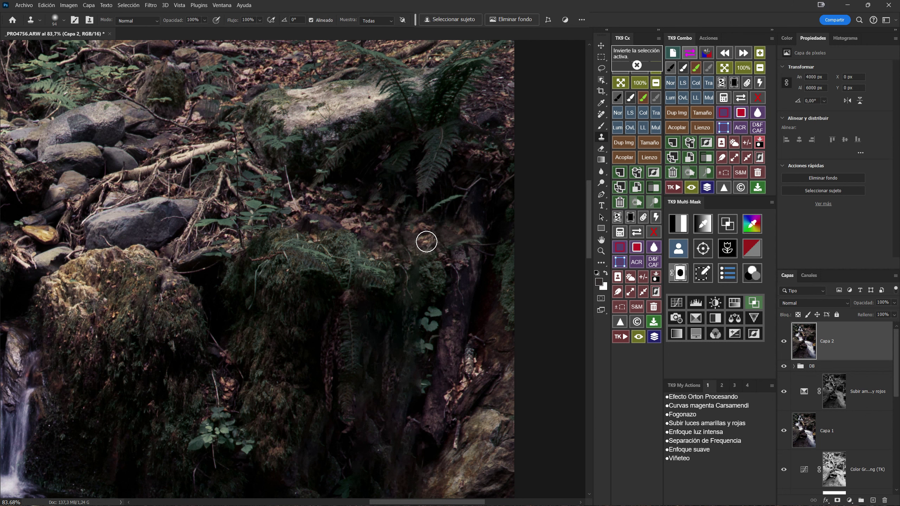
click(426, 242)
click(724, 68)
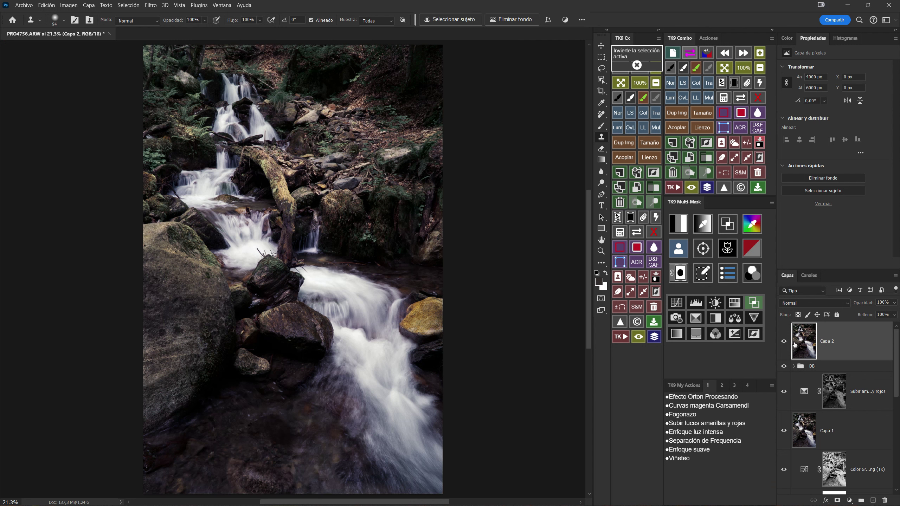
Compare the retouched layer on and off, rename it Eliminar, and add a new Capa 2 above
click(782, 341)
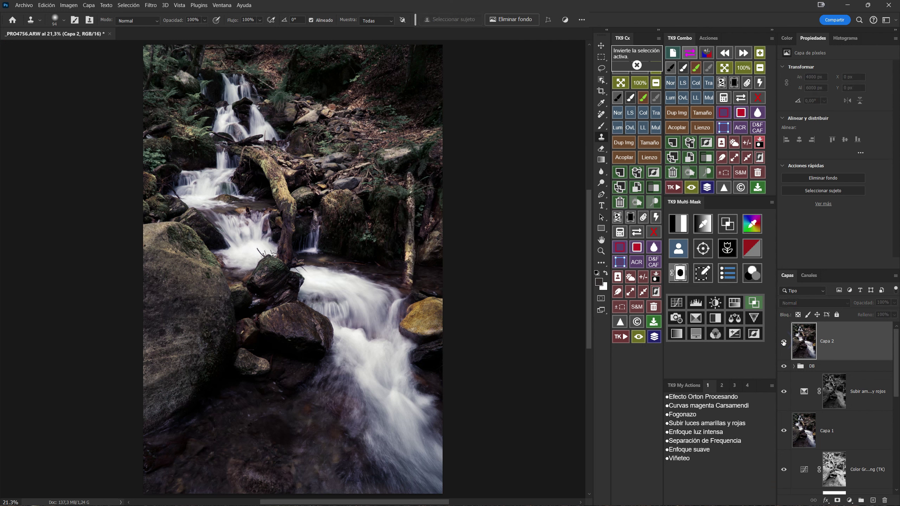
click(784, 342)
click(783, 342)
click(783, 342)
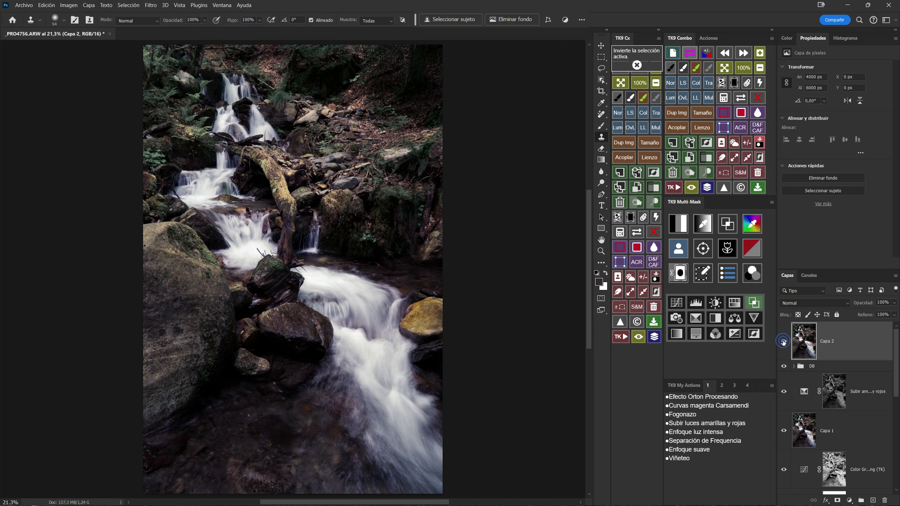
click(700, 441)
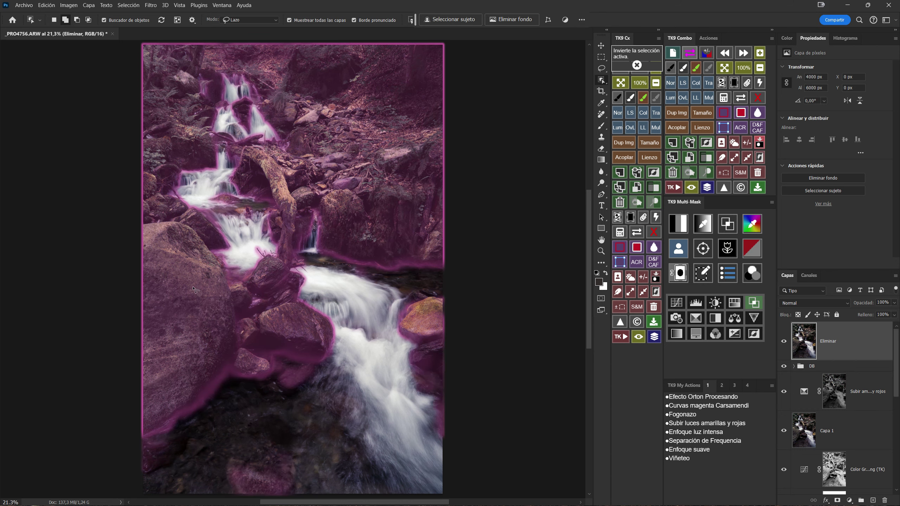
click(601, 125)
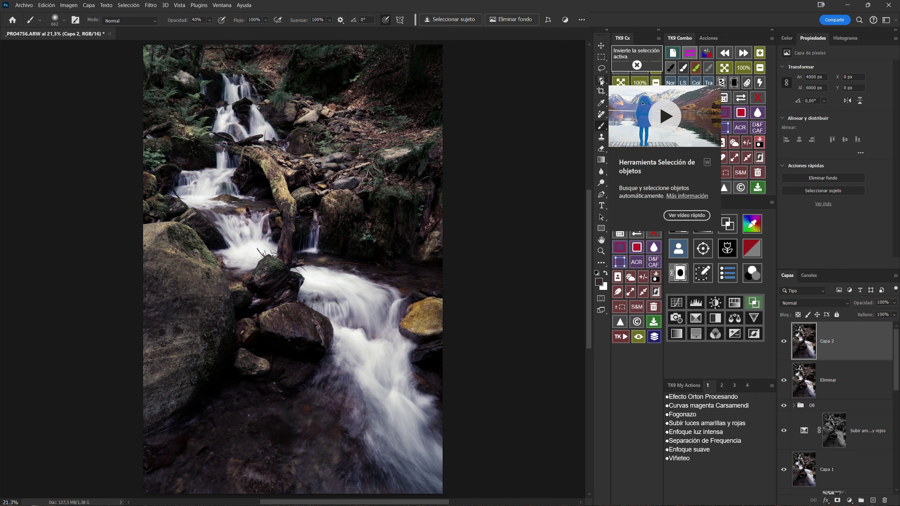
Try Select Subject, then lasso the large left boulder and open its Generative Fill prompt
click(446, 20)
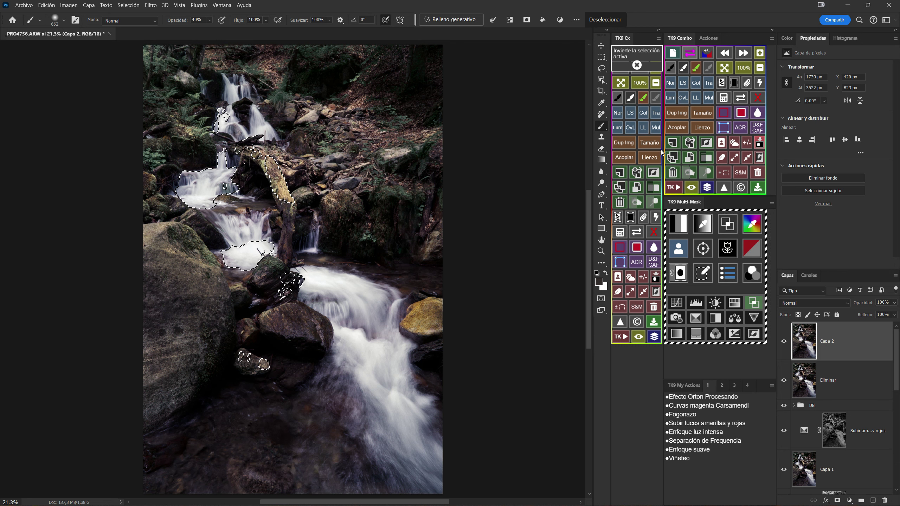
click(746, 143)
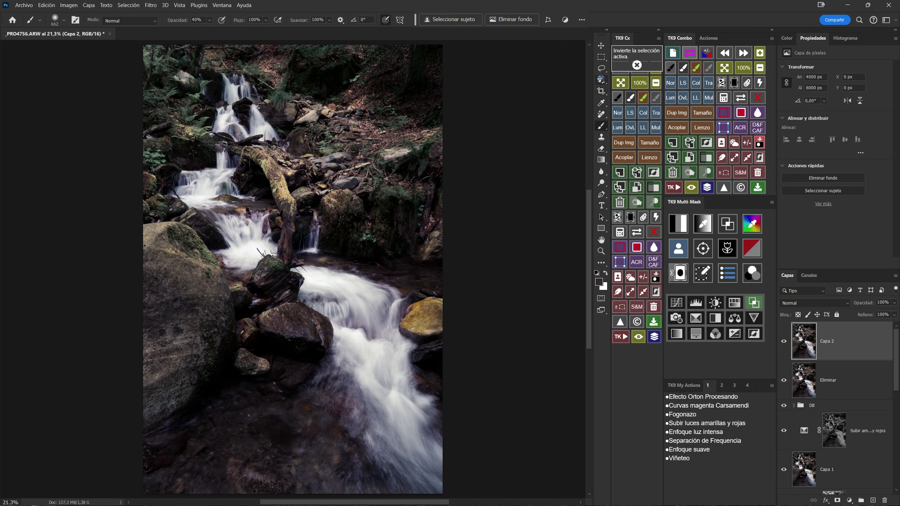
click(601, 80)
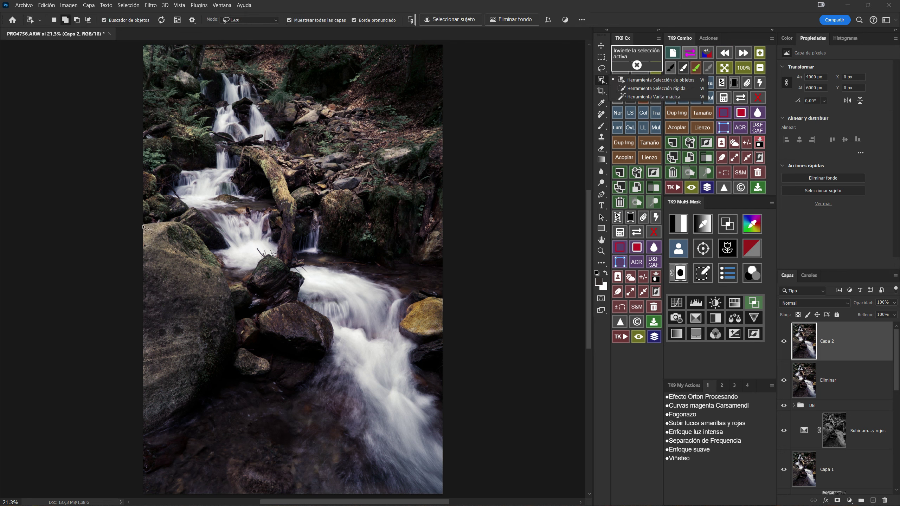
mouse_move(143, 223)
mouse_down()
mouse_move(173, 221)
mouse_move(219, 251)
mouse_up()
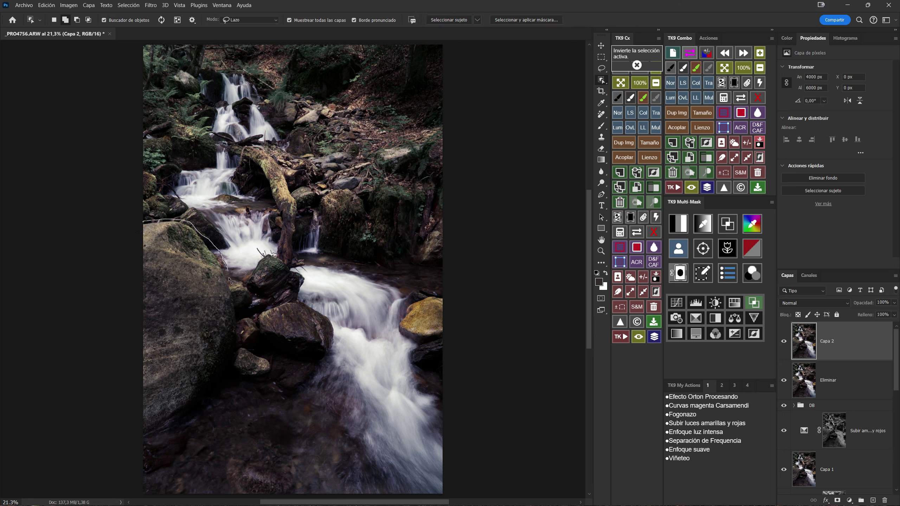
mouse_move(235, 292)
mouse_down()
mouse_move(238, 333)
mouse_move(220, 368)
mouse_move(191, 411)
mouse_move(142, 438)
mouse_move(131, 430)
mouse_move(136, 371)
mouse_move(116, 225)
mouse_up()
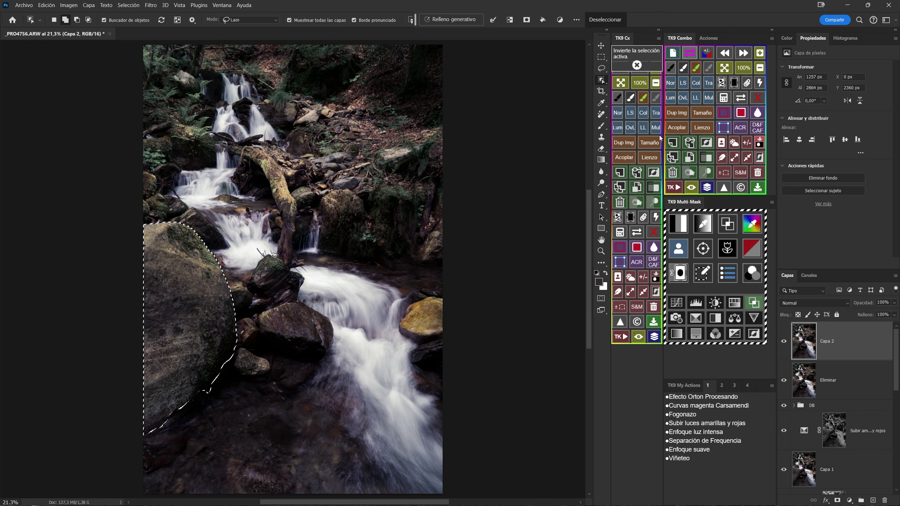
click(453, 21)
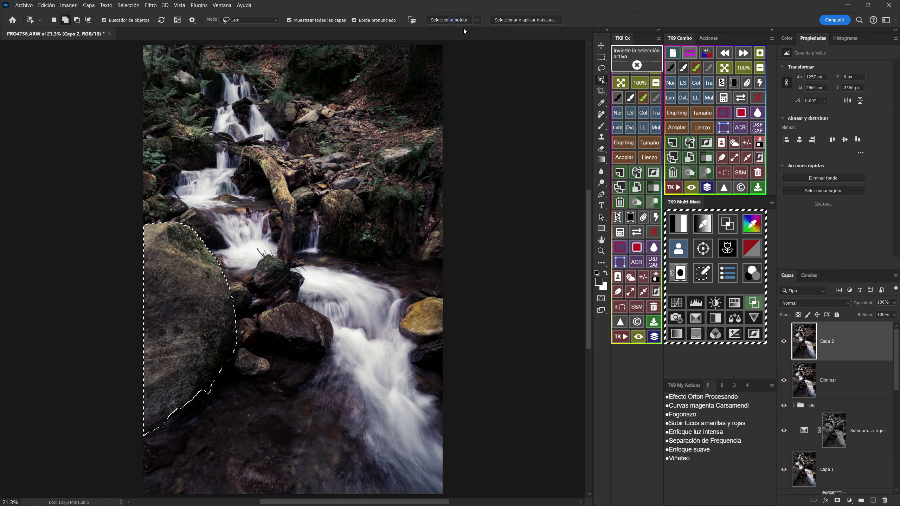
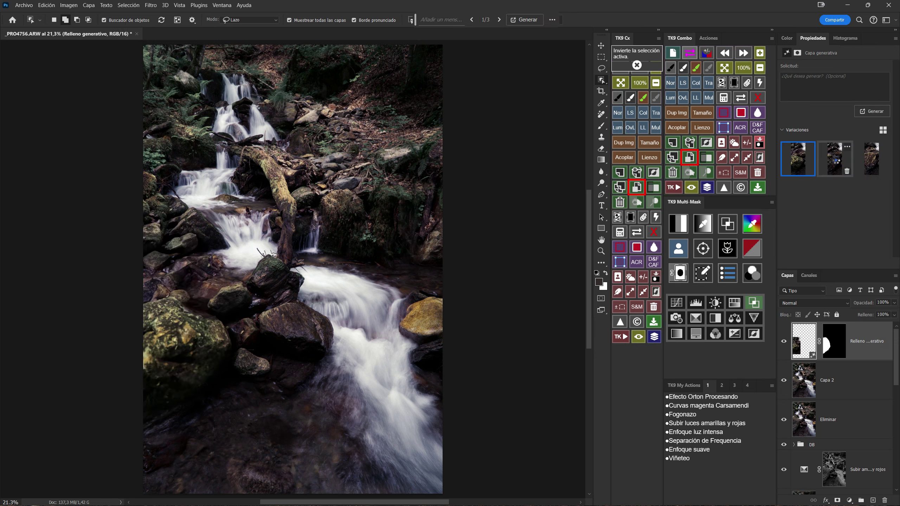
Preview all three generated variations, settle on variation 2, and zoom into the waterfall
click(837, 163)
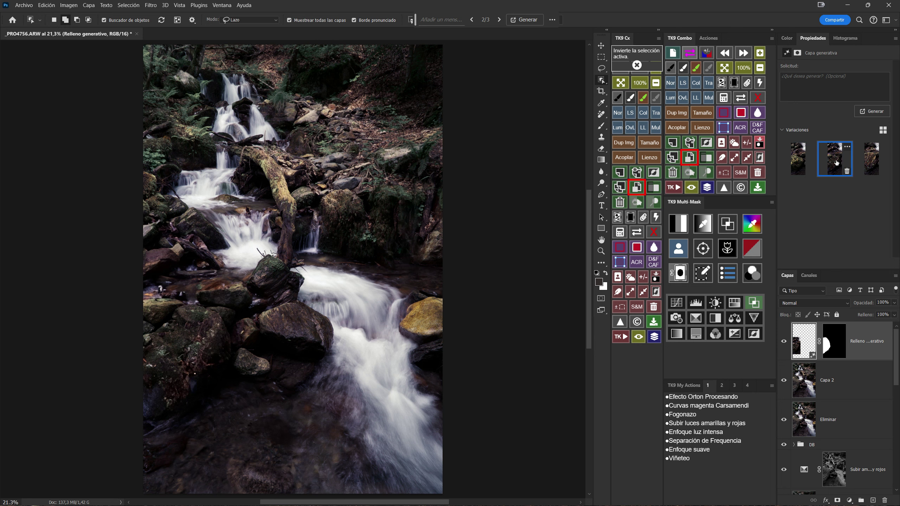
click(870, 161)
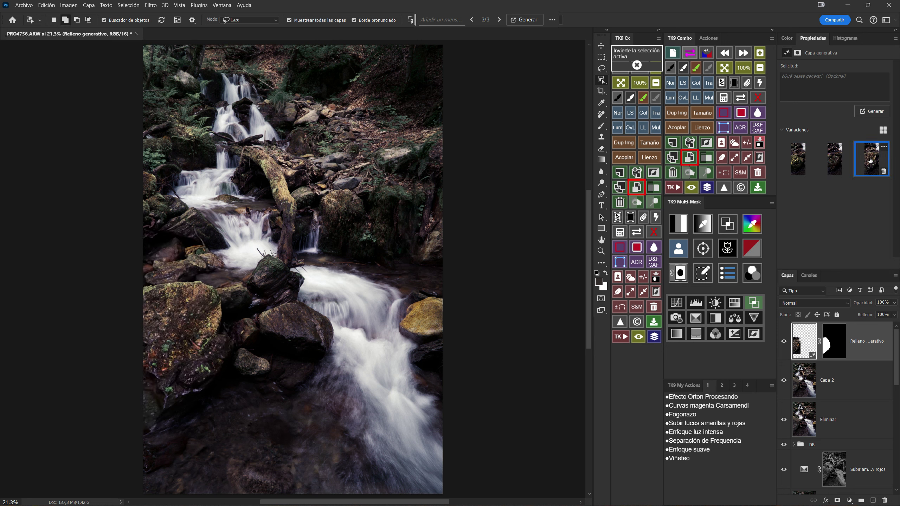
click(842, 165)
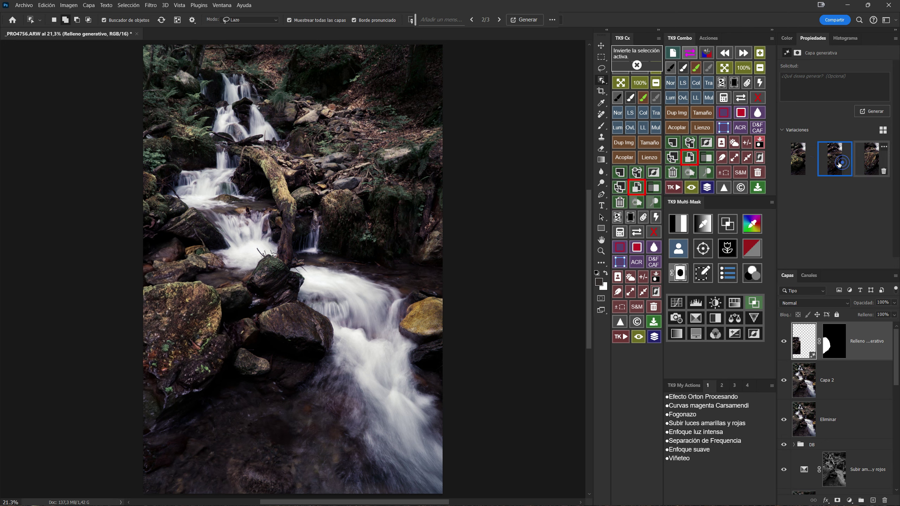
scroll(210, 307, up, 2)
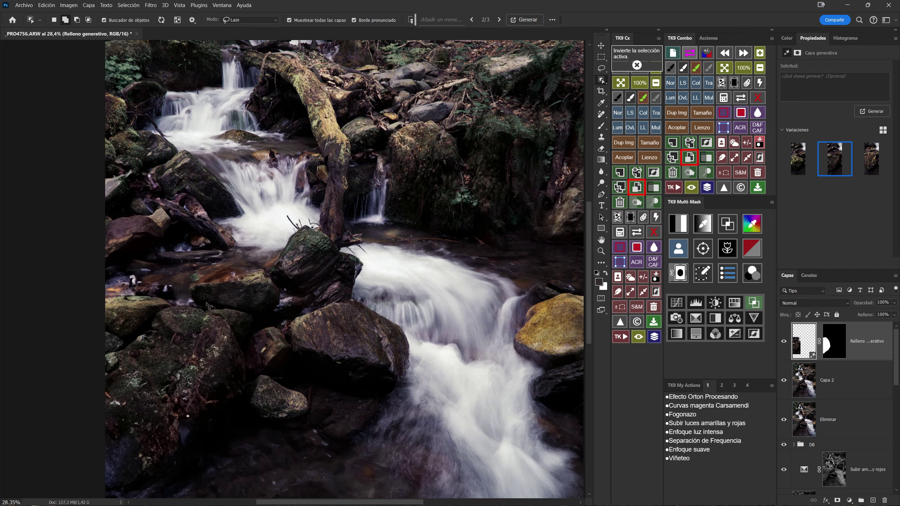
scroll(209, 307, up, 2)
scroll(210, 307, up, 1)
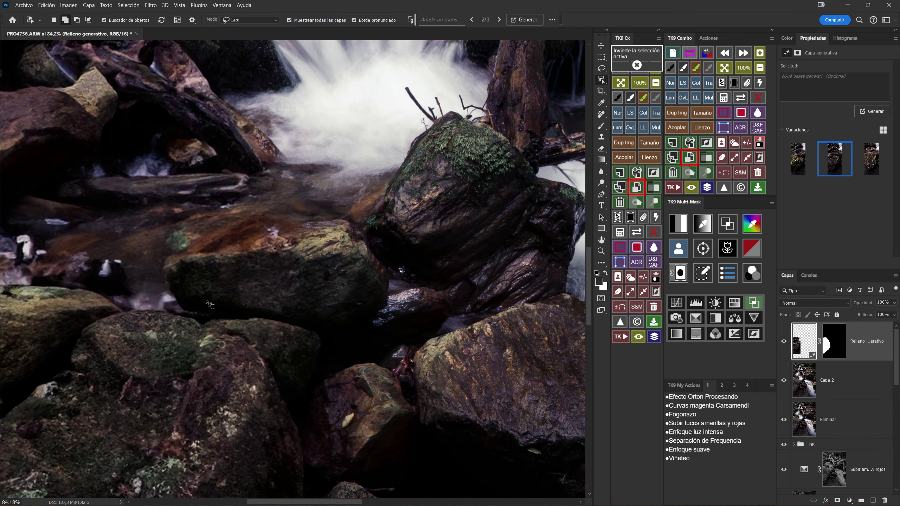
drag(220, 237, 236, 304)
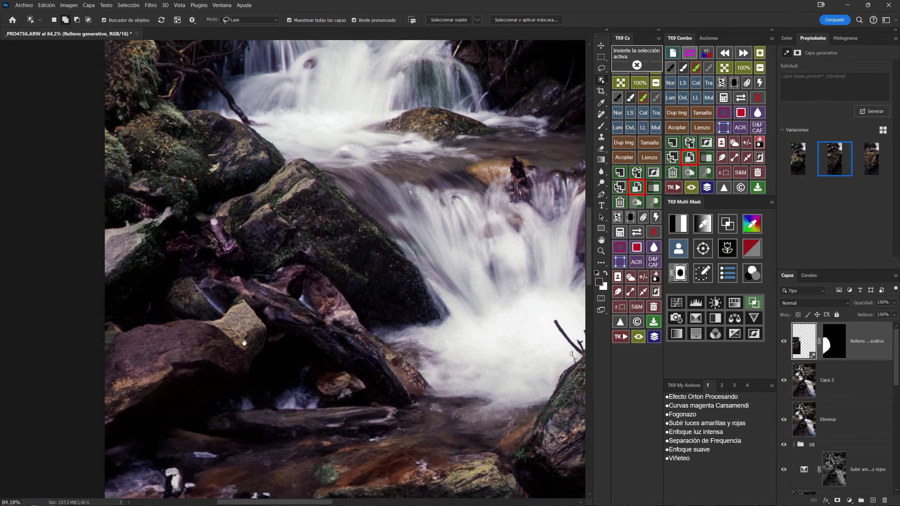
drag(237, 304, 185, 362)
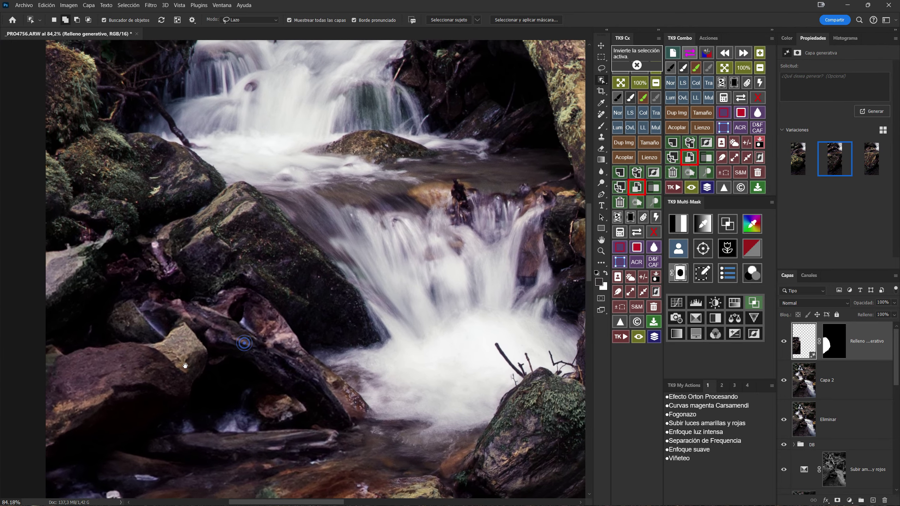
Toggle the generative fill layer on and off to compare the filled rocks with the original
click(783, 342)
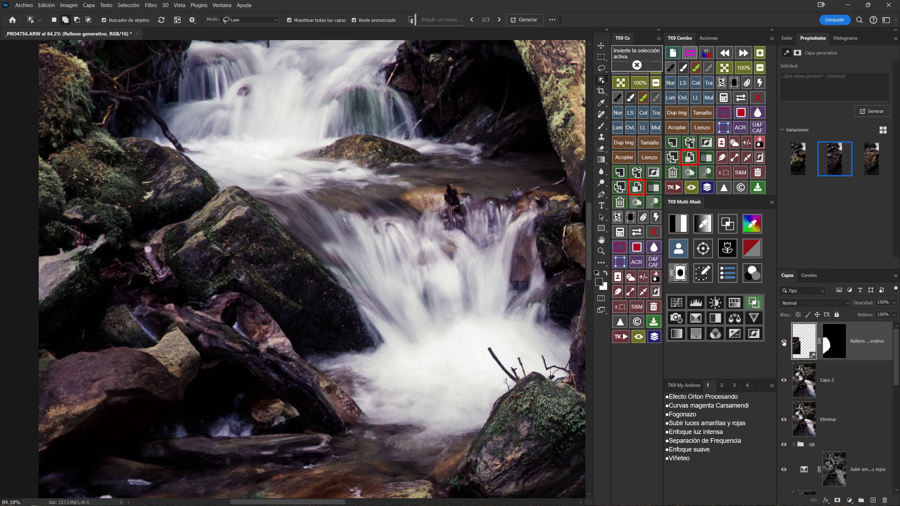
click(783, 342)
click(783, 342)
drag(371, 447, 373, 342)
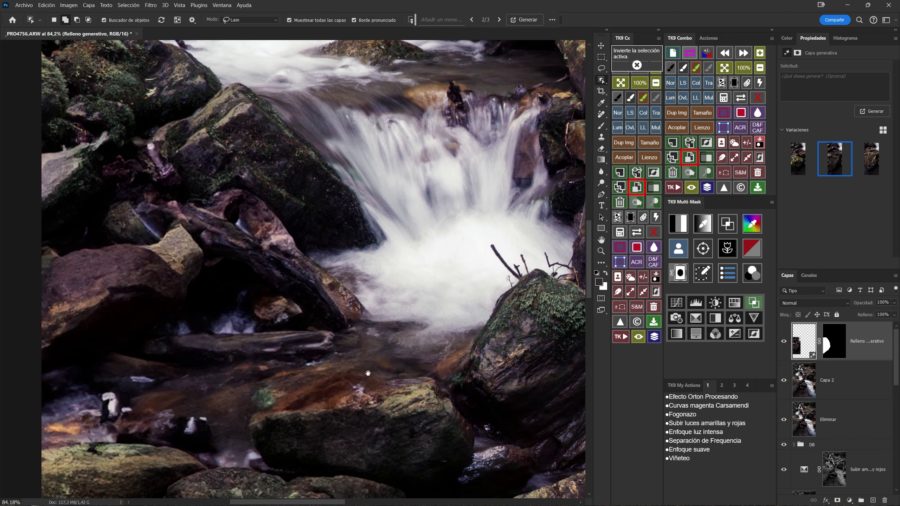
click(783, 342)
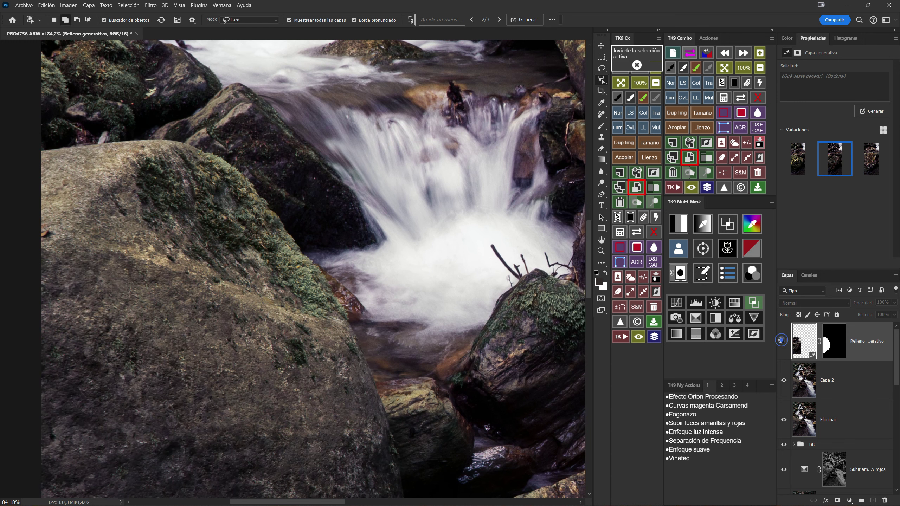
click(783, 342)
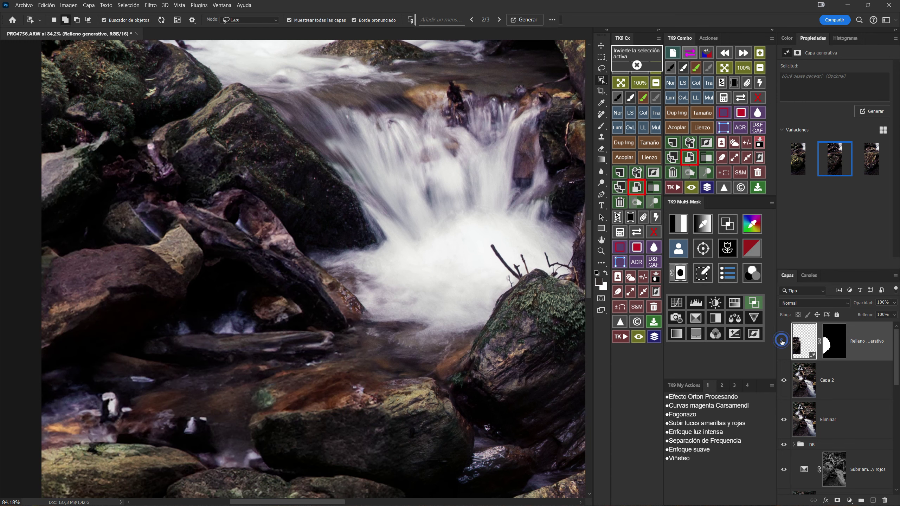
click(783, 341)
Recheck the lower rocks with the fill hidden and shown, then fit the photo on screen
drag(402, 422, 360, 365)
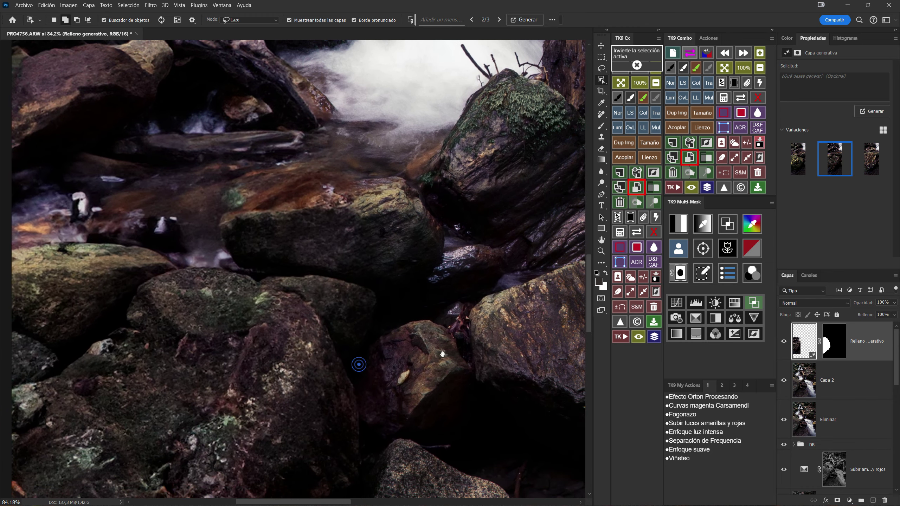
click(783, 342)
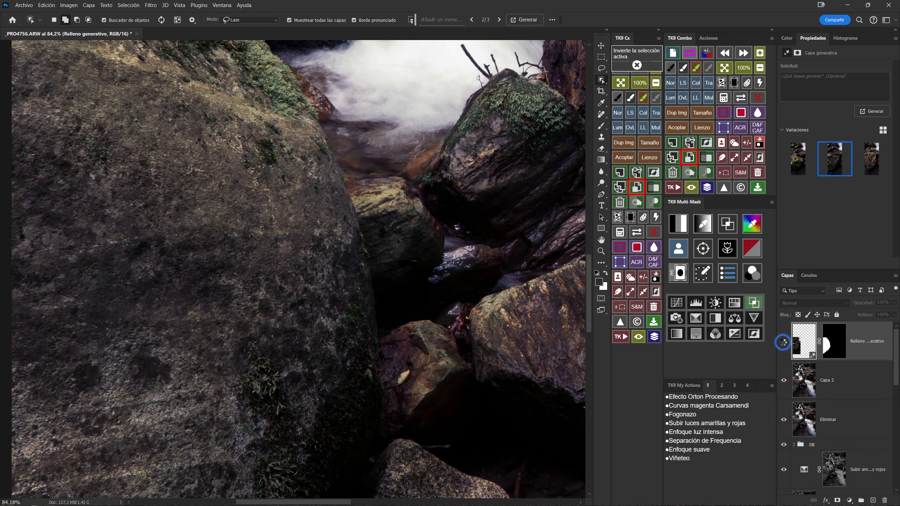
click(783, 342)
click(783, 343)
click(783, 342)
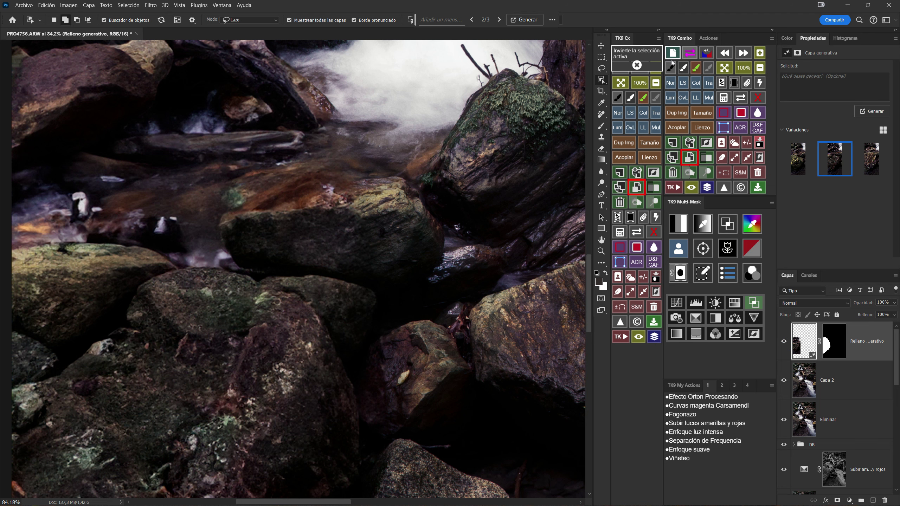
click(724, 67)
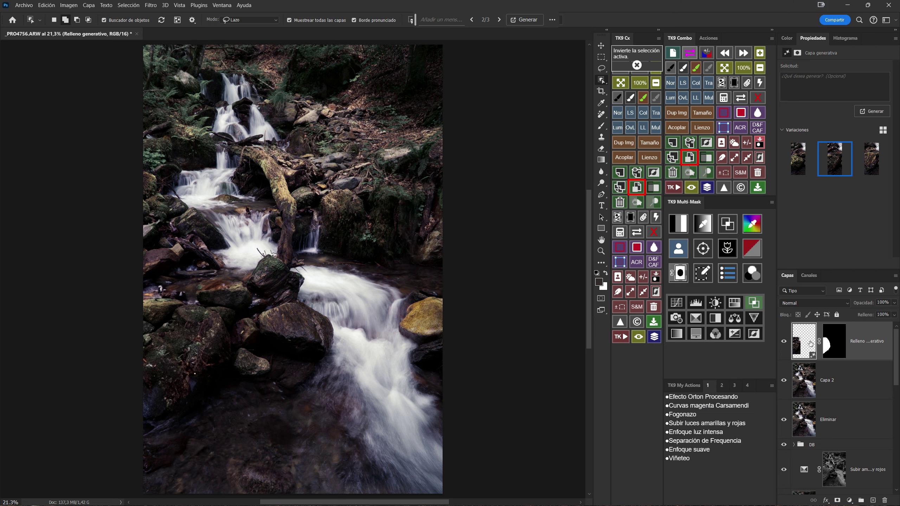
Stamp a merged Capa 3 layer, run the Orton glow action, and preview a bright-tones luminosity mask
click(601, 125)
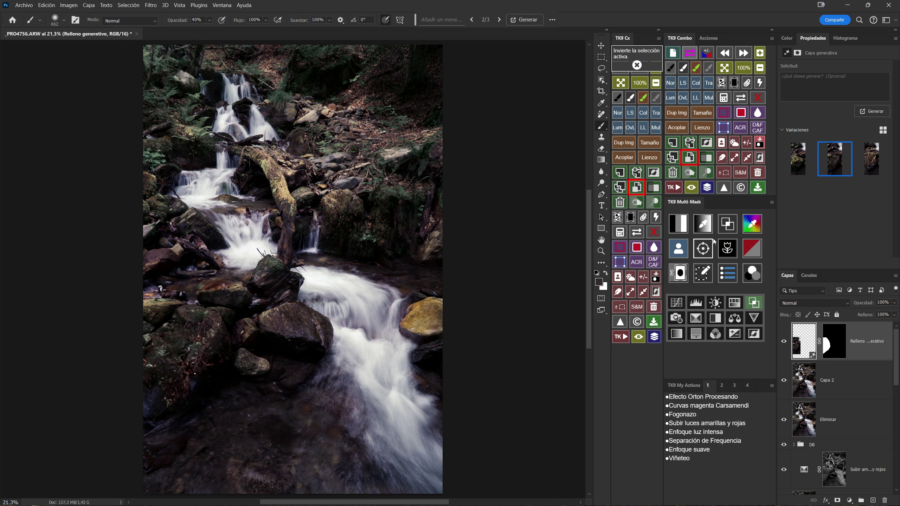
click(689, 143)
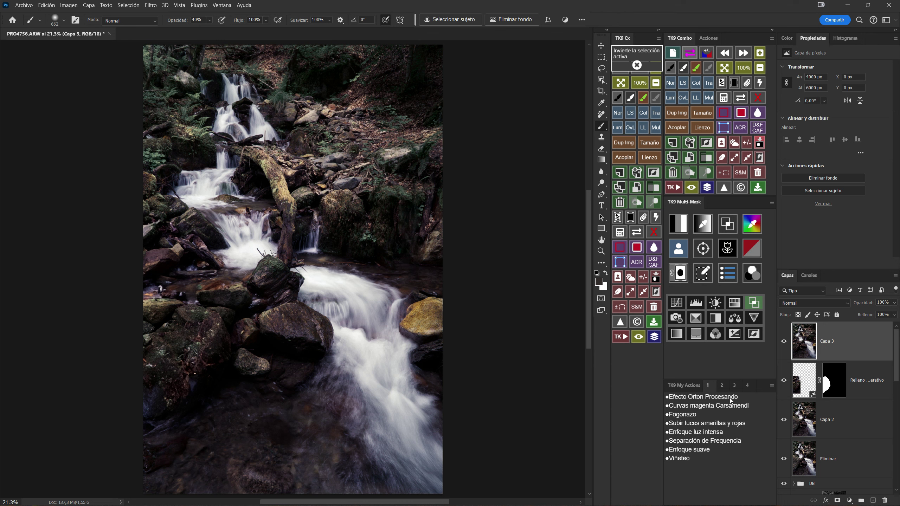
click(703, 396)
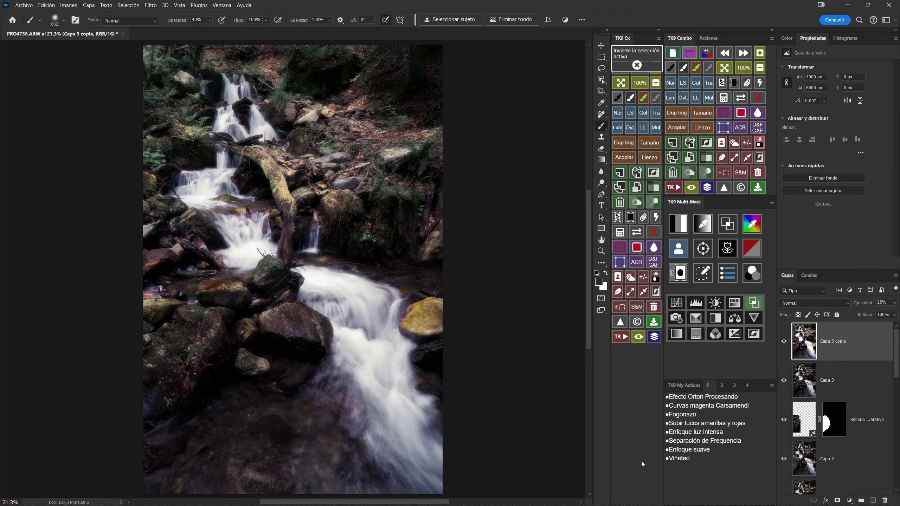
click(784, 341)
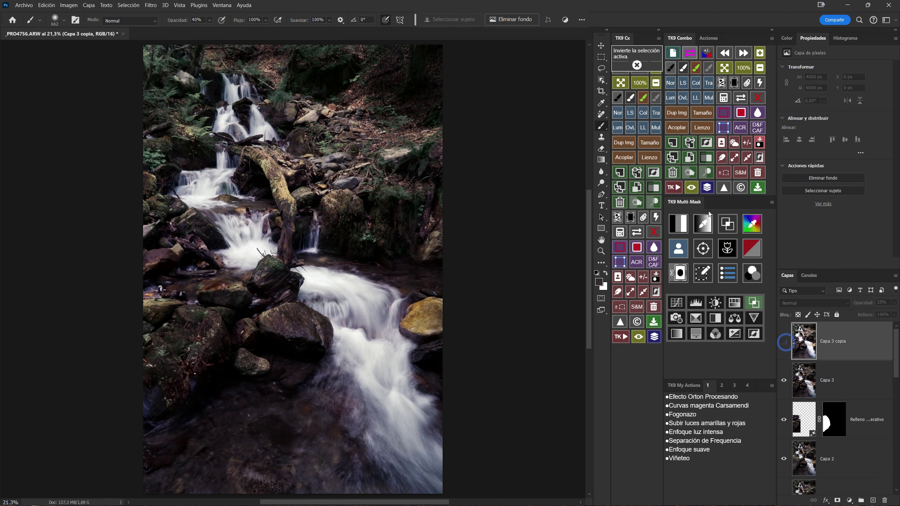
click(678, 223)
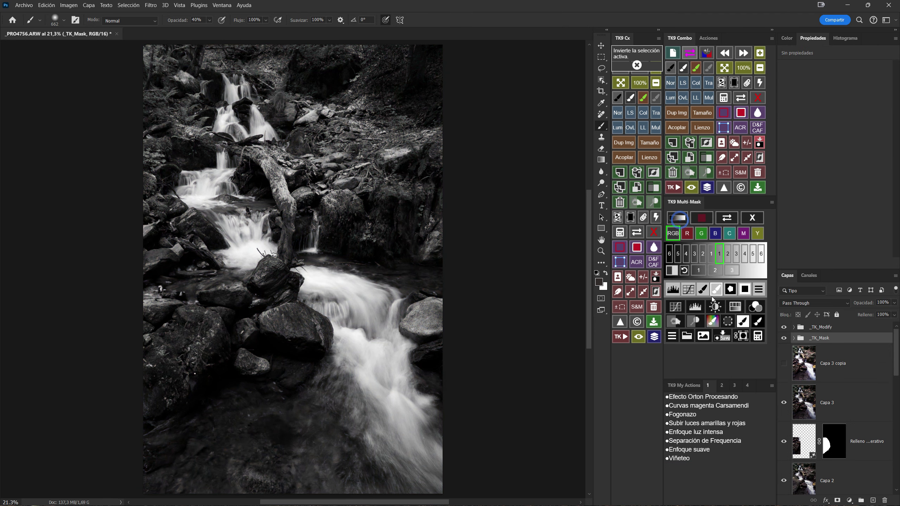
click(733, 271)
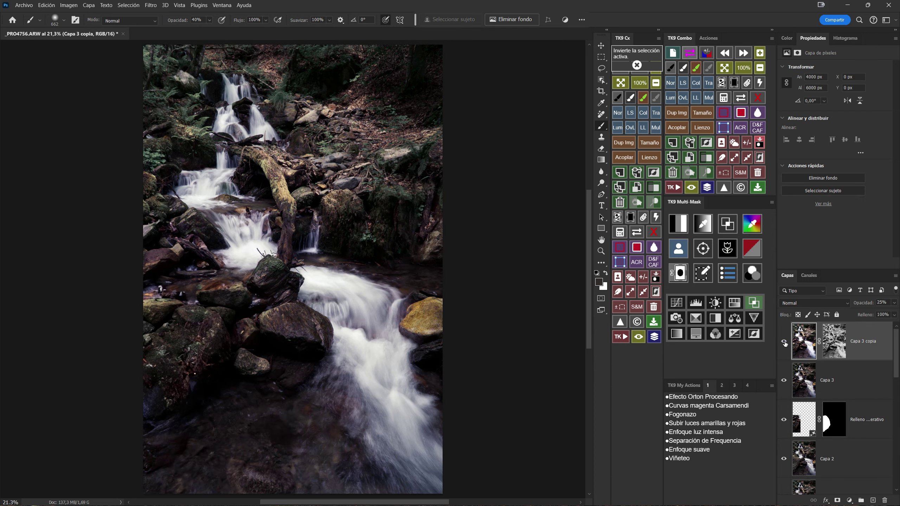
Compare the image with and without the Orton glow, leaving the glow layer hidden
click(784, 342)
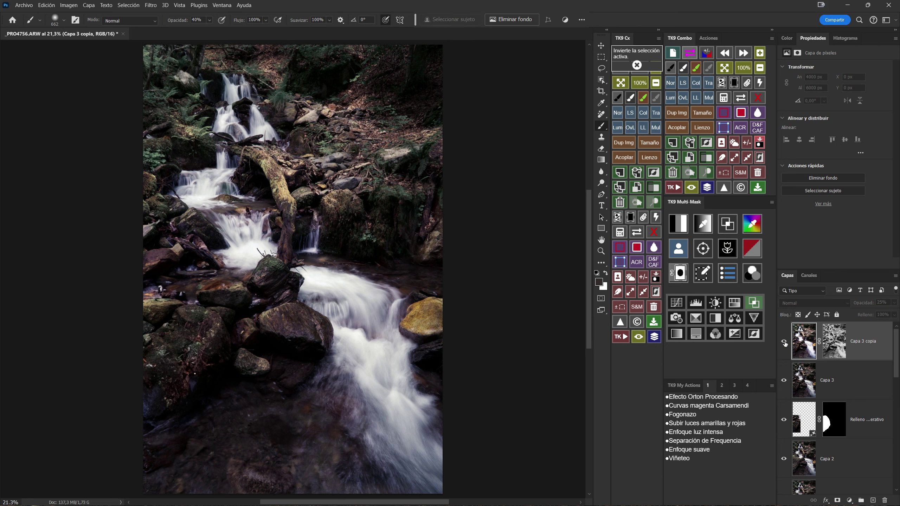
click(784, 342)
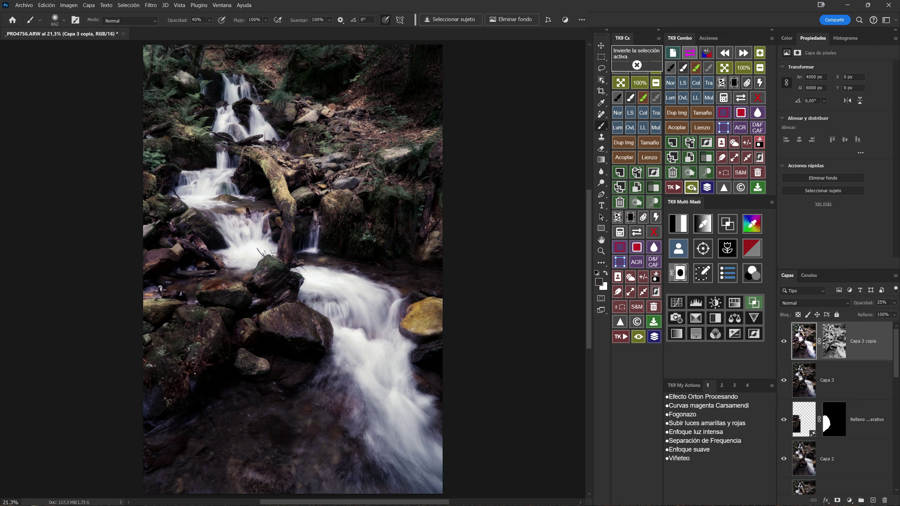
click(692, 187)
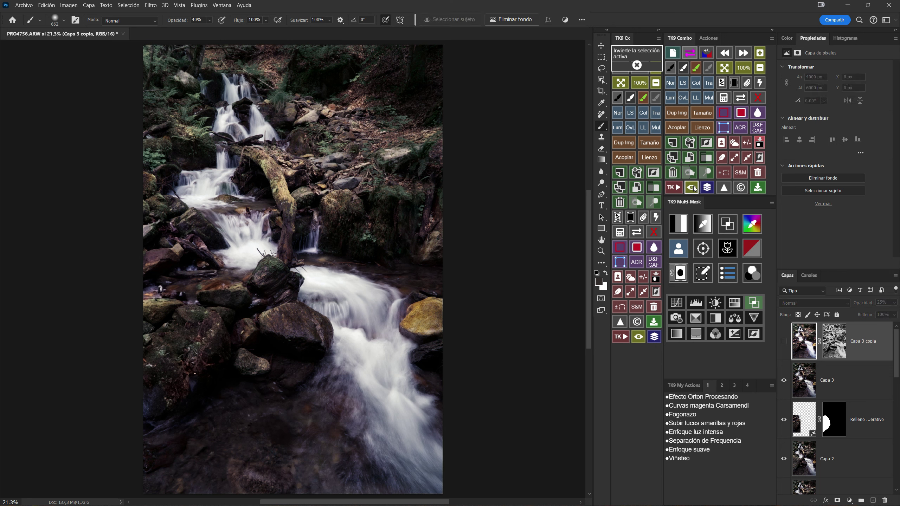
click(692, 188)
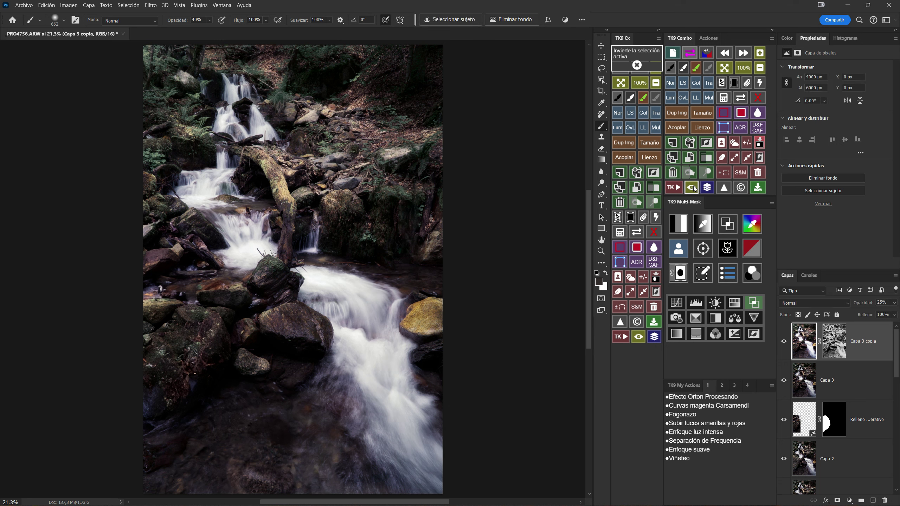
click(692, 188)
click(691, 187)
click(691, 187)
click(691, 188)
click(692, 188)
click(692, 188)
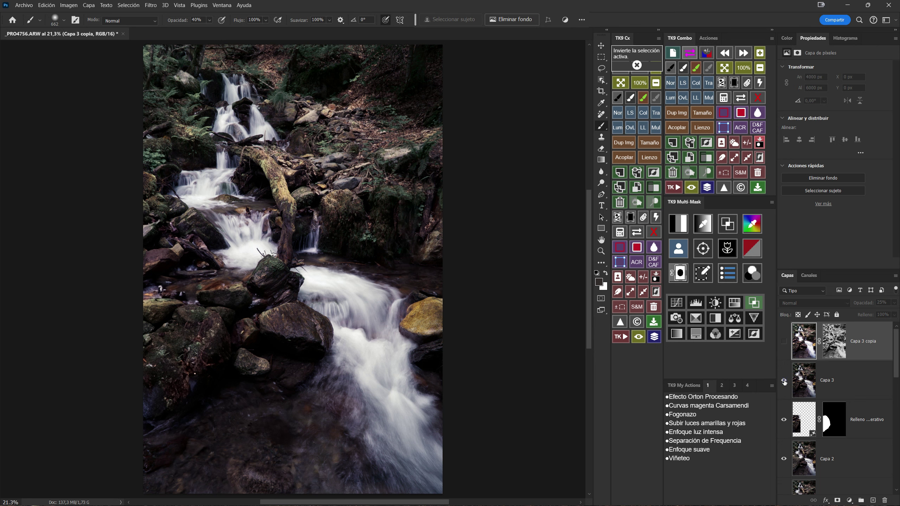
Delete Capa 3 and stamp a new Capa 3 layer above Capa 3 copia
click(804, 379)
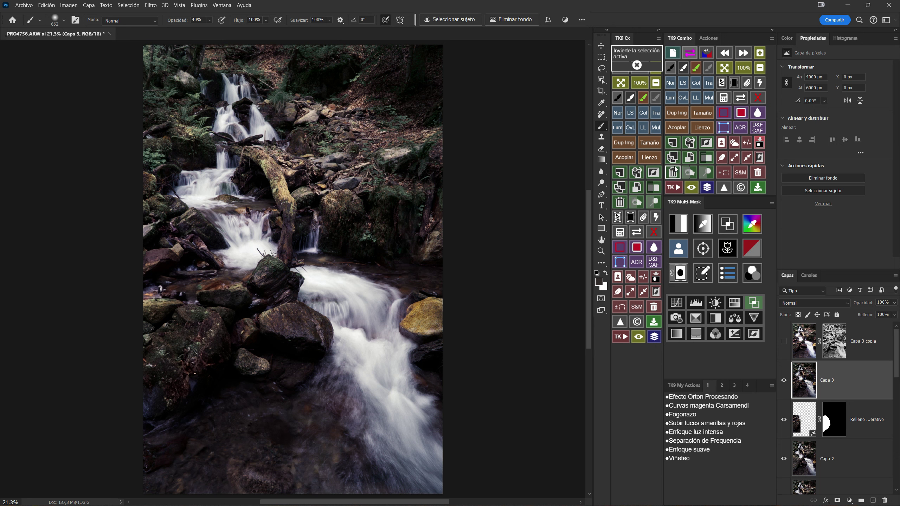
click(673, 171)
click(809, 340)
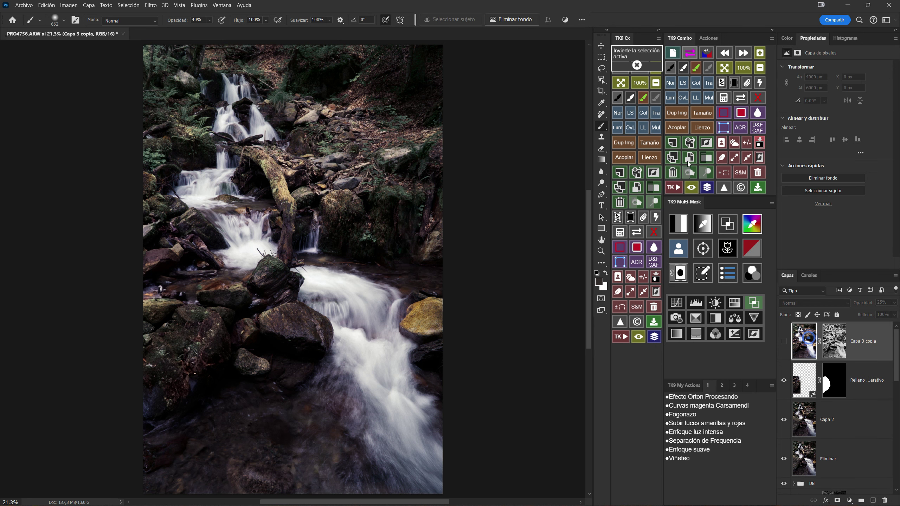
click(689, 142)
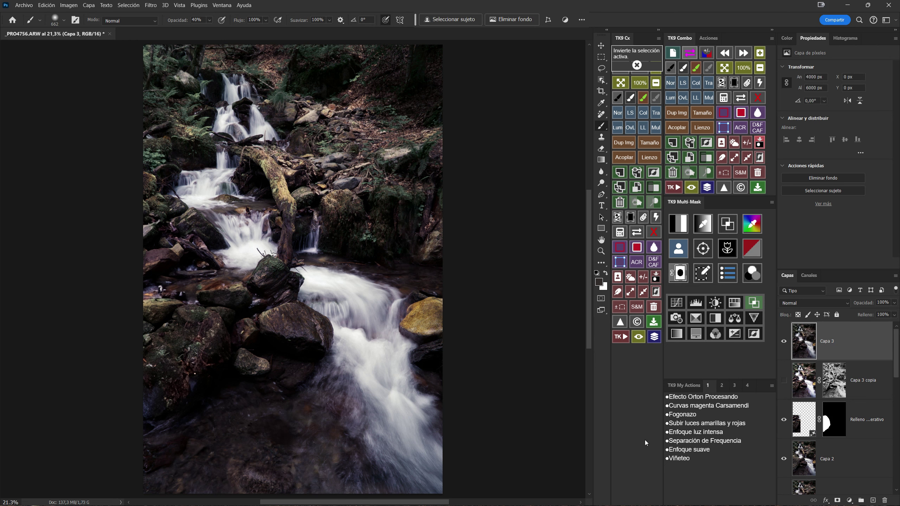
click(689, 385)
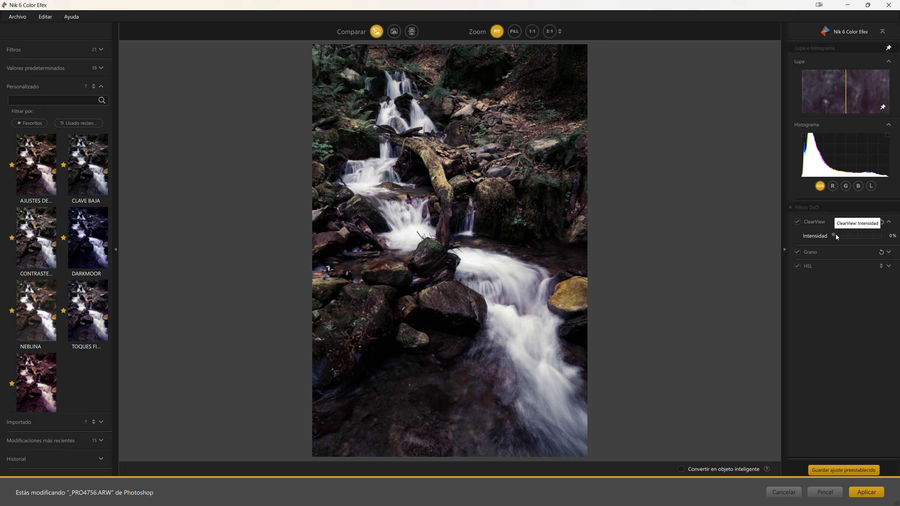
Nudge ClearView Intensidad up, try the magenta preset, then apply NEBLINA and return to Photoshop
drag(837, 235, 841, 236)
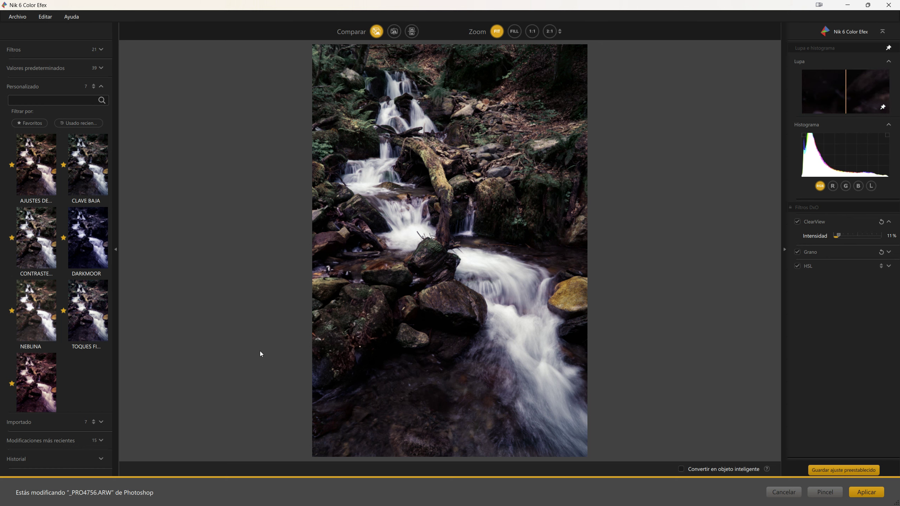
mouse_move(36, 382)
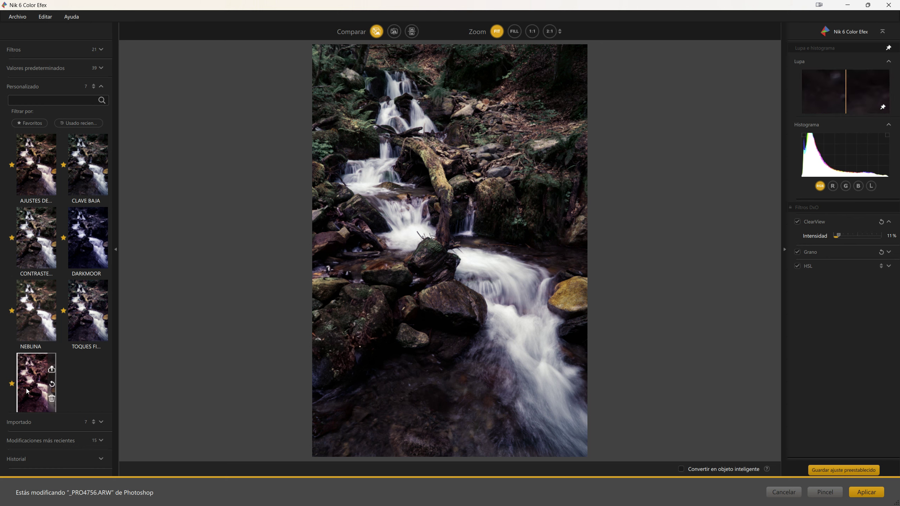
click(31, 379)
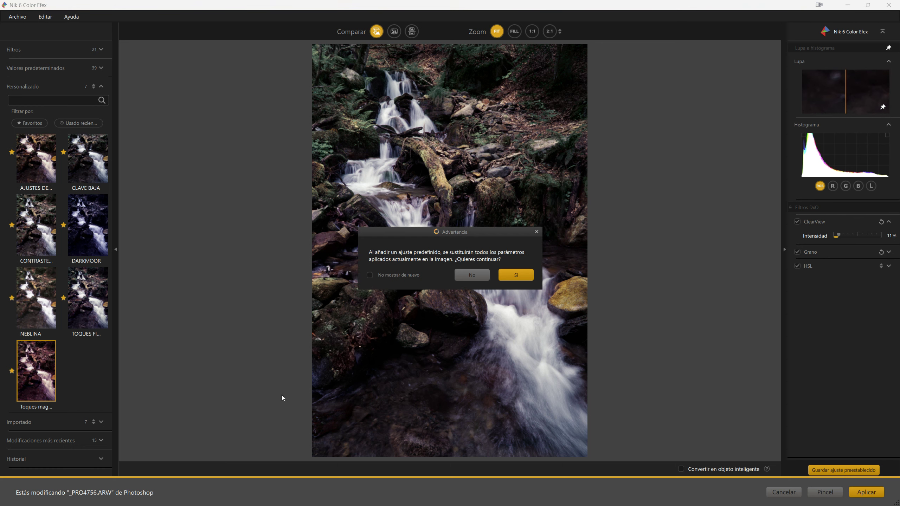
click(518, 280)
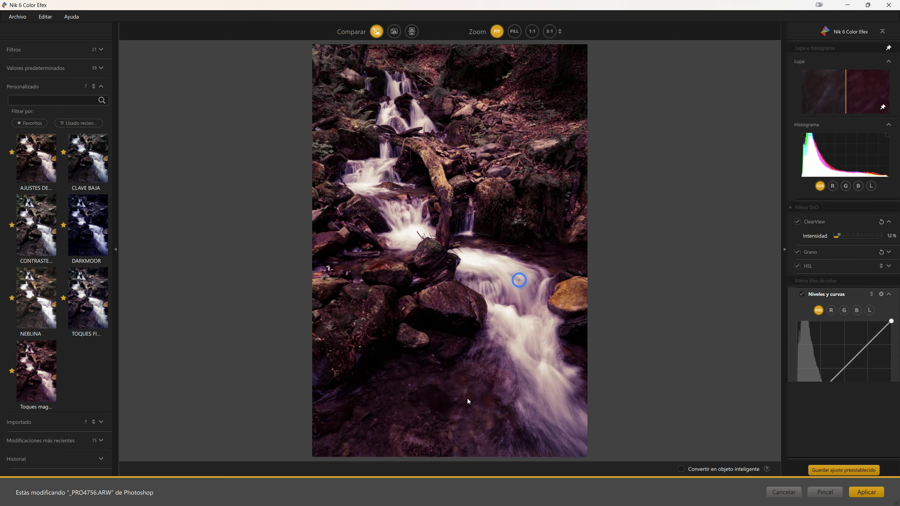
scroll(790, 301, down, 1)
scroll(843, 209, down, 1)
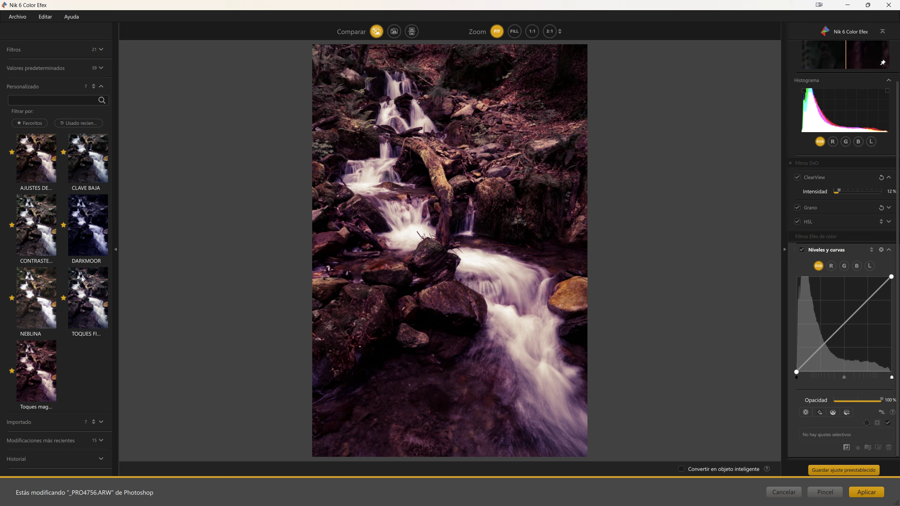
click(35, 297)
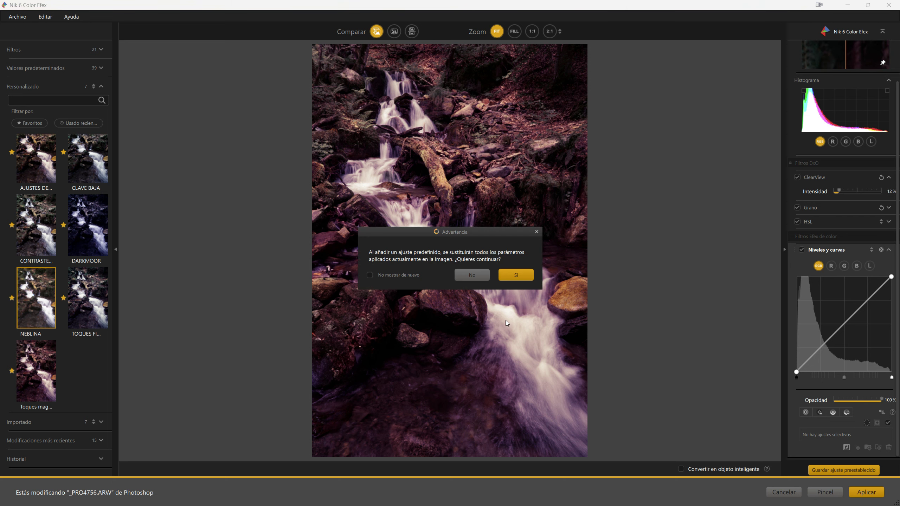
click(515, 276)
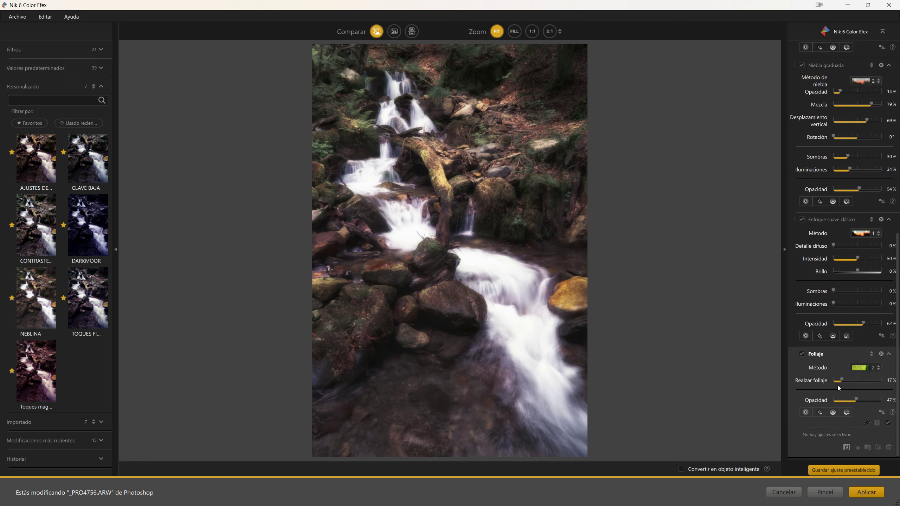
click(866, 496)
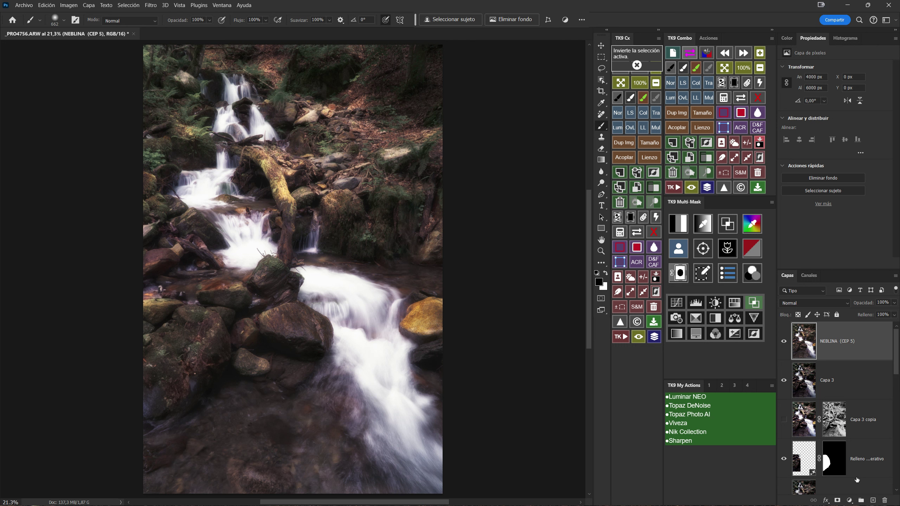
Give the NEBLINA (CEP 5) layer a white, fully revealing layer mask
click(837, 501)
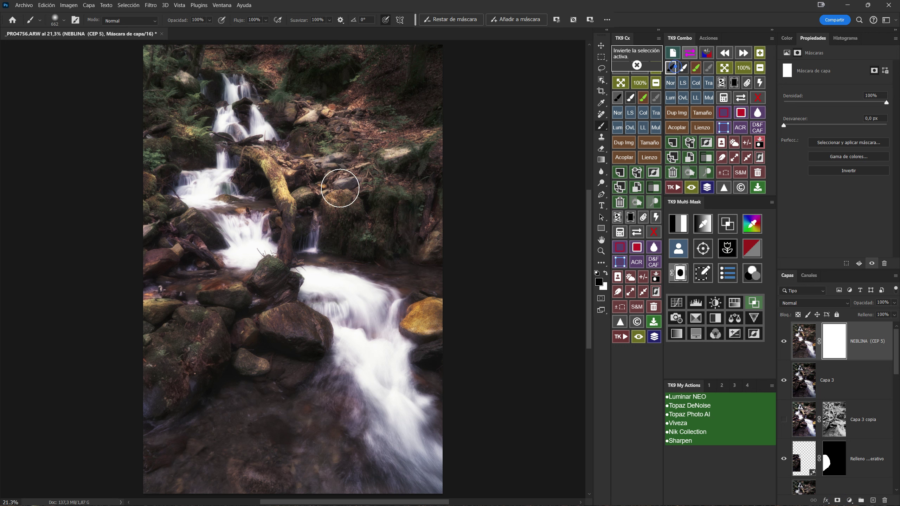
Load a darker luminosity mask selection from Multi-Mask and view the upper waterfall at 100%
click(681, 230)
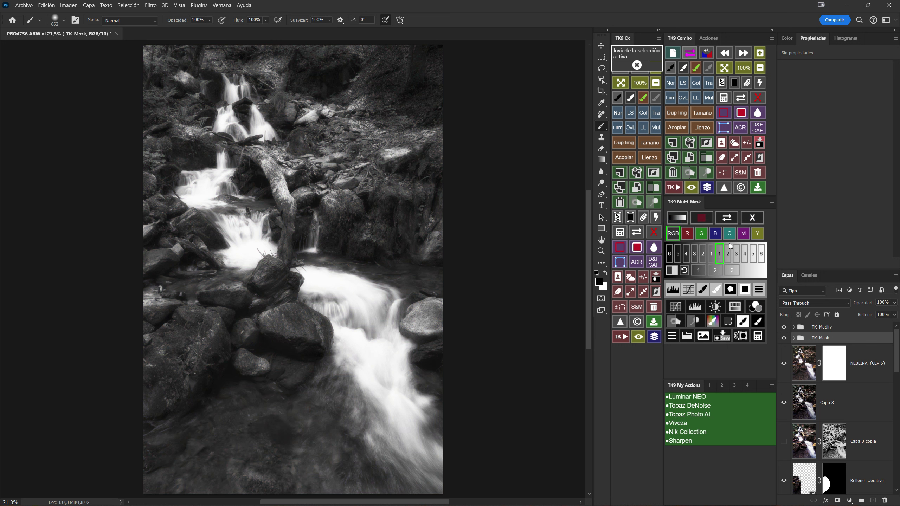
click(728, 257)
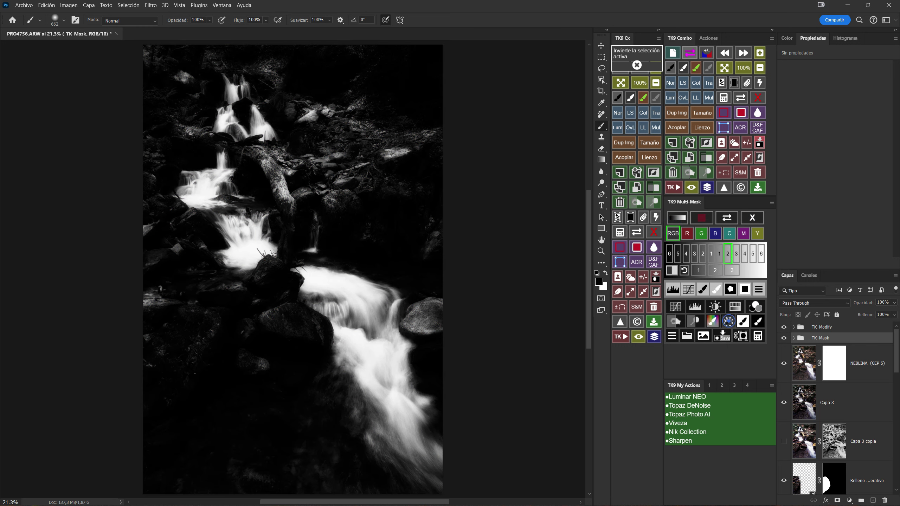
click(728, 321)
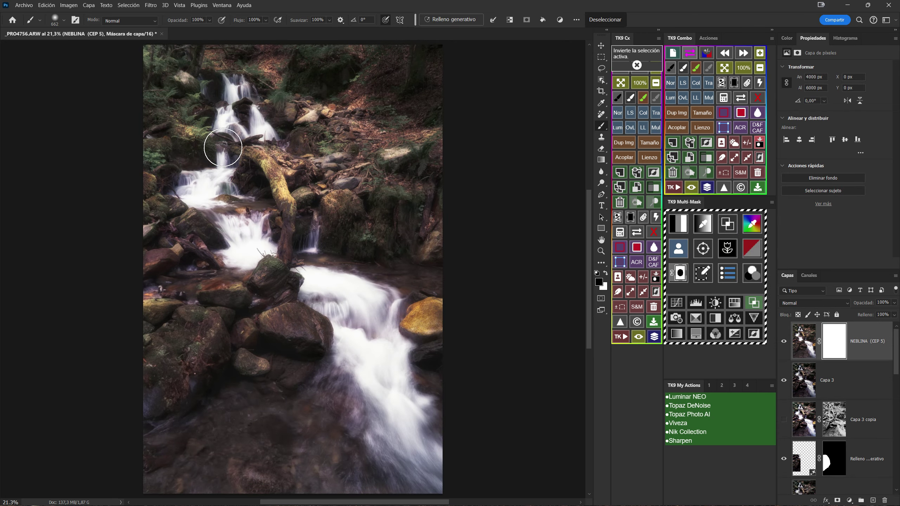
key(ctrl+1)
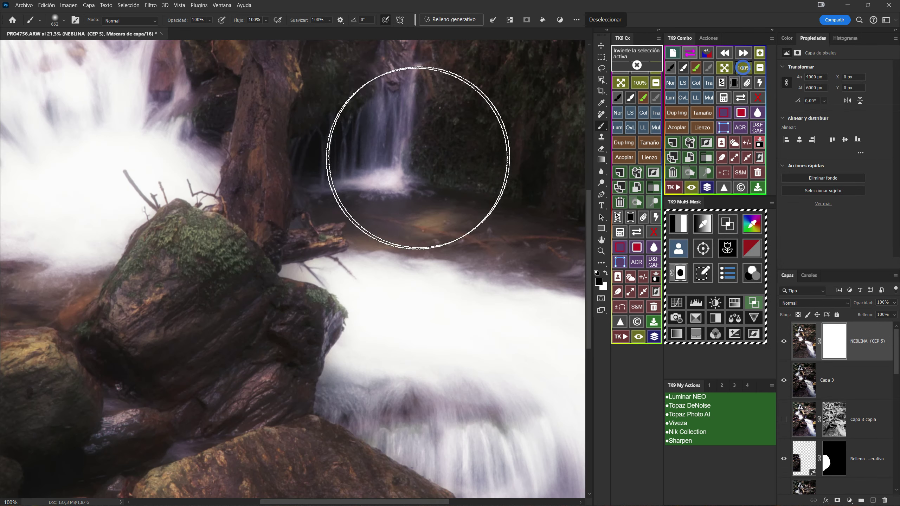
mouse_move(230, 202)
mouse_down()
mouse_move(315, 217)
mouse_move(281, 239)
mouse_move(189, 242)
mouse_up()
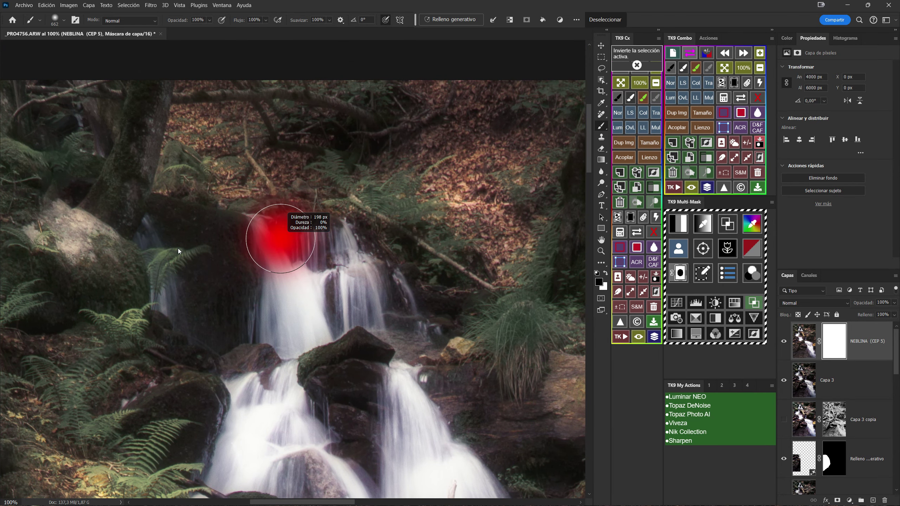
With a smaller brush, paint out mist over the small waterfall and the main waterfall's top
drag(201, 205, 191, 205)
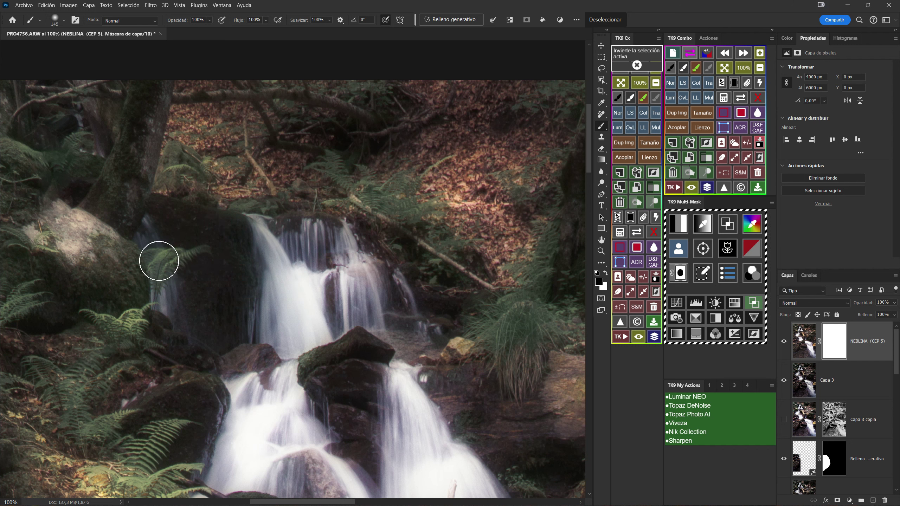
mouse_move(145, 235)
mouse_down()
mouse_move(156, 278)
mouse_move(172, 282)
mouse_up()
drag(287, 247, 294, 246)
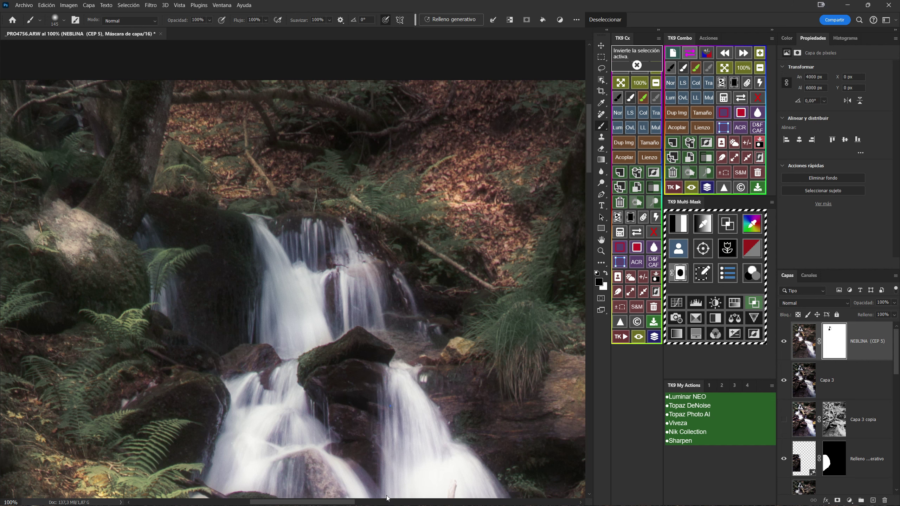
drag(369, 427, 264, 416)
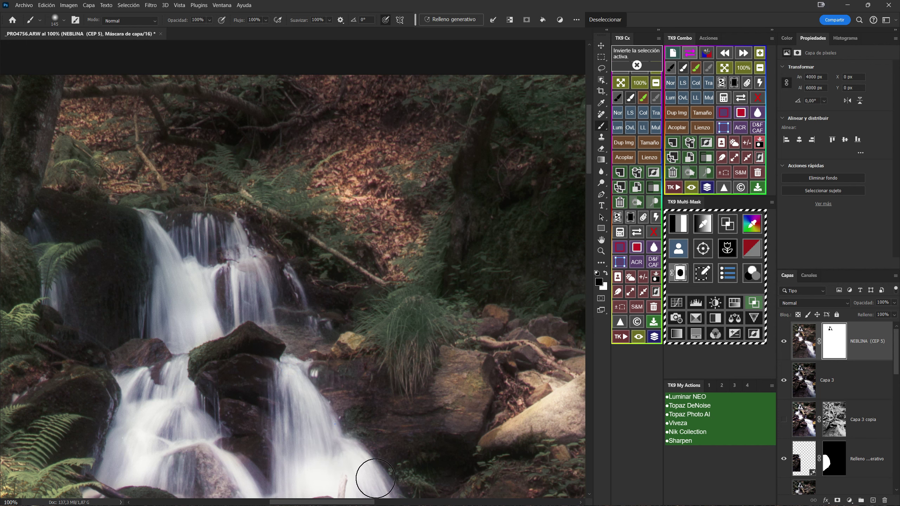
Dab black on the NEBLINA mask over several spots of the lower waterfall
drag(342, 388, 330, 200)
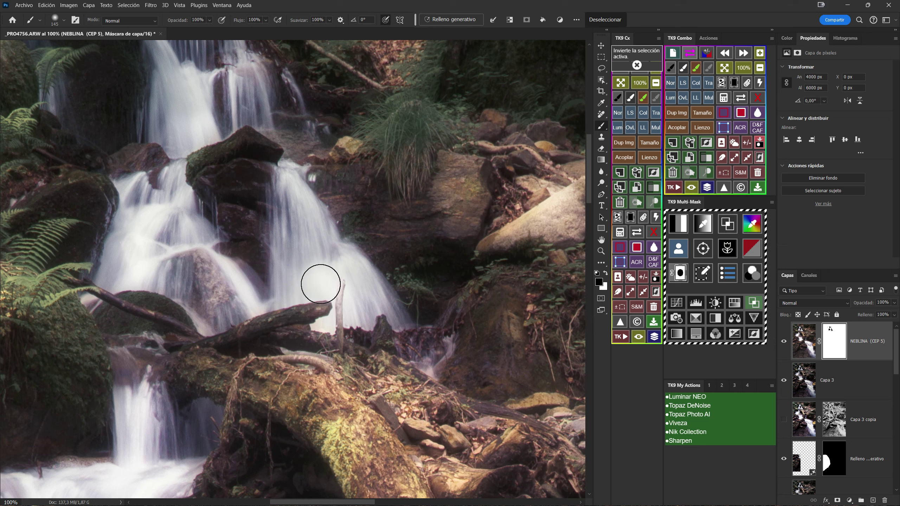
click(339, 270)
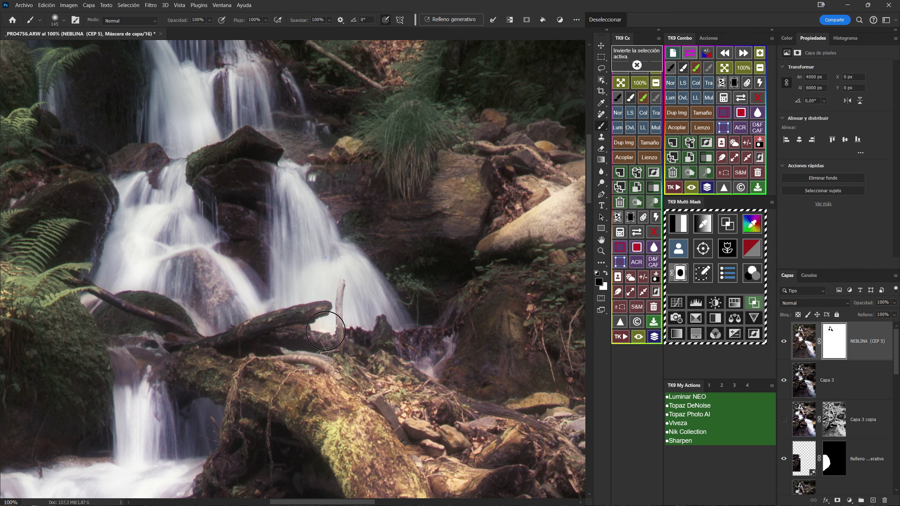
click(399, 323)
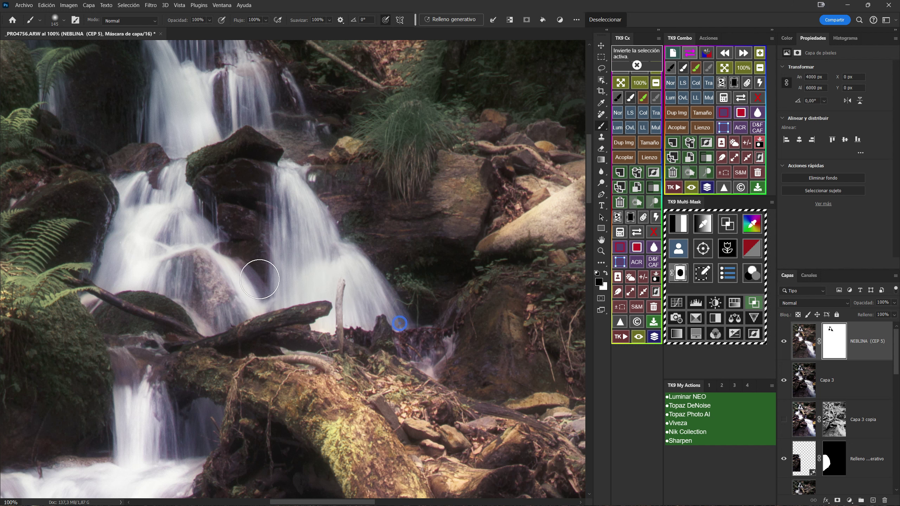
click(262, 207)
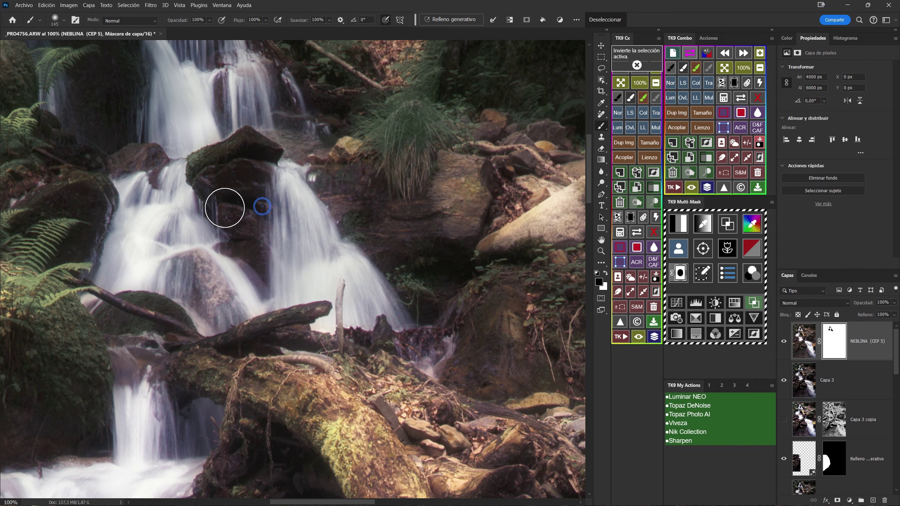
click(136, 192)
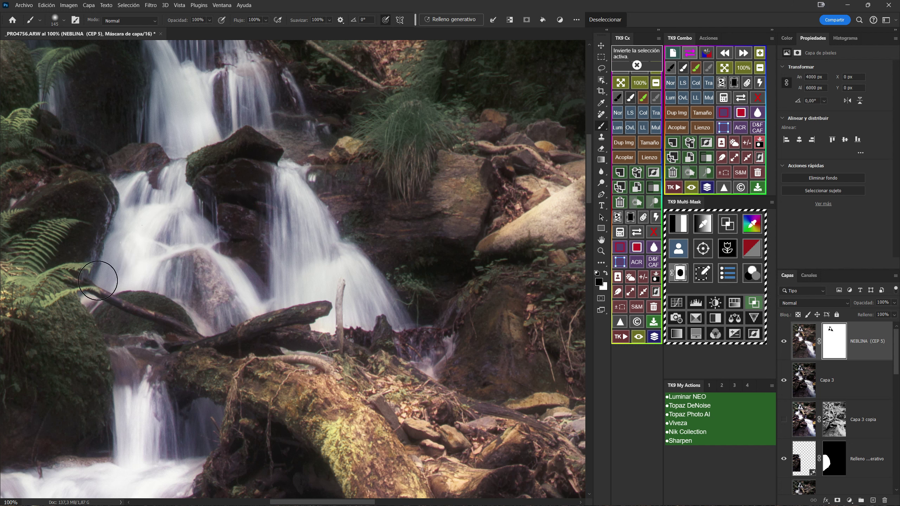
click(153, 227)
With a larger brush, clear more spots plus the haze on the lower waterfall and under the log arch
alt+right_click(176, 235)
click(175, 194)
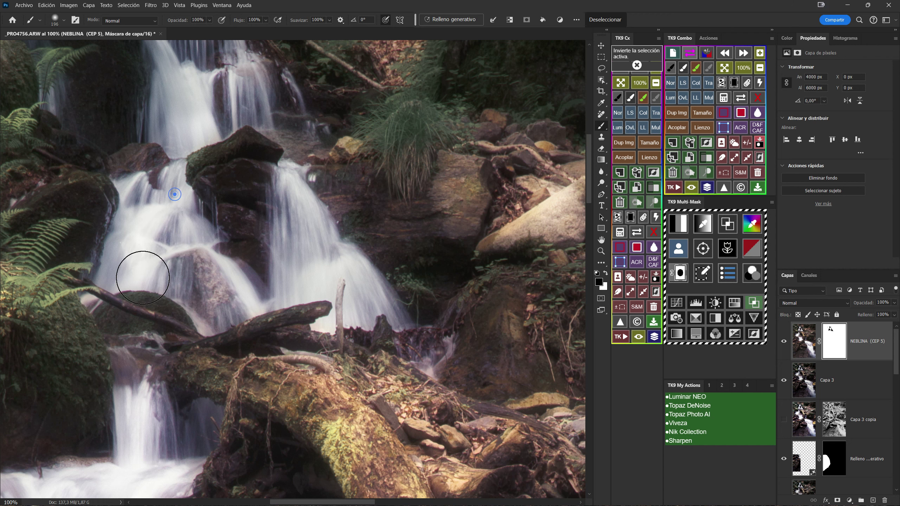
click(179, 251)
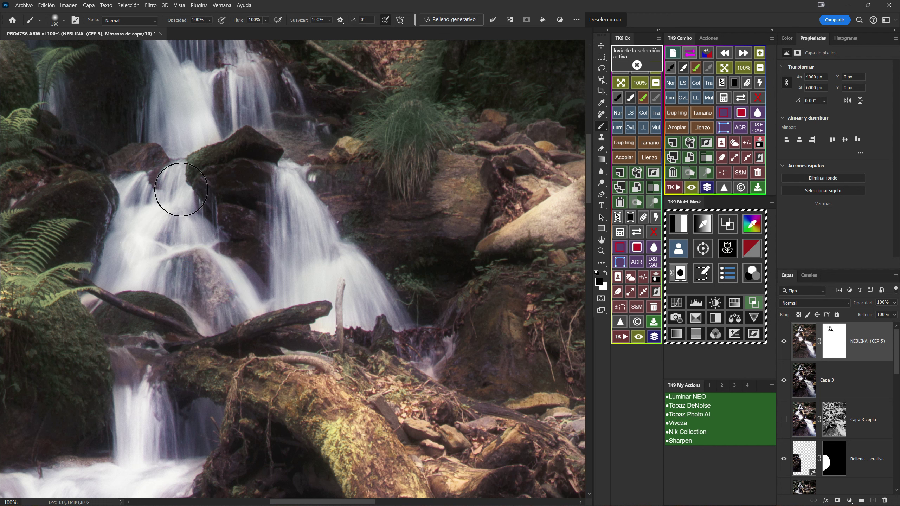
click(157, 211)
click(138, 199)
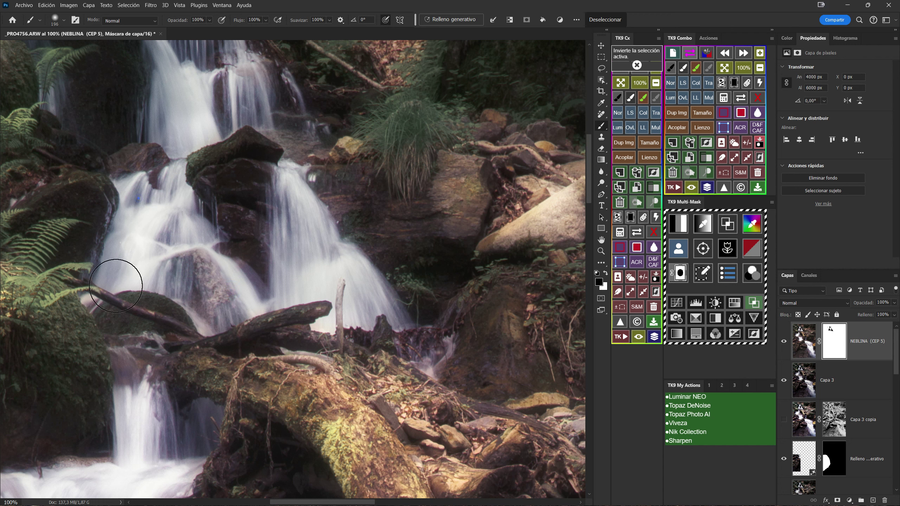
click(129, 184)
drag(140, 459, 146, 393)
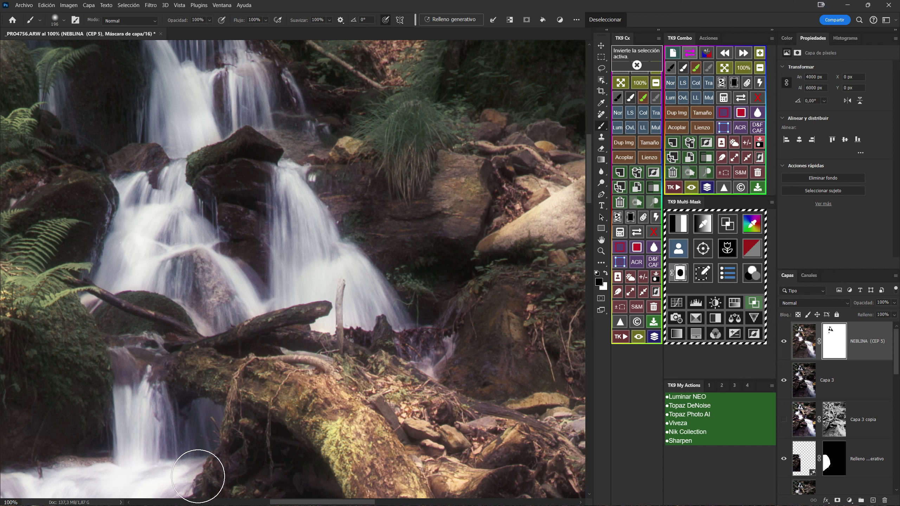
drag(202, 408, 209, 439)
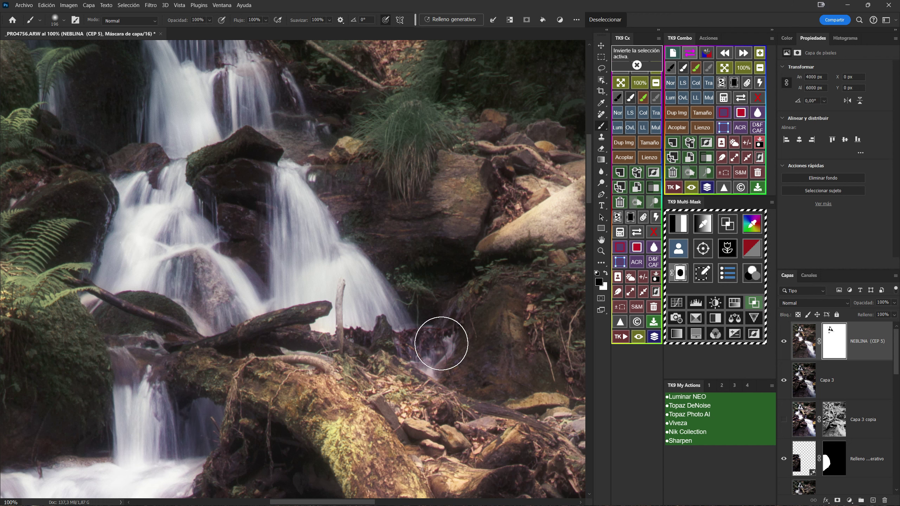
drag(255, 403, 345, 186)
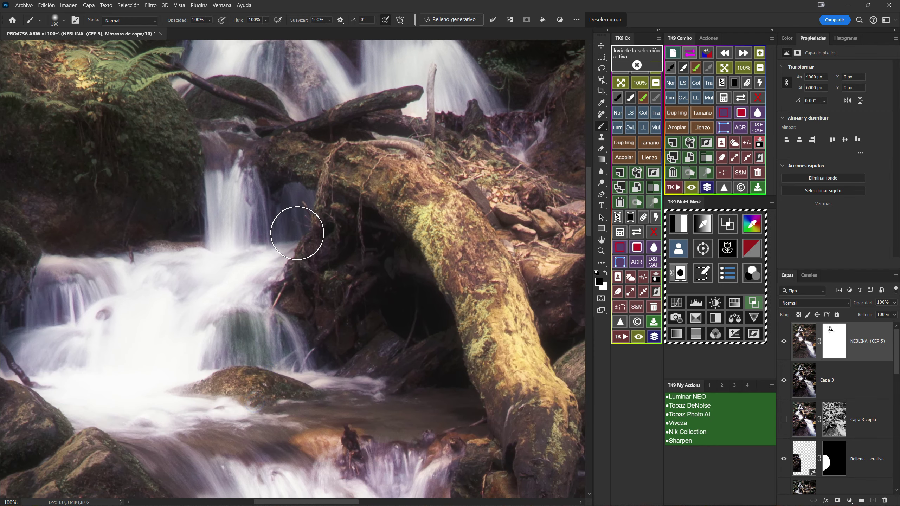
Paint black on the NEBLINA mask to clear haze from the misty water and pool by the rock
mouse_move(196, 299)
mouse_down()
mouse_move(211, 261)
mouse_move(105, 296)
mouse_move(180, 257)
mouse_move(131, 275)
mouse_move(165, 273)
mouse_move(118, 284)
mouse_up()
mouse_move(31, 351)
mouse_down()
mouse_move(130, 302)
mouse_move(87, 418)
mouse_move(128, 382)
mouse_move(166, 311)
mouse_move(150, 412)
mouse_move(177, 402)
mouse_move(237, 298)
mouse_move(276, 329)
mouse_up()
mouse_move(366, 390)
mouse_down()
mouse_move(308, 385)
mouse_move(251, 408)
mouse_up()
mouse_move(208, 385)
mouse_down()
mouse_move(191, 382)
mouse_move(190, 372)
mouse_move(215, 392)
mouse_move(128, 400)
mouse_up()
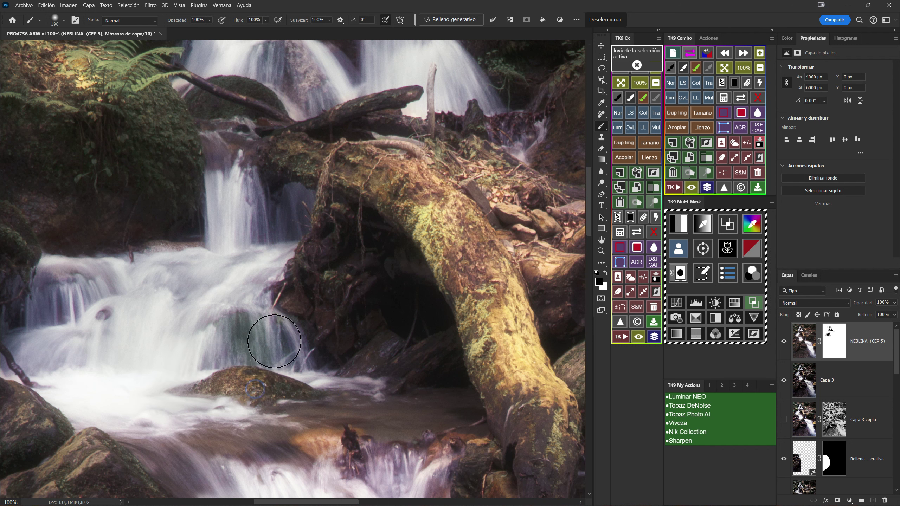
mouse_move(115, 343)
mouse_down()
mouse_move(46, 364)
mouse_move(148, 437)
mouse_move(89, 374)
mouse_move(230, 402)
mouse_move(180, 443)
mouse_move(130, 402)
mouse_move(176, 419)
mouse_up()
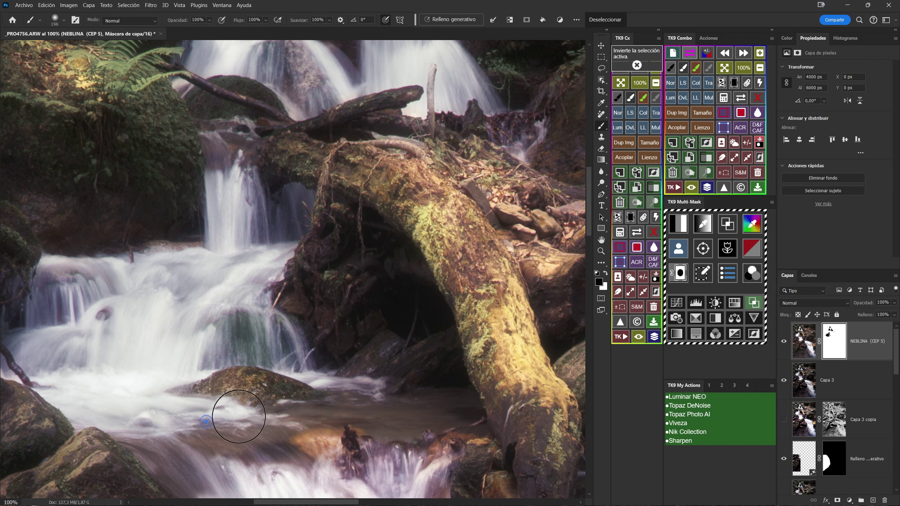
drag(339, 431, 346, 396)
drag(279, 394, 346, 421)
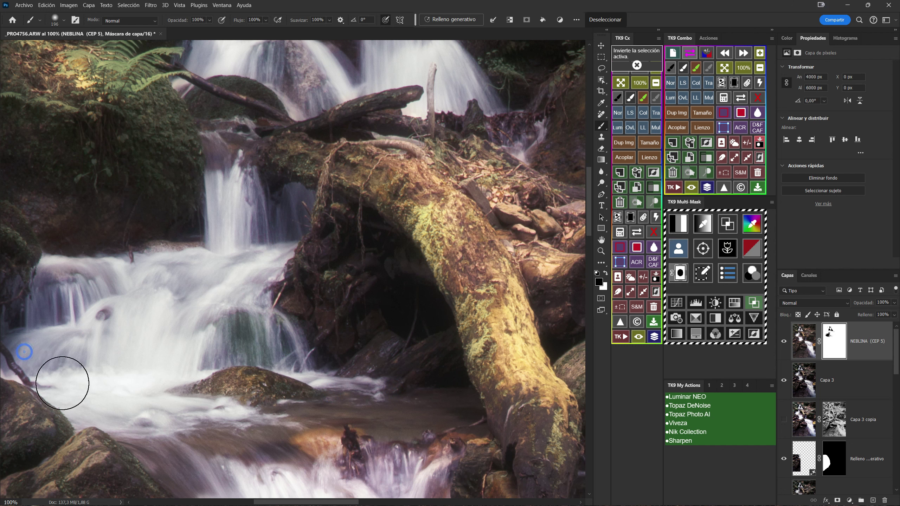
Hide the mist over the left and middle cascades and a small water patch
mouse_move(121, 355)
mouse_down()
mouse_move(161, 306)
mouse_move(191, 361)
mouse_up()
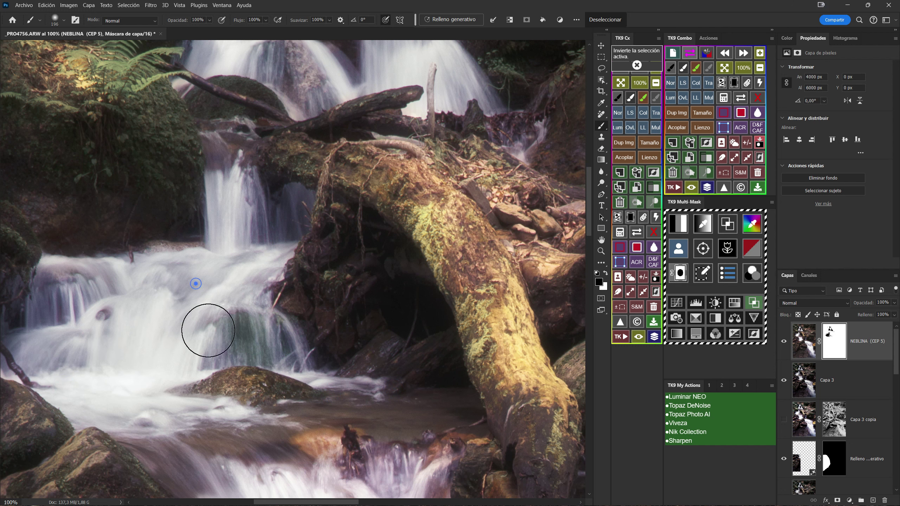
drag(205, 417, 308, 450)
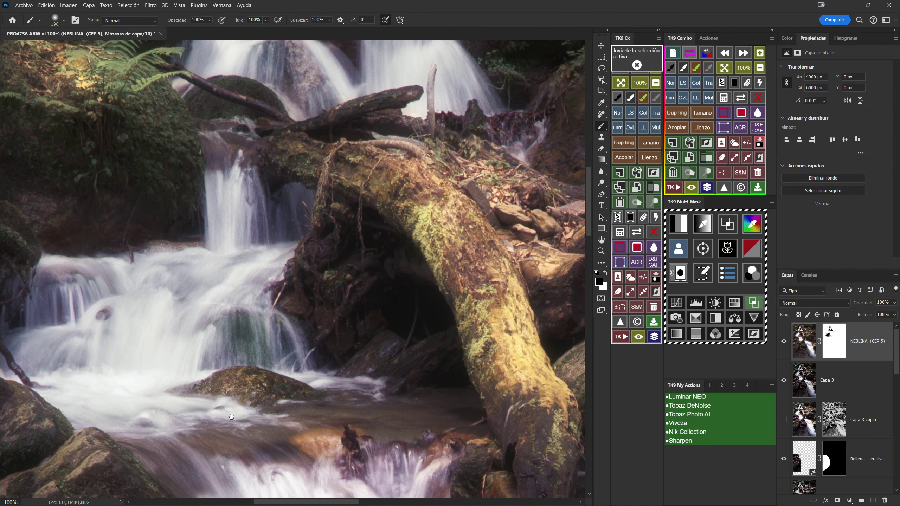
drag(236, 435, 410, 310)
drag(214, 215, 227, 215)
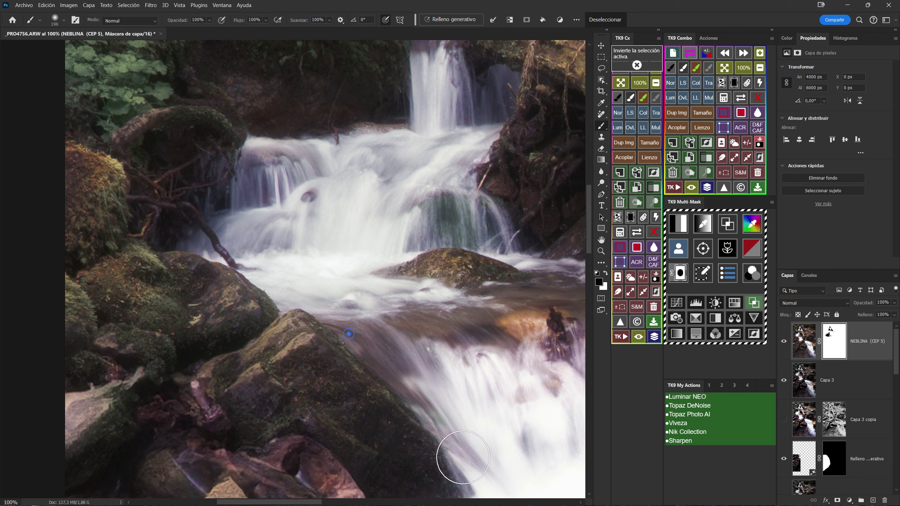
Remove mist from the lower cascade's edges, near the branch, tree trunk, mossy rock and left rocks
drag(383, 381, 86, 225)
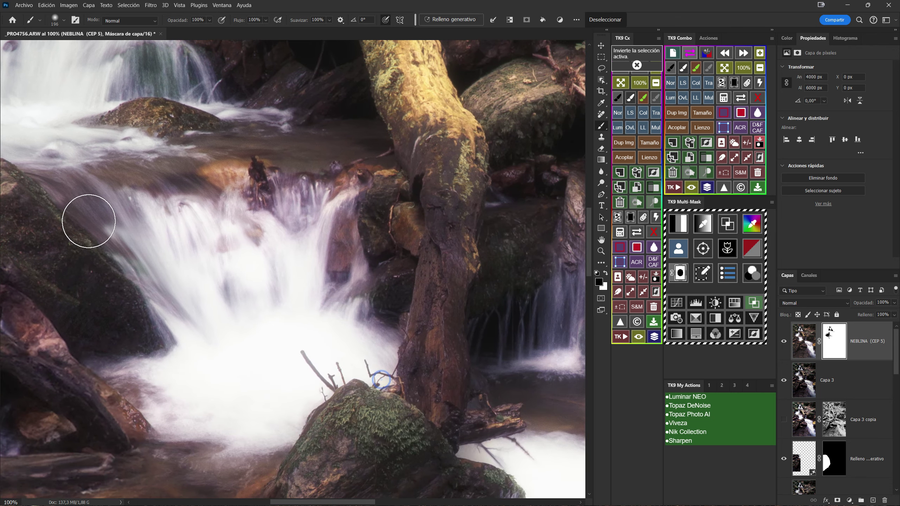
drag(141, 246, 141, 204)
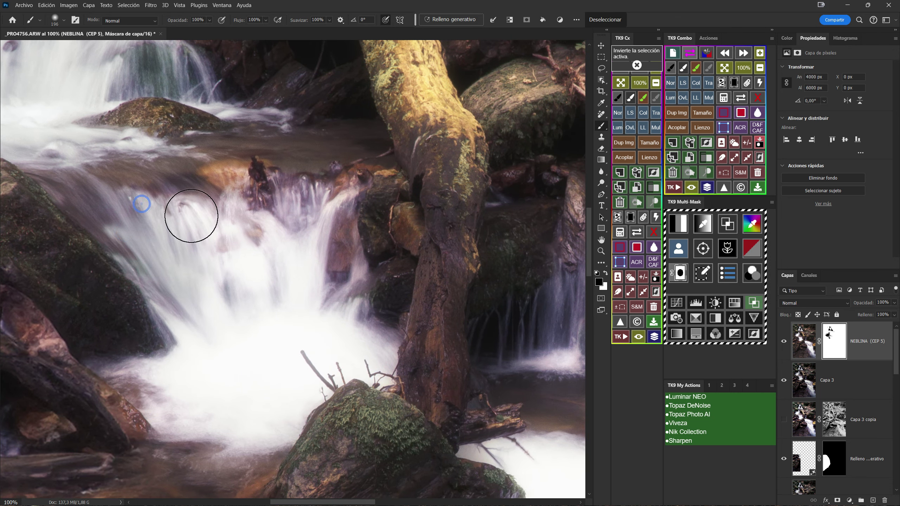
click(189, 210)
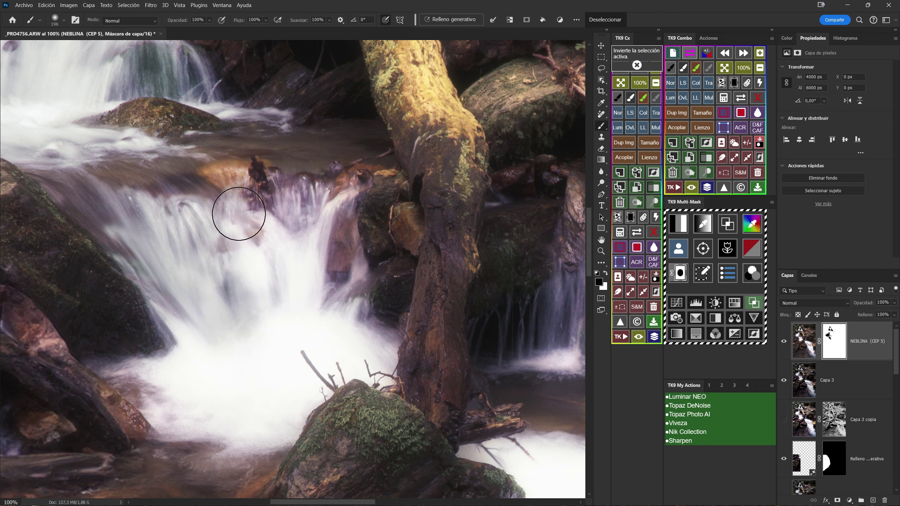
click(261, 207)
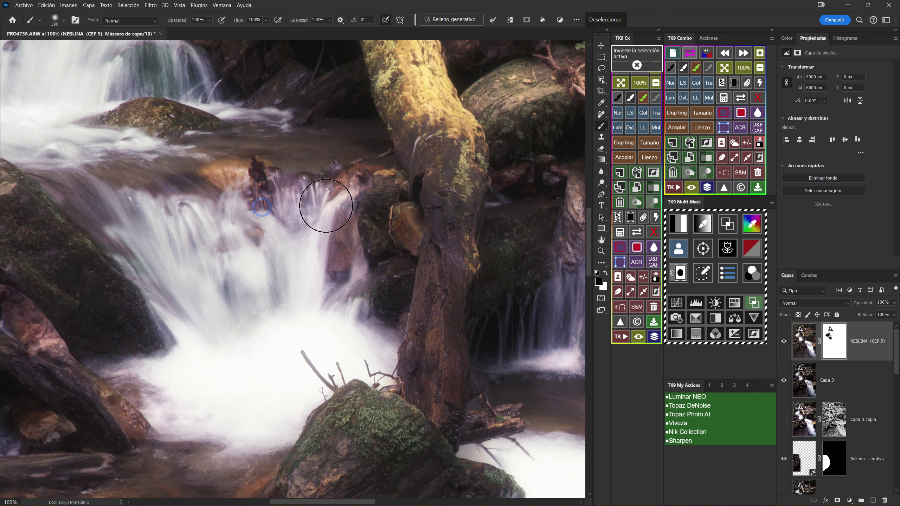
click(333, 225)
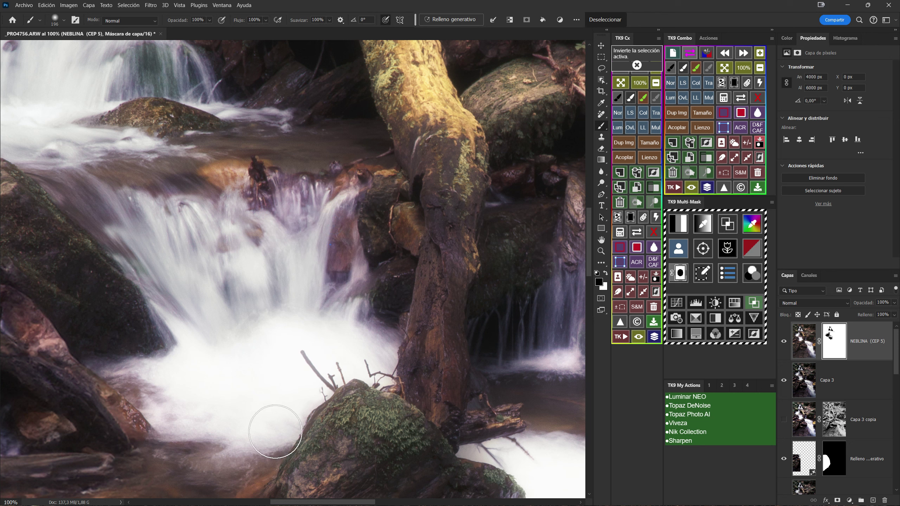
click(182, 329)
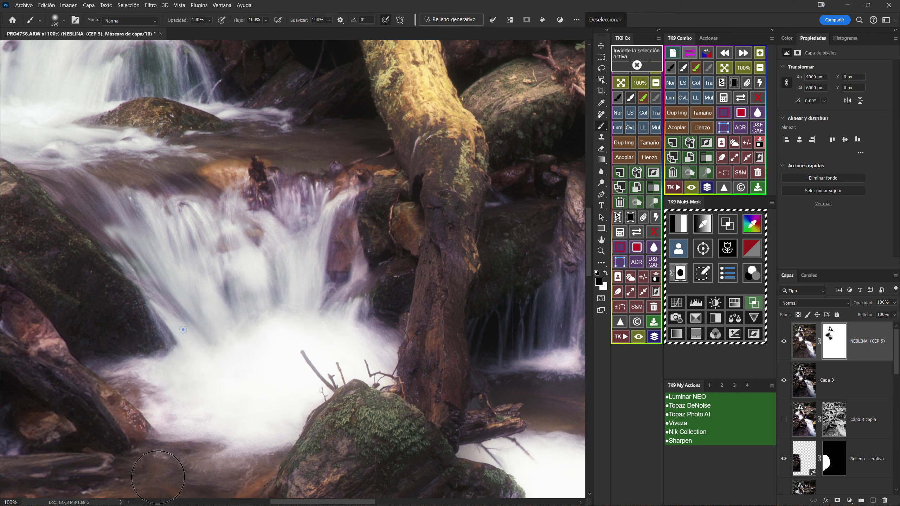
click(115, 363)
click(15, 303)
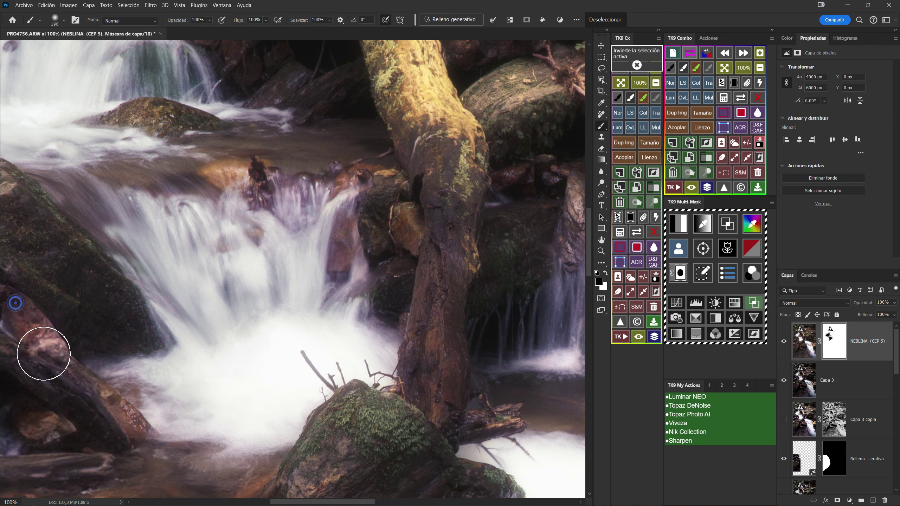
Remove mist from the pool, foaming water and small right cascade, then inspect the rocks and log
click(222, 357)
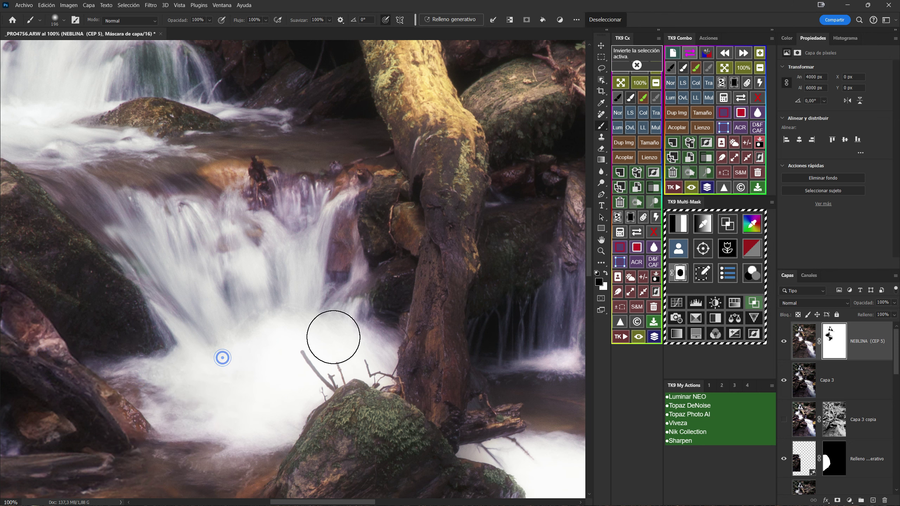
click(333, 337)
click(350, 291)
drag(358, 279, 350, 259)
drag(347, 306, 287, 367)
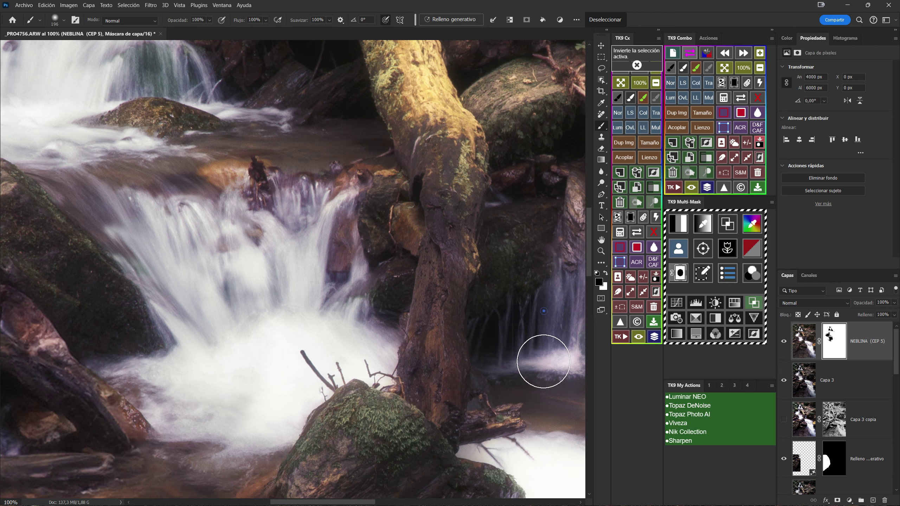
drag(117, 435, 337, 357)
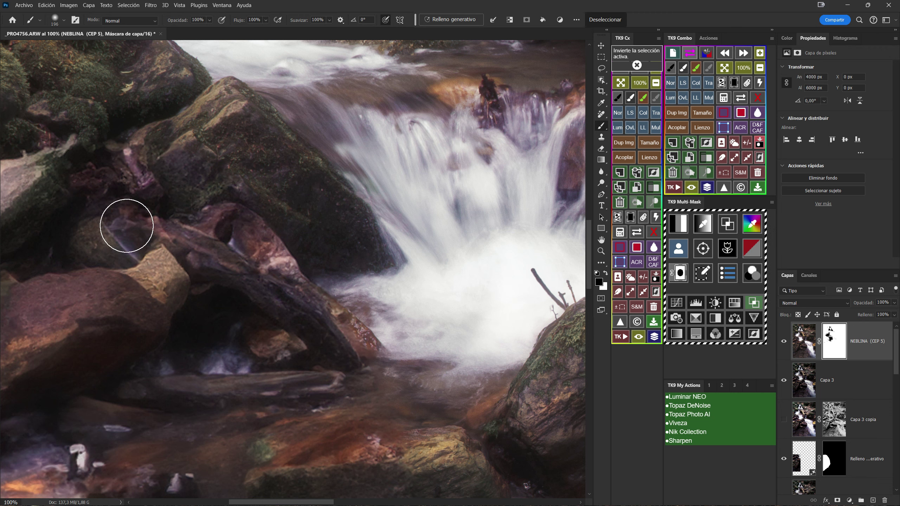
drag(296, 310, 301, 123)
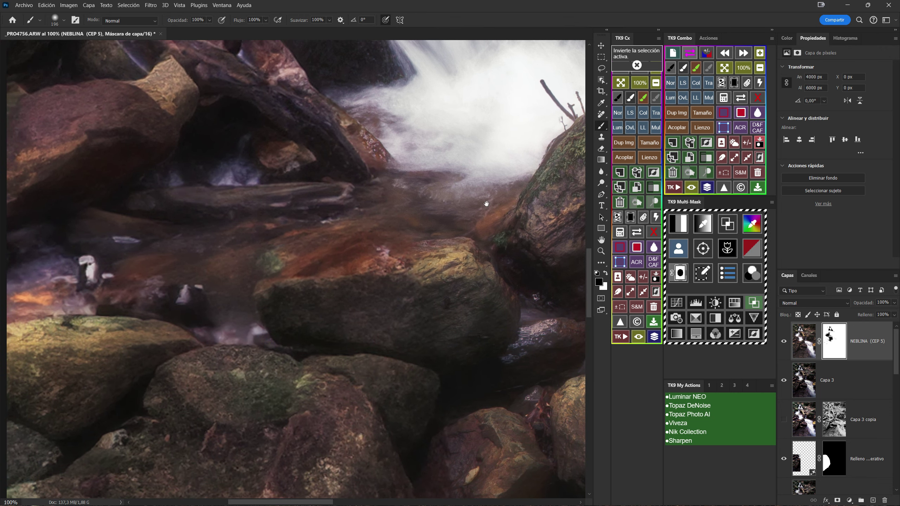
drag(482, 201, 499, 317)
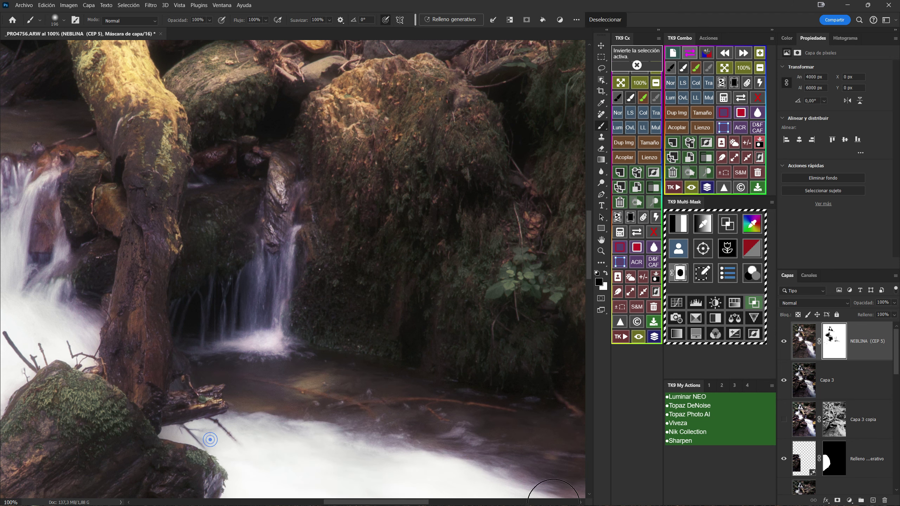
Dab the NEBLINA mist off the rushing water and lower water below the pool
drag(210, 439, 230, 329)
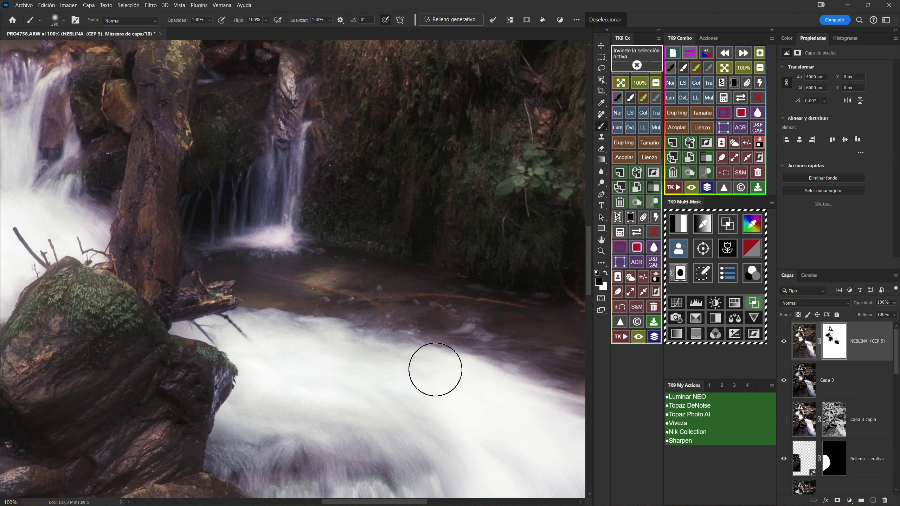
drag(309, 308, 303, 157)
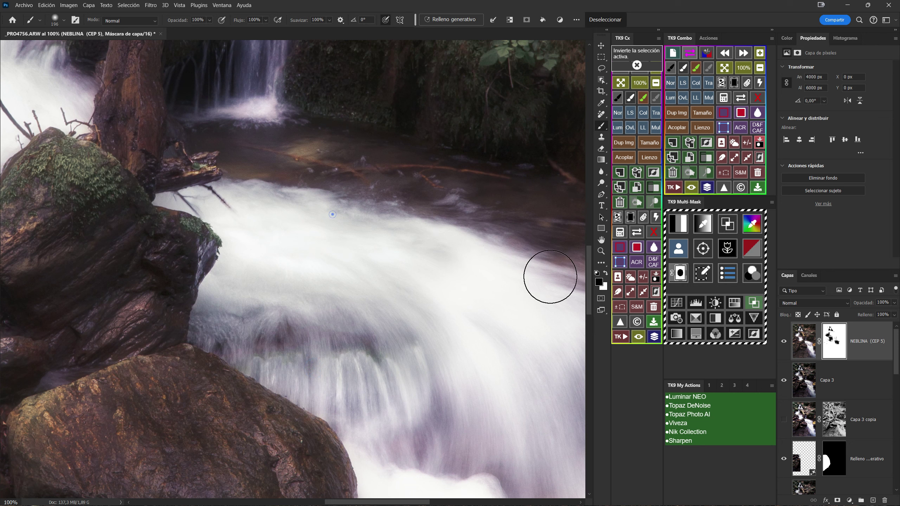
click(425, 241)
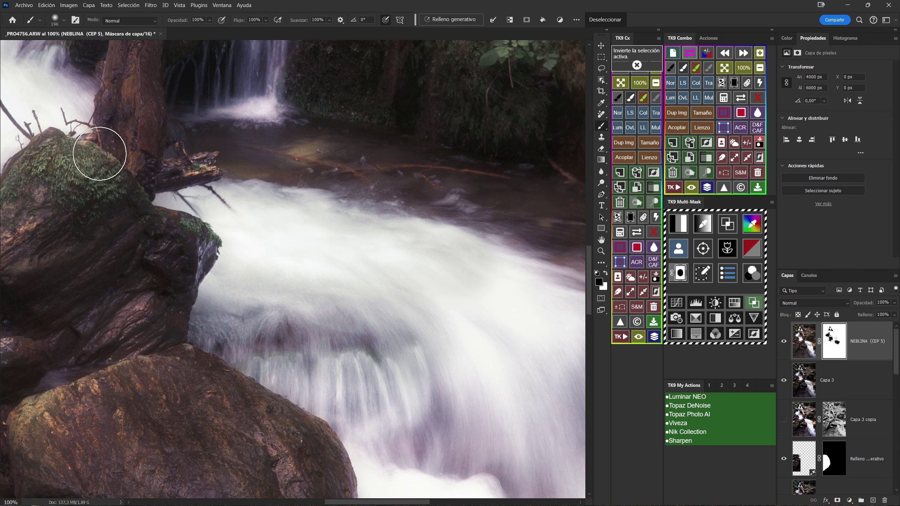
click(372, 185)
click(538, 224)
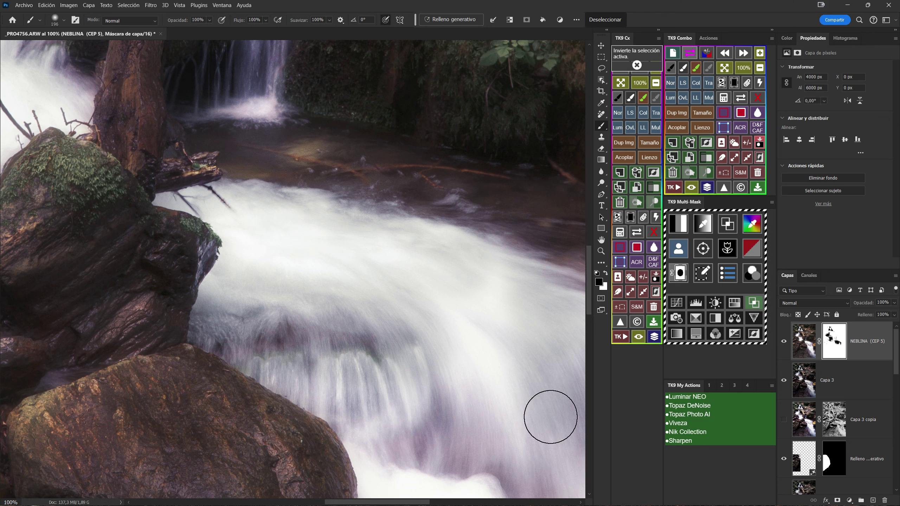
click(491, 267)
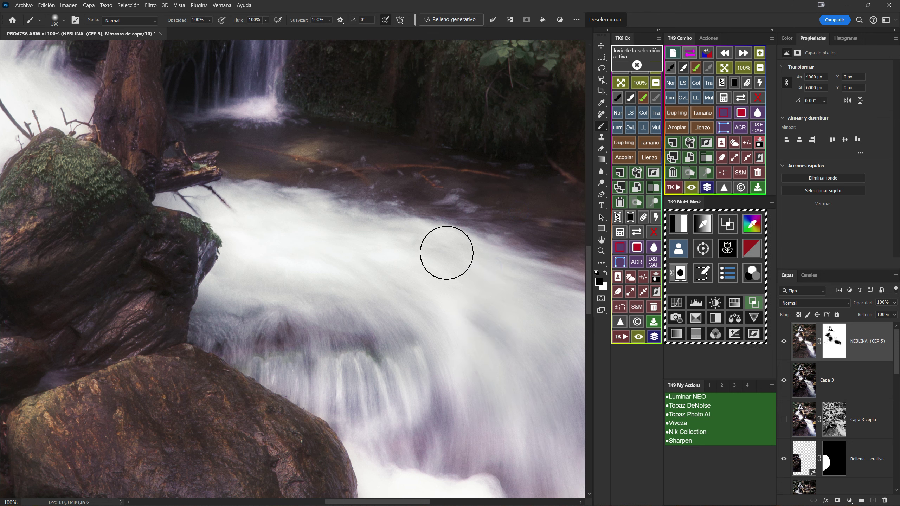
click(447, 253)
click(436, 252)
click(389, 253)
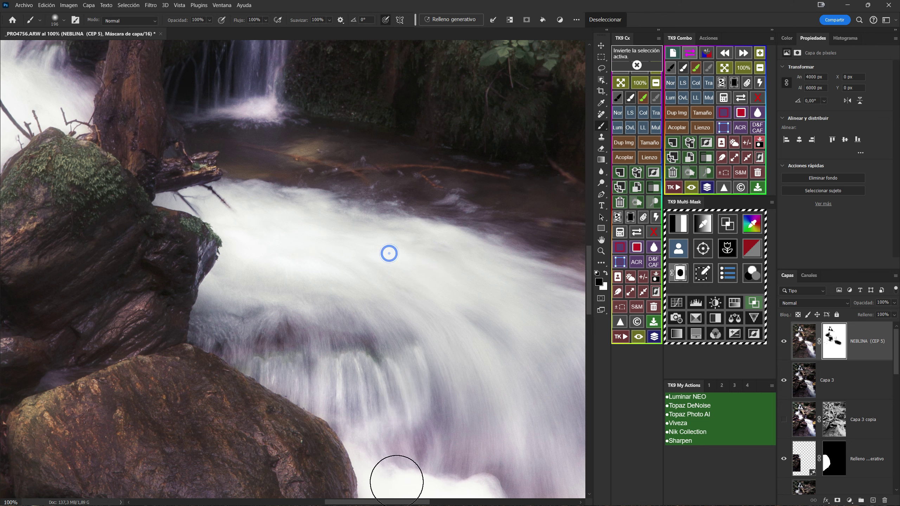
click(321, 359)
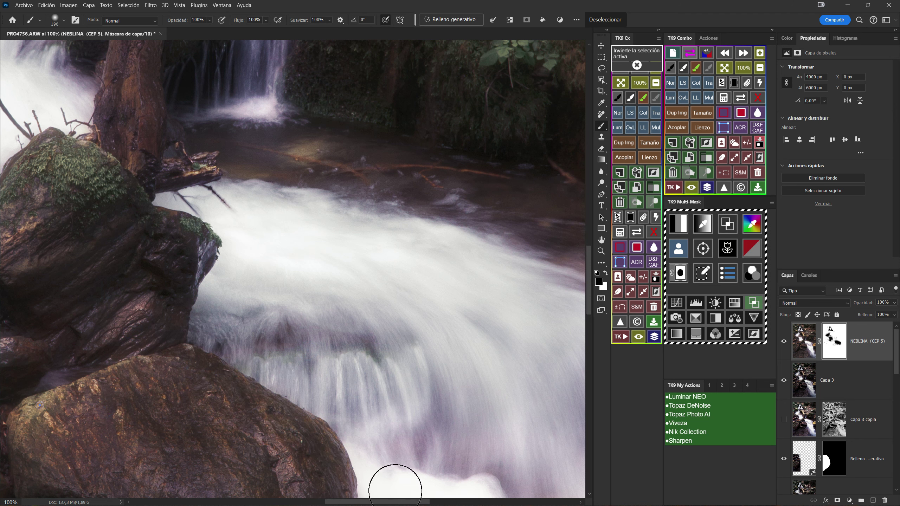
Clear mist from the cascade top and small side fall by the orange rock
drag(440, 386, 298, 267)
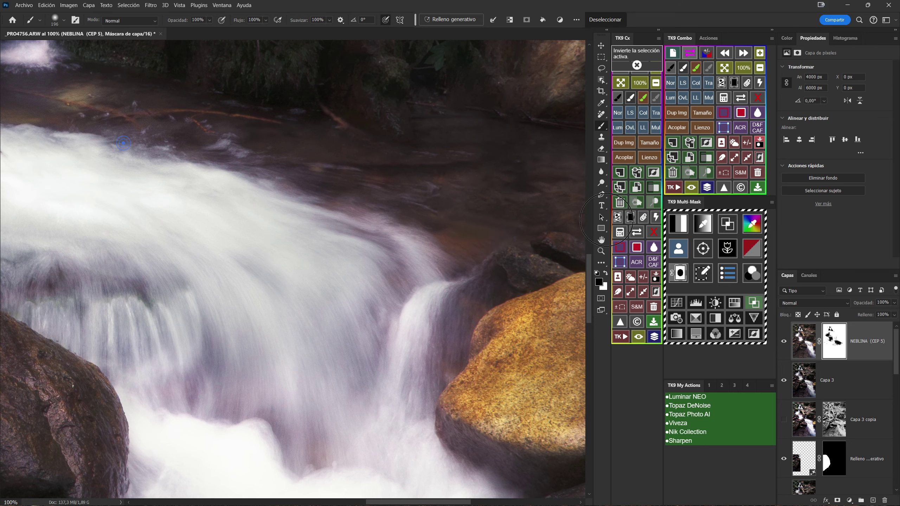
click(375, 214)
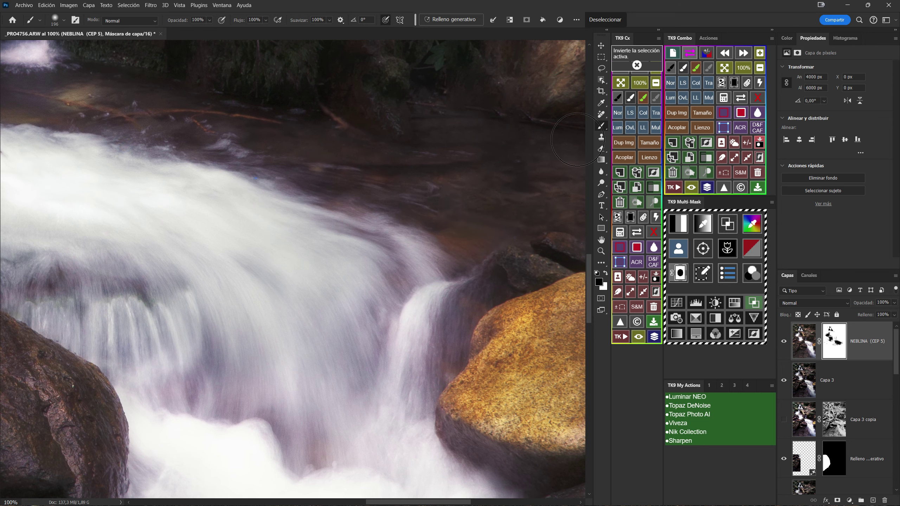
click(431, 263)
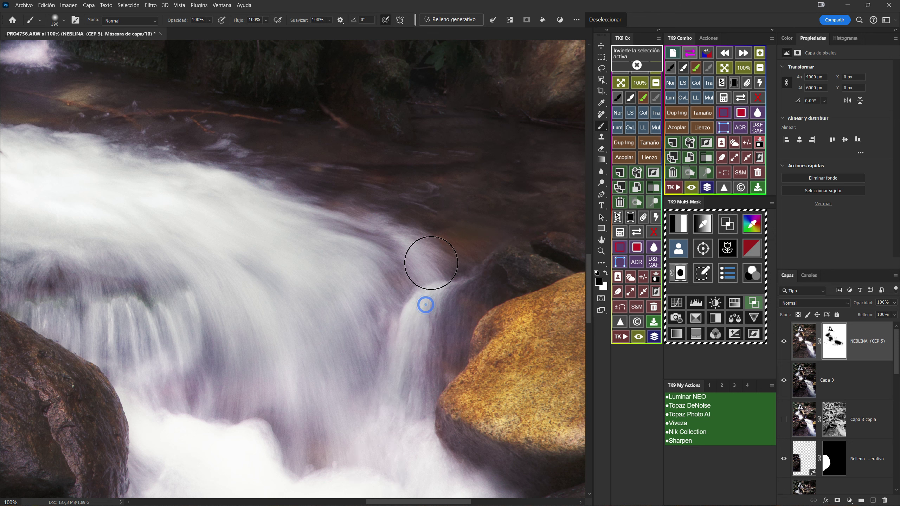
click(420, 283)
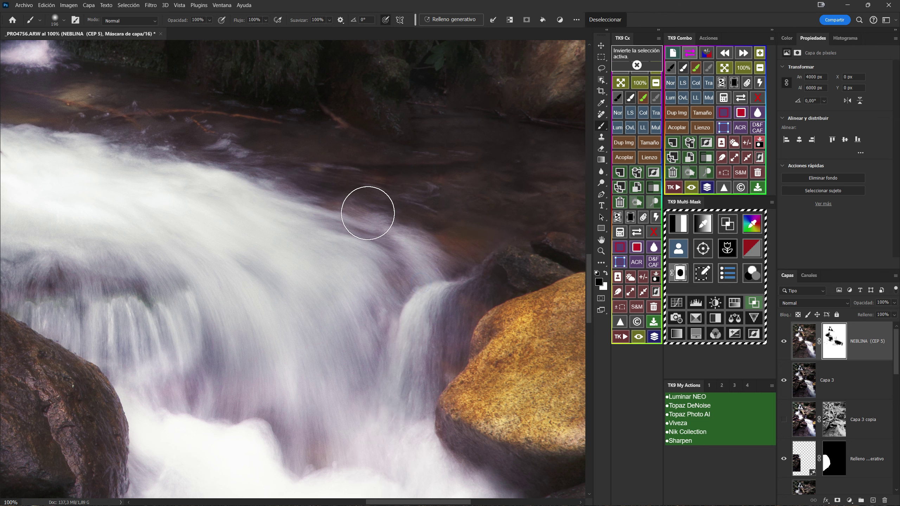
click(312, 283)
click(266, 165)
Clear mist from the lower cascade, left rock, foaming water and bottom edge
click(246, 260)
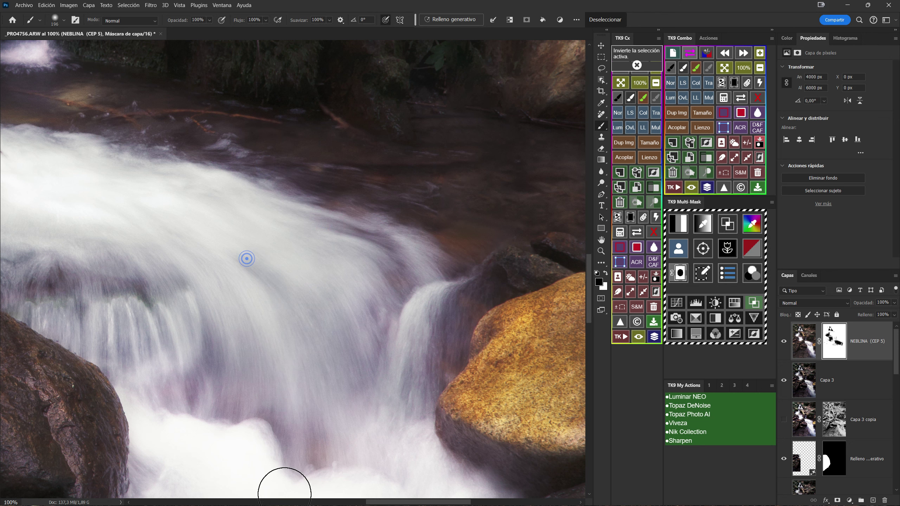
click(143, 371)
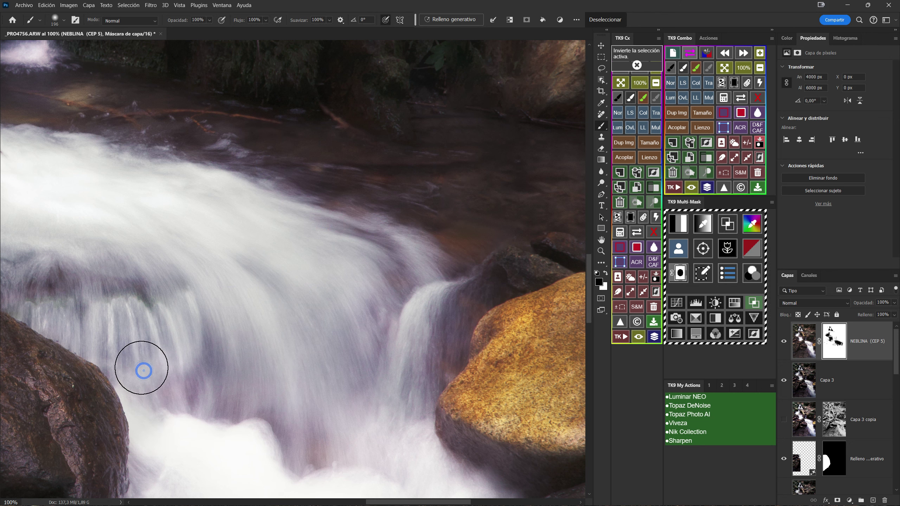
click(137, 330)
click(185, 251)
click(262, 251)
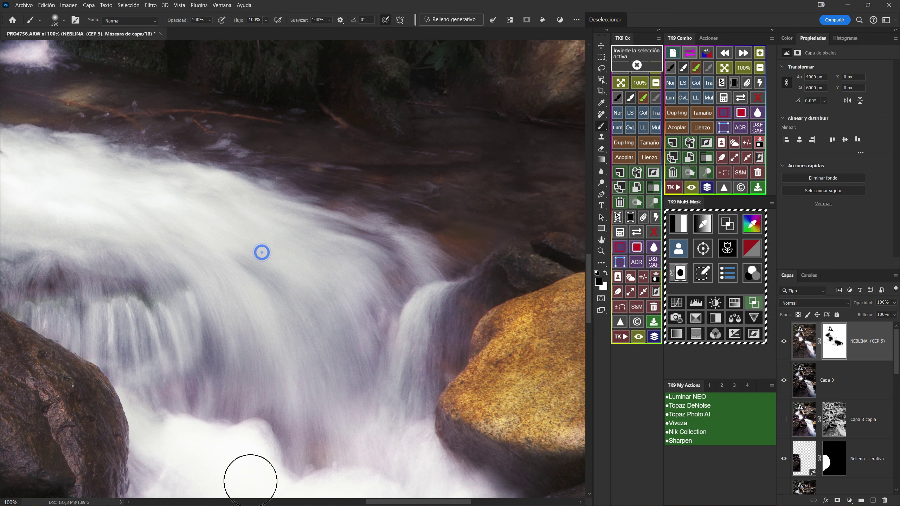
click(271, 371)
click(223, 399)
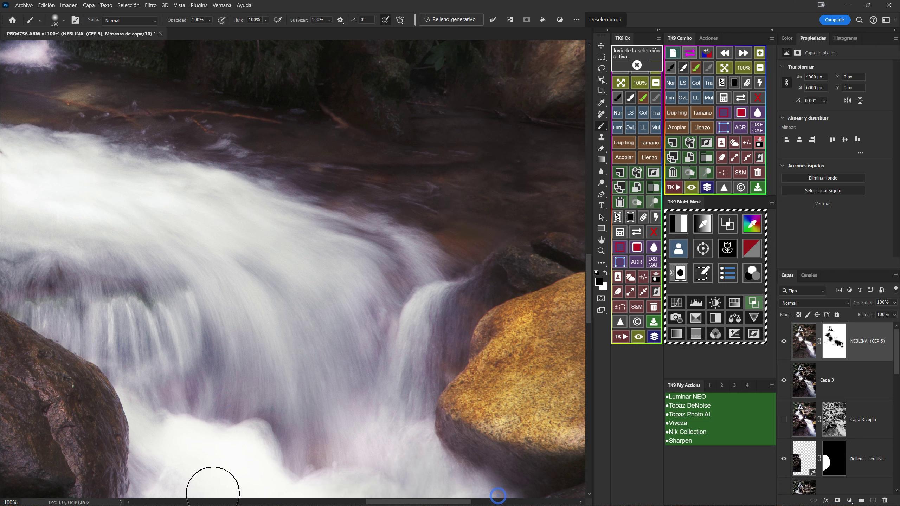
click(346, 490)
click(284, 479)
click(378, 478)
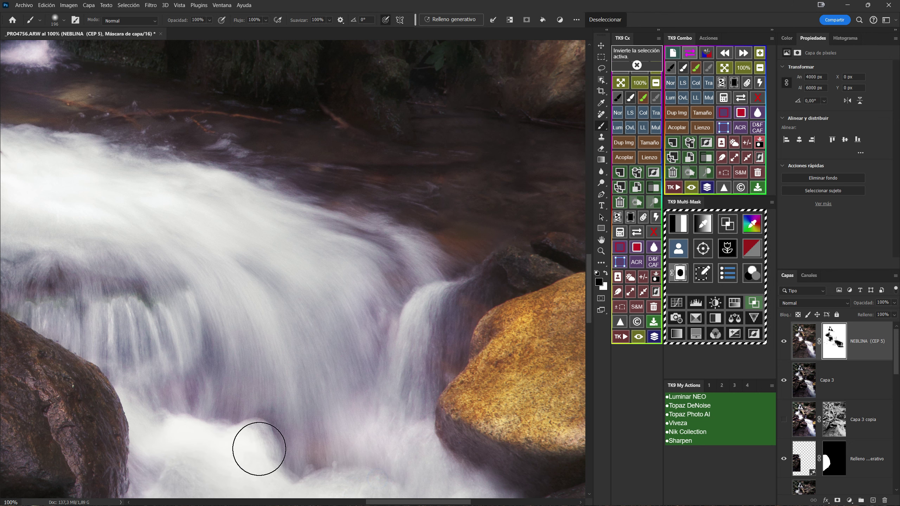
click(419, 444)
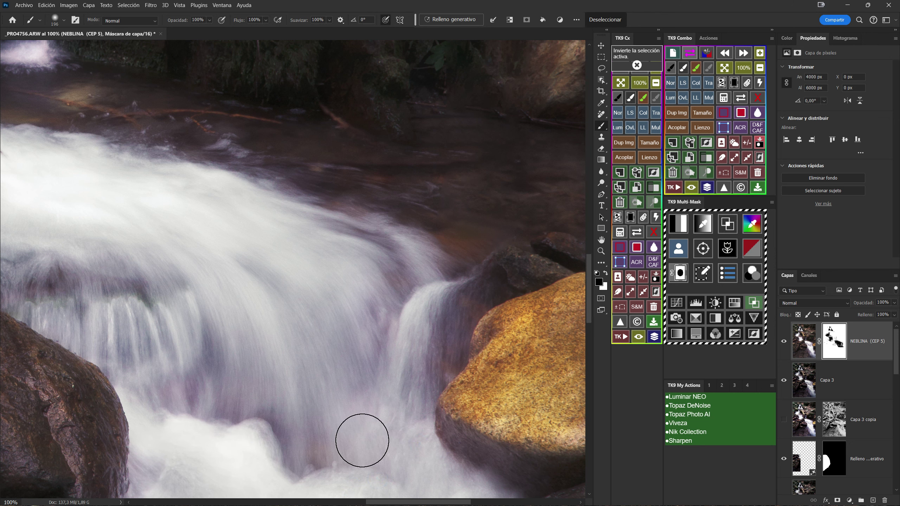
click(420, 419)
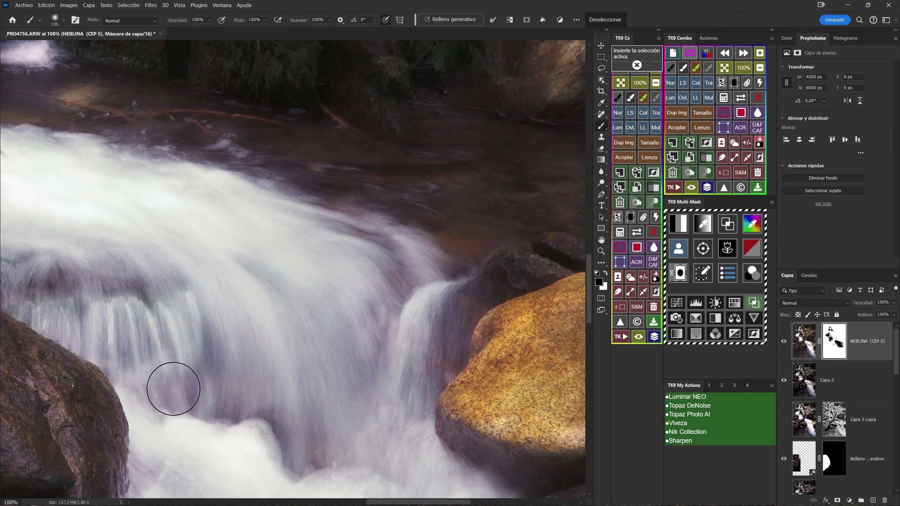
Enlarge the mask brush to about 450 px over the lower waterfall
drag(382, 255, 259, 293)
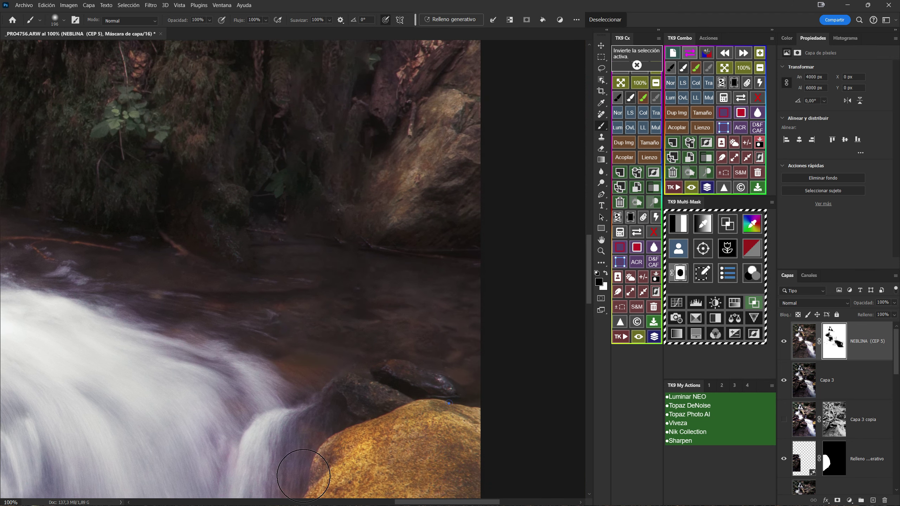
drag(443, 440, 446, 250)
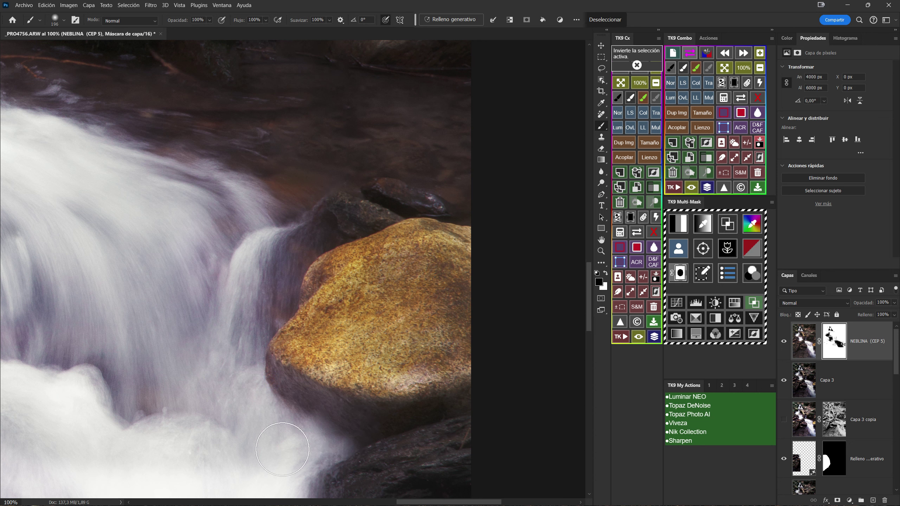
drag(245, 435, 249, 288)
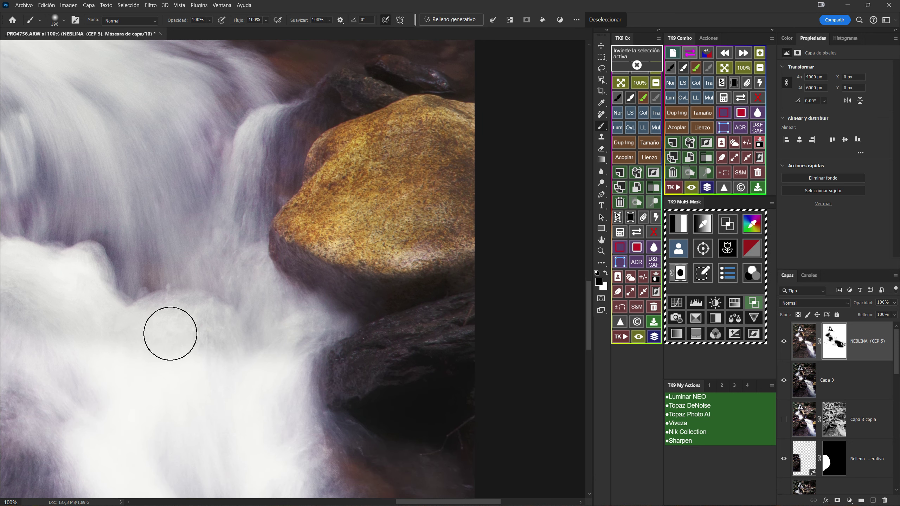
mouse_move(165, 353)
mouse_down()
mouse_move(224, 352)
mouse_move(207, 352)
mouse_up()
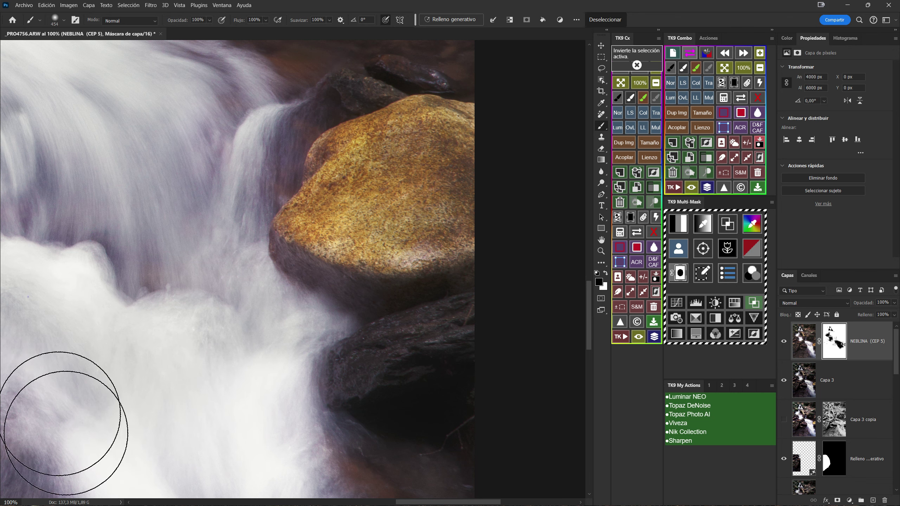
drag(28, 297, 140, 242)
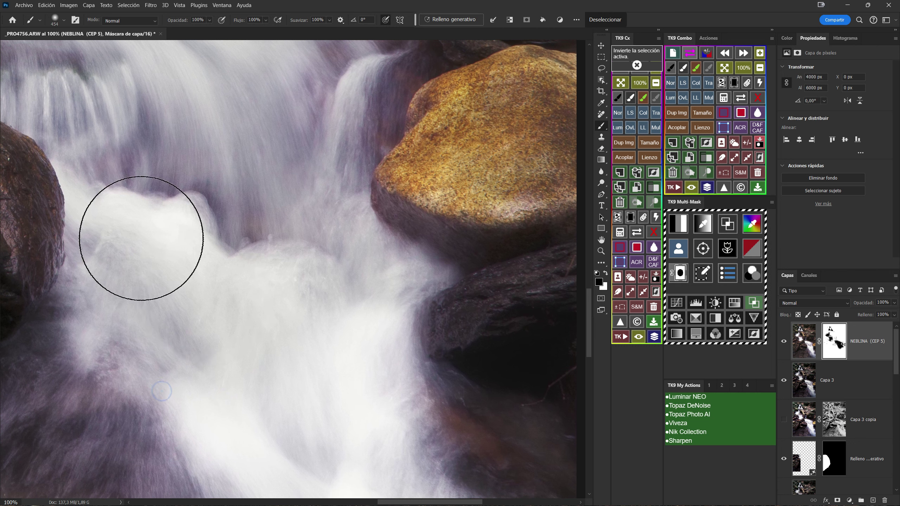
Paint broad strokes removing haze across the lower and central waterfall
drag(226, 341, 272, 439)
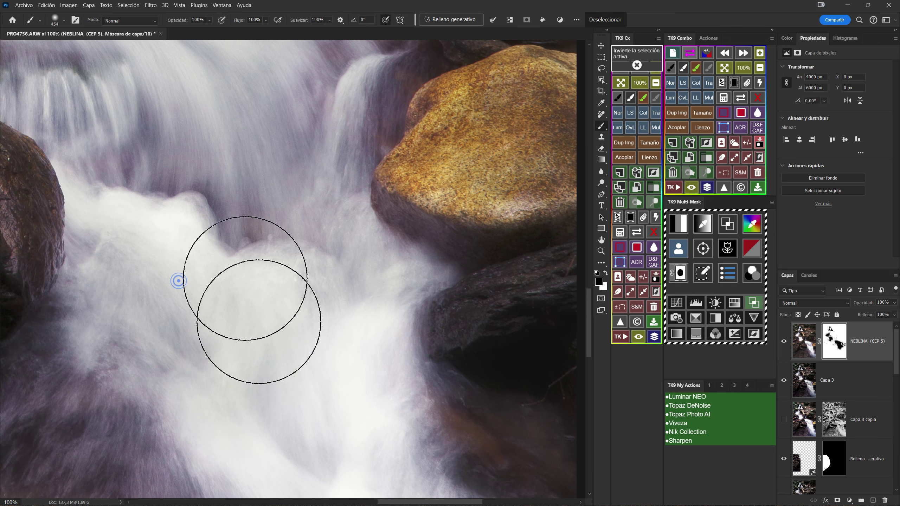
mouse_move(375, 436)
mouse_down()
mouse_move(360, 318)
mouse_move(421, 452)
mouse_up()
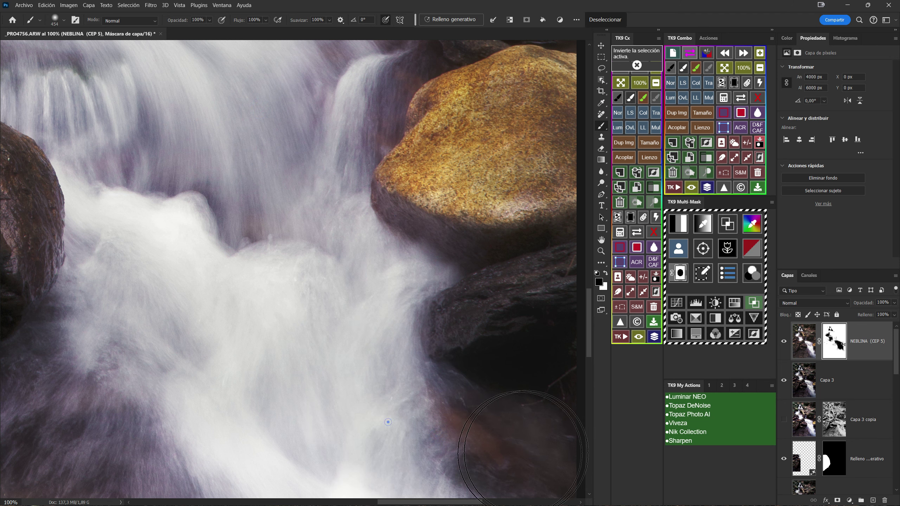
drag(97, 458, 362, 452)
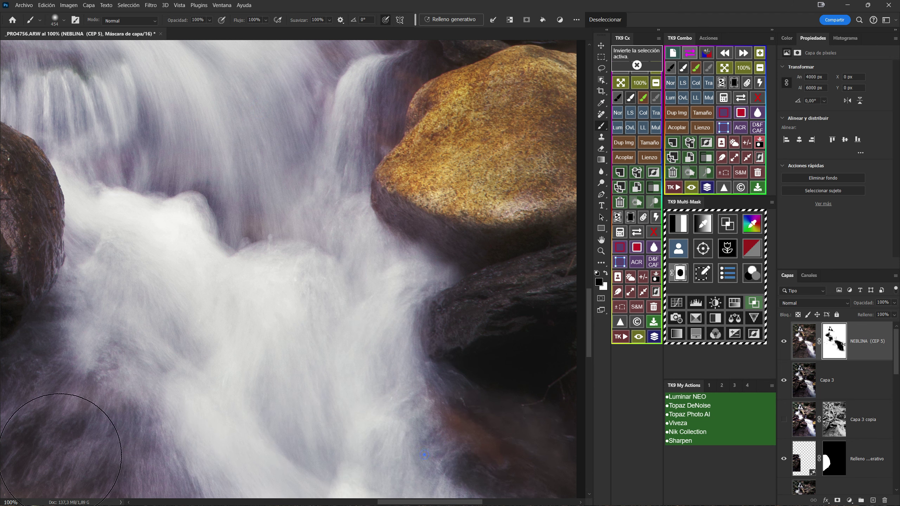
mouse_move(338, 367)
mouse_down()
mouse_move(1, 471)
mouse_move(418, 282)
mouse_up()
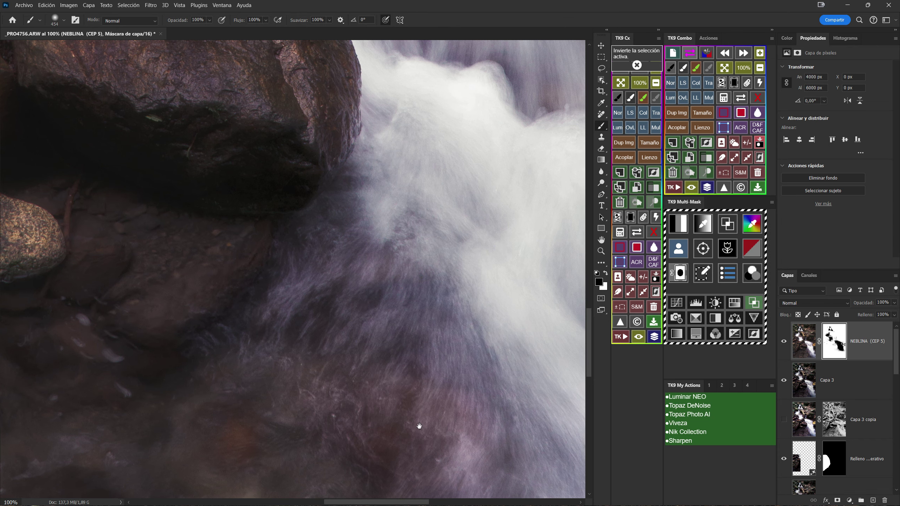
drag(435, 429, 485, 146)
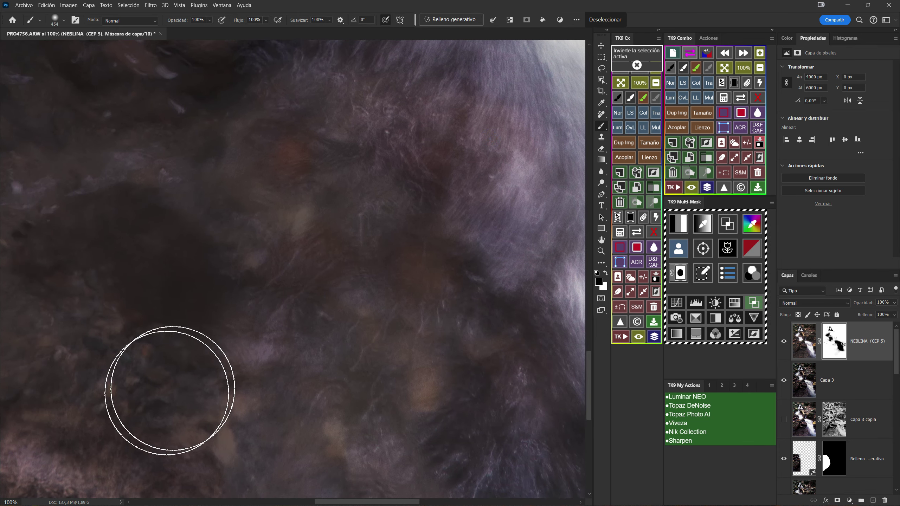
scroll(246, 324, down, 2)
scroll(245, 322, down, 1)
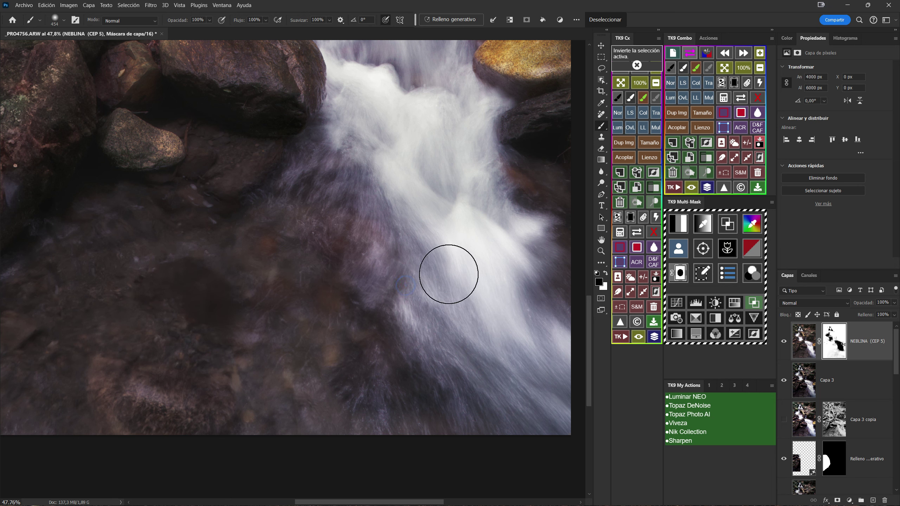
Enlarge the soft mask brush to about 823 px, then fit the whole photo on screen
scroll(408, 302, right, 10)
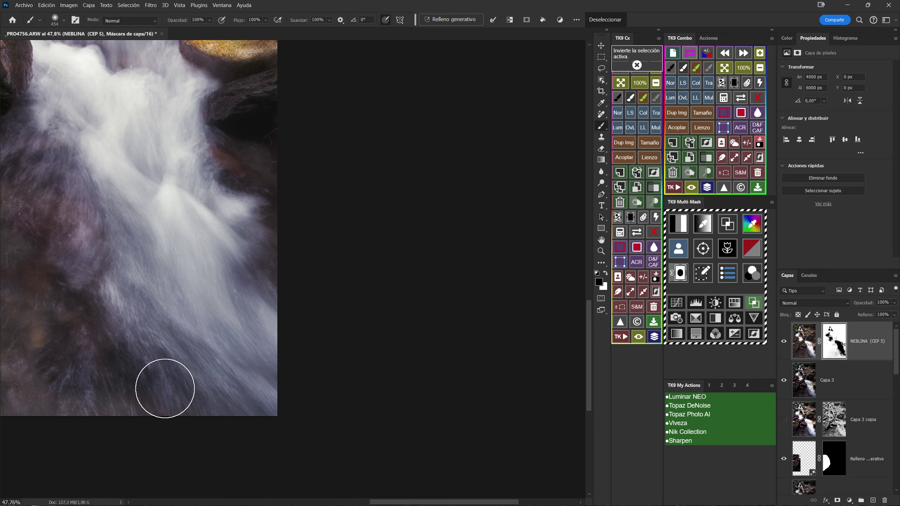
key(alt+i)
click(153, 274)
alt+right_click(91, 131)
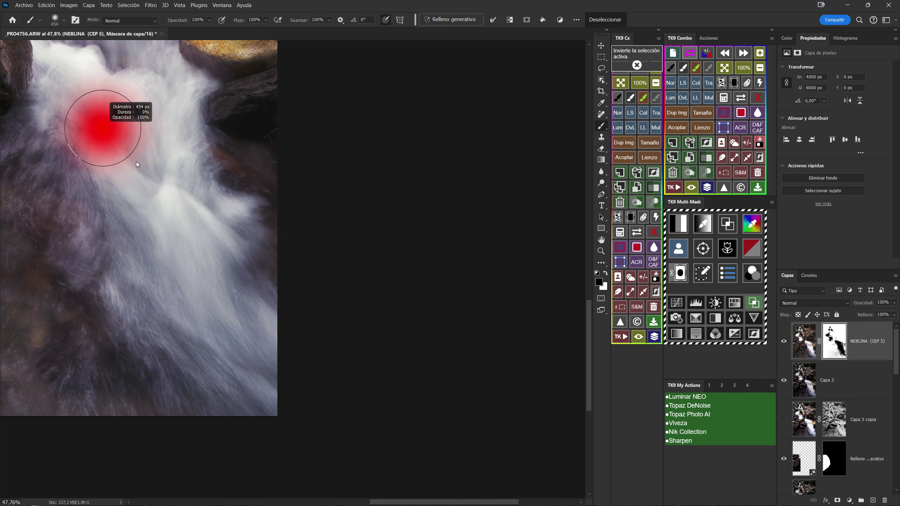
alt+right_click(135, 185)
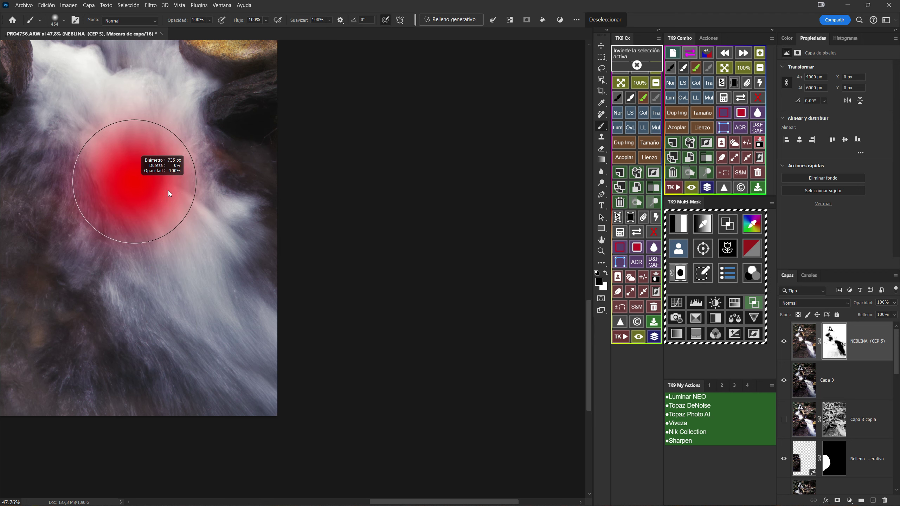
drag(136, 185, 171, 195)
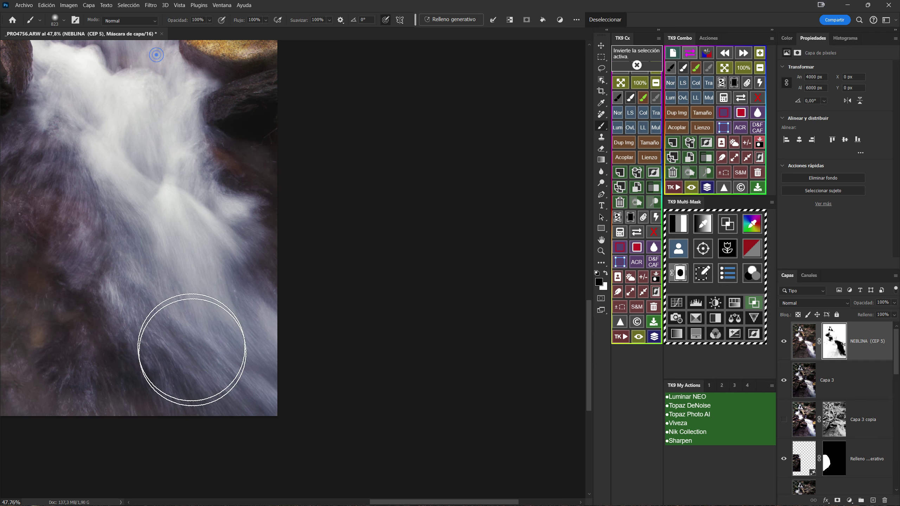
scroll(198, 337, up, 3)
scroll(248, 248, left, 5)
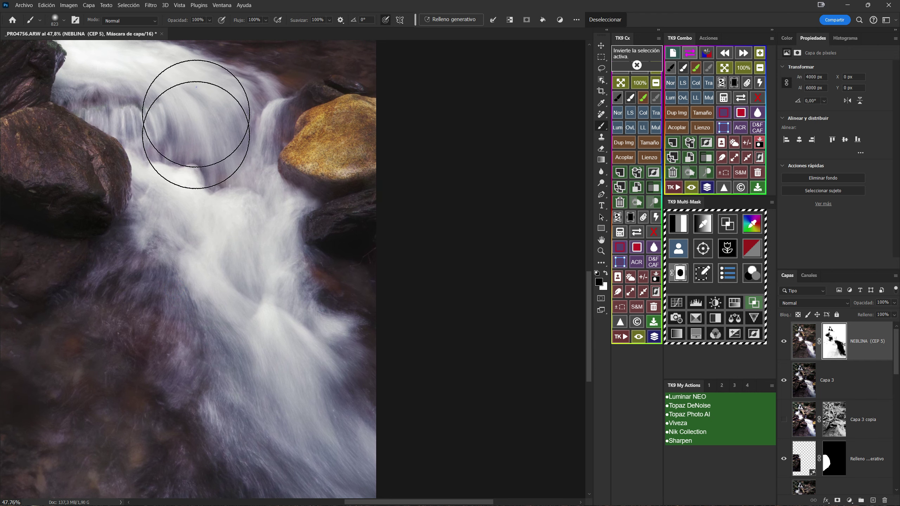
drag(239, 161, 226, 330)
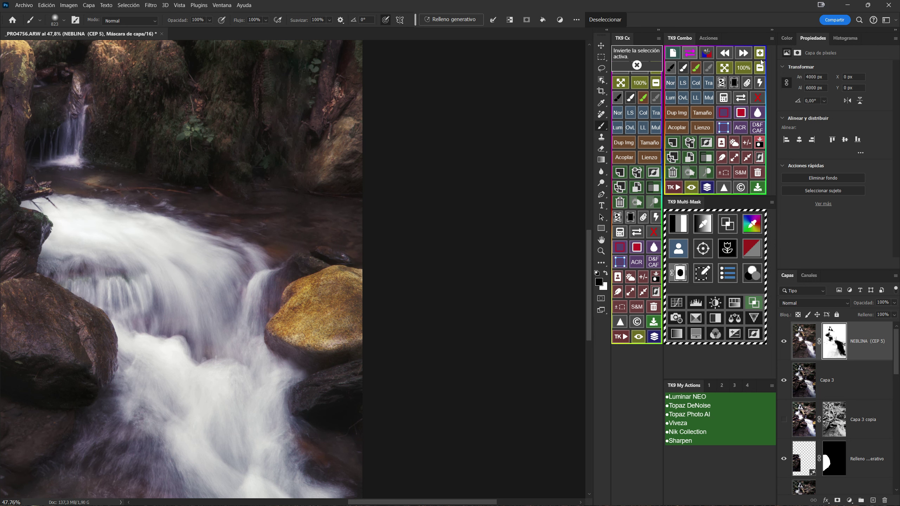
key(ctrl+0)
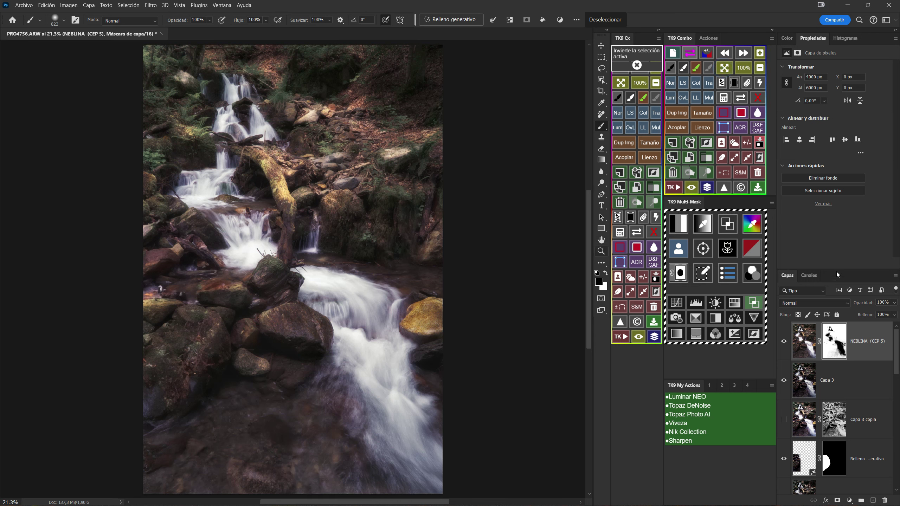
Compare the photo with and without the NEBLINA layer, then clear the selection
click(784, 341)
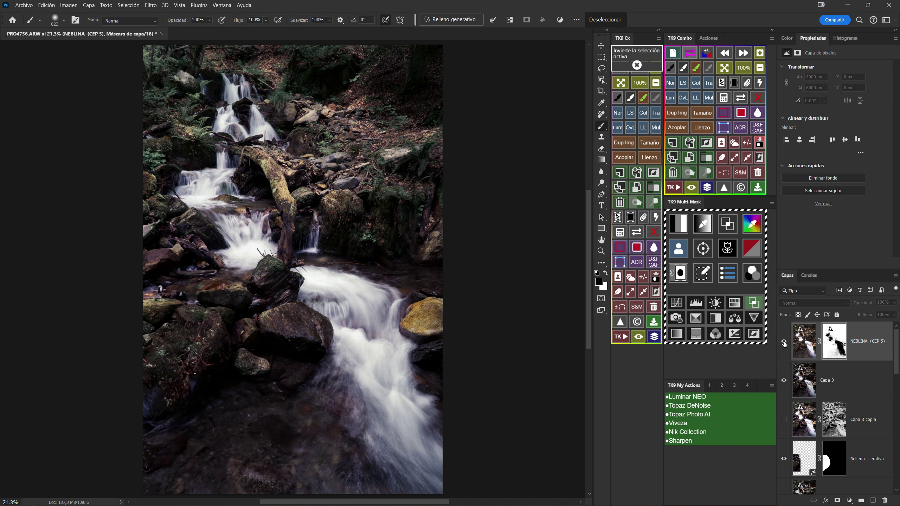
click(783, 342)
click(783, 342)
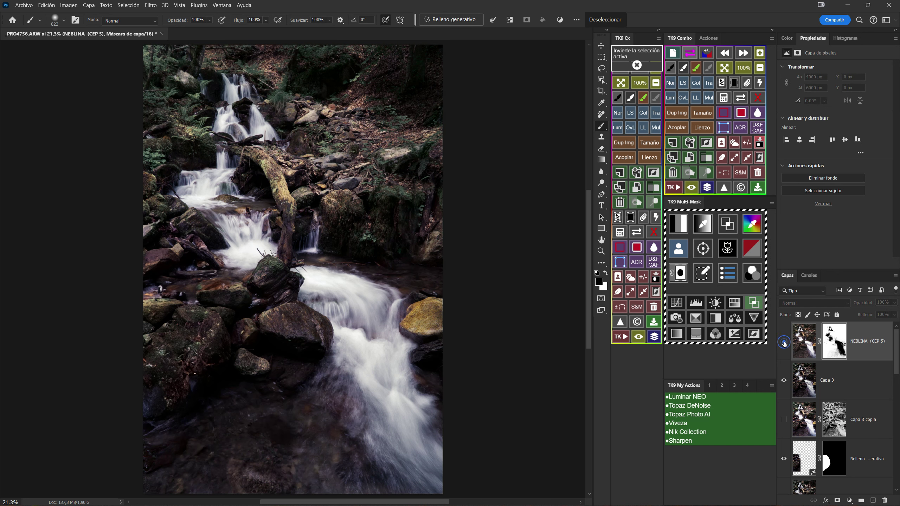
click(784, 342)
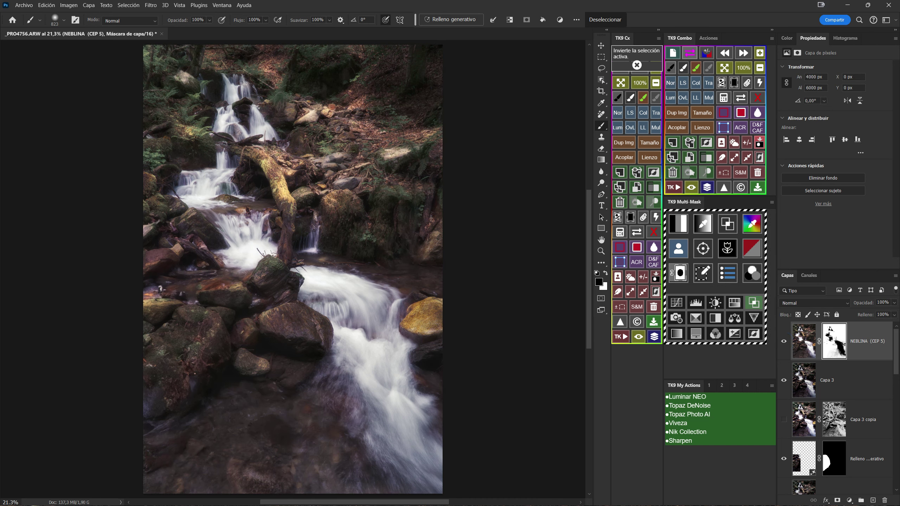
click(746, 143)
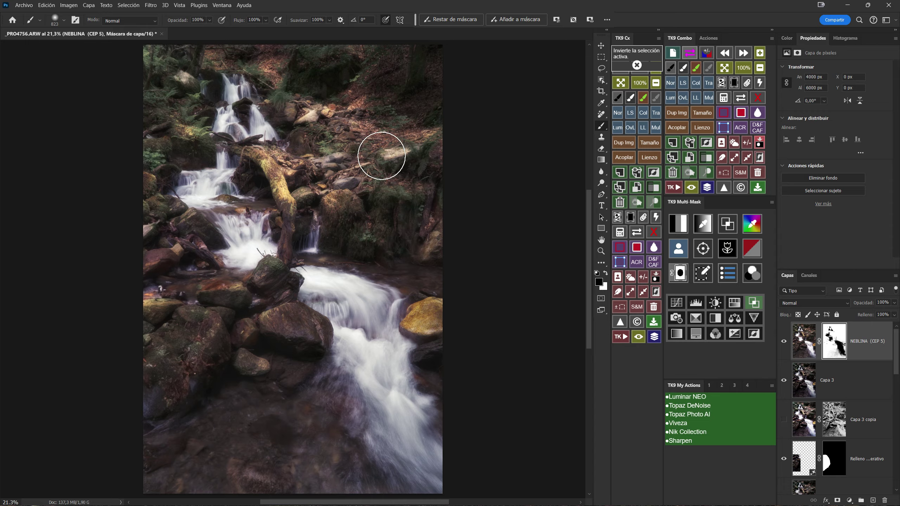
scroll(381, 155, up, 2)
scroll(381, 155, up, 3)
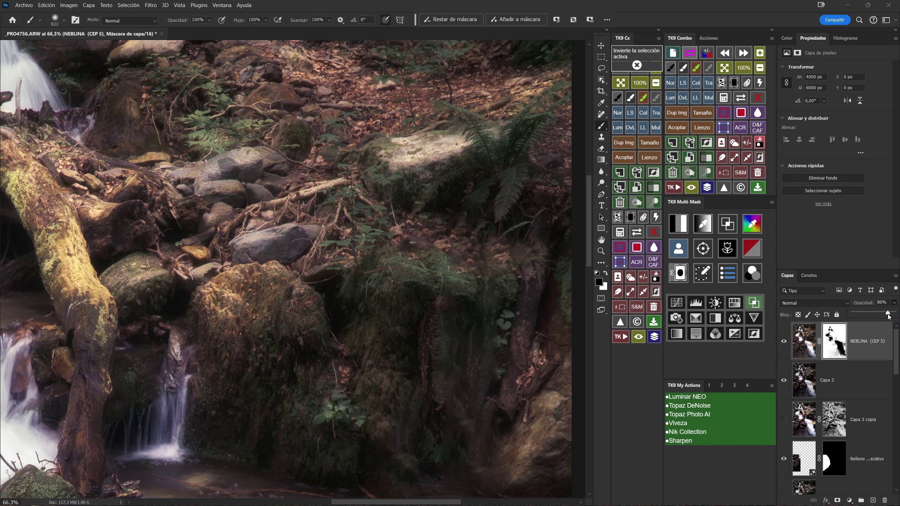
Dab the NEBLINA mask over the mossy floor, recompare the layer, and target its pixels
click(453, 345)
key(ctrl+0)
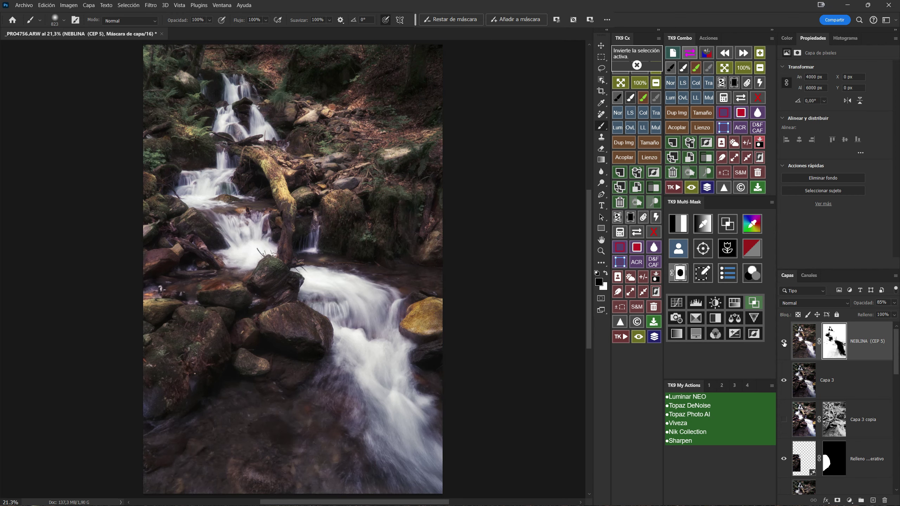
click(783, 342)
click(784, 343)
click(784, 343)
click(799, 335)
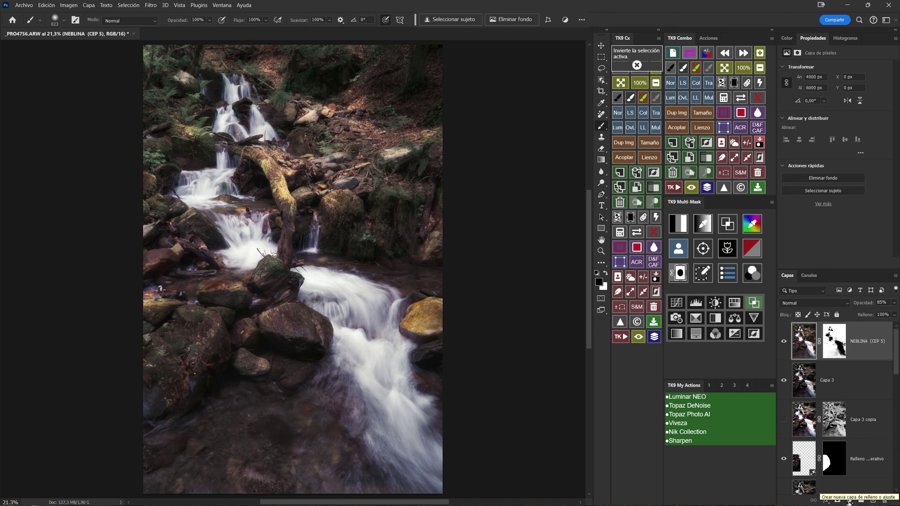
Add a Curves layer with a shadow-darkening point and compare it on and off
click(849, 502)
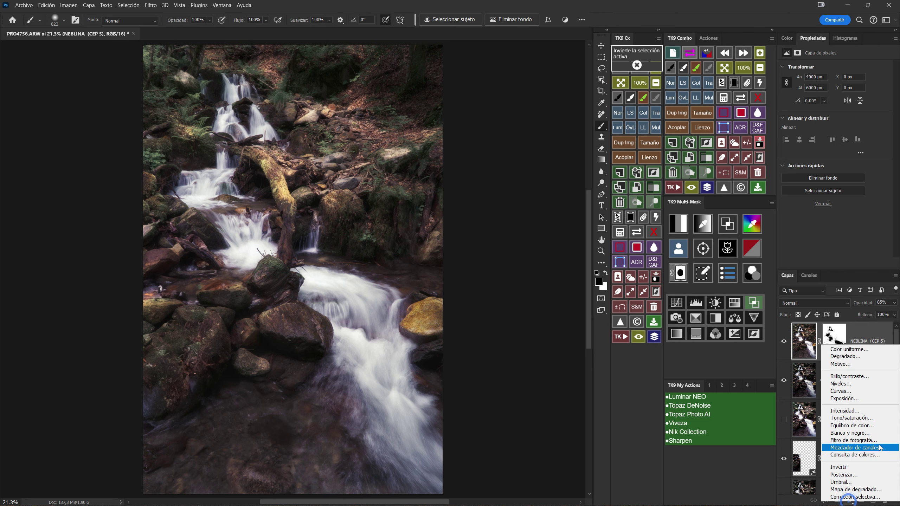
click(855, 392)
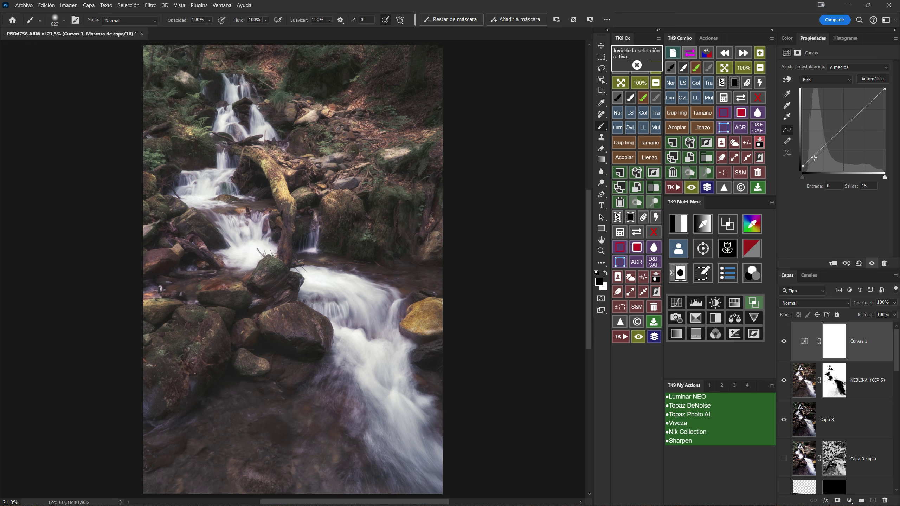
click(813, 158)
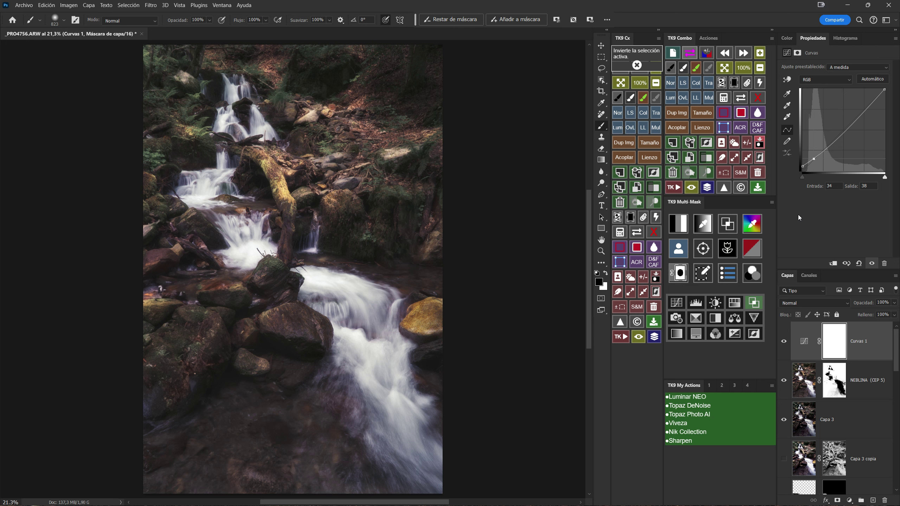
click(784, 344)
click(783, 343)
click(784, 343)
click(783, 344)
click(783, 344)
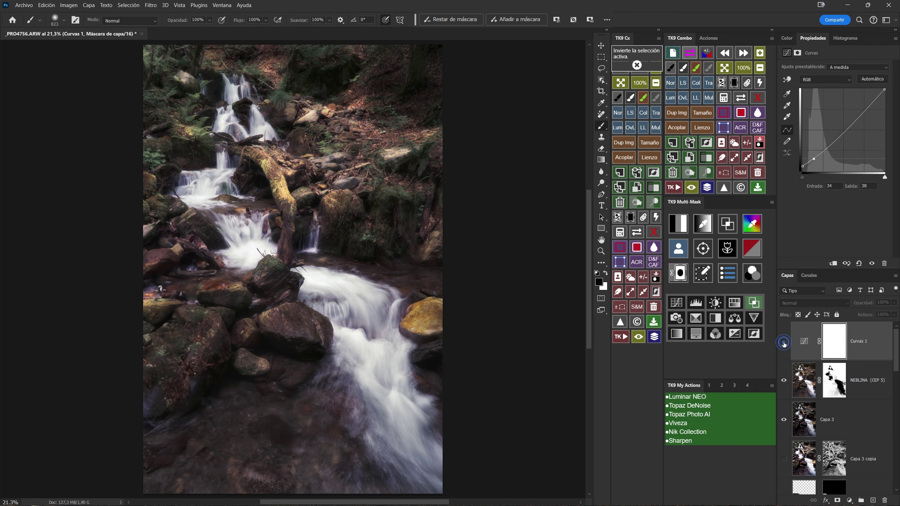
click(783, 344)
click(784, 343)
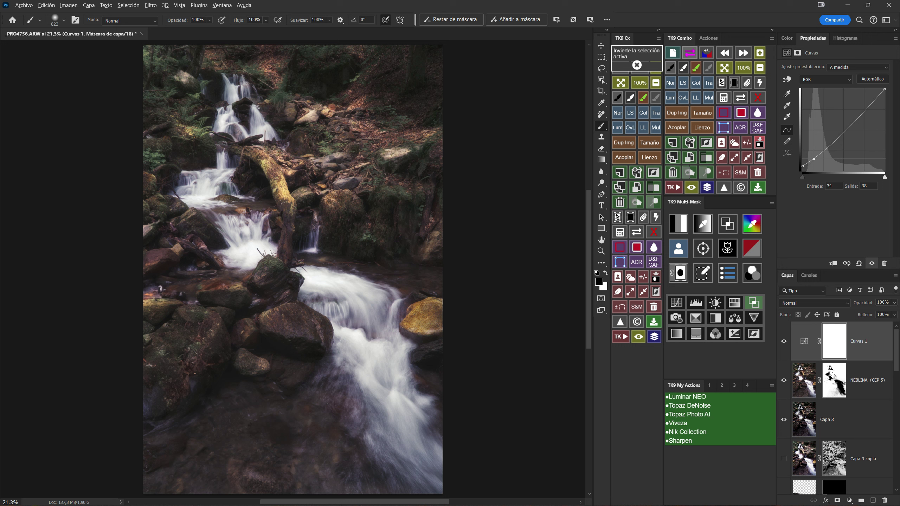
Delete the Curvas 1 layer mask and drag the NEBLINA mask onto it
drag(835, 342, 886, 500)
click(427, 194)
drag(834, 380, 834, 343)
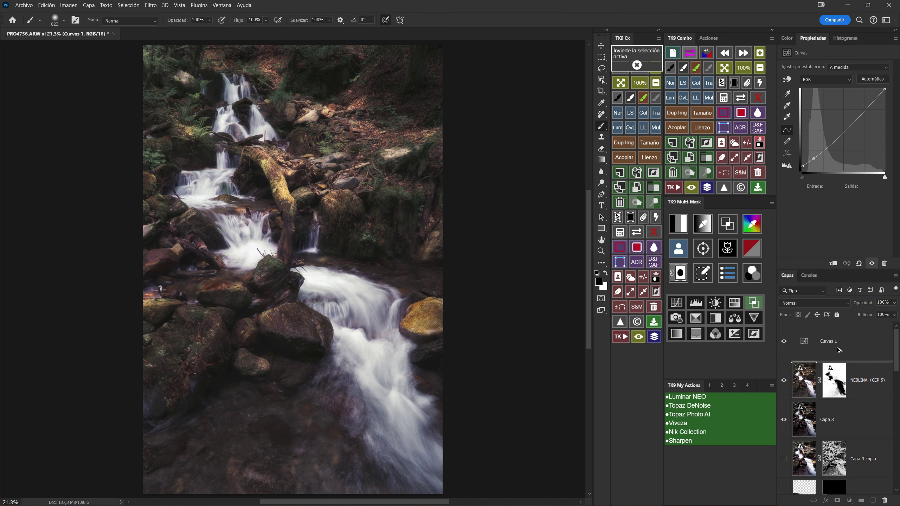
Compare the image with and without the masked Curvas 1 layer, then reselect its curve
click(783, 342)
click(782, 341)
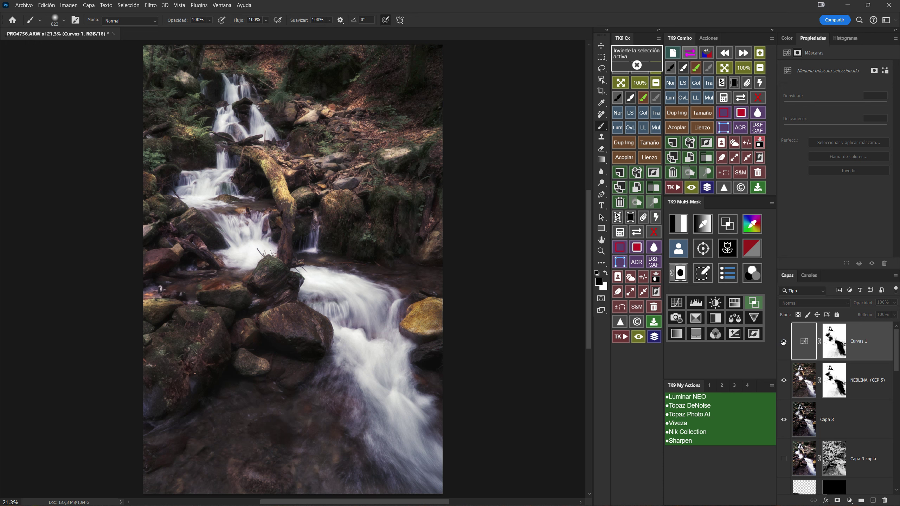
click(783, 342)
click(782, 341)
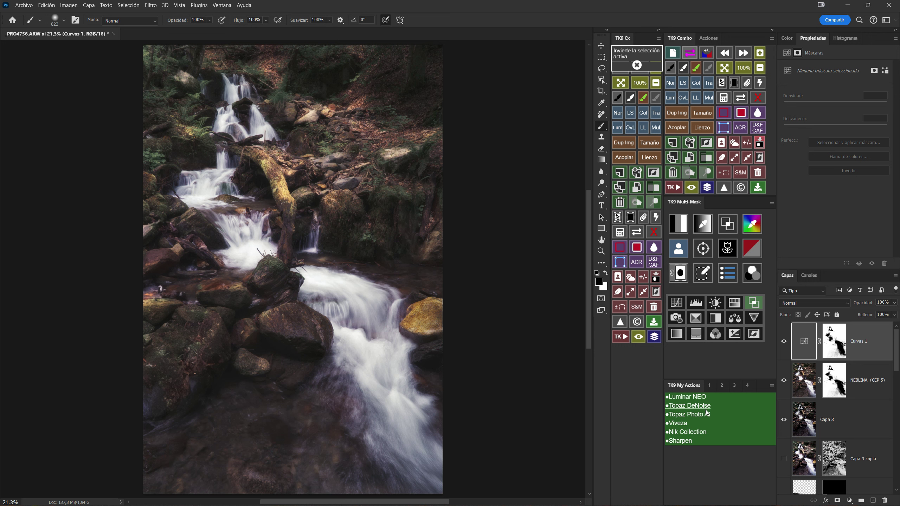
click(802, 343)
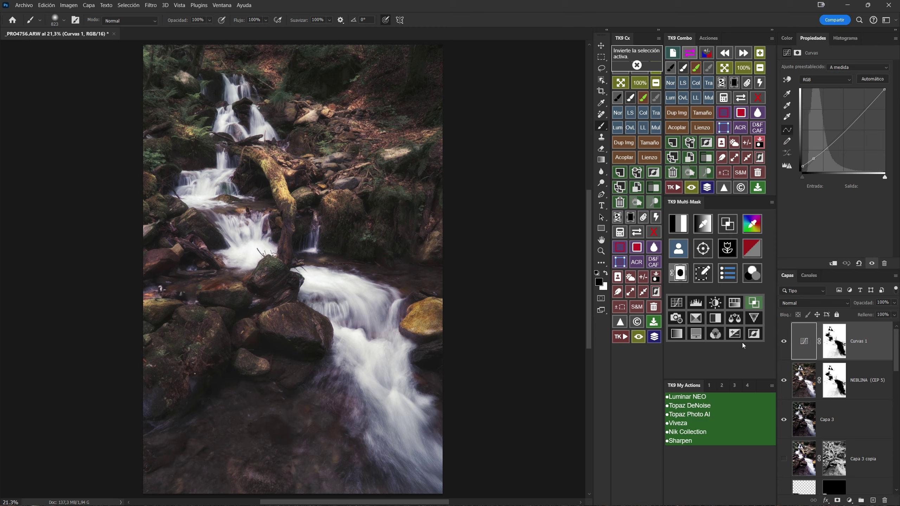
Zoom into the upper waterfall to inspect the effect, then fit the photo to the window
alt+scroll(253, 345, up, 3)
alt+scroll(252, 351, up, 3)
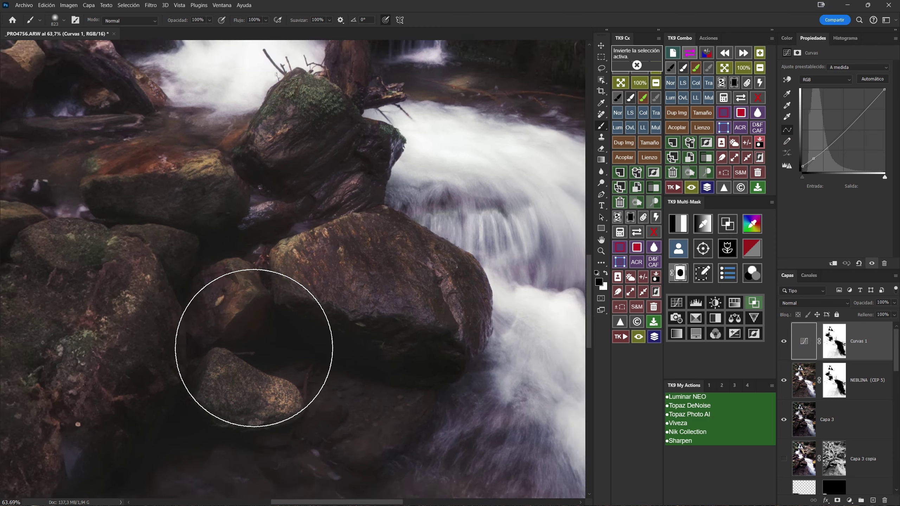
alt+scroll(251, 352, up, 2)
mouse_move(398, 235)
mouse_down()
mouse_move(333, 280)
mouse_move(398, 270)
mouse_move(329, 309)
mouse_move(360, 333)
mouse_up()
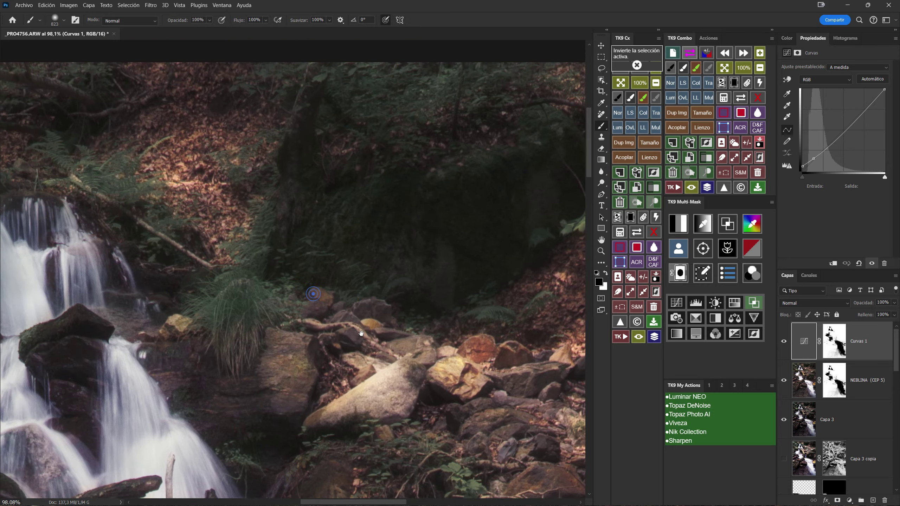
mouse_move(243, 327)
mouse_down()
mouse_move(298, 308)
mouse_move(438, 366)
mouse_move(427, 306)
mouse_up()
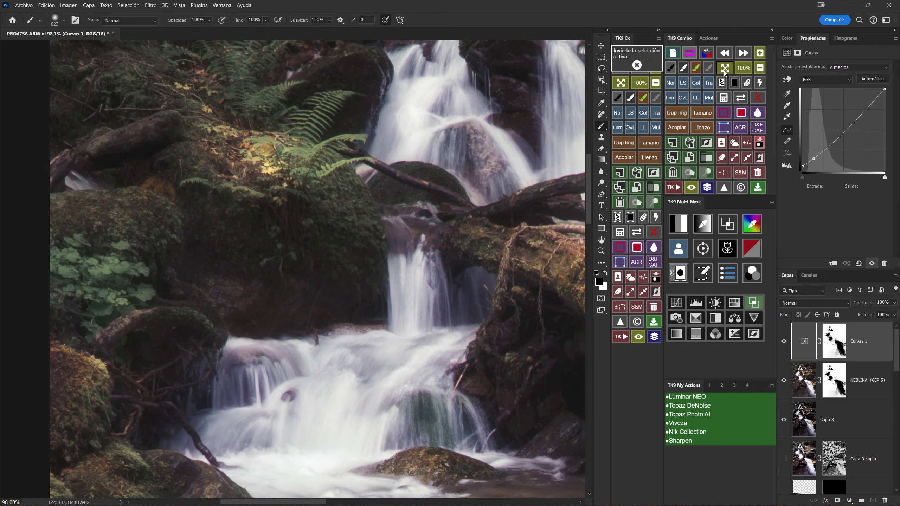
click(724, 71)
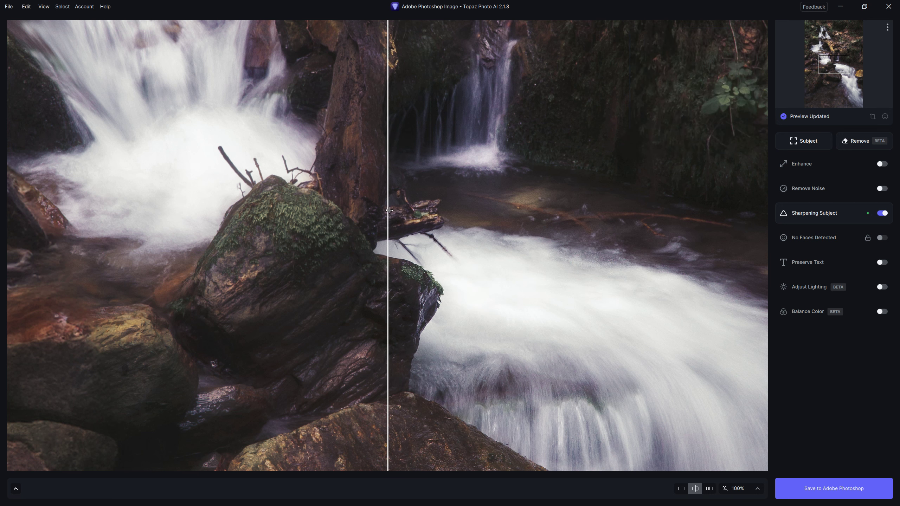
Turn off Sharpening, turn on Remove Noise, and compare the waterfall before and after
scroll(414, 216, down, 5)
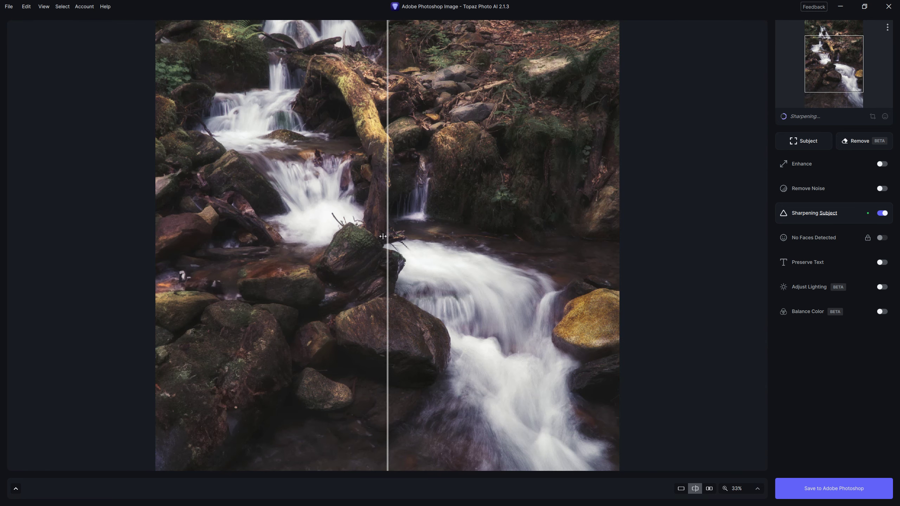
scroll(421, 238, up, 5)
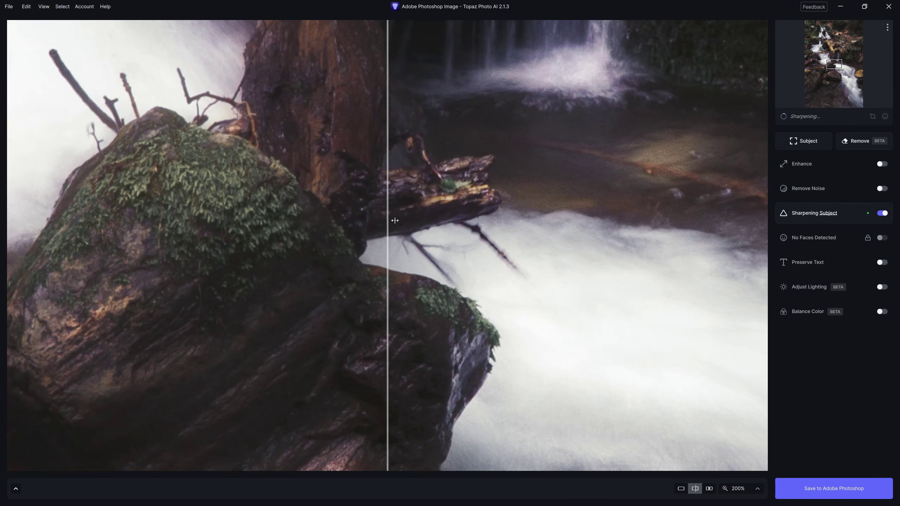
mouse_move(395, 220)
mouse_down()
mouse_move(703, 225)
mouse_move(137, 233)
mouse_move(679, 235)
mouse_move(14, 241)
mouse_move(653, 242)
mouse_move(94, 242)
mouse_move(630, 242)
mouse_move(125, 242)
mouse_move(567, 241)
mouse_up()
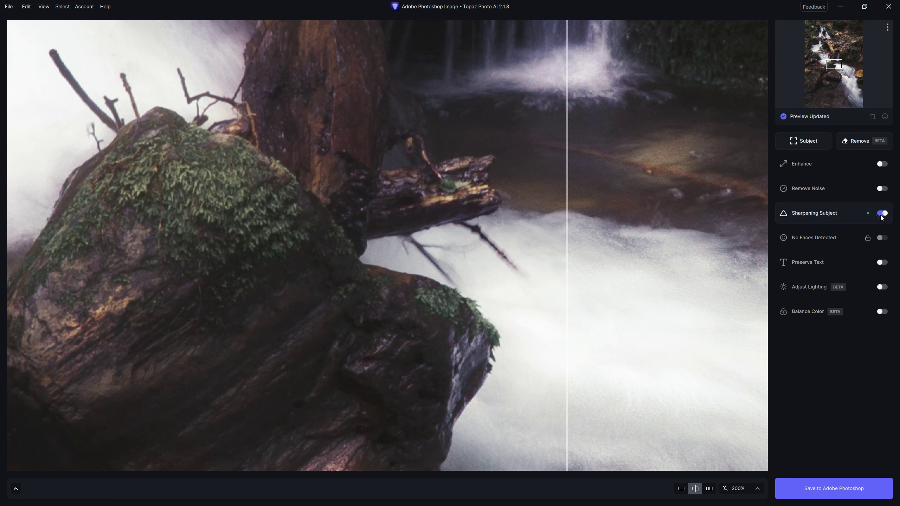
click(882, 214)
click(882, 188)
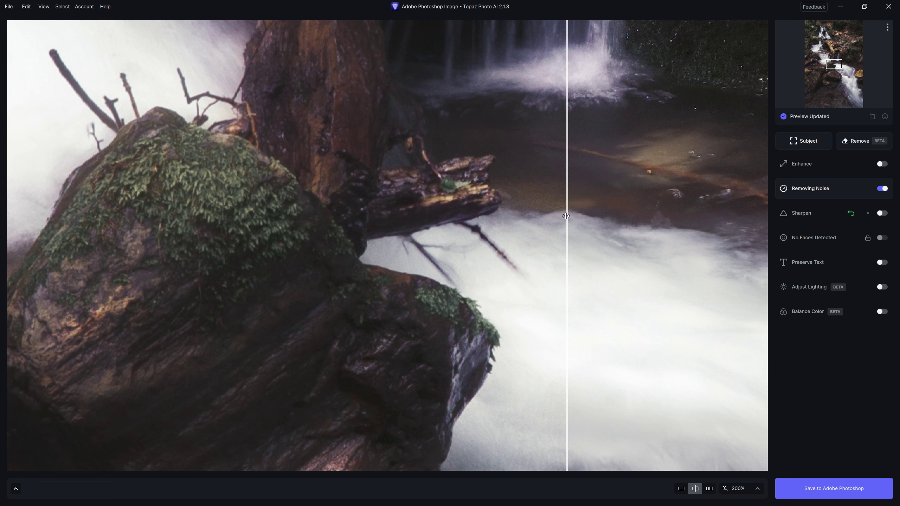
mouse_move(567, 216)
mouse_down()
mouse_move(127, 222)
mouse_move(736, 228)
mouse_move(14, 227)
mouse_move(396, 227)
mouse_move(358, 227)
mouse_up()
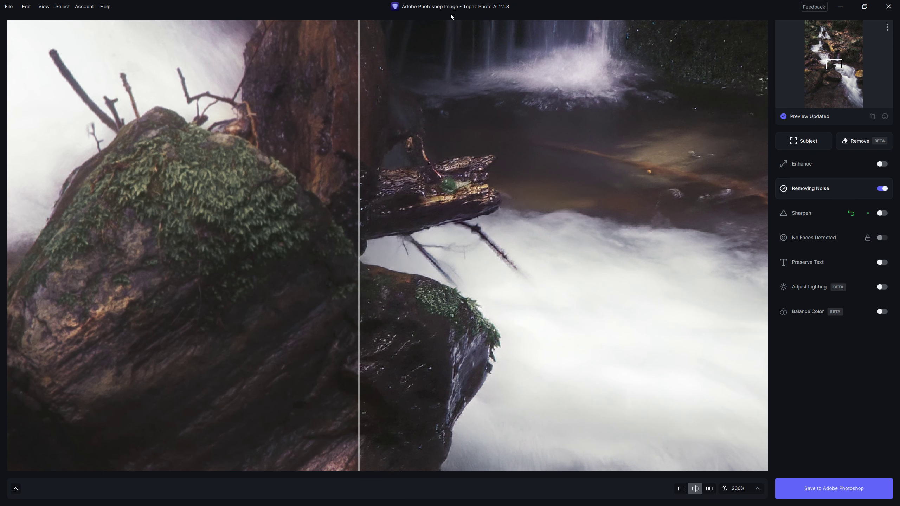
Zoom the Topaz preview out to 100% and beyond to compare the whole photo
click(44, 6)
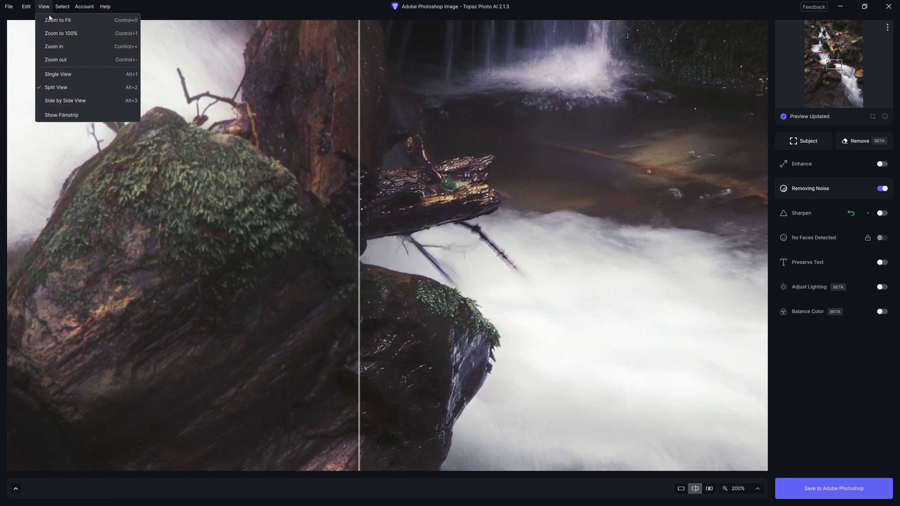
click(54, 57)
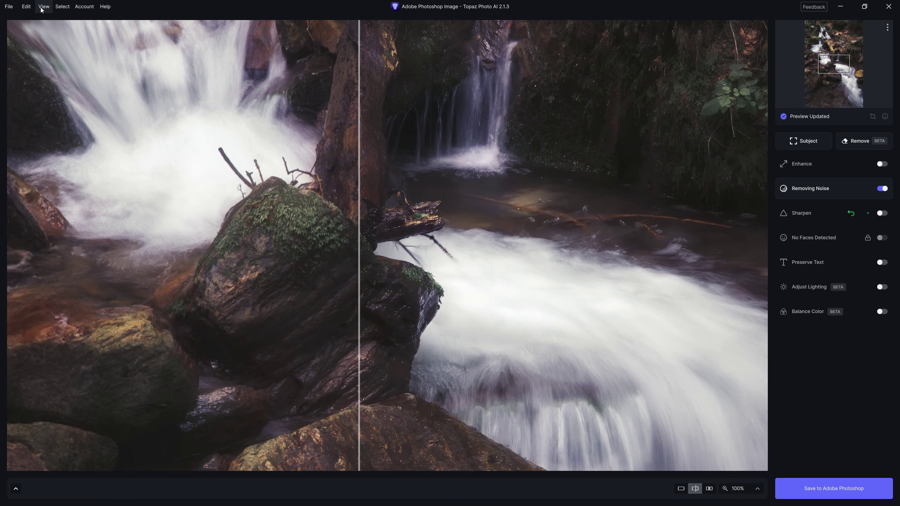
click(42, 7)
click(56, 60)
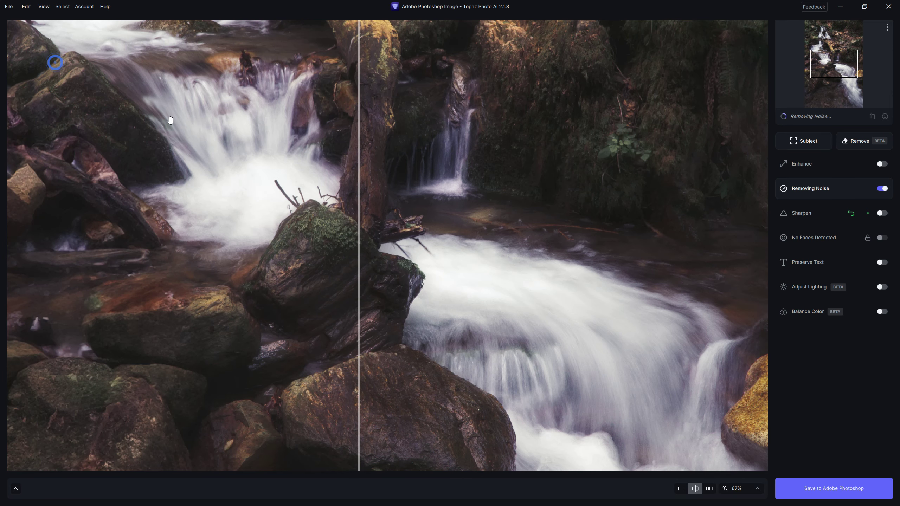
scroll(594, 138, down, 1)
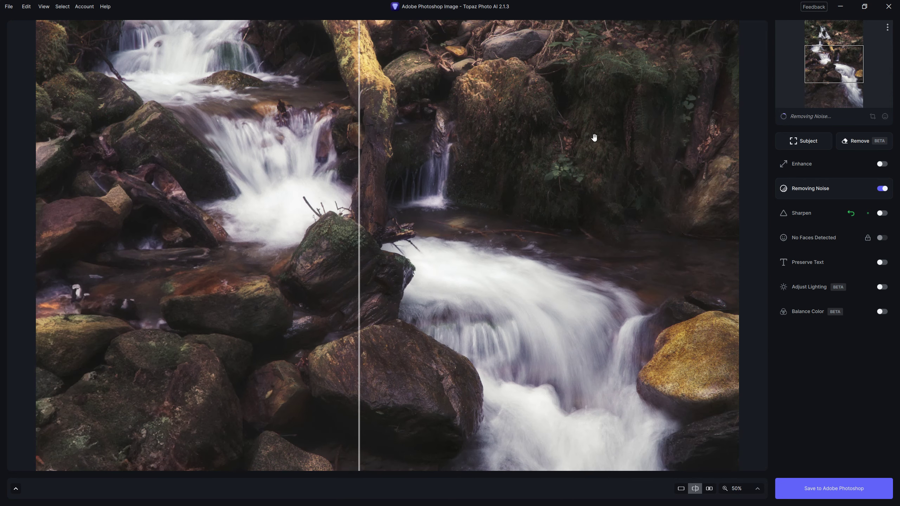
scroll(594, 137, down, 1)
scroll(594, 137, down, 1)
scroll(594, 137, down, 1)
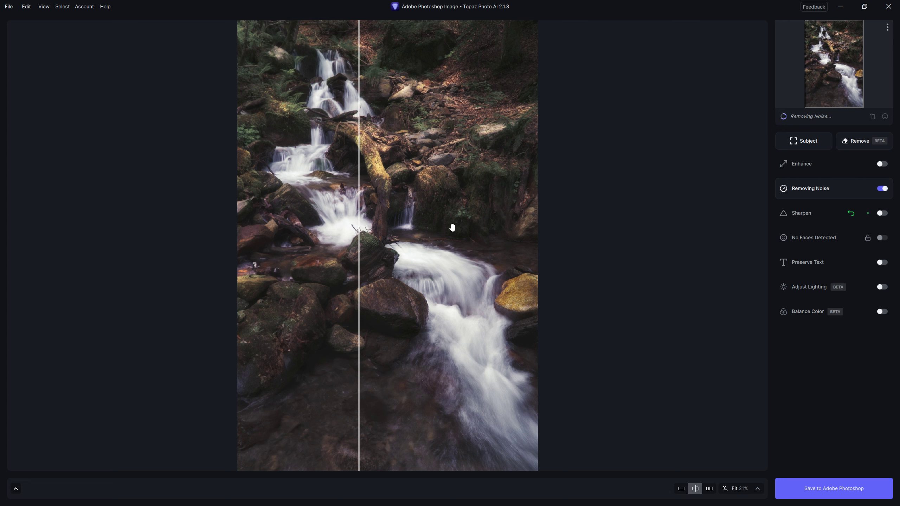
mouse_move(457, 229)
mouse_down()
mouse_move(564, 234)
mouse_move(213, 235)
mouse_move(493, 242)
mouse_move(200, 243)
mouse_move(450, 243)
mouse_move(306, 243)
mouse_move(397, 243)
mouse_up()
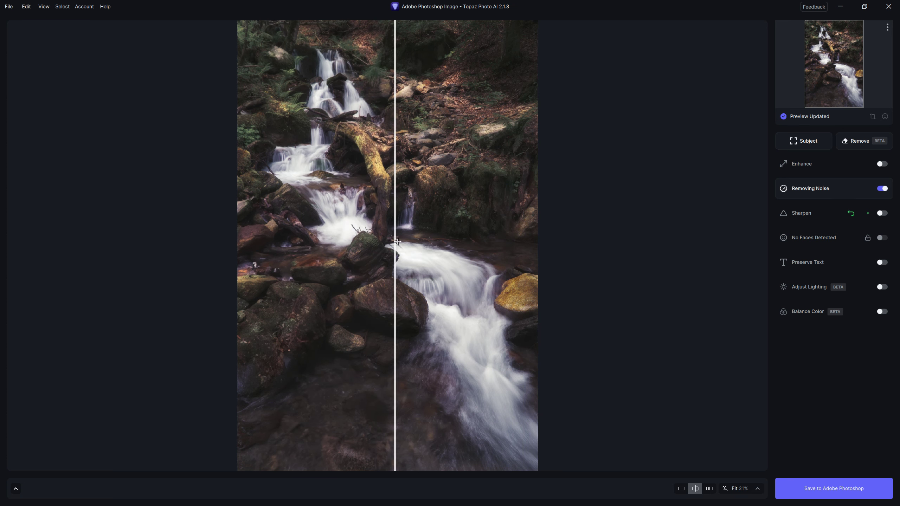
Compare noise removal up close, then close Topaz Photo AI confirming Cerrar
scroll(344, 241, up, 2)
scroll(343, 241, up, 3)
scroll(344, 241, up, 1)
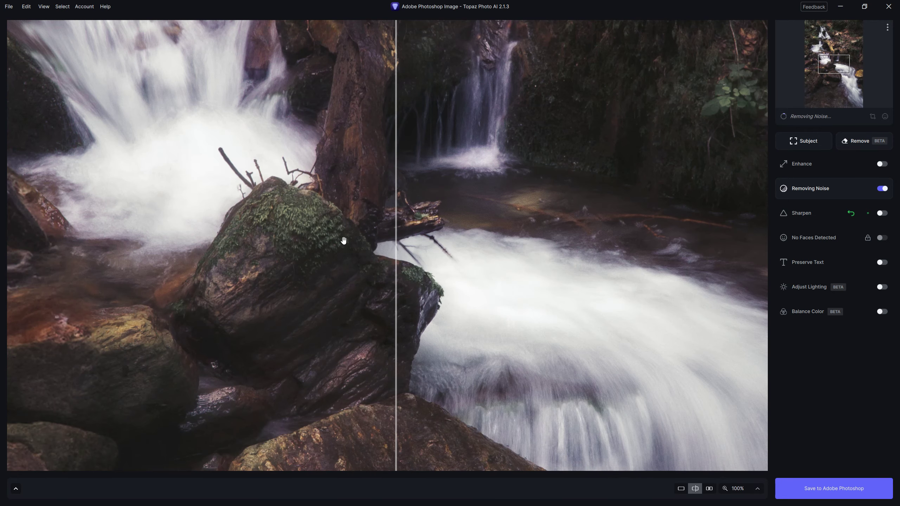
mouse_move(371, 247)
mouse_down()
mouse_move(384, 245)
mouse_move(117, 245)
mouse_move(700, 246)
mouse_move(60, 245)
mouse_move(450, 245)
mouse_up()
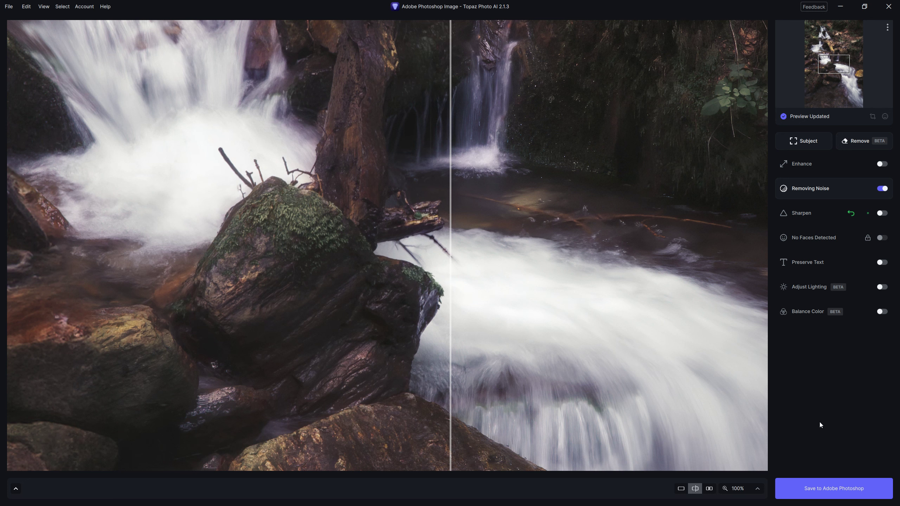
scroll(831, 347, down, 2)
scroll(831, 347, up, 2)
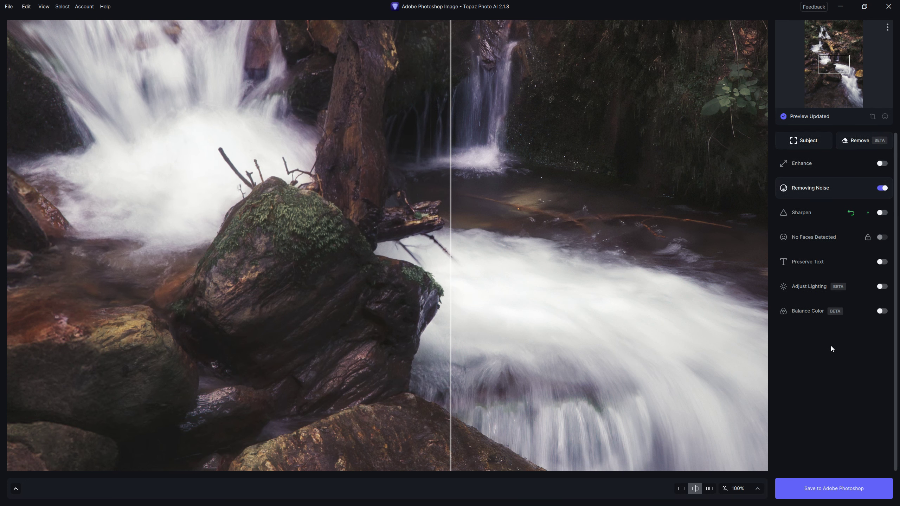
click(889, 7)
click(472, 256)
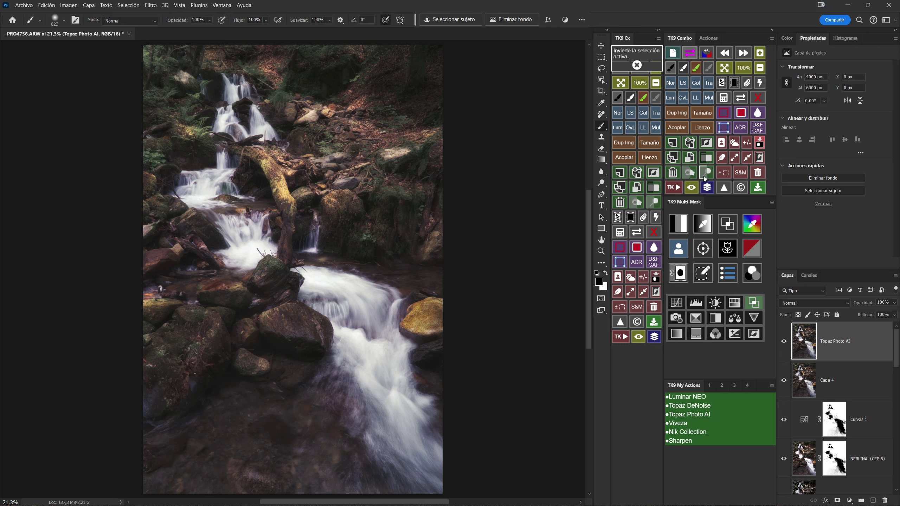
Delete the Topaz Photo AI layer and show action set 1 in TK9 My Actions
click(676, 177)
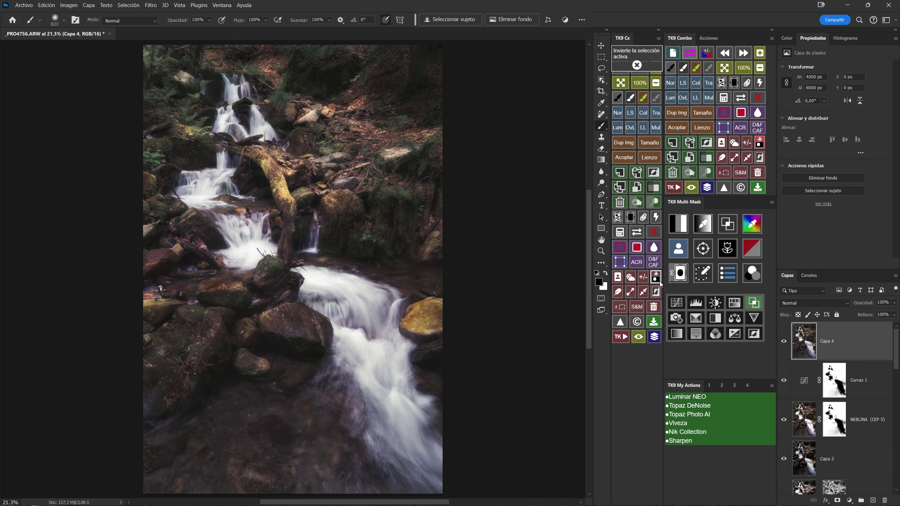
click(708, 386)
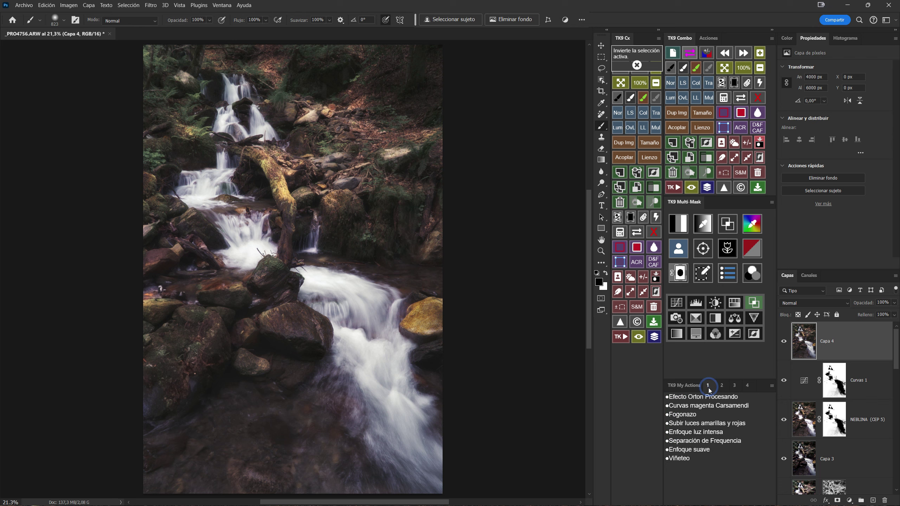
Run the Viñeteo action, target its mask with a much larger brush, and paint a first reveal
click(700, 458)
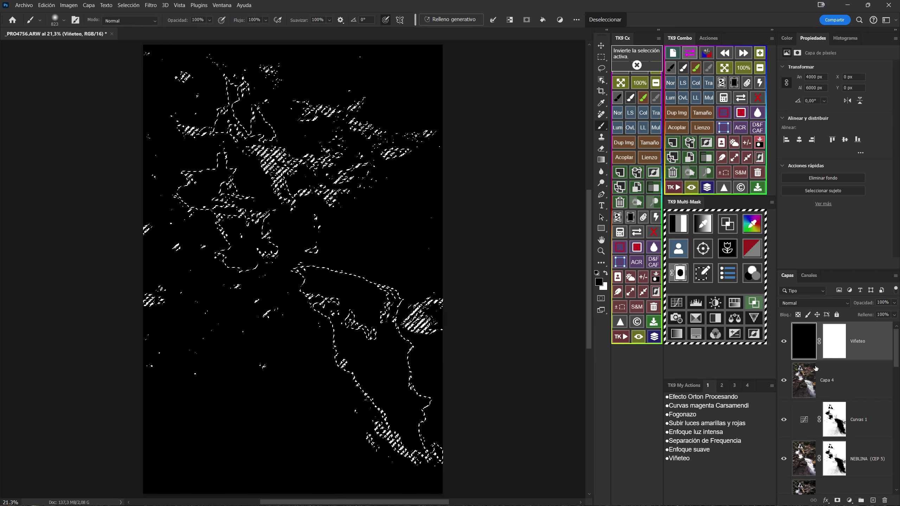
click(833, 339)
scroll(478, 321, down, 3)
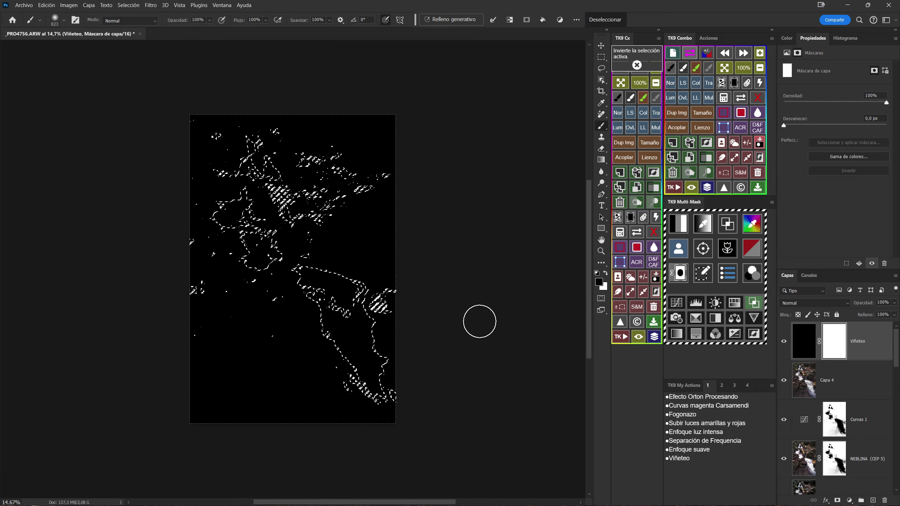
scroll(418, 255, down, 3)
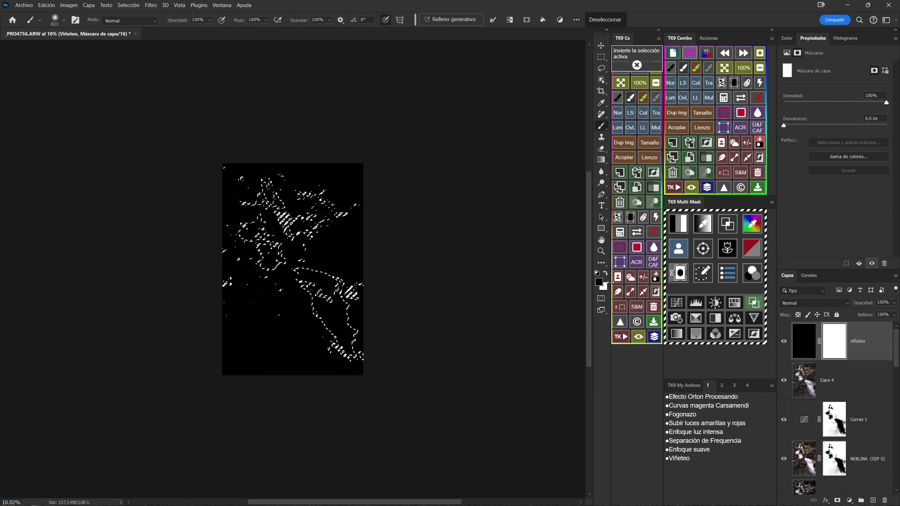
drag(251, 226, 303, 226)
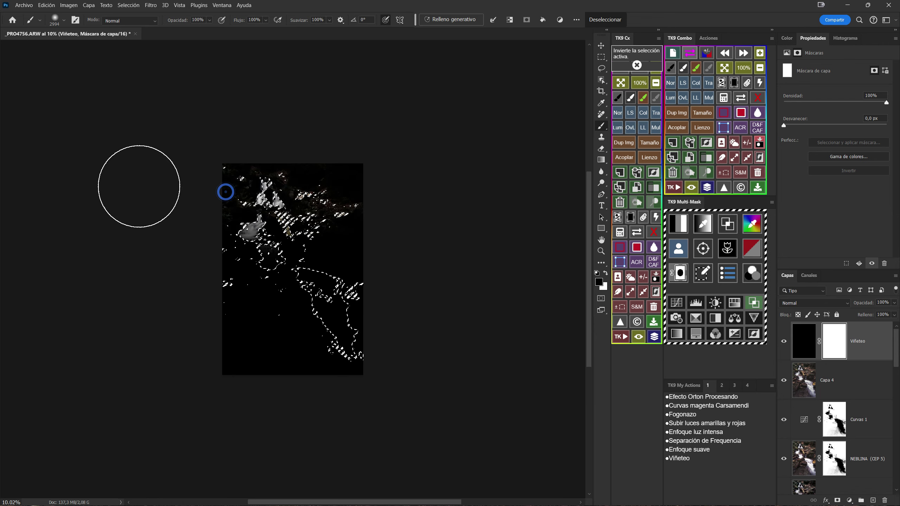
drag(310, 186, 242, 288)
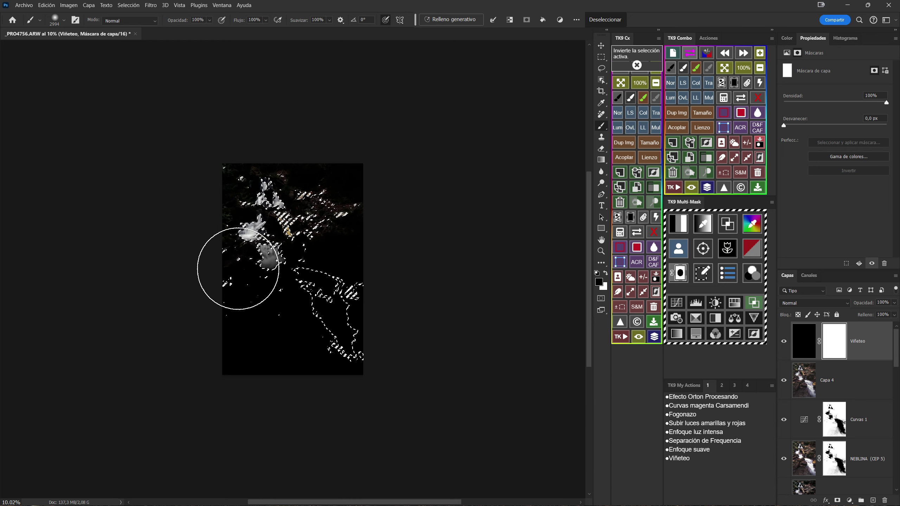
Deselect and reveal the lower waterfall, rocks, and left-edge ferns, then fit the photo
click(721, 173)
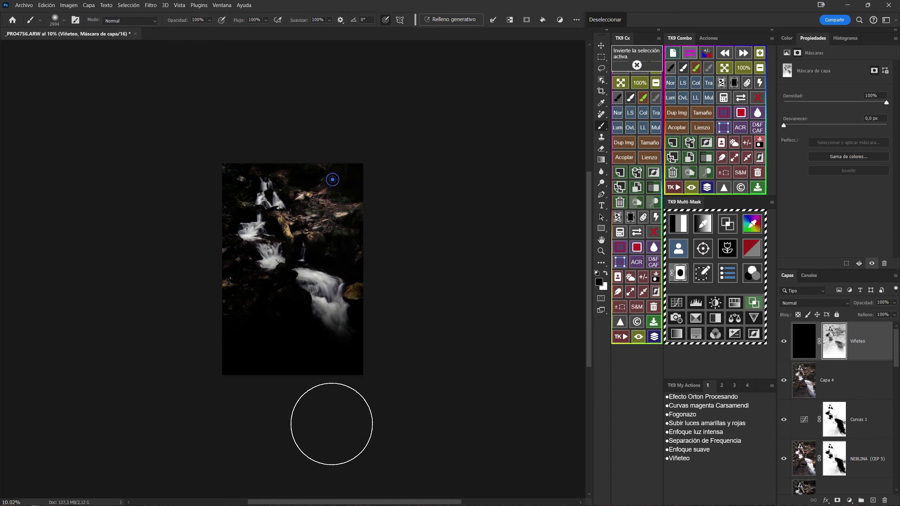
drag(335, 360, 285, 300)
drag(206, 354, 392, 356)
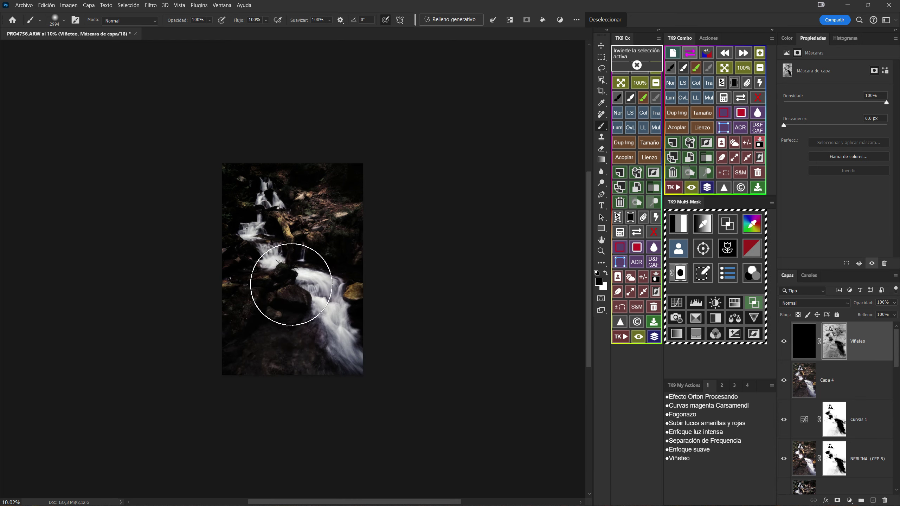
mouse_move(246, 171)
mouse_down()
mouse_move(232, 277)
mouse_move(351, 181)
mouse_move(331, 277)
mouse_move(262, 310)
mouse_up()
drag(254, 255, 230, 282)
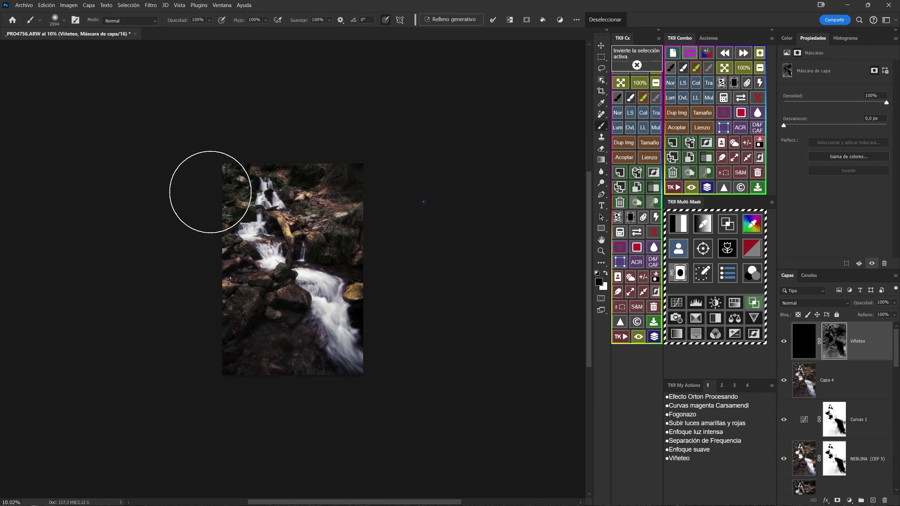
scroll(345, 429, up, 3)
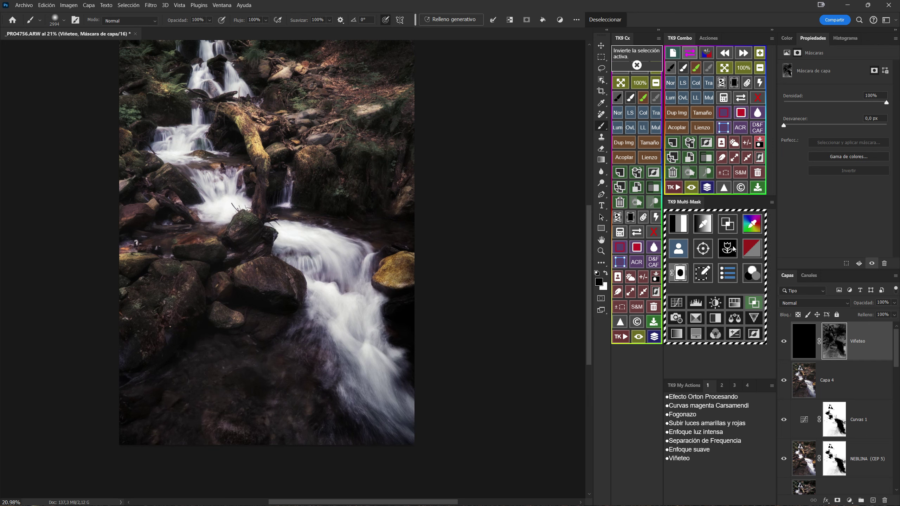
click(723, 69)
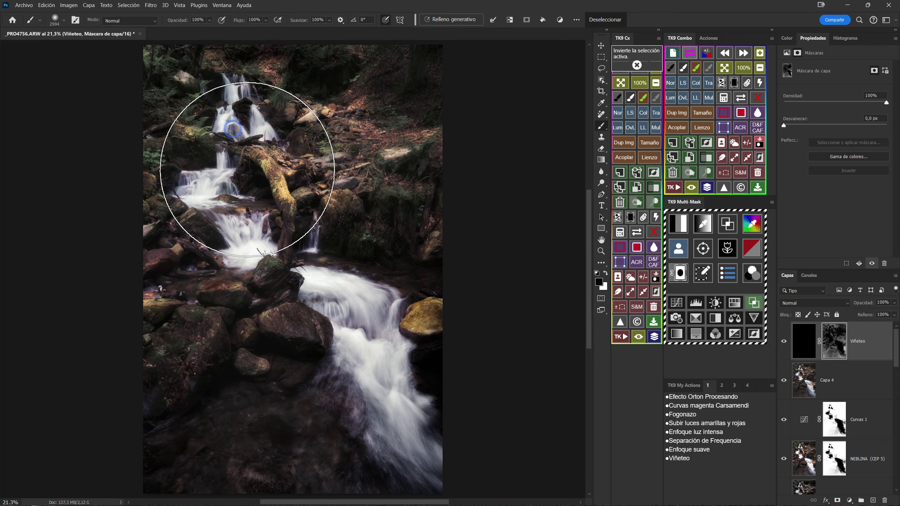
With a smaller brush, paint the Viñeteo mask along the bottom edge and compare the vignette
drag(240, 163, 221, 159)
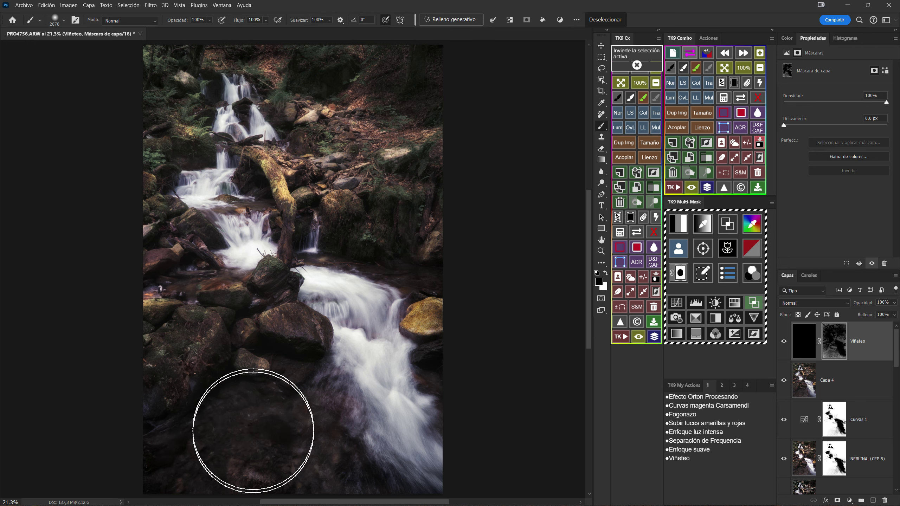
drag(171, 492, 261, 503)
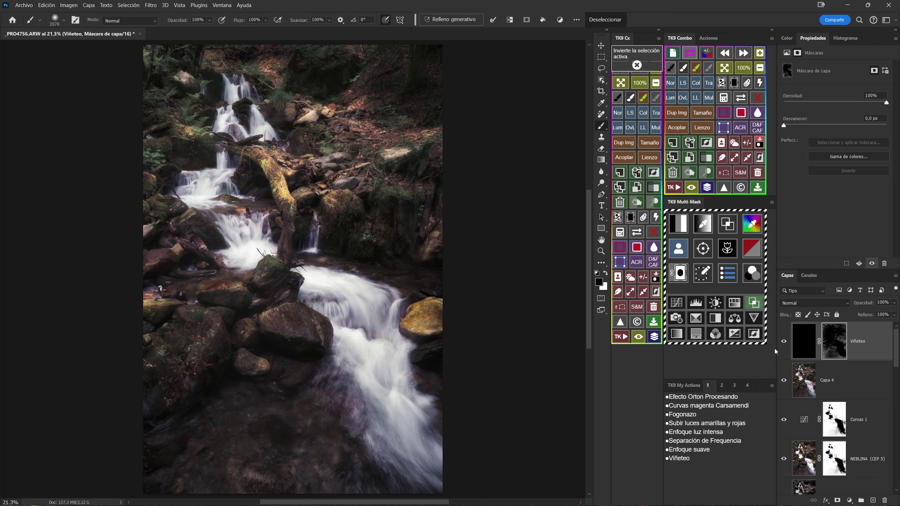
click(783, 342)
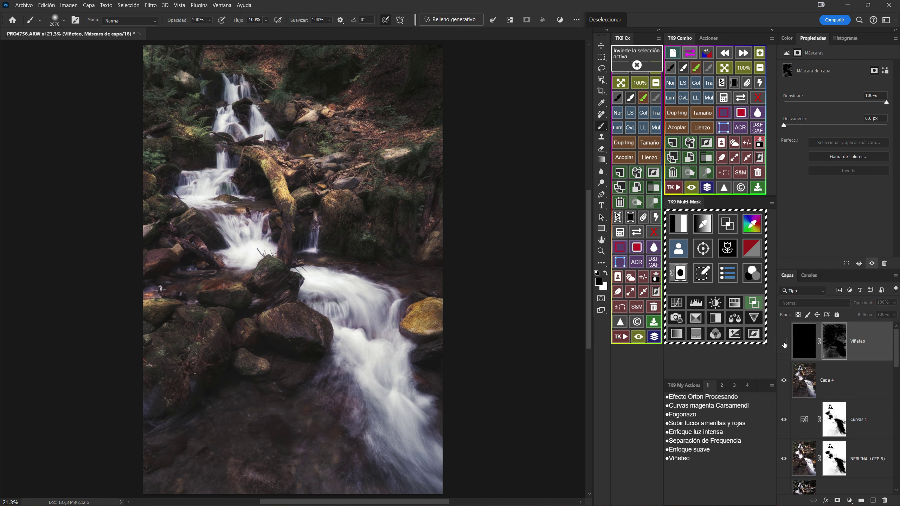
click(783, 343)
click(784, 342)
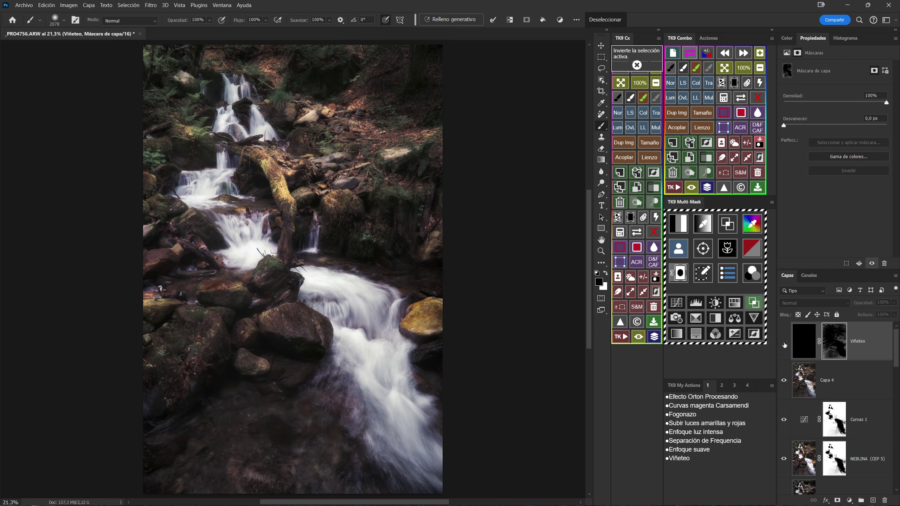
click(784, 342)
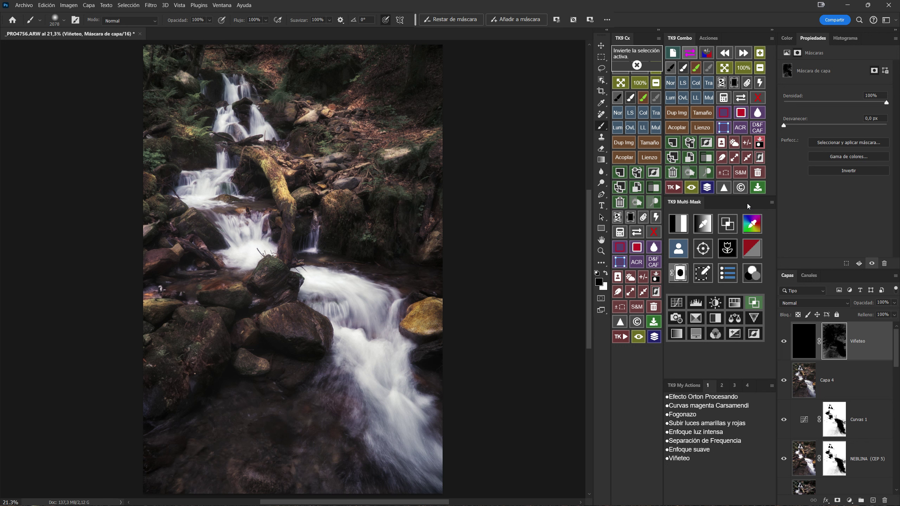
click(706, 188)
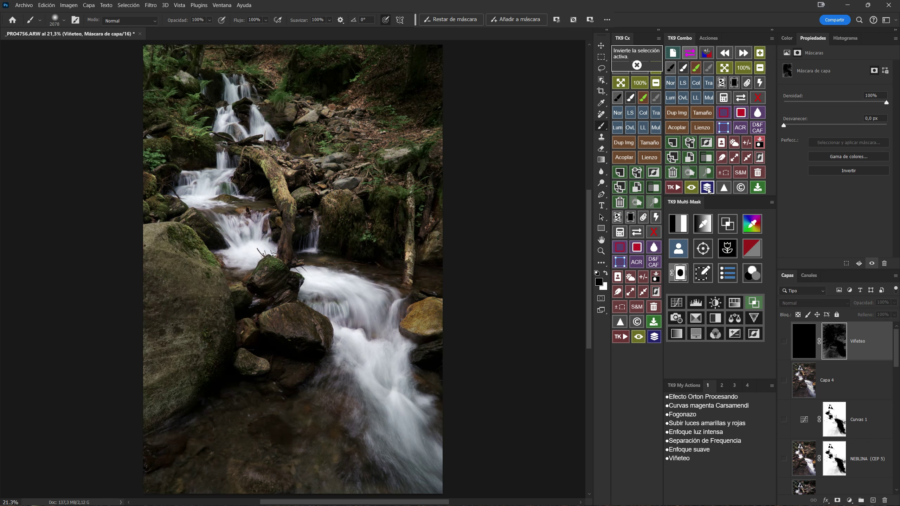
click(707, 187)
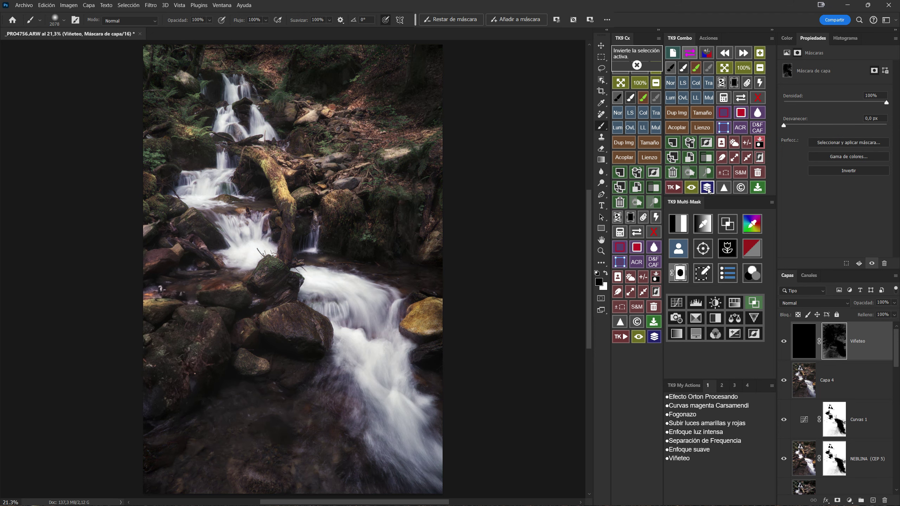
click(707, 188)
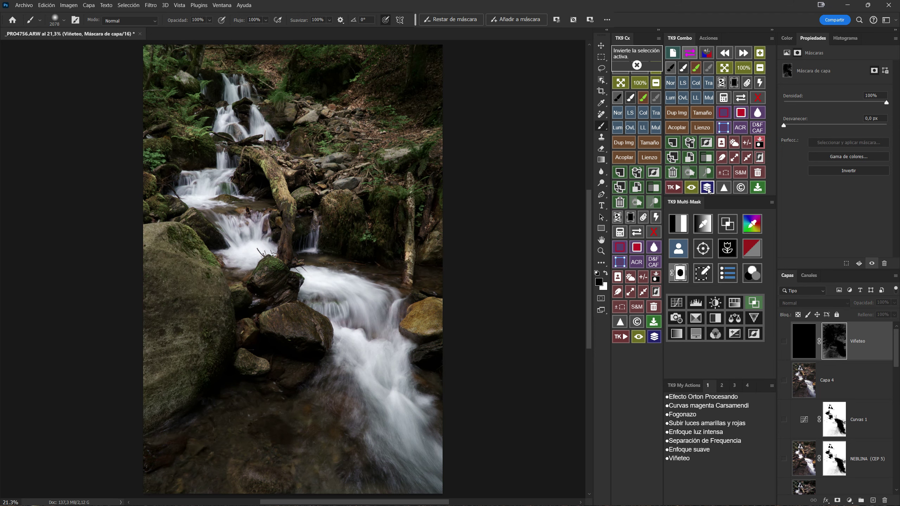
click(707, 188)
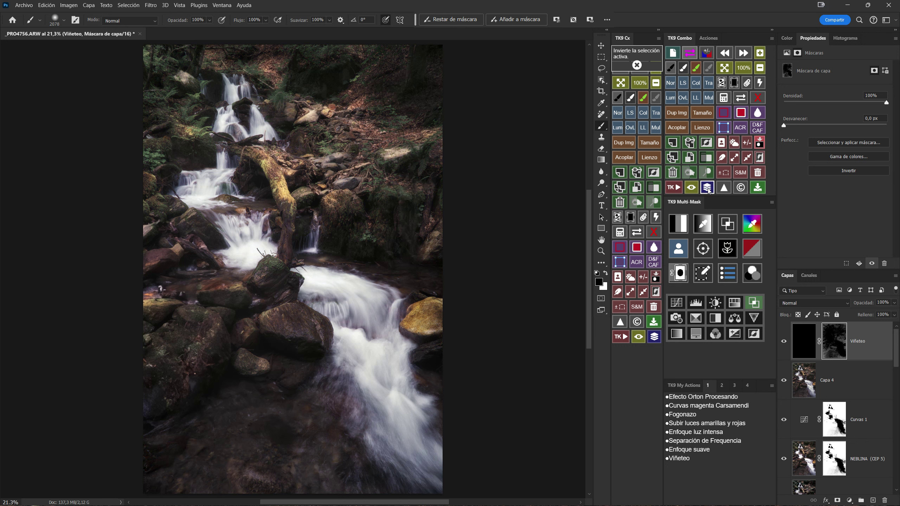
click(707, 188)
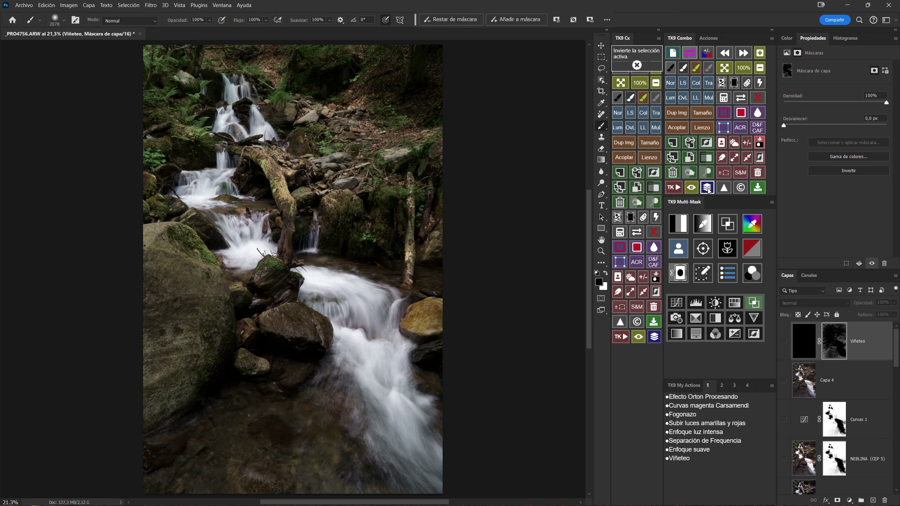
click(707, 188)
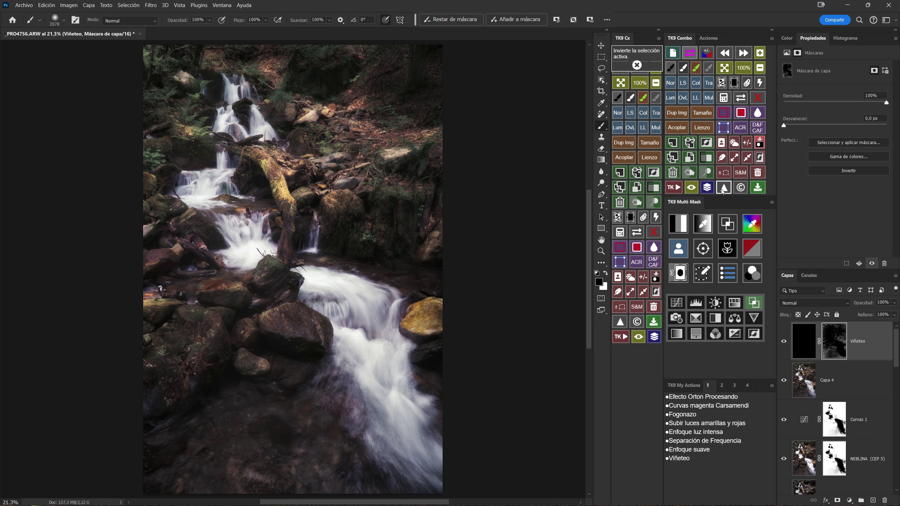
click(707, 187)
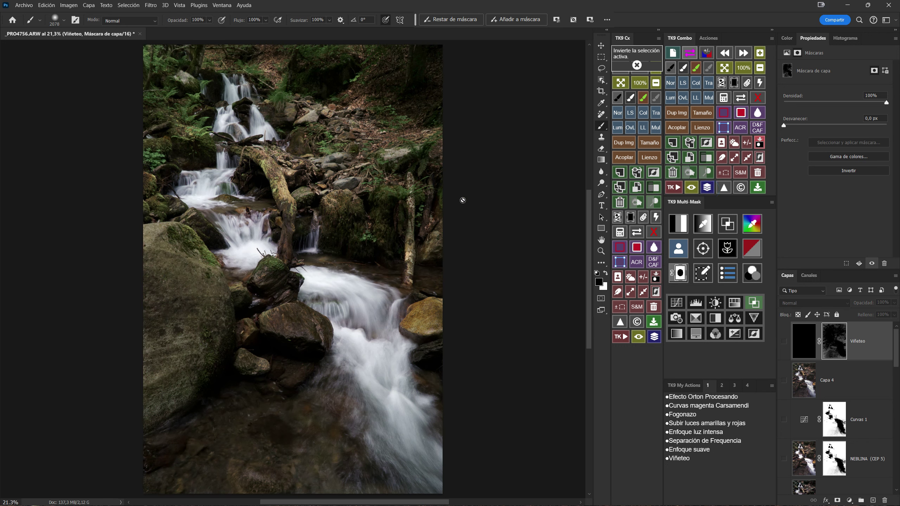
click(707, 188)
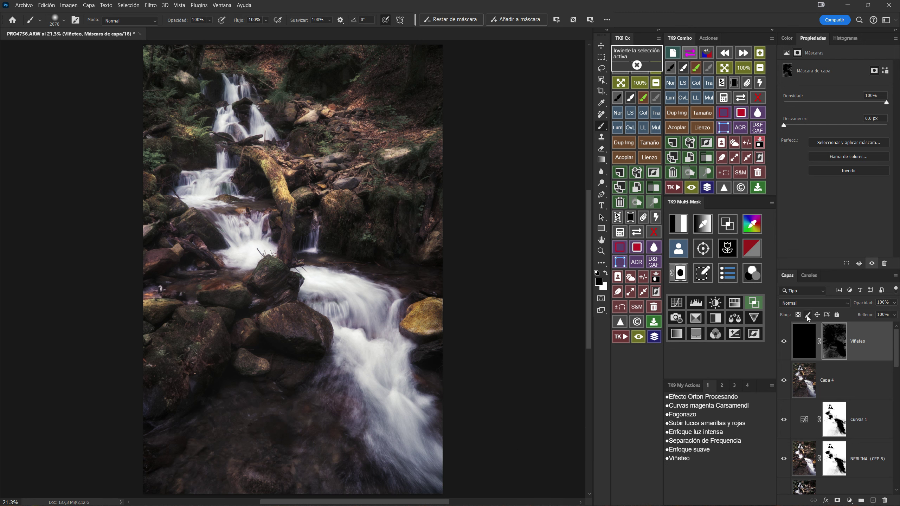
click(705, 190)
click(705, 189)
click(705, 189)
click(803, 341)
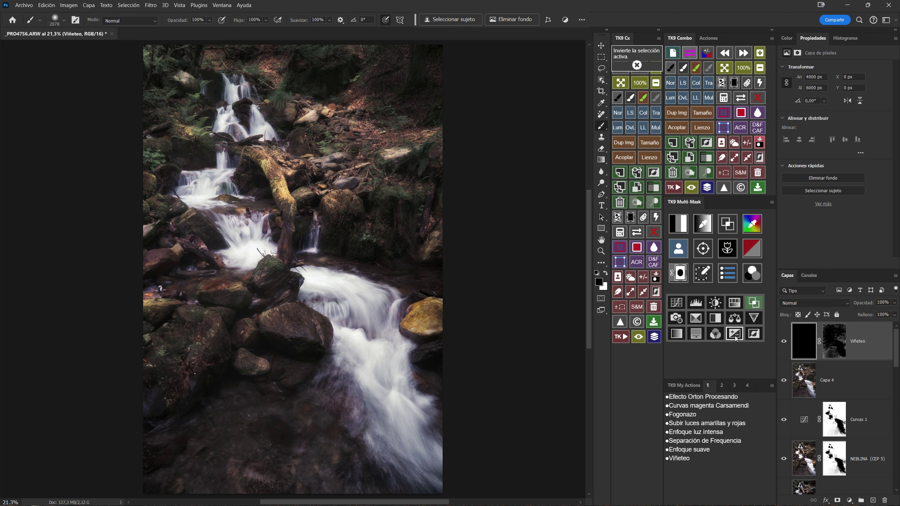
Stamp a merged copy, Capa 5, run the Curvas magenta action, and set Curvas 2 to 25% opacity
click(689, 142)
click(699, 434)
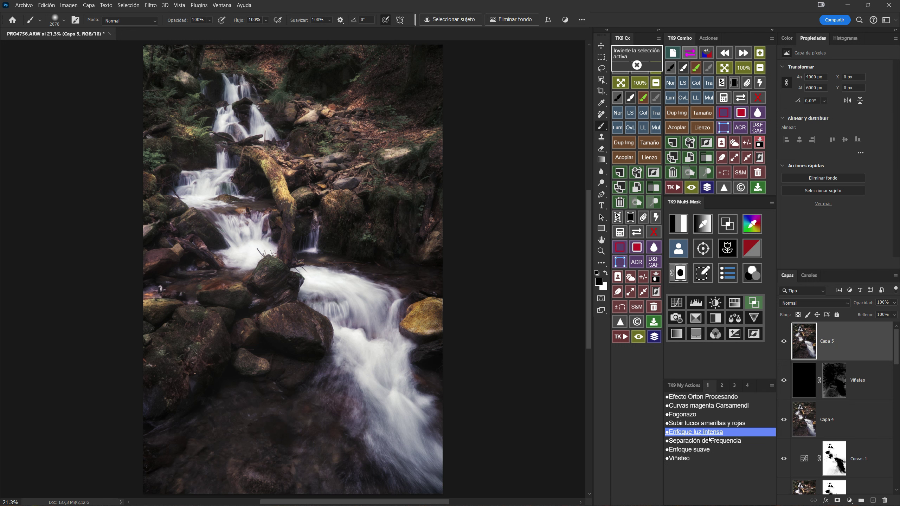
click(725, 406)
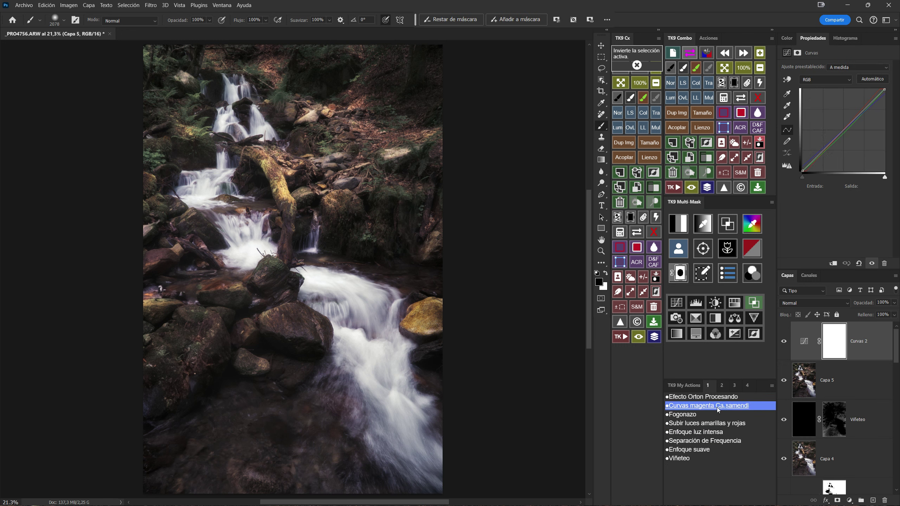
click(894, 303)
drag(895, 313, 866, 314)
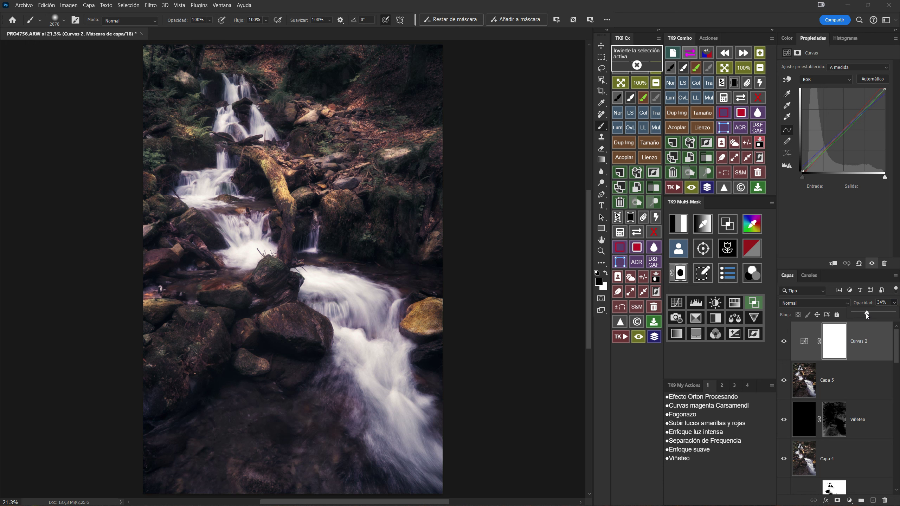
drag(866, 313, 863, 312)
click(784, 342)
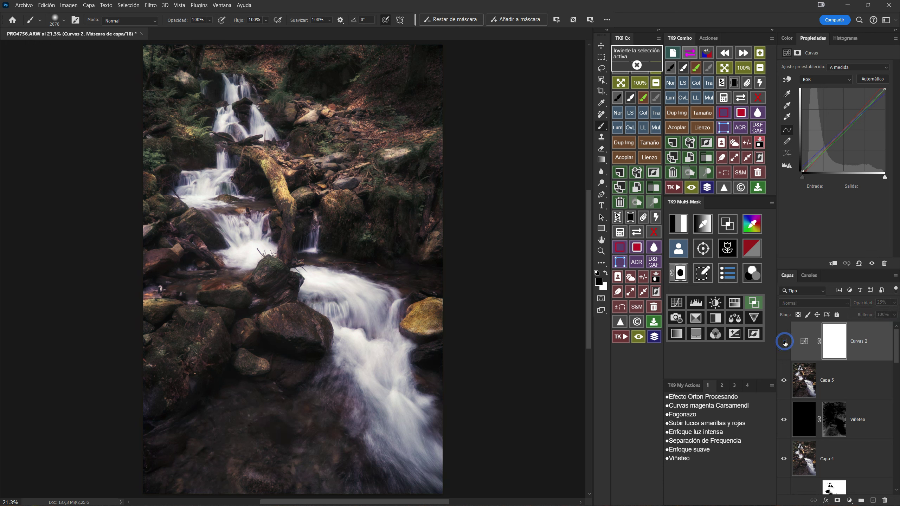
Toggle the magenta curves layer and the original's visibility to compare the edit
click(784, 342)
click(784, 342)
click(784, 343)
click(784, 343)
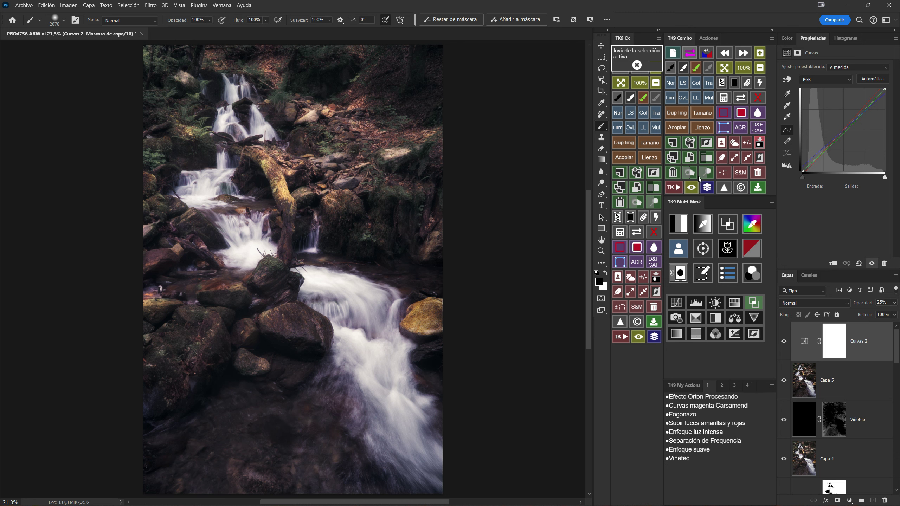
click(707, 187)
click(707, 187)
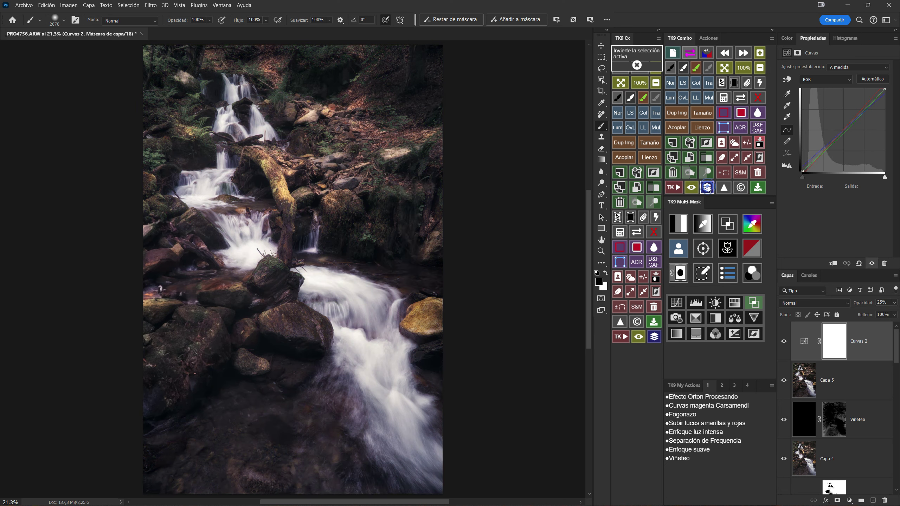